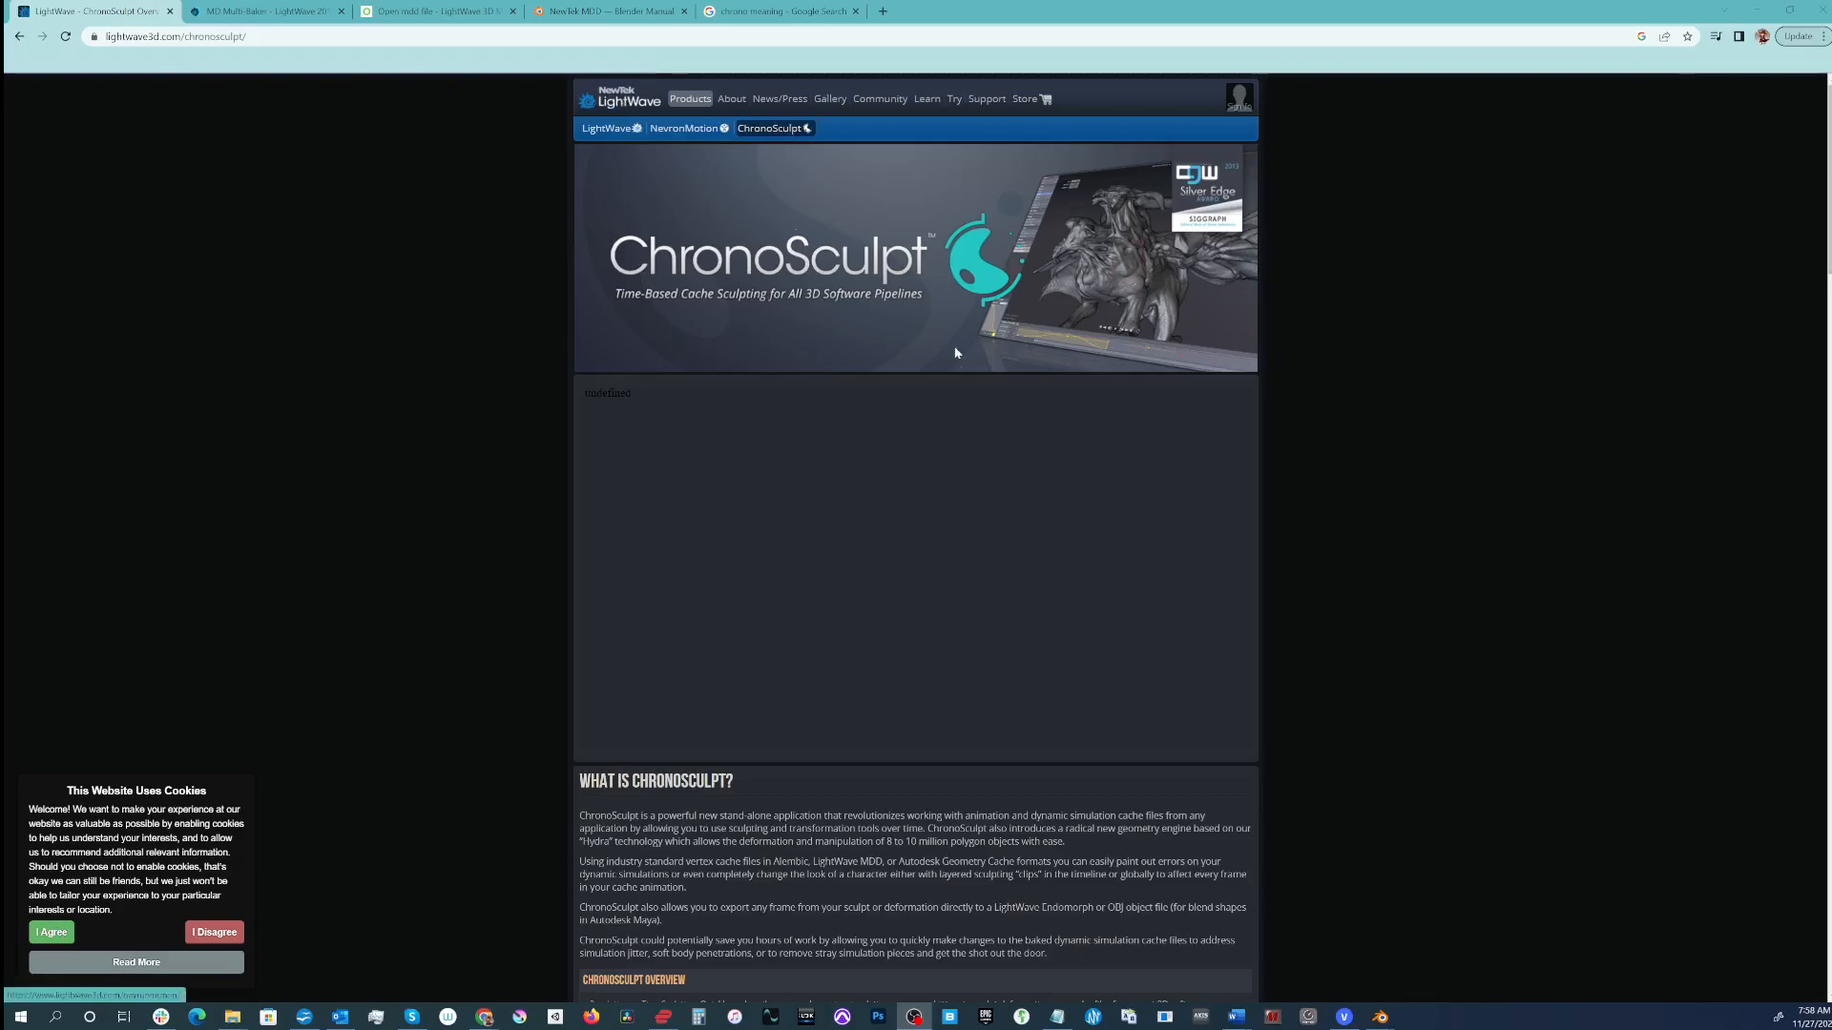
Step: Read through the ChronoSculpt product page, covering its overview, simulation fixing and detail sculpting sections
scroll(807, 410, down, 7)
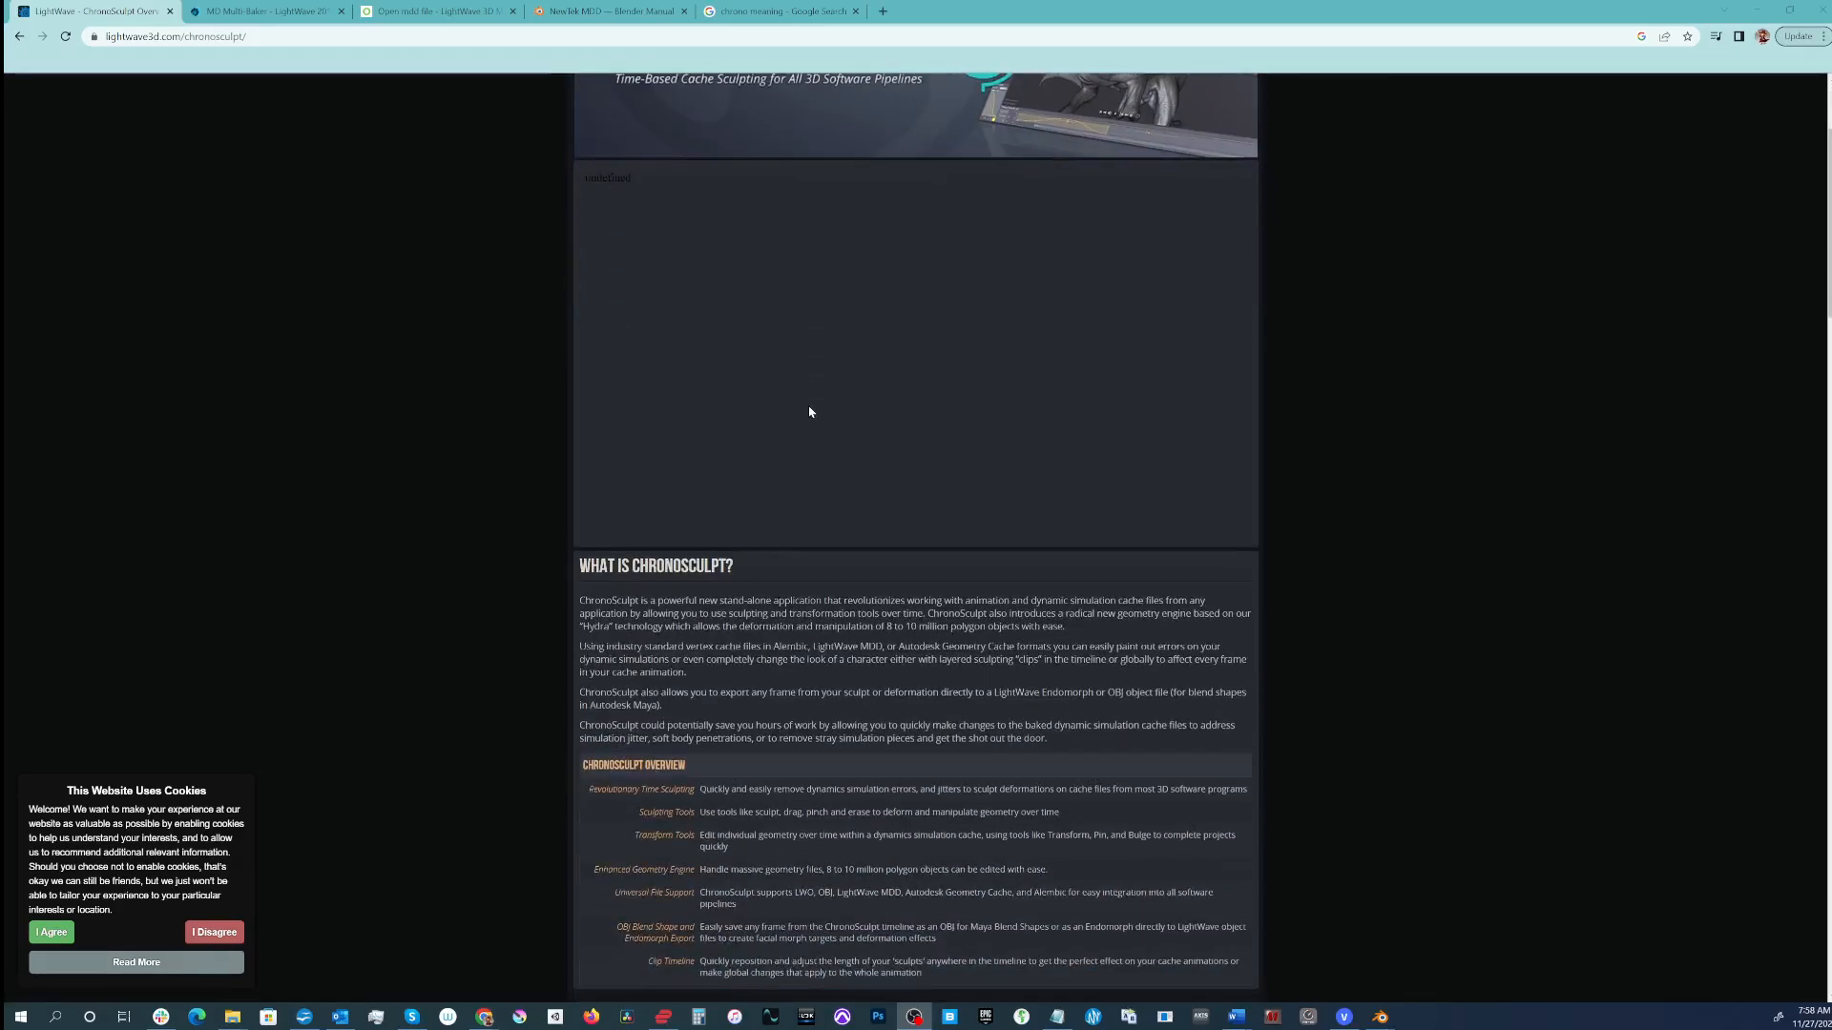
scroll(809, 410, down, 5)
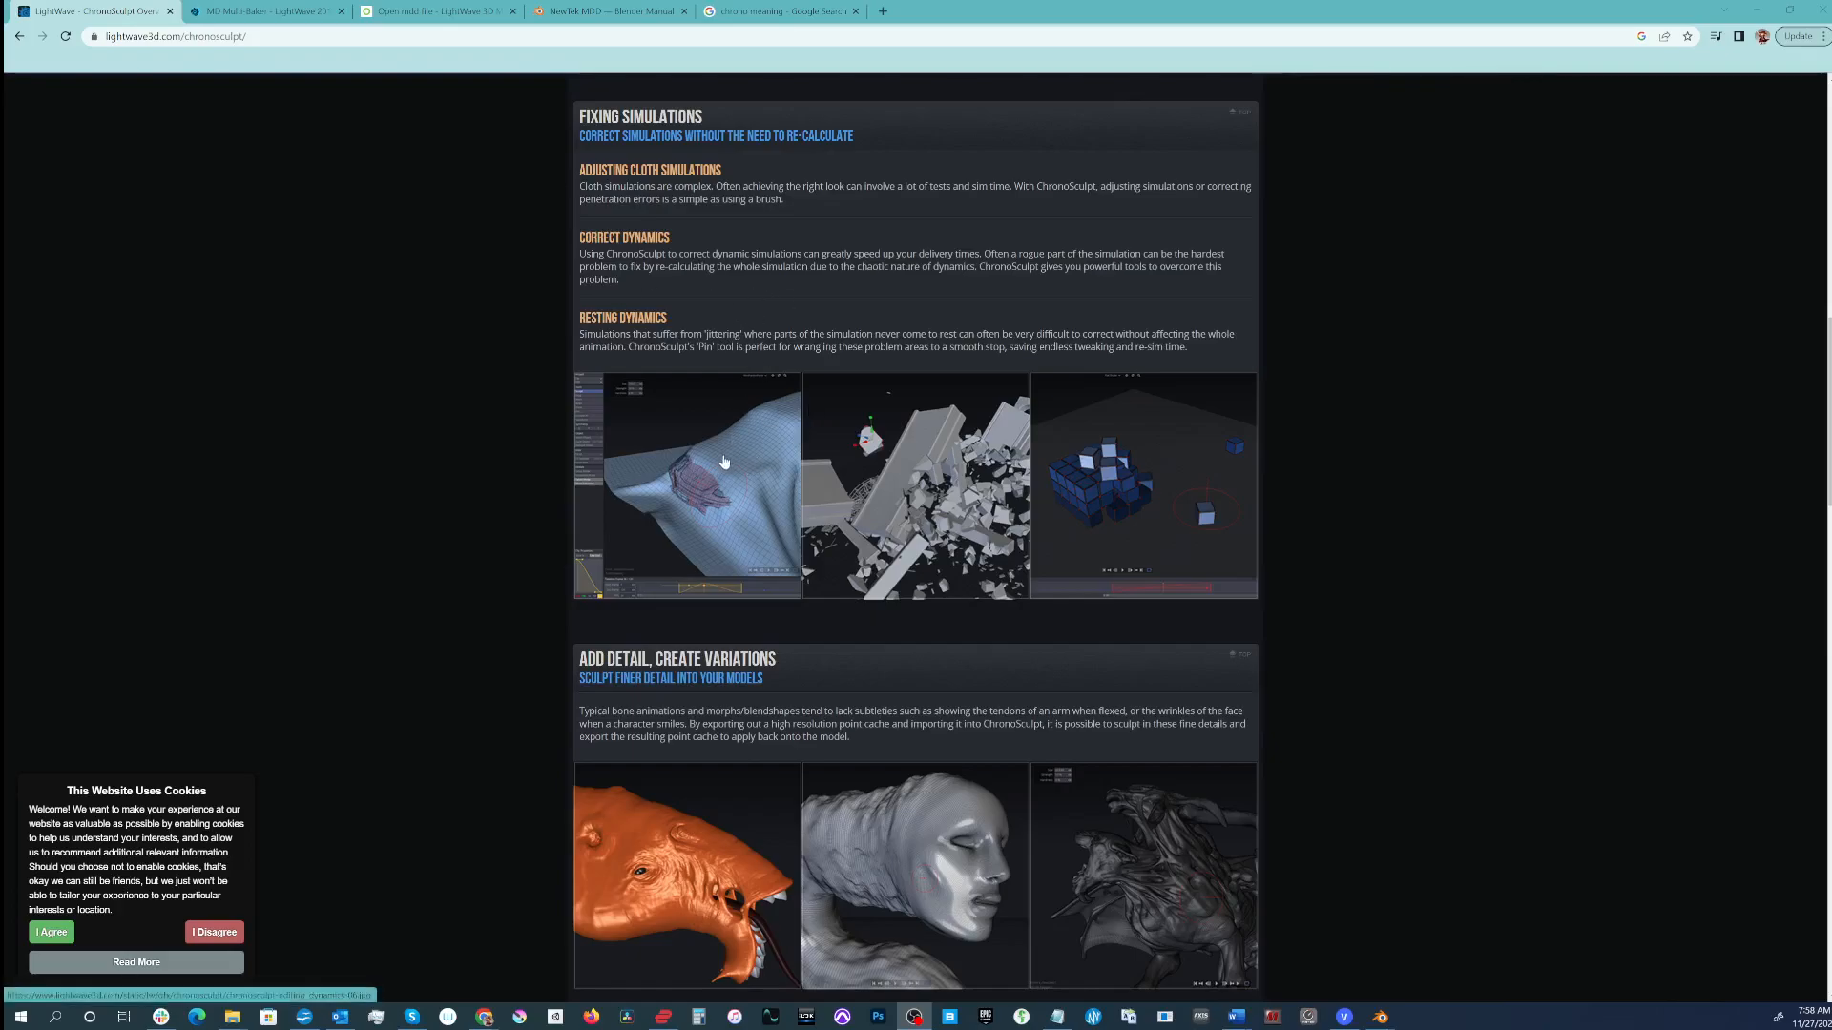
scroll(724, 462, down, 2)
scroll(718, 474, up, 2)
scroll(715, 601, up, 5)
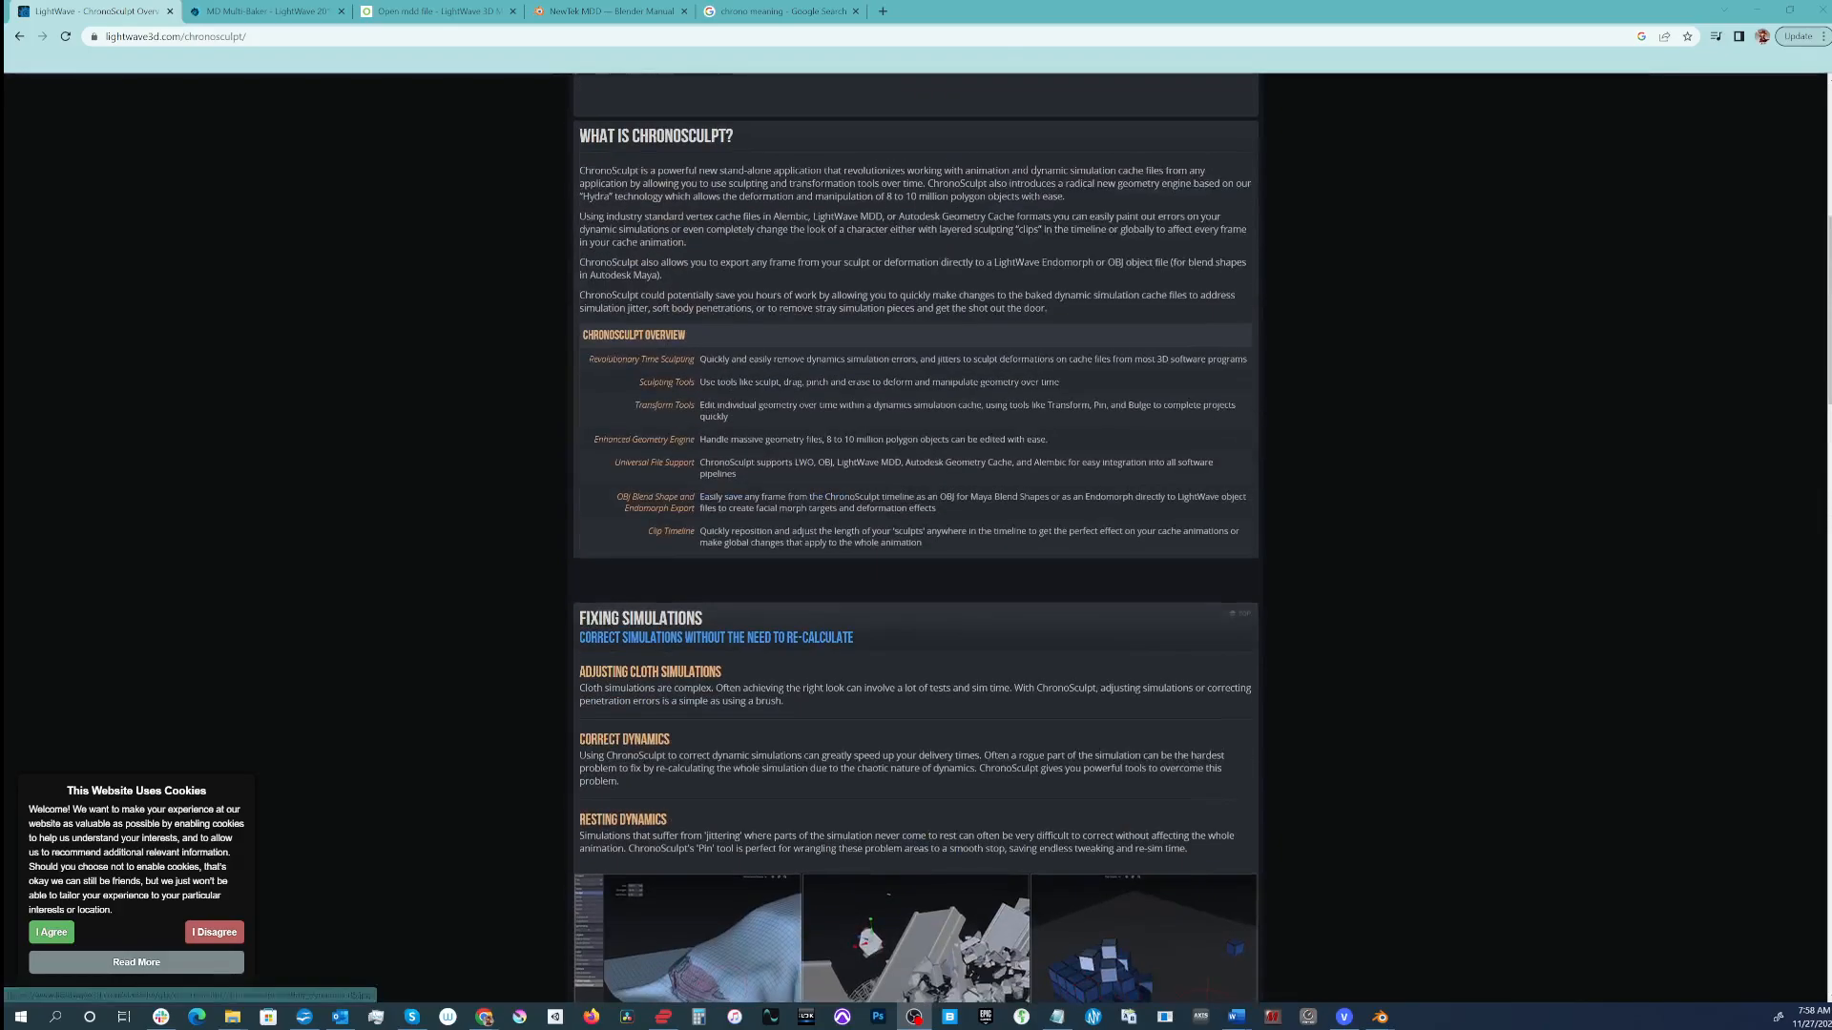
scroll(1085, 518, down, 5)
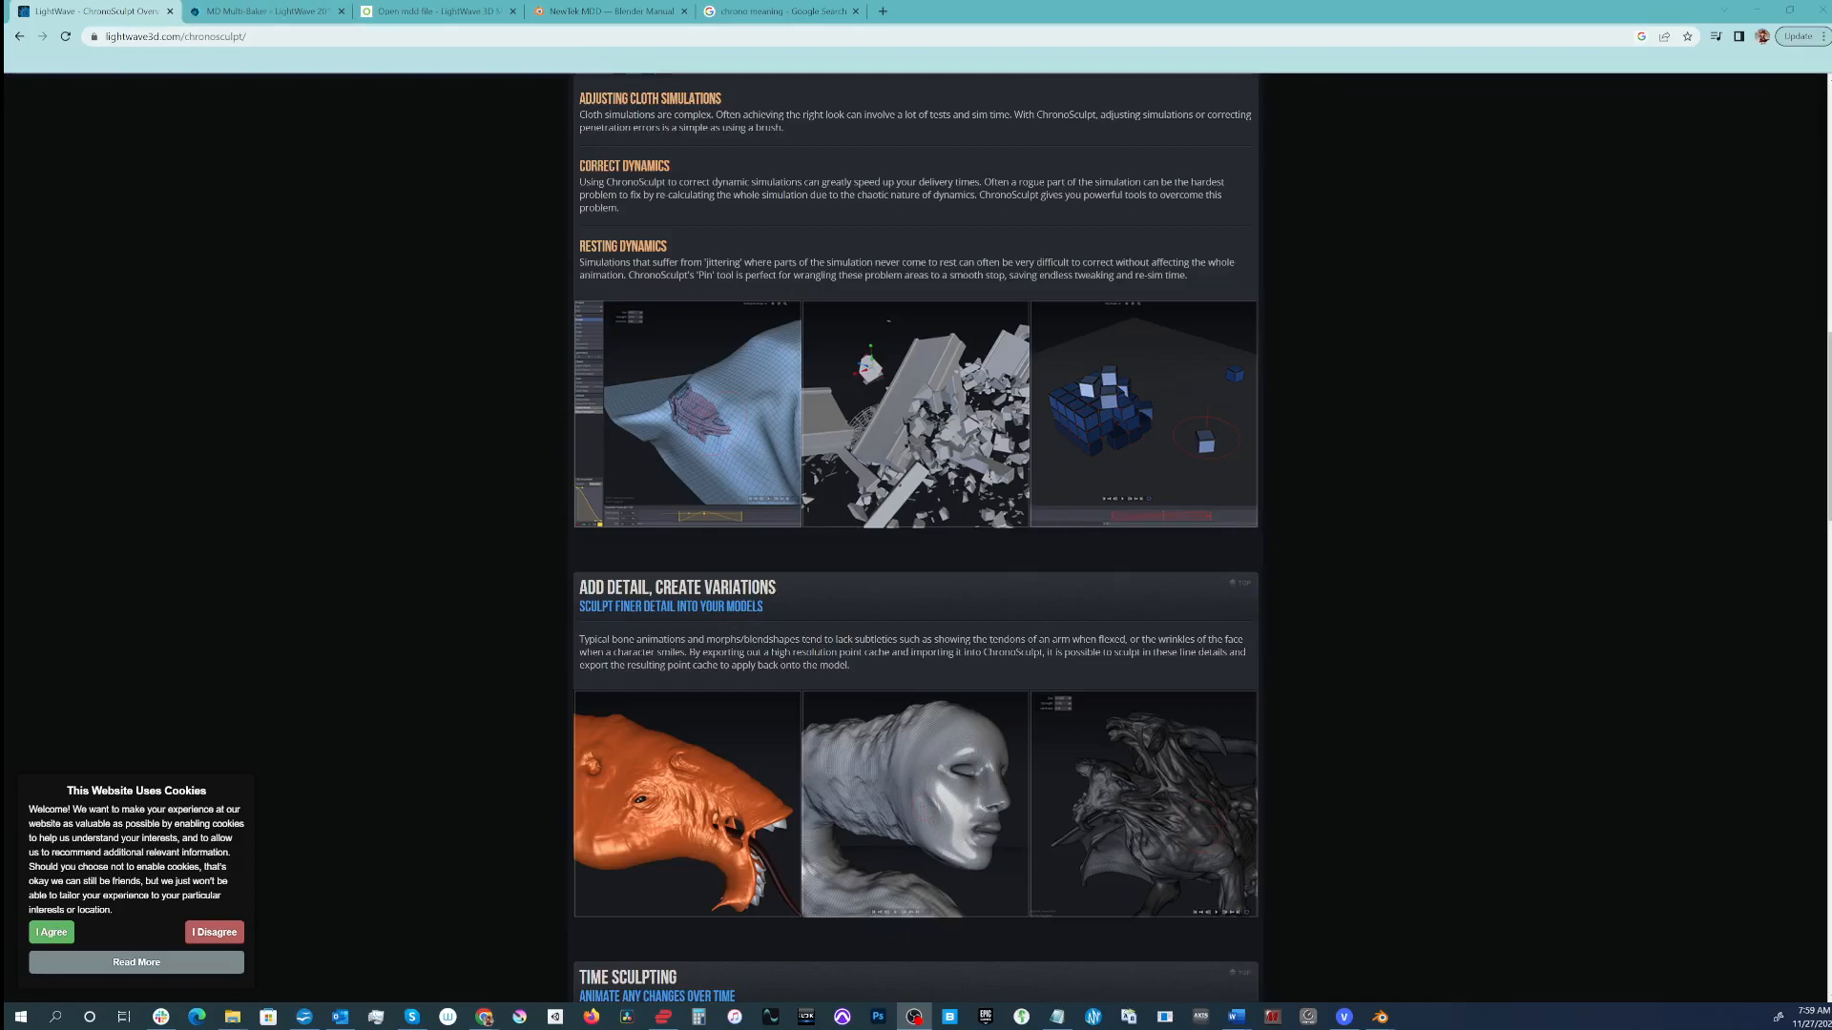
Step: Review the MD Multi-Baker documentation and the MDD file extension page, and open the NewTek MDD page of the Blender manual
click(264, 11)
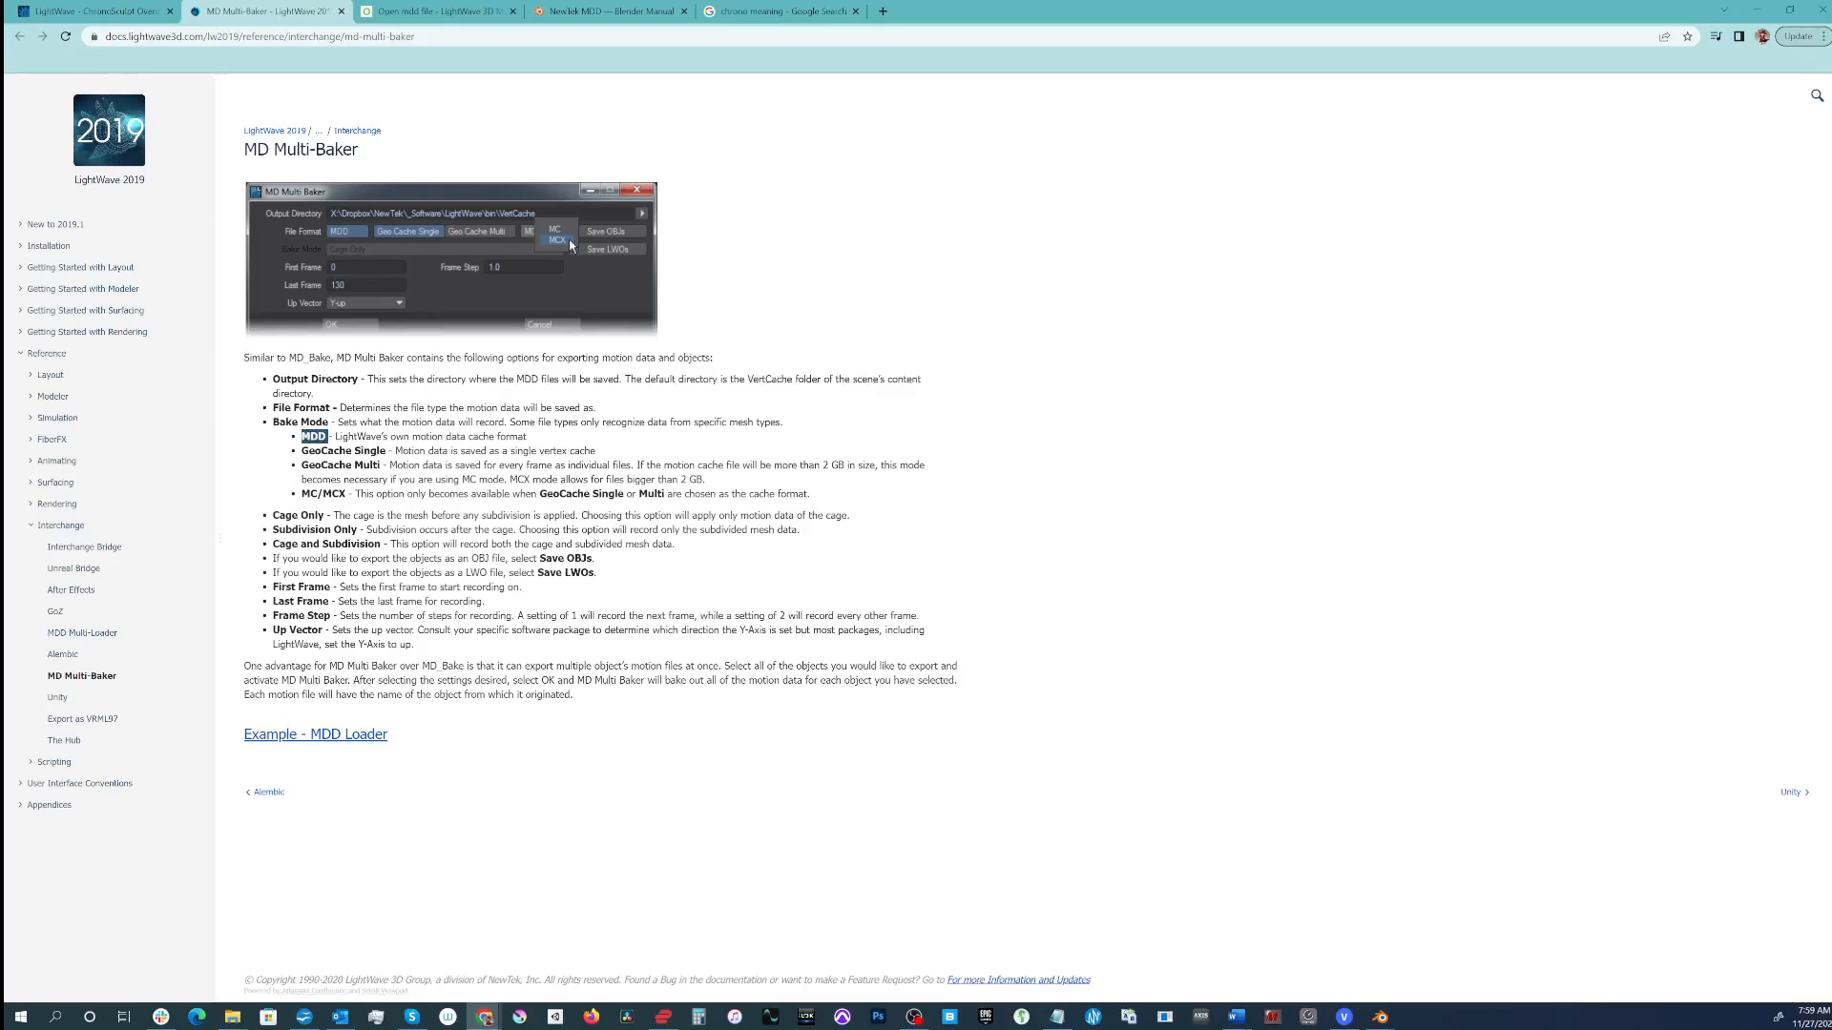
key(ctrl+Tab)
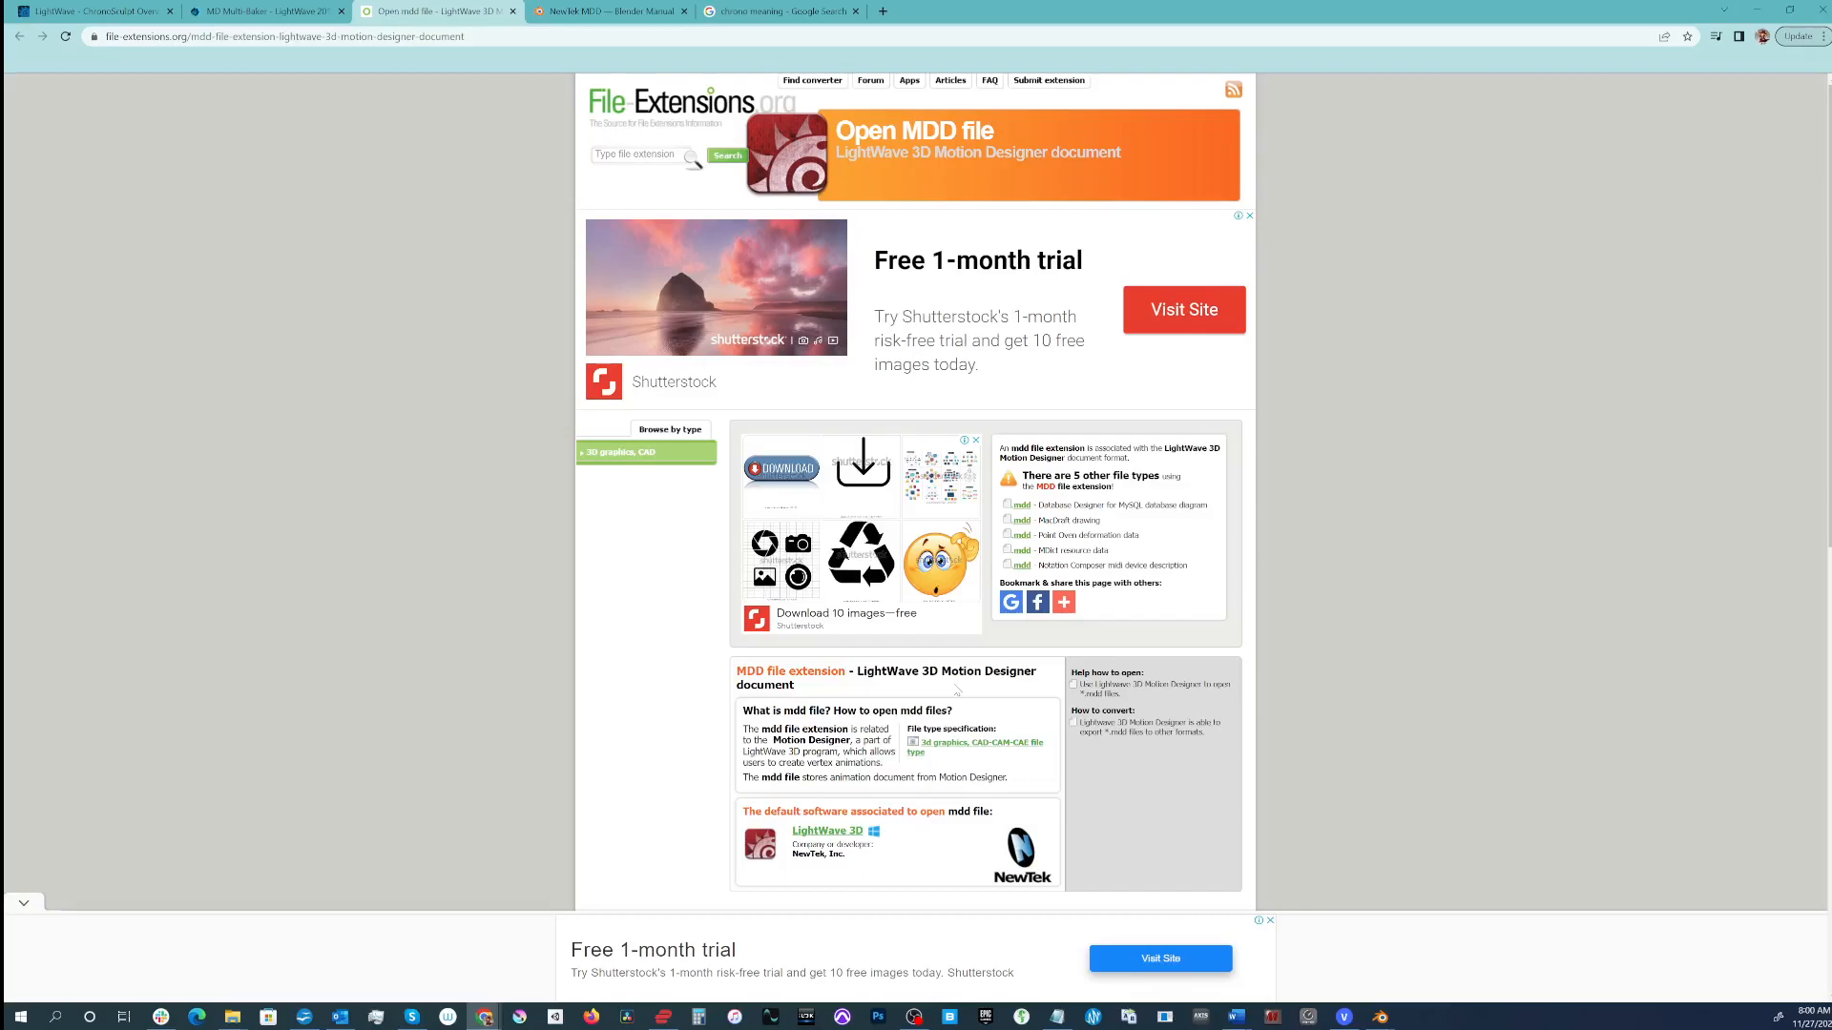
drag(942, 672, 976, 672)
click(811, 687)
click(609, 13)
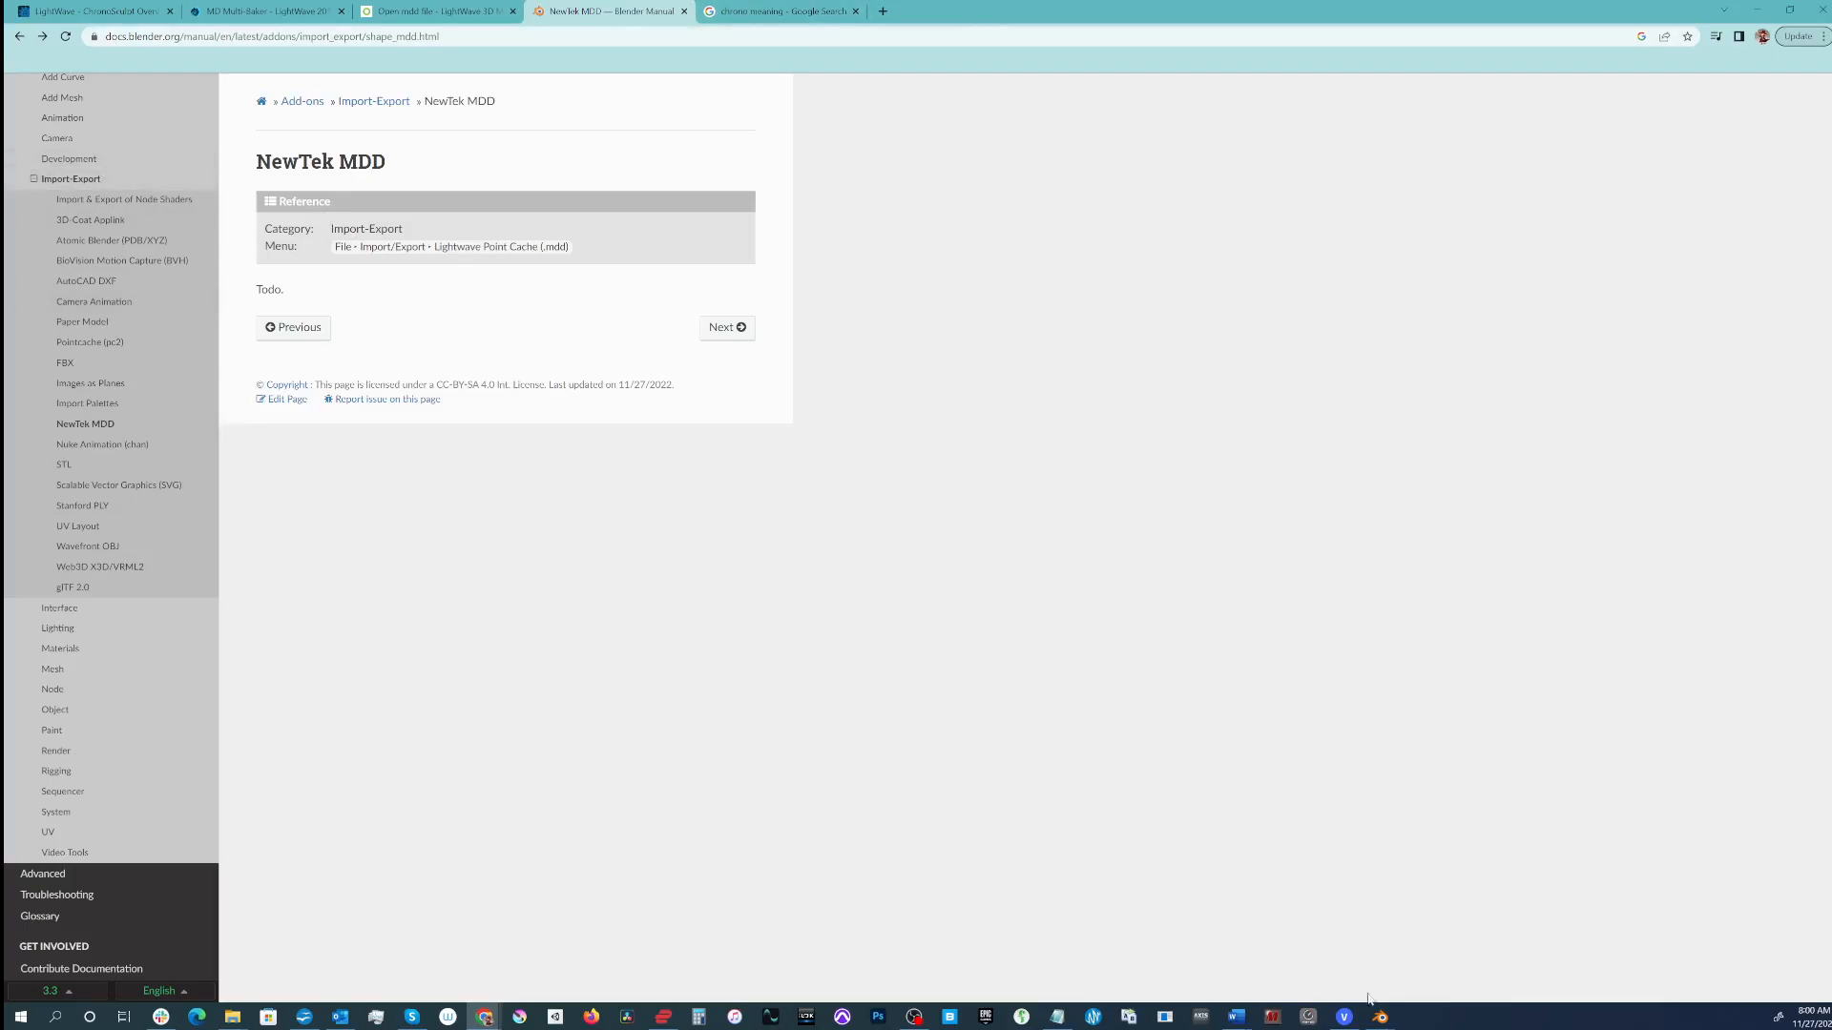
Step: Switch to the Blender window that has the dream_scene_shape_key_fix_01 dance scene open
mouse_move(1382, 1022)
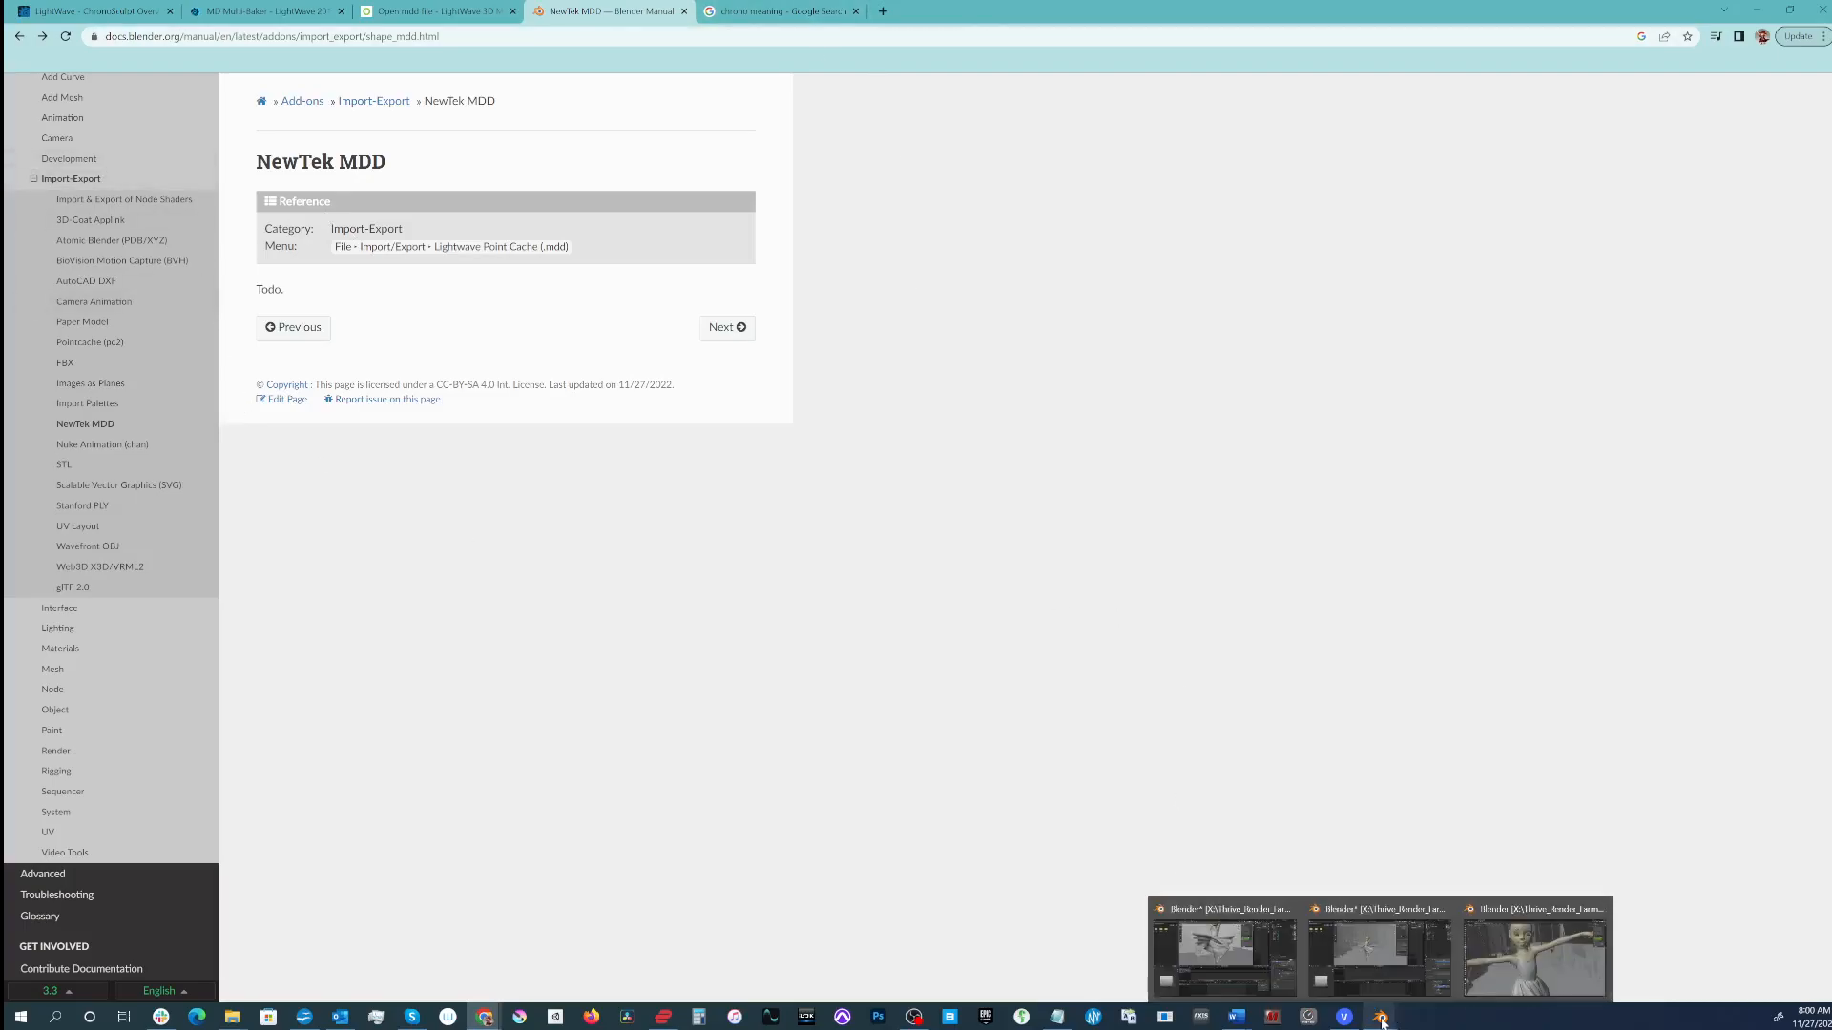
mouse_move(1382, 950)
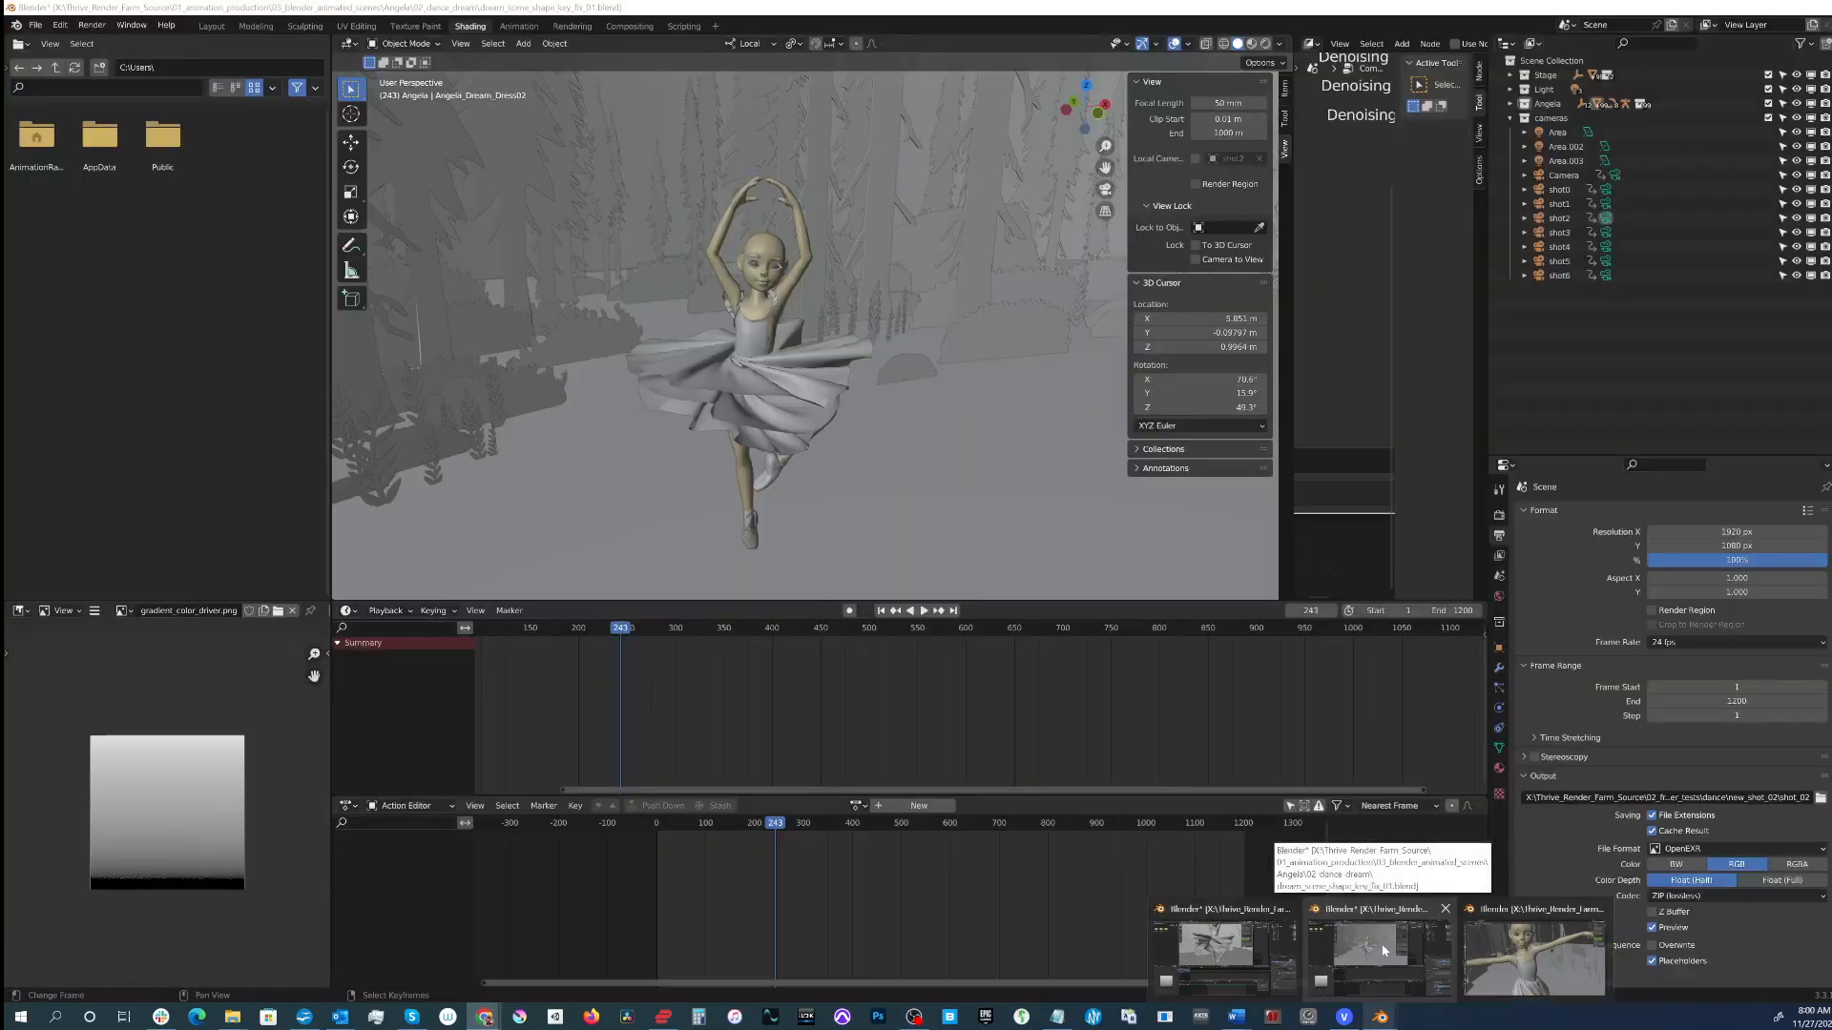
click(1383, 949)
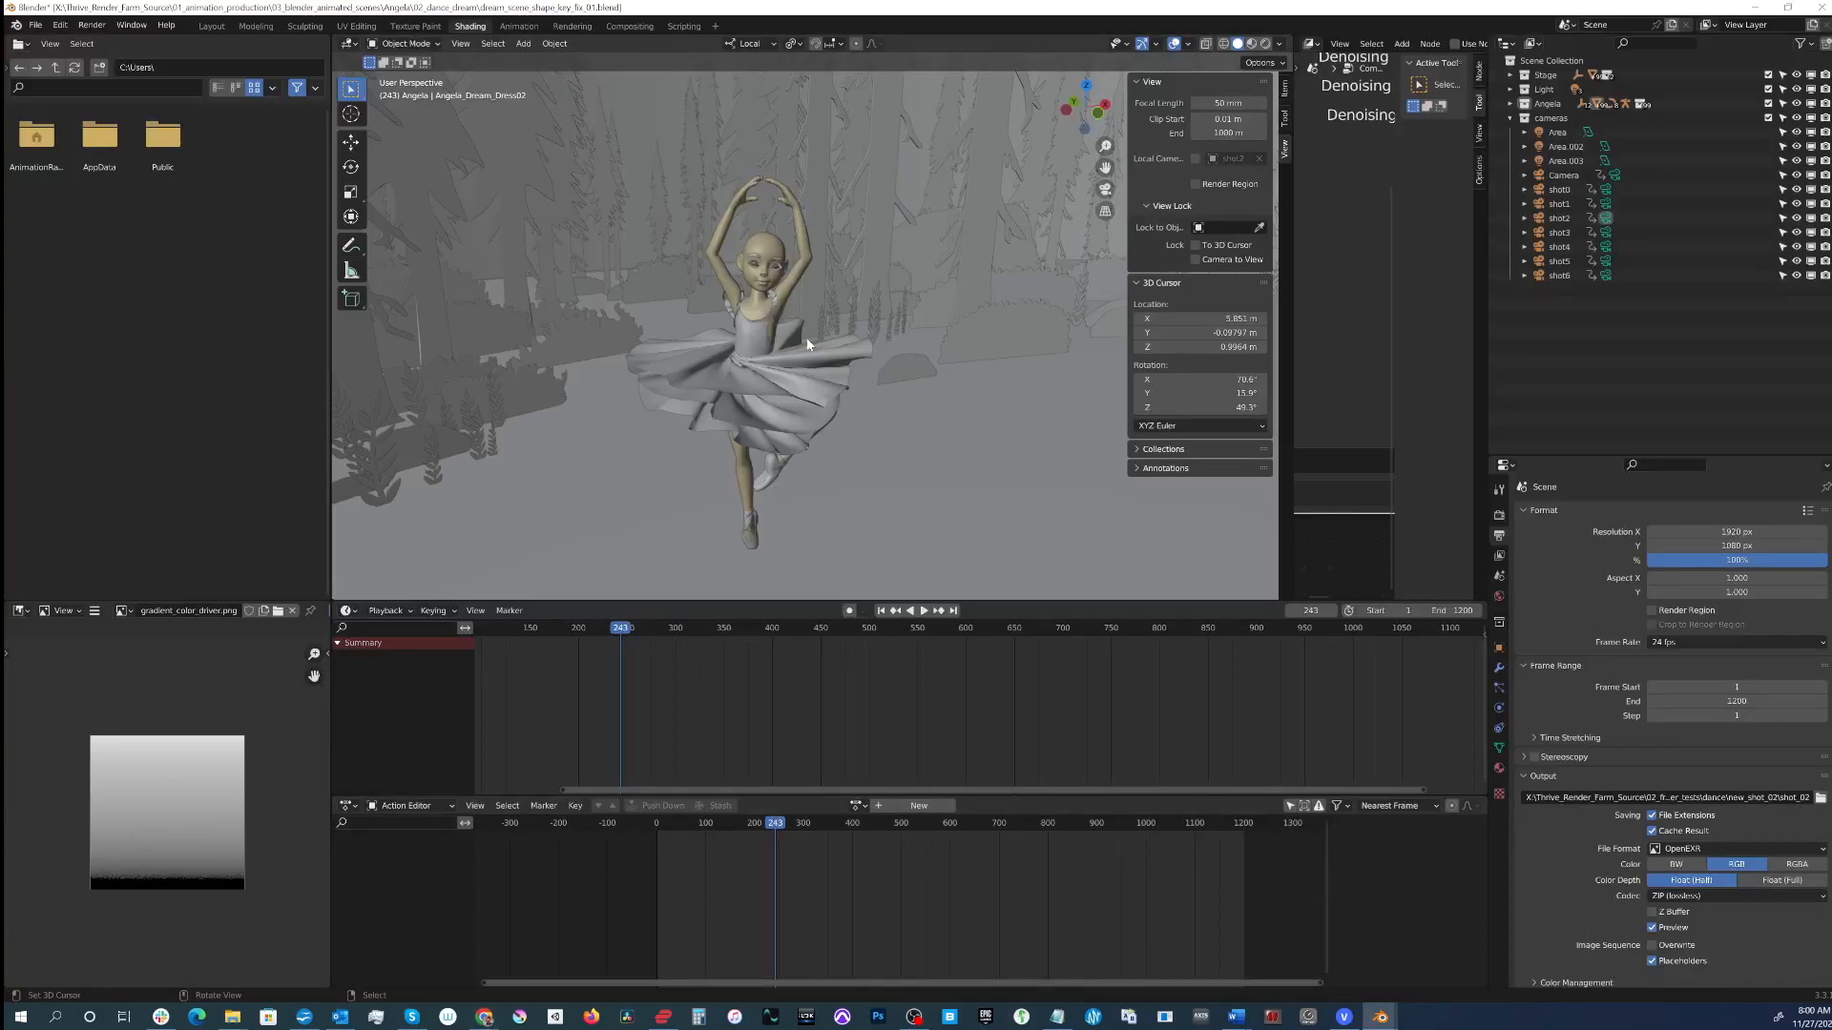
Step: Inspect the ballerina and her dress from several angles and distances
middle_drag(807, 343, 678, 447)
click(832, 376)
middle_drag(832, 376, 920, 283)
key(a)
key(a)
alt+drag(920, 283, 920, 169)
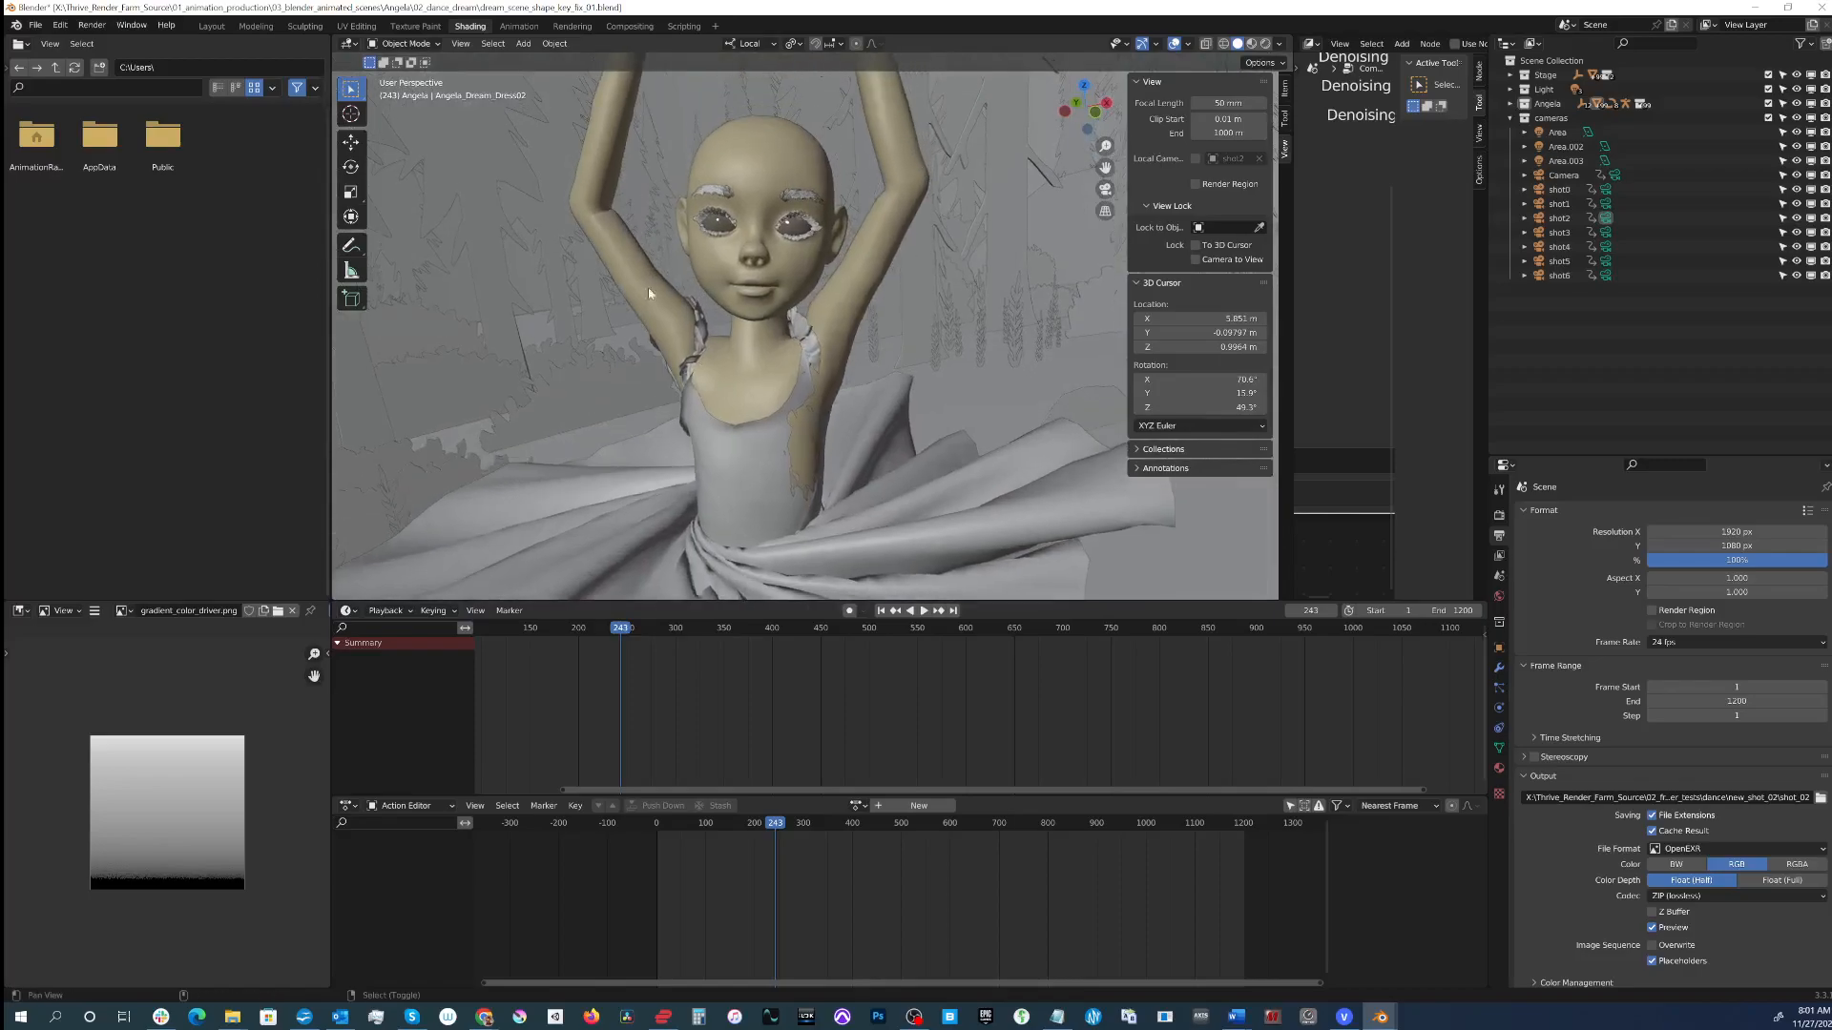
alt+drag(976, 284, 874, 419)
middle_drag(875, 419, 792, 439)
scroll(861, 418, up, 5)
scroll(858, 417, down, 7)
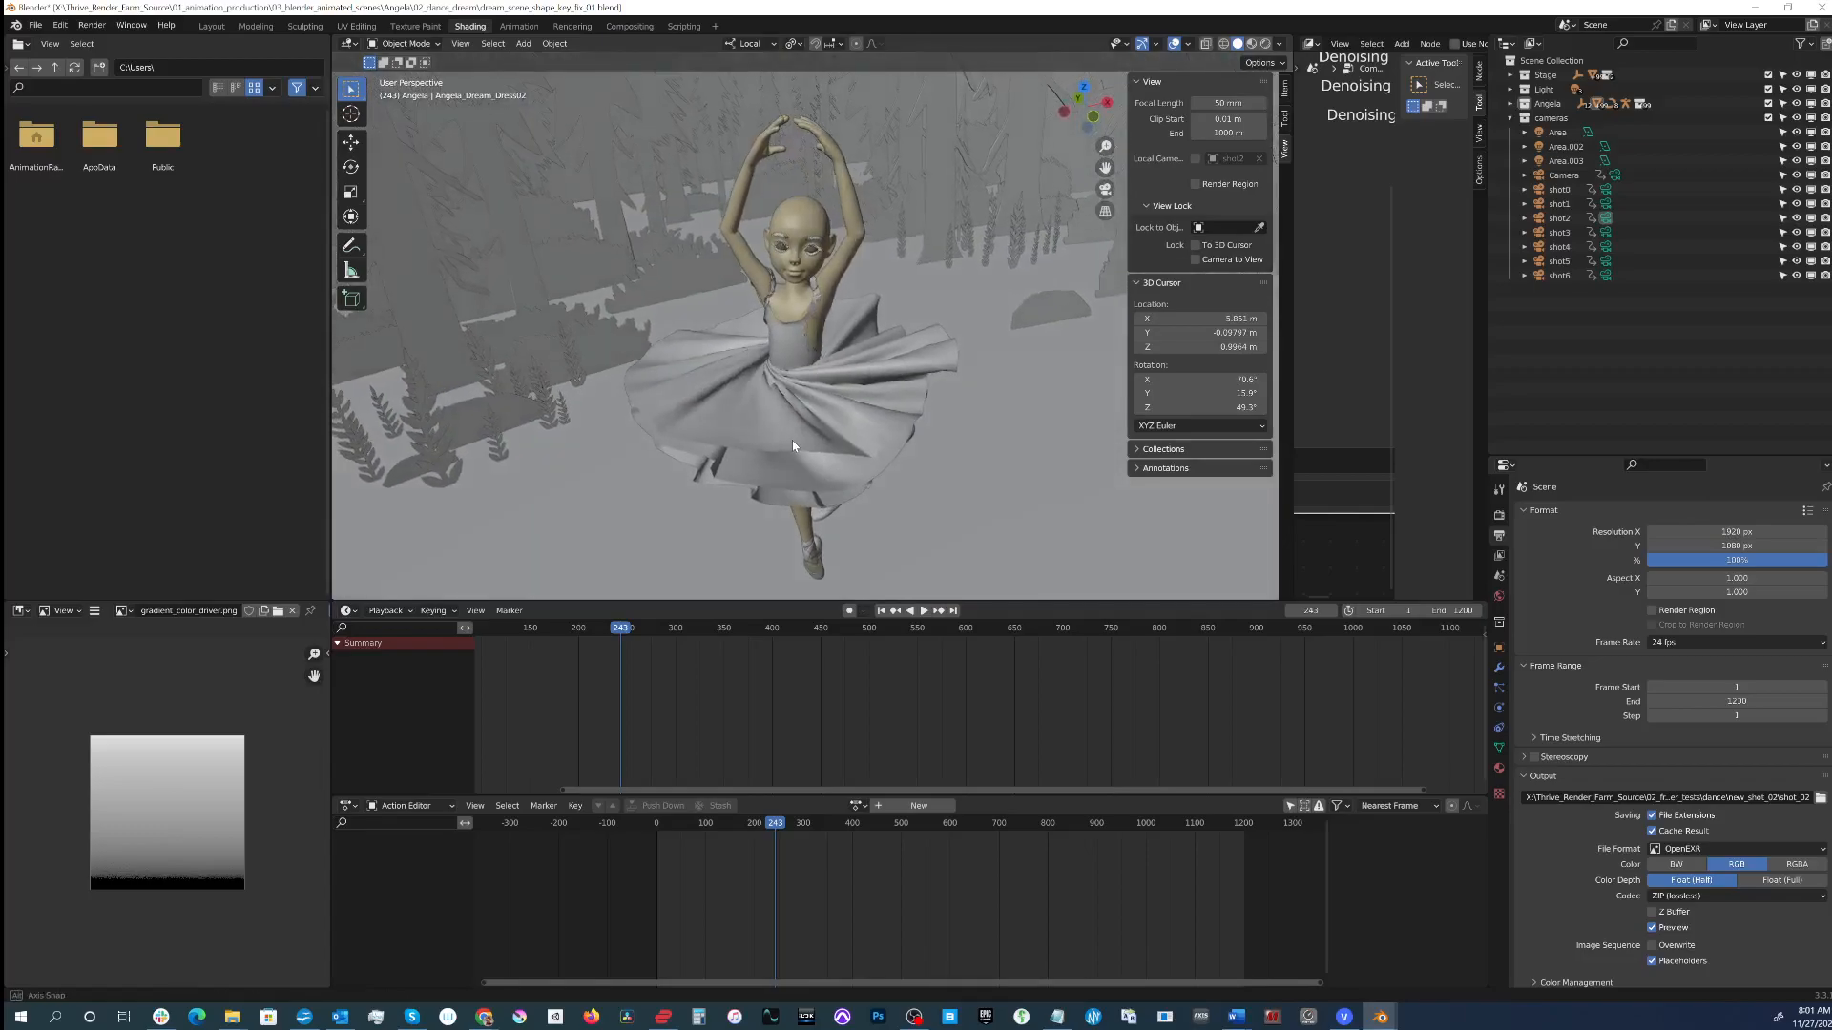
Step: Select the ballerina's dress and expand the MeshSequenceCache settings in its modifier stack
click(867, 371)
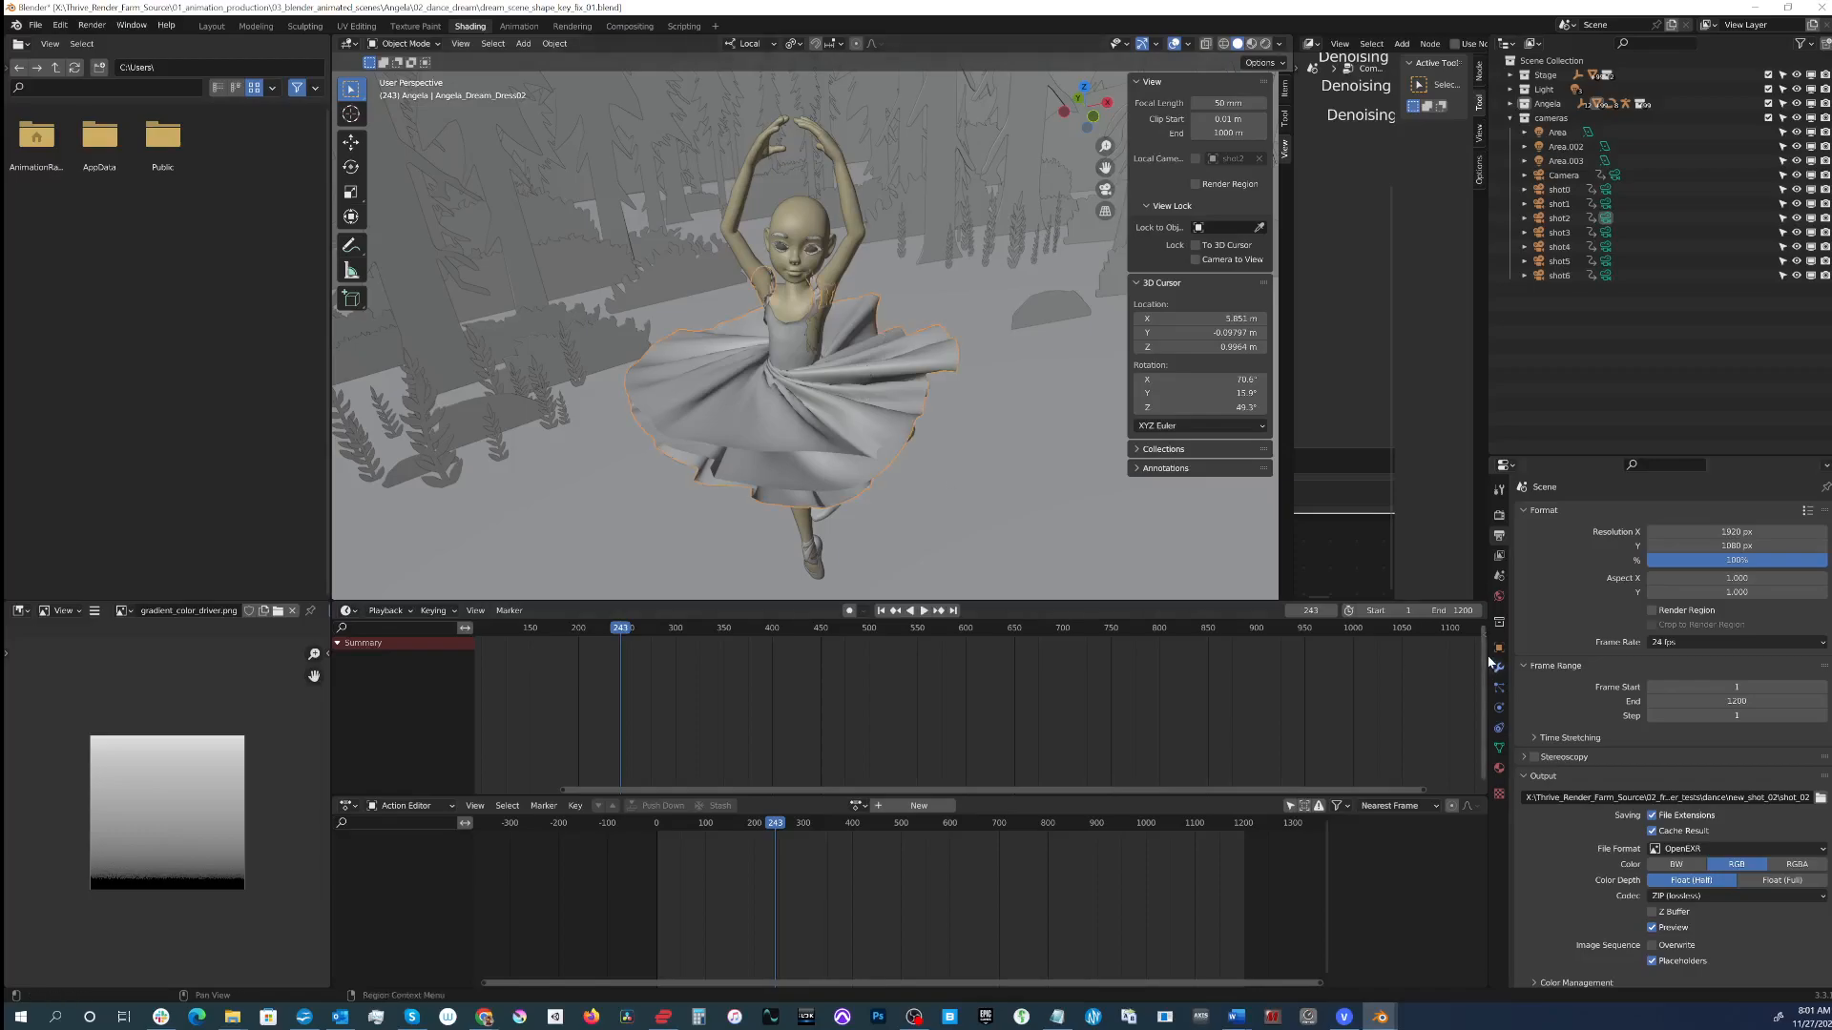
click(1500, 691)
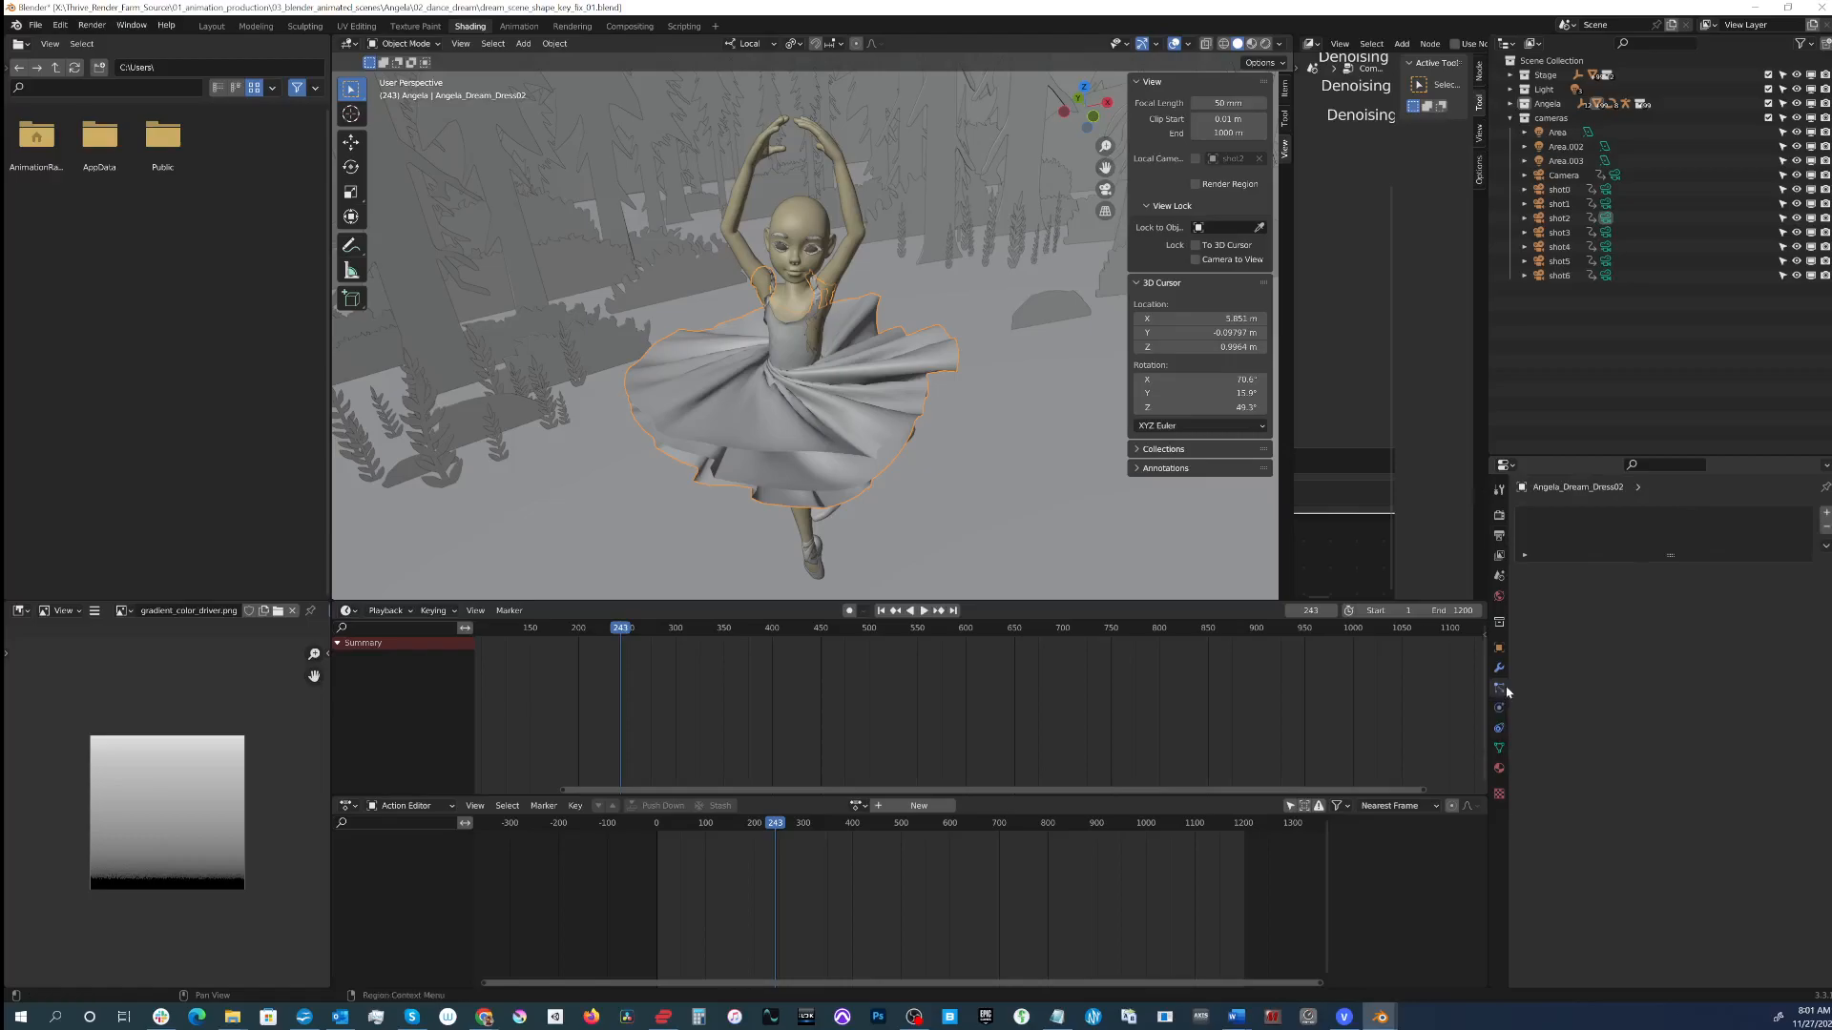
click(1499, 712)
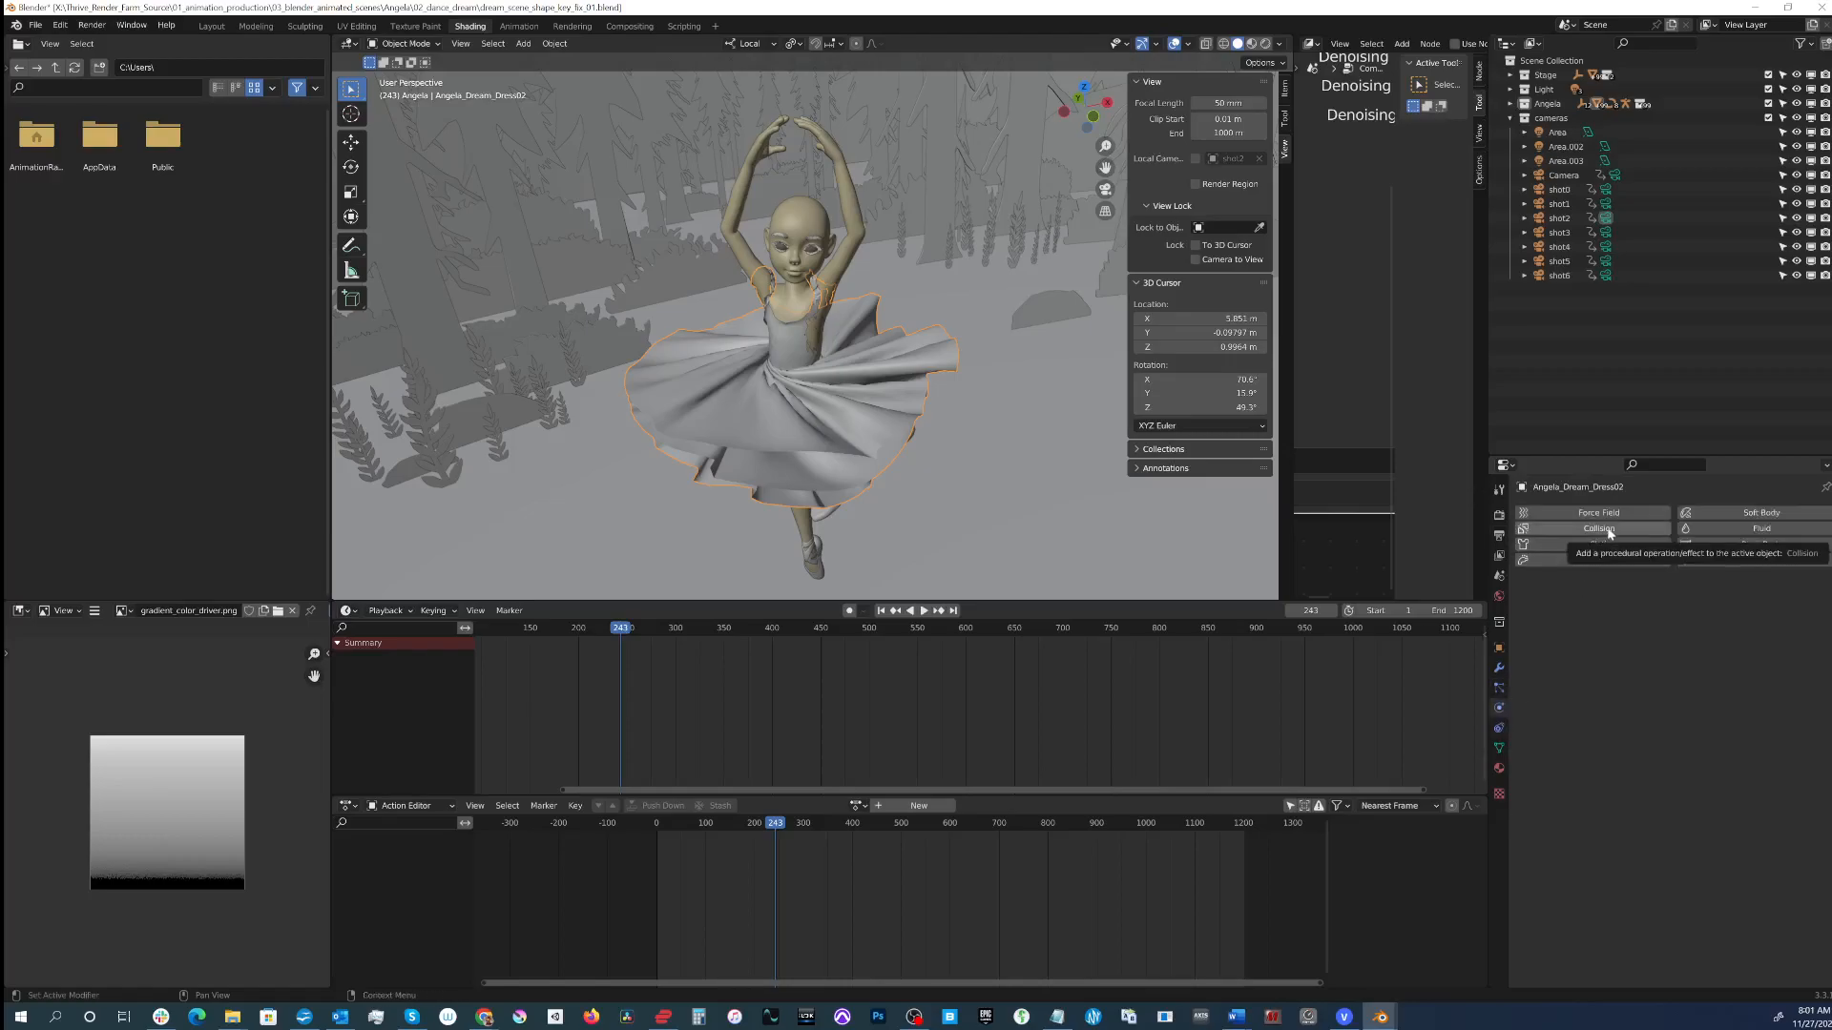
click(1498, 668)
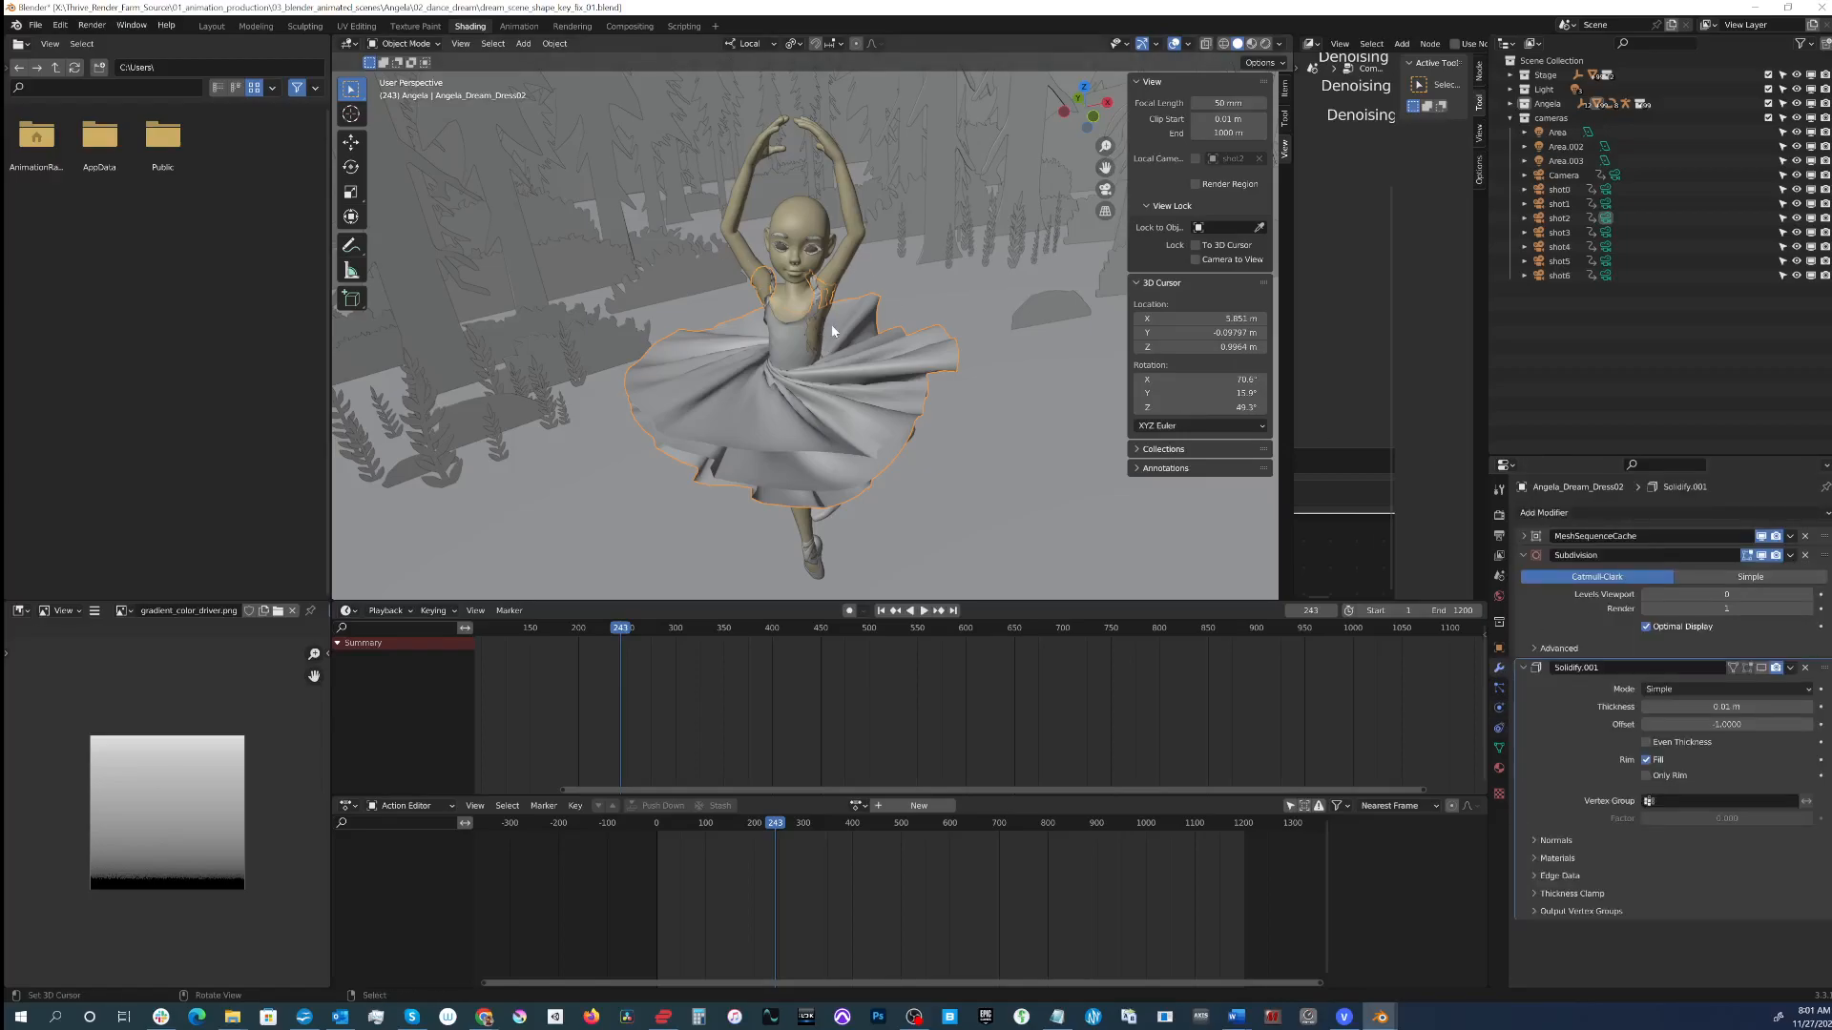
click(1524, 536)
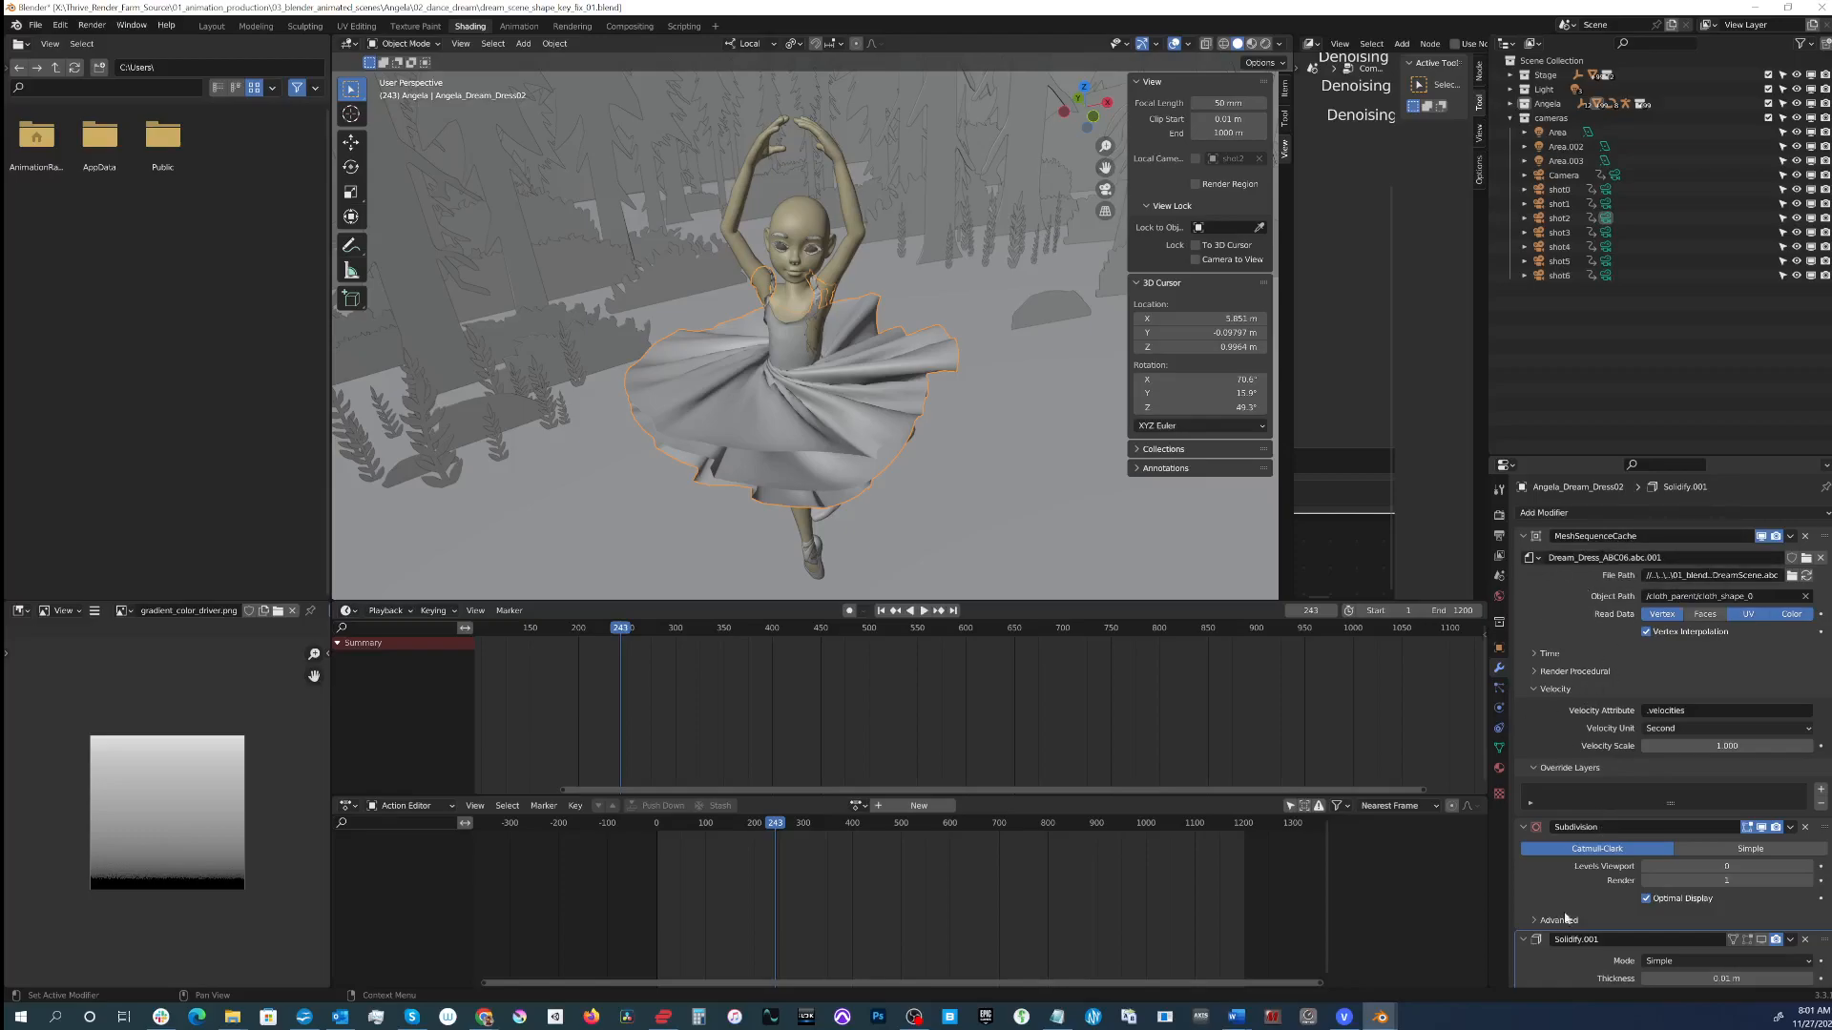
Step: Examine the MeshSequenceCache, Subdivision and Solidify settings of the dress's modifiers
scroll(1572, 879, down, 2)
scroll(1574, 861, down, 2)
scroll(1575, 861, up, 3)
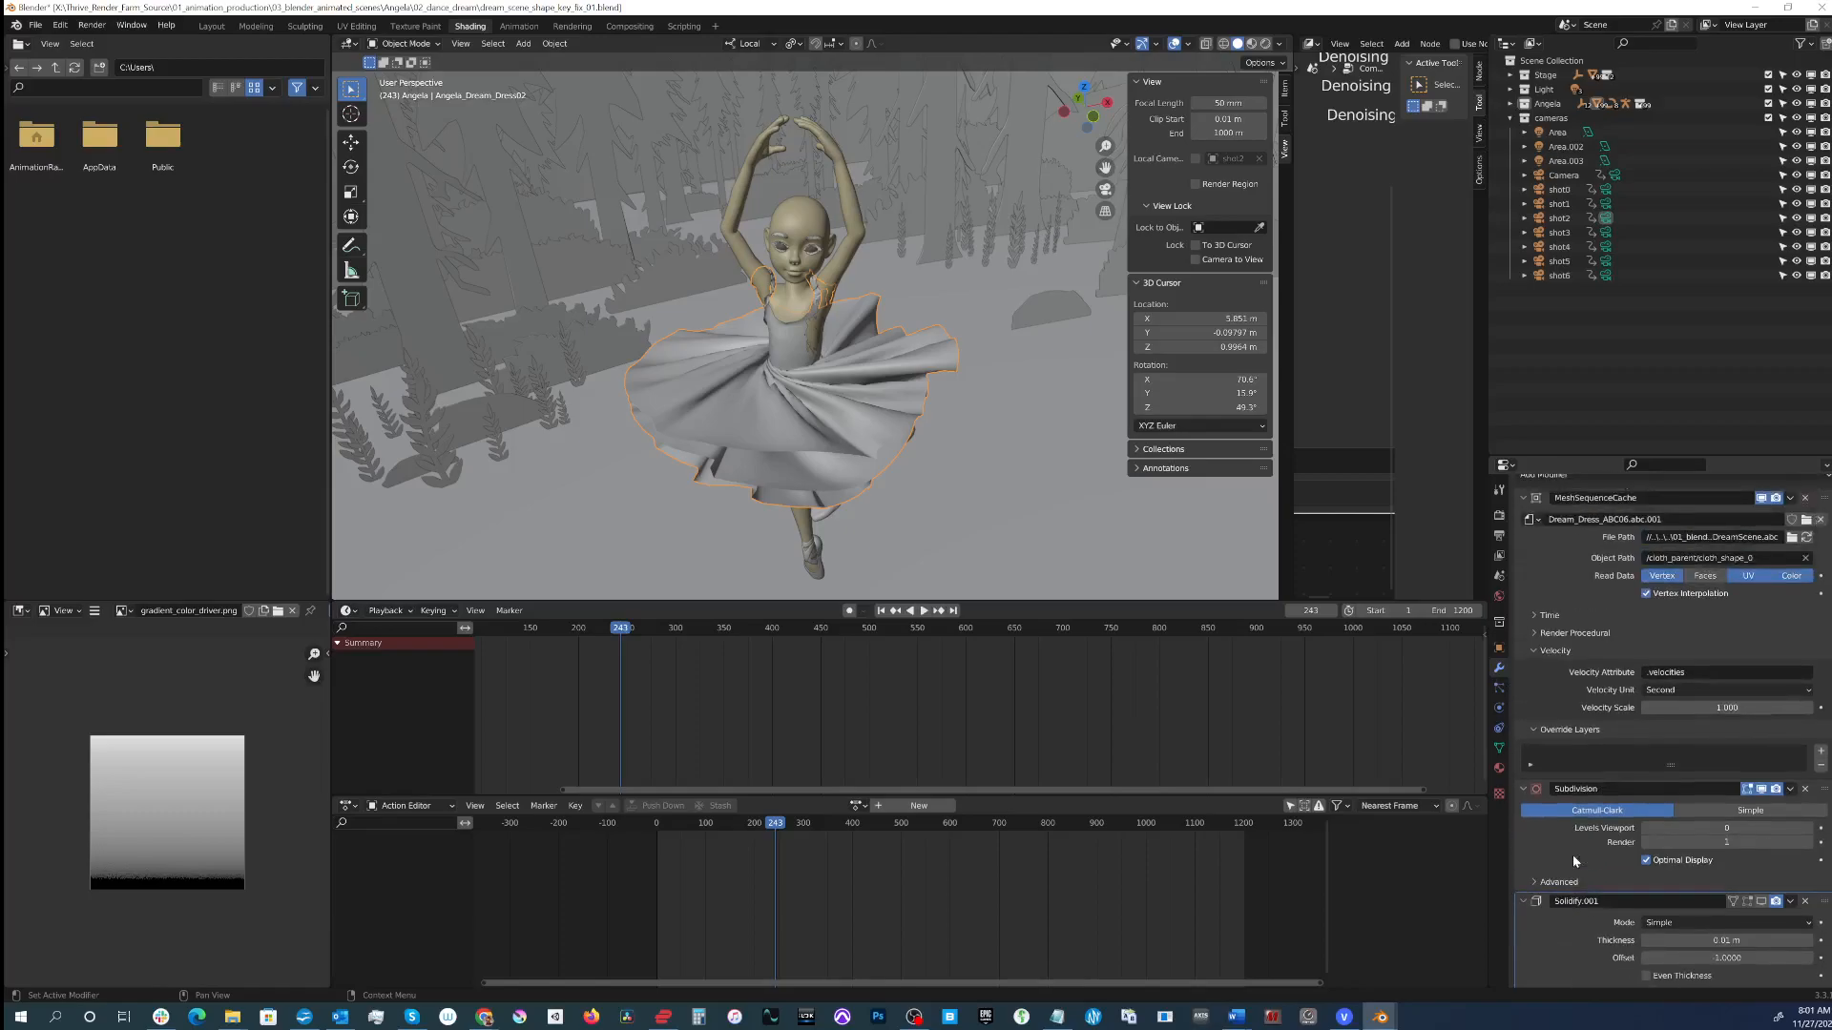
scroll(1572, 858, up, 2)
scroll(891, 458, down, 3)
scroll(1584, 830, down, 3)
scroll(1584, 828, down, 4)
Step: Show the dress's Solidify modifier in the viewport, inspect the cloth thickness up close, and hide the modifier again
scroll(819, 378, up, 6)
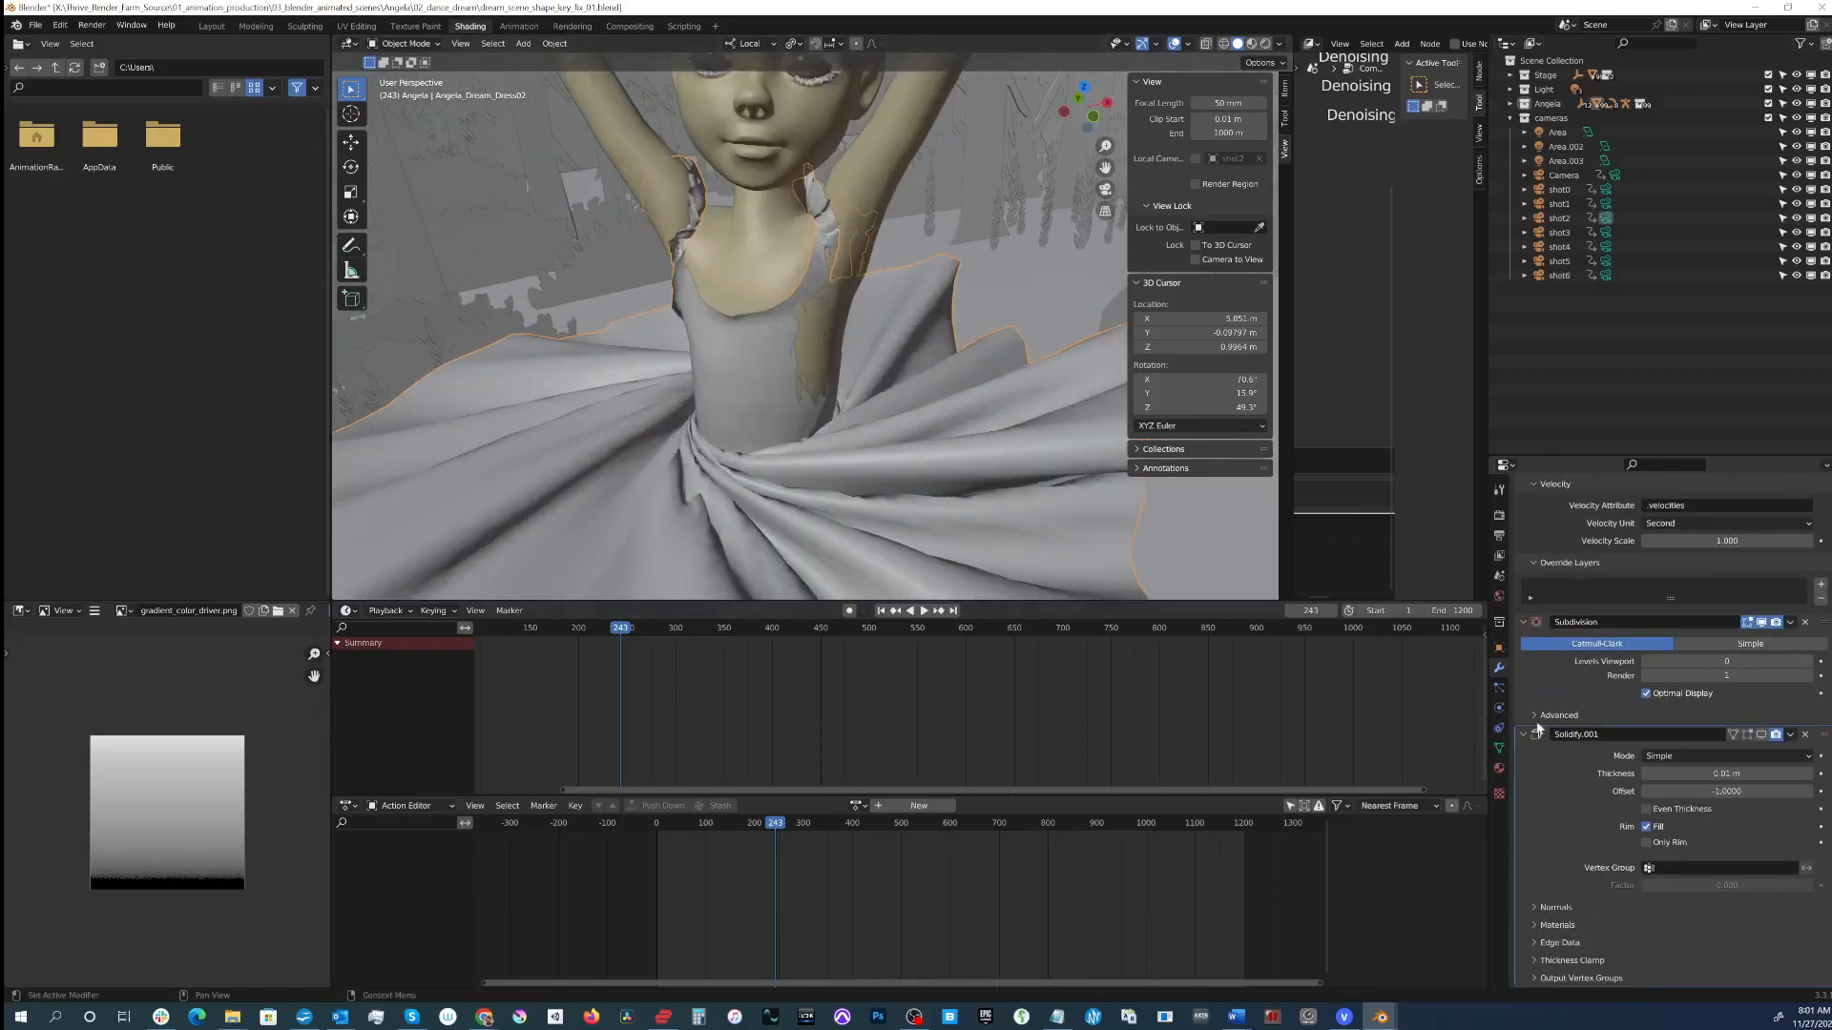
click(1761, 735)
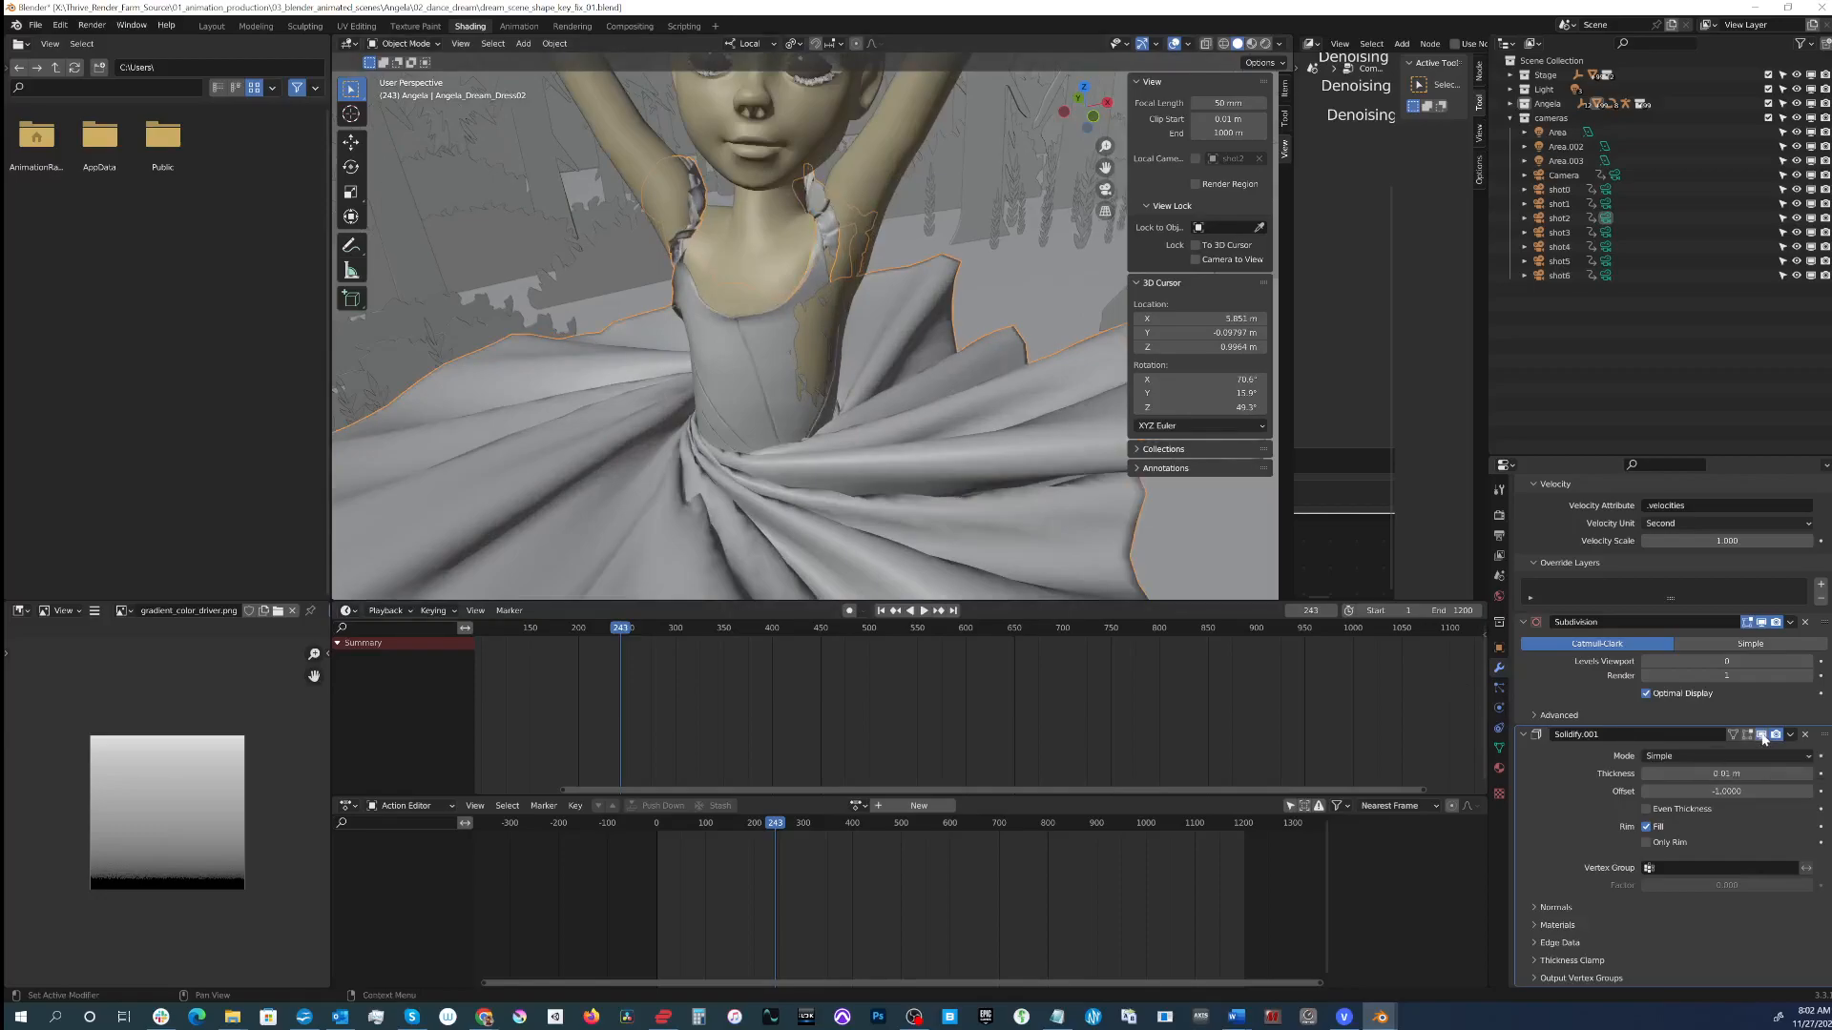
scroll(789, 369, up, 4)
shift+middle_drag(753, 335, 766, 421)
middle_drag(548, 384, 836, 339)
scroll(833, 385, down, 10)
scroll(842, 384, up, 5)
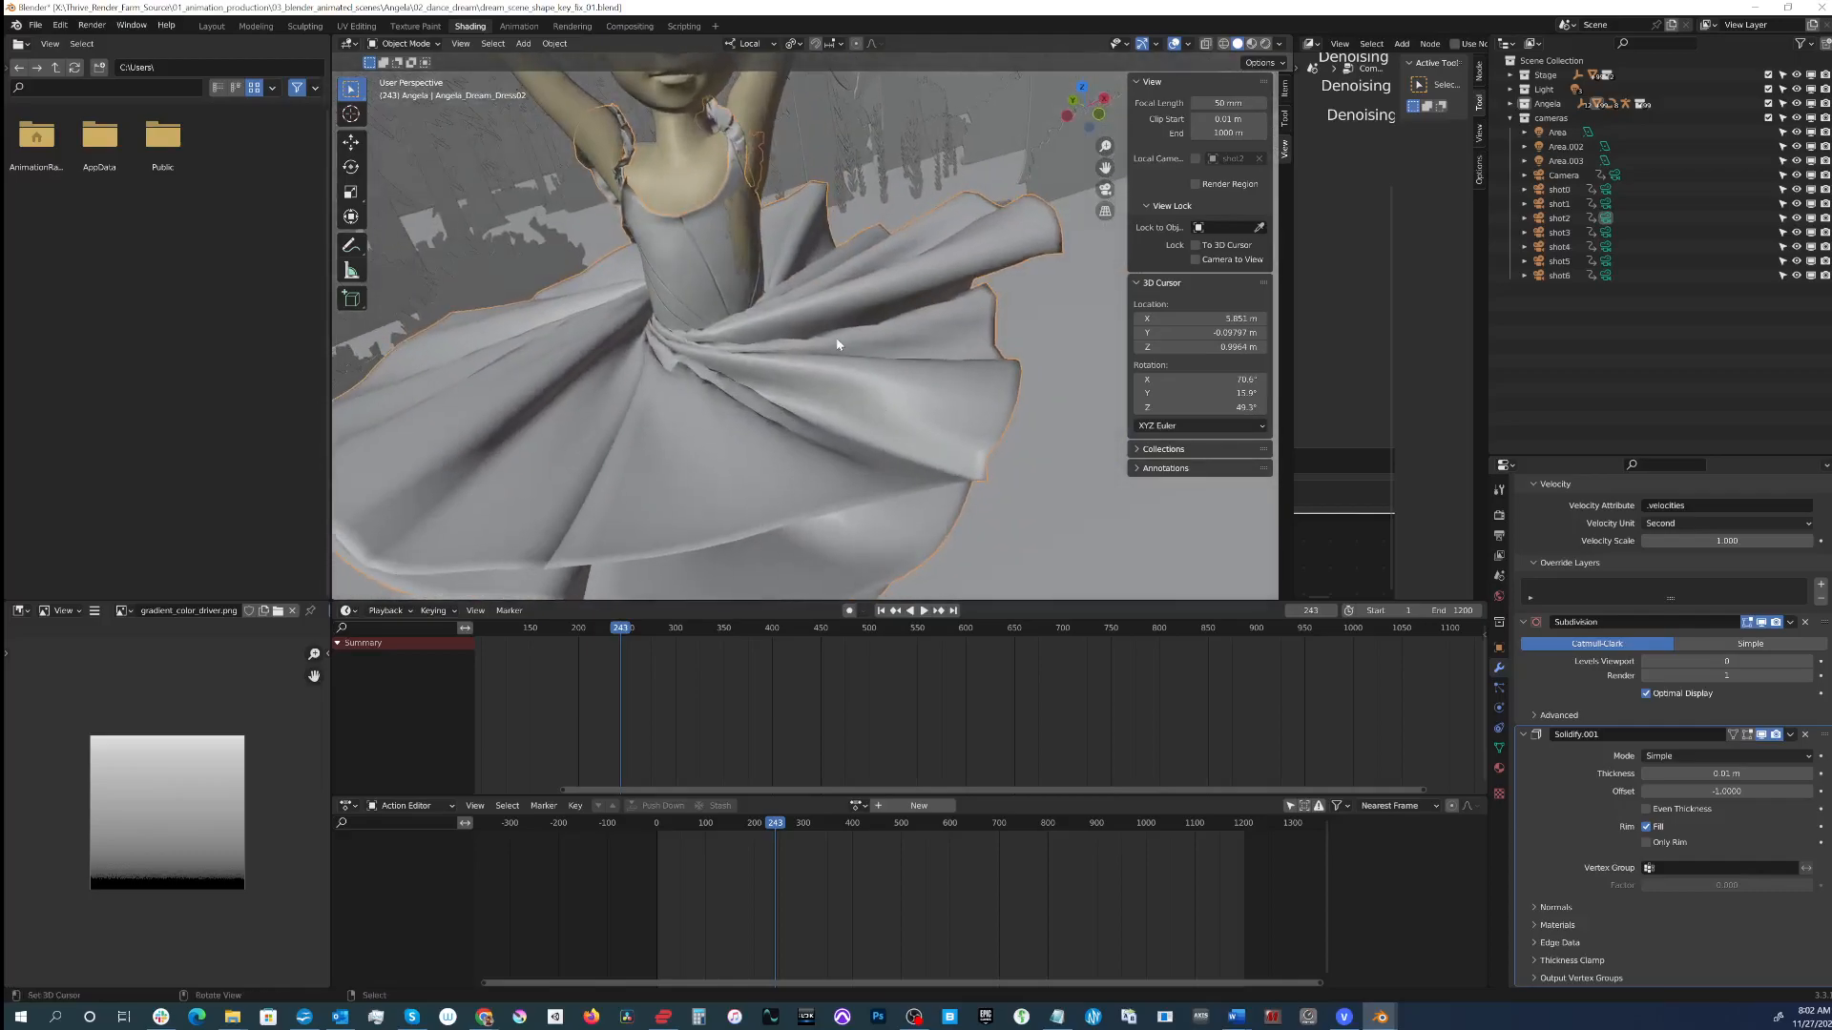
scroll(837, 343, down, 3)
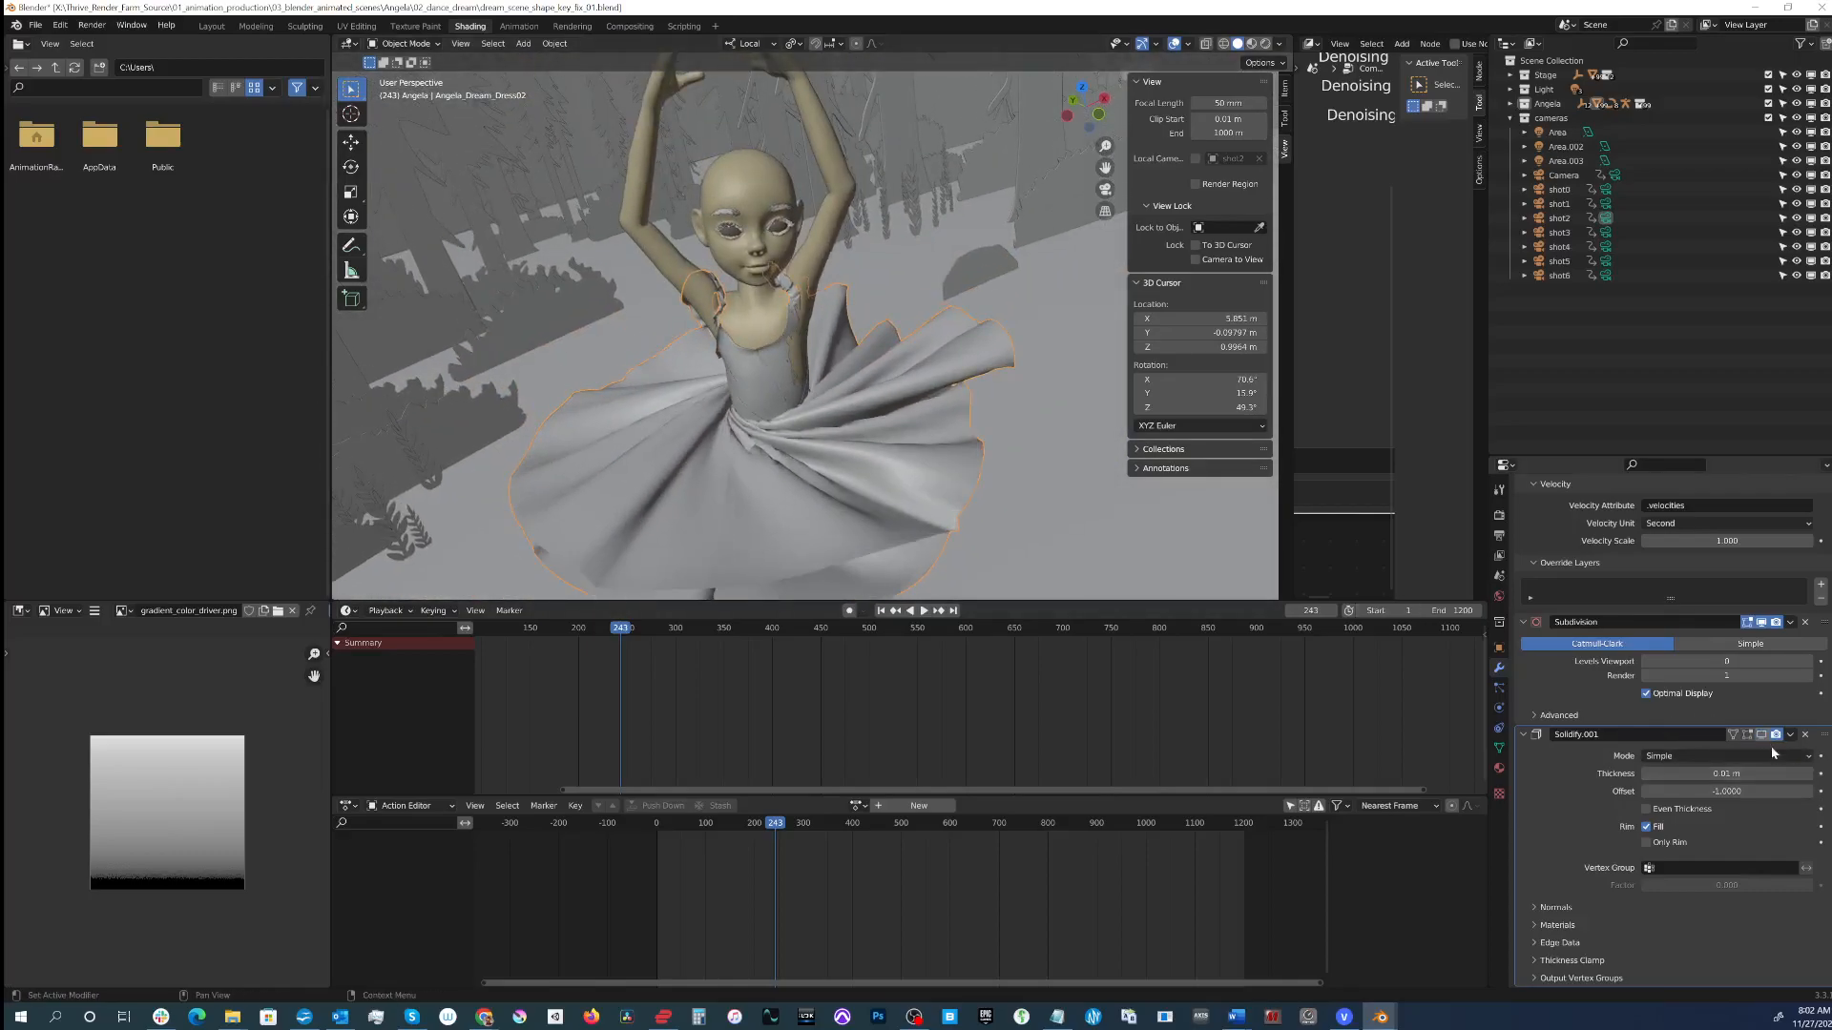
scroll(766, 342, down, 3)
middle_drag(817, 360, 864, 421)
middle_drag(749, 403, 864, 414)
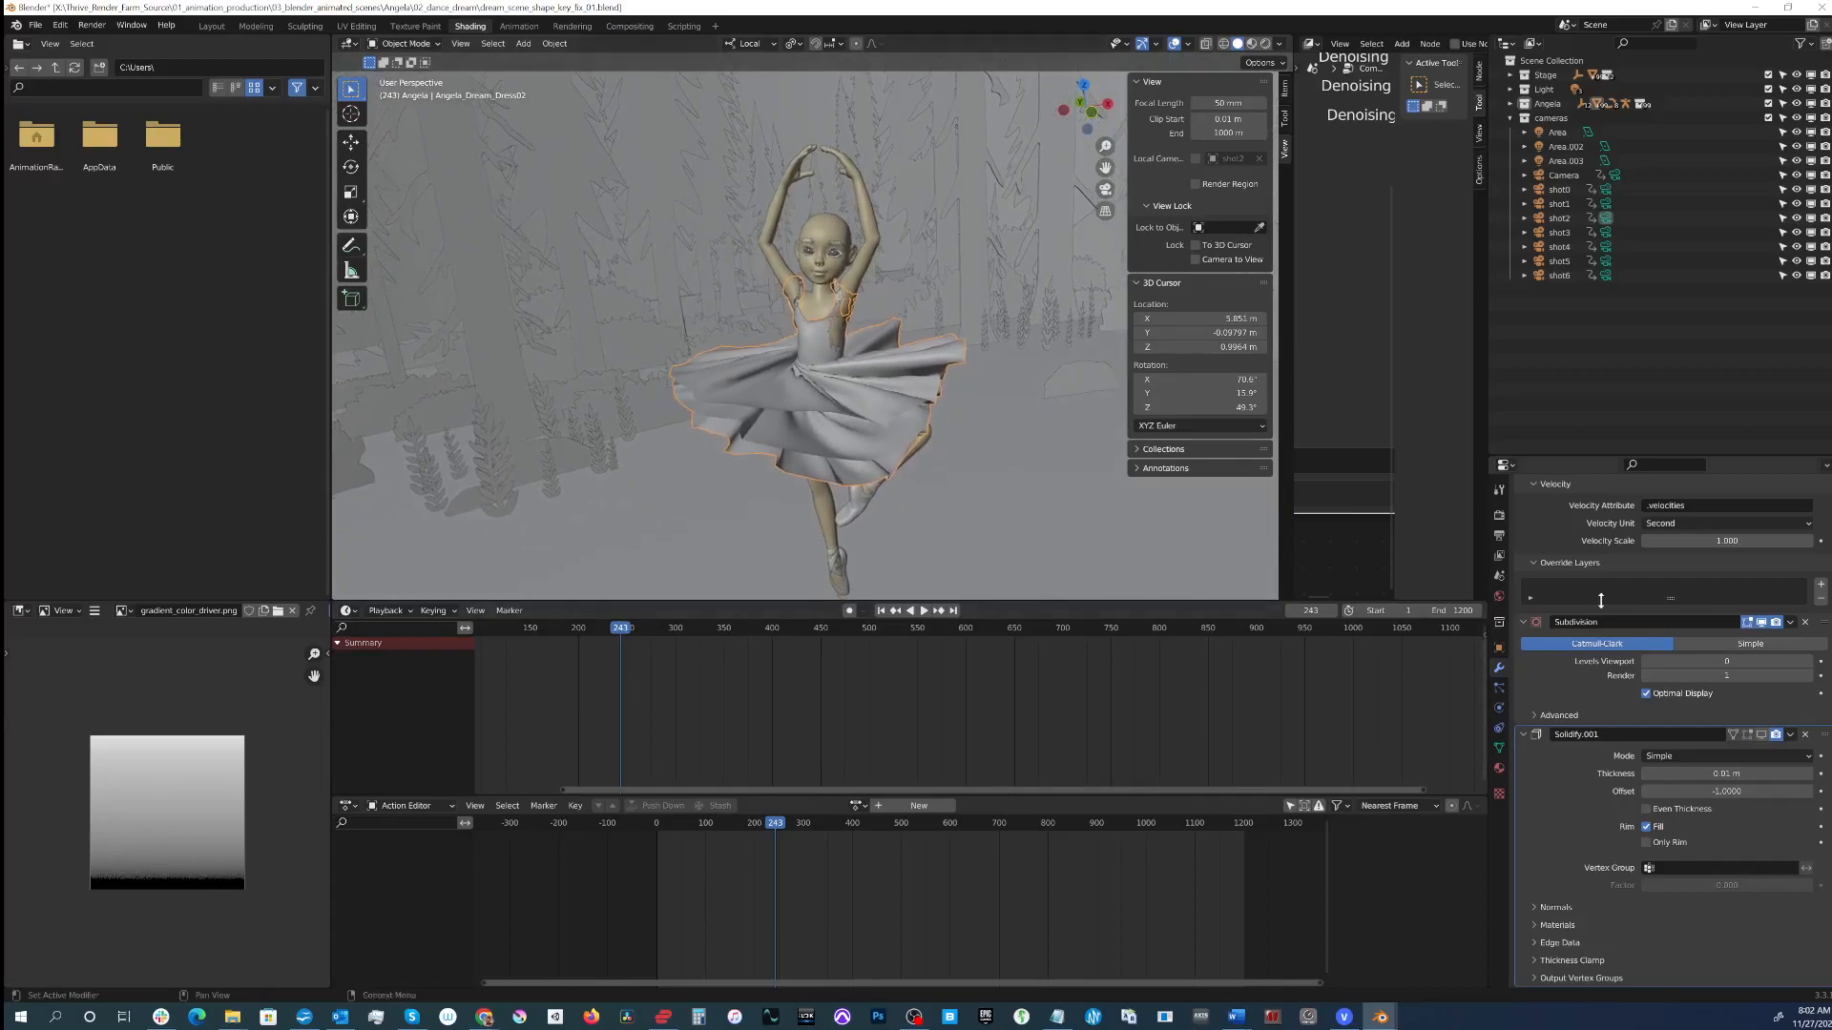
scroll(1598, 650, up, 5)
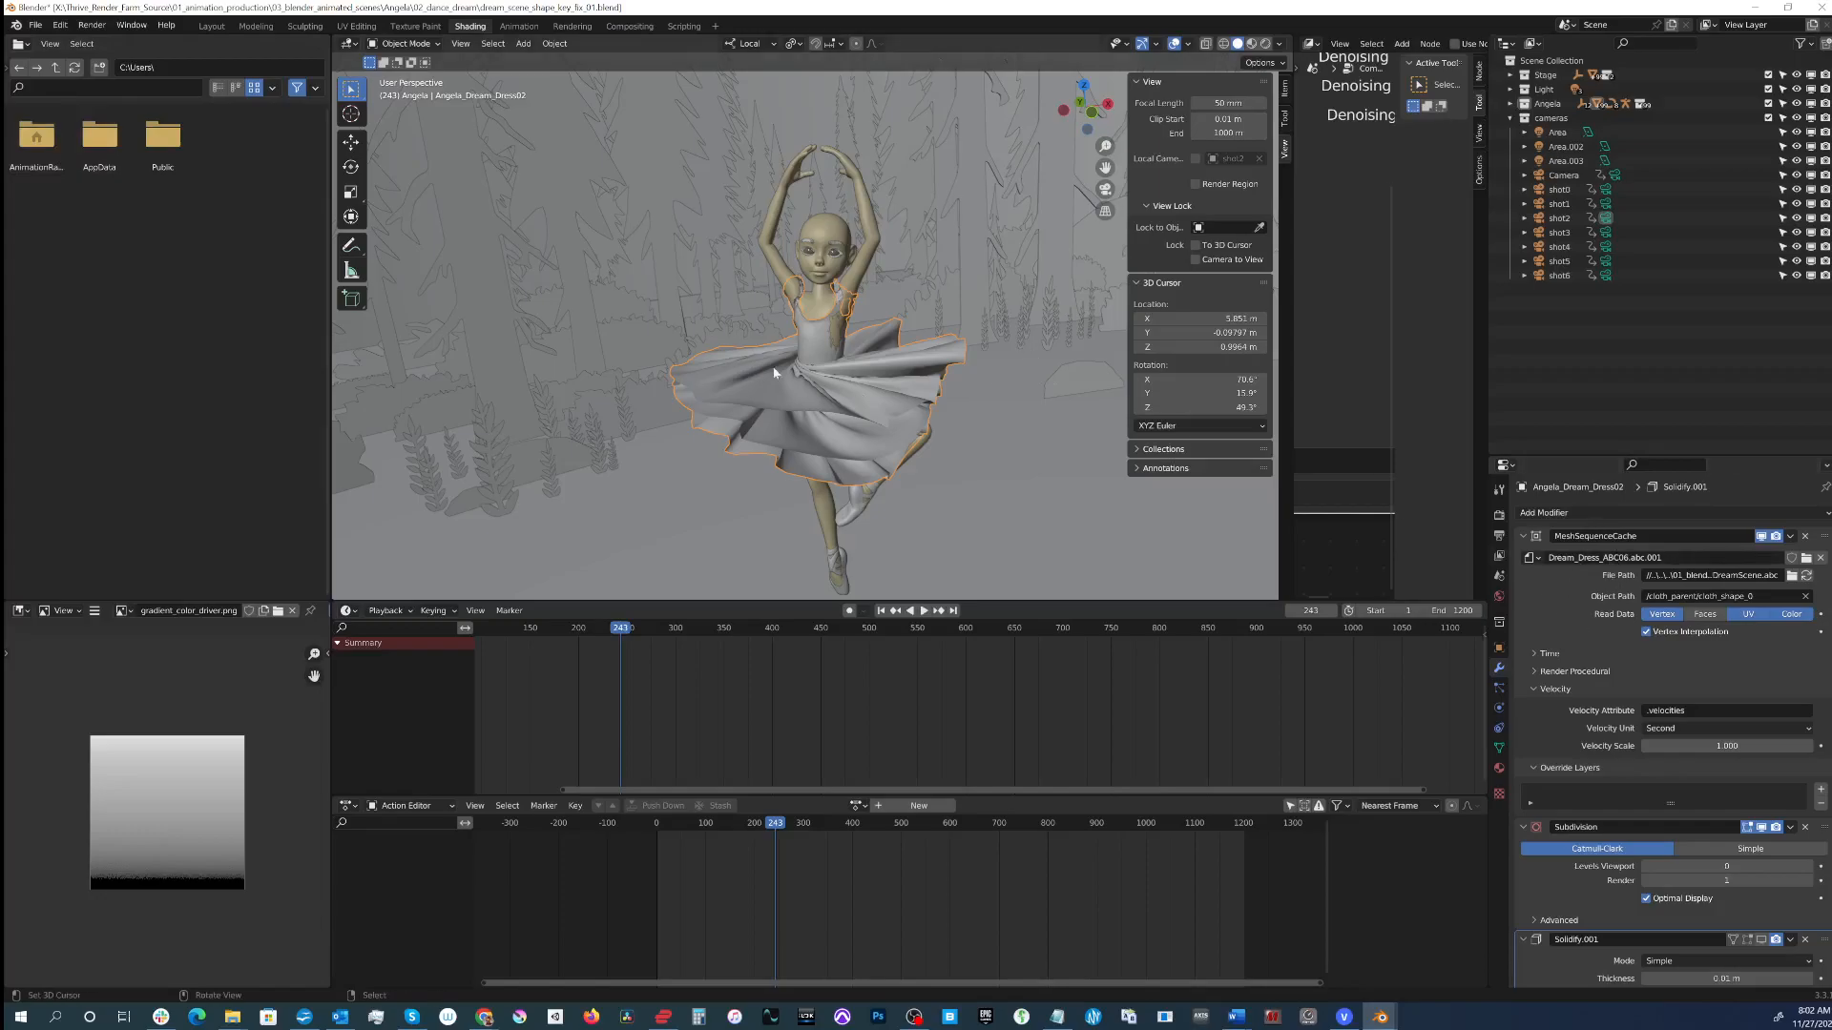
Step: Check the NewTek MDD format add-on in the preferences by searching the add-ons for mdd, and close the preferences
click(36, 26)
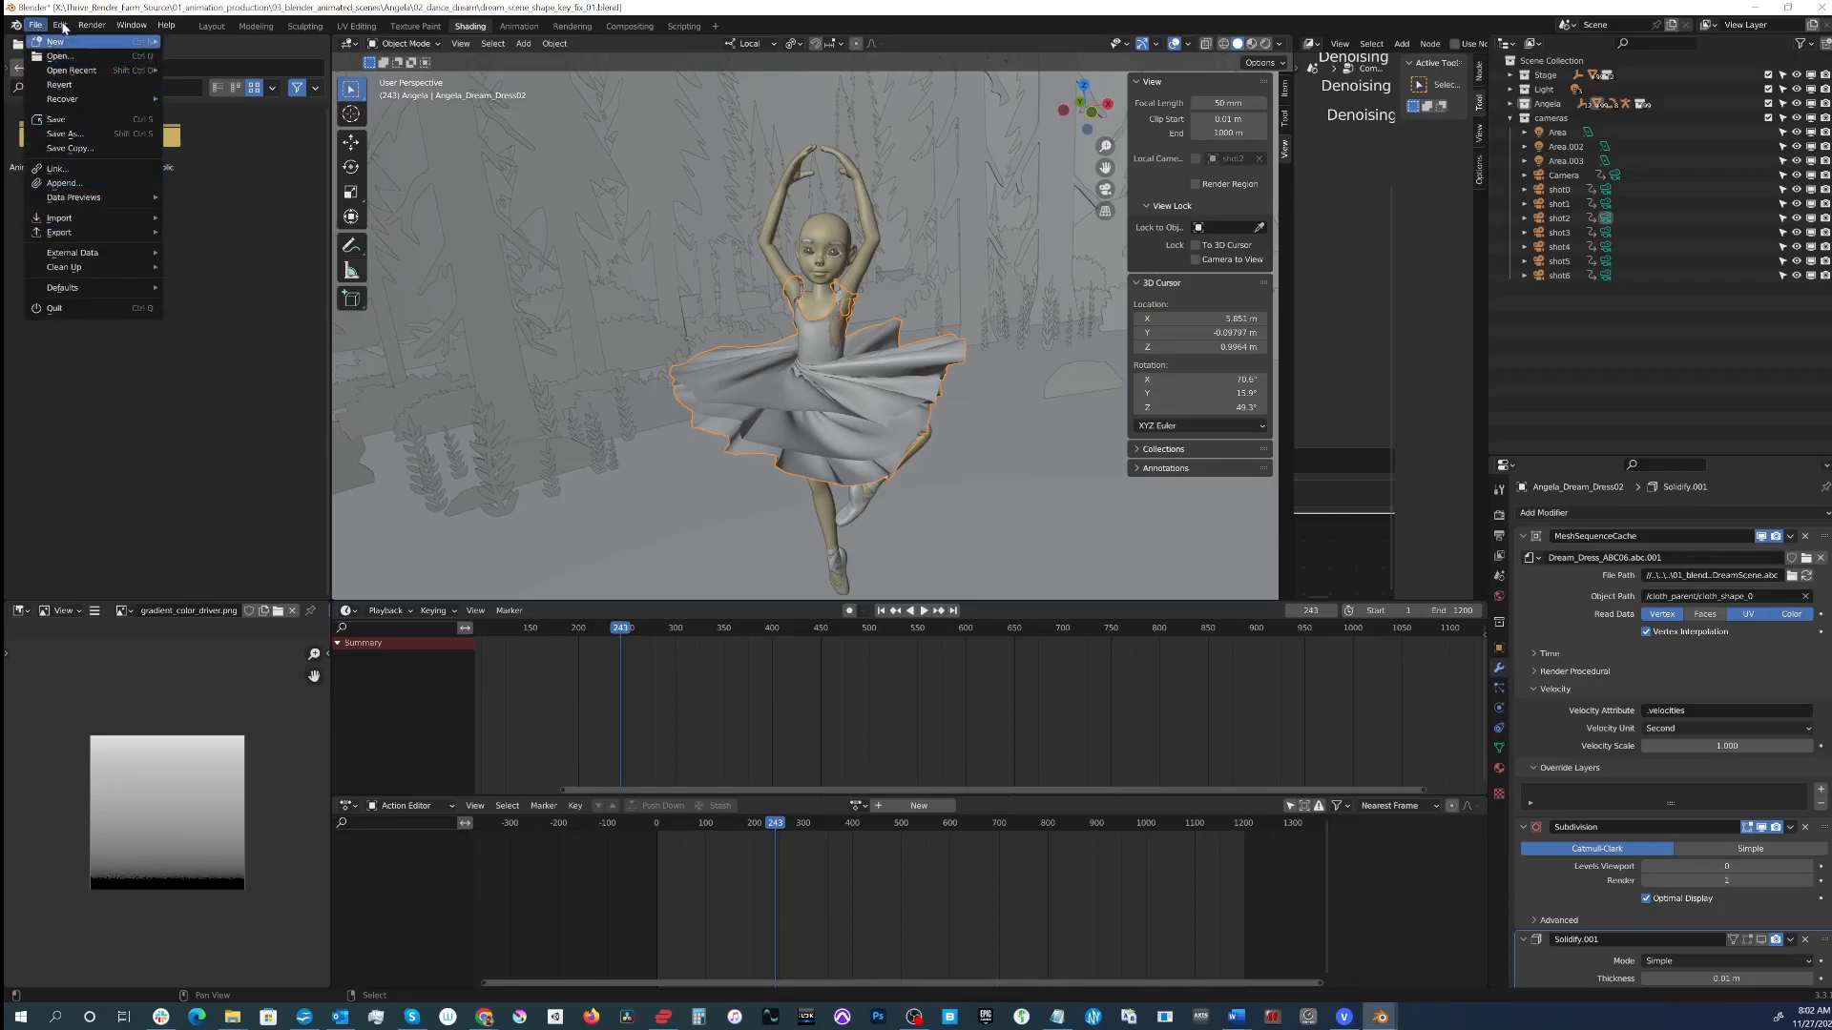
click(60, 26)
click(60, 26)
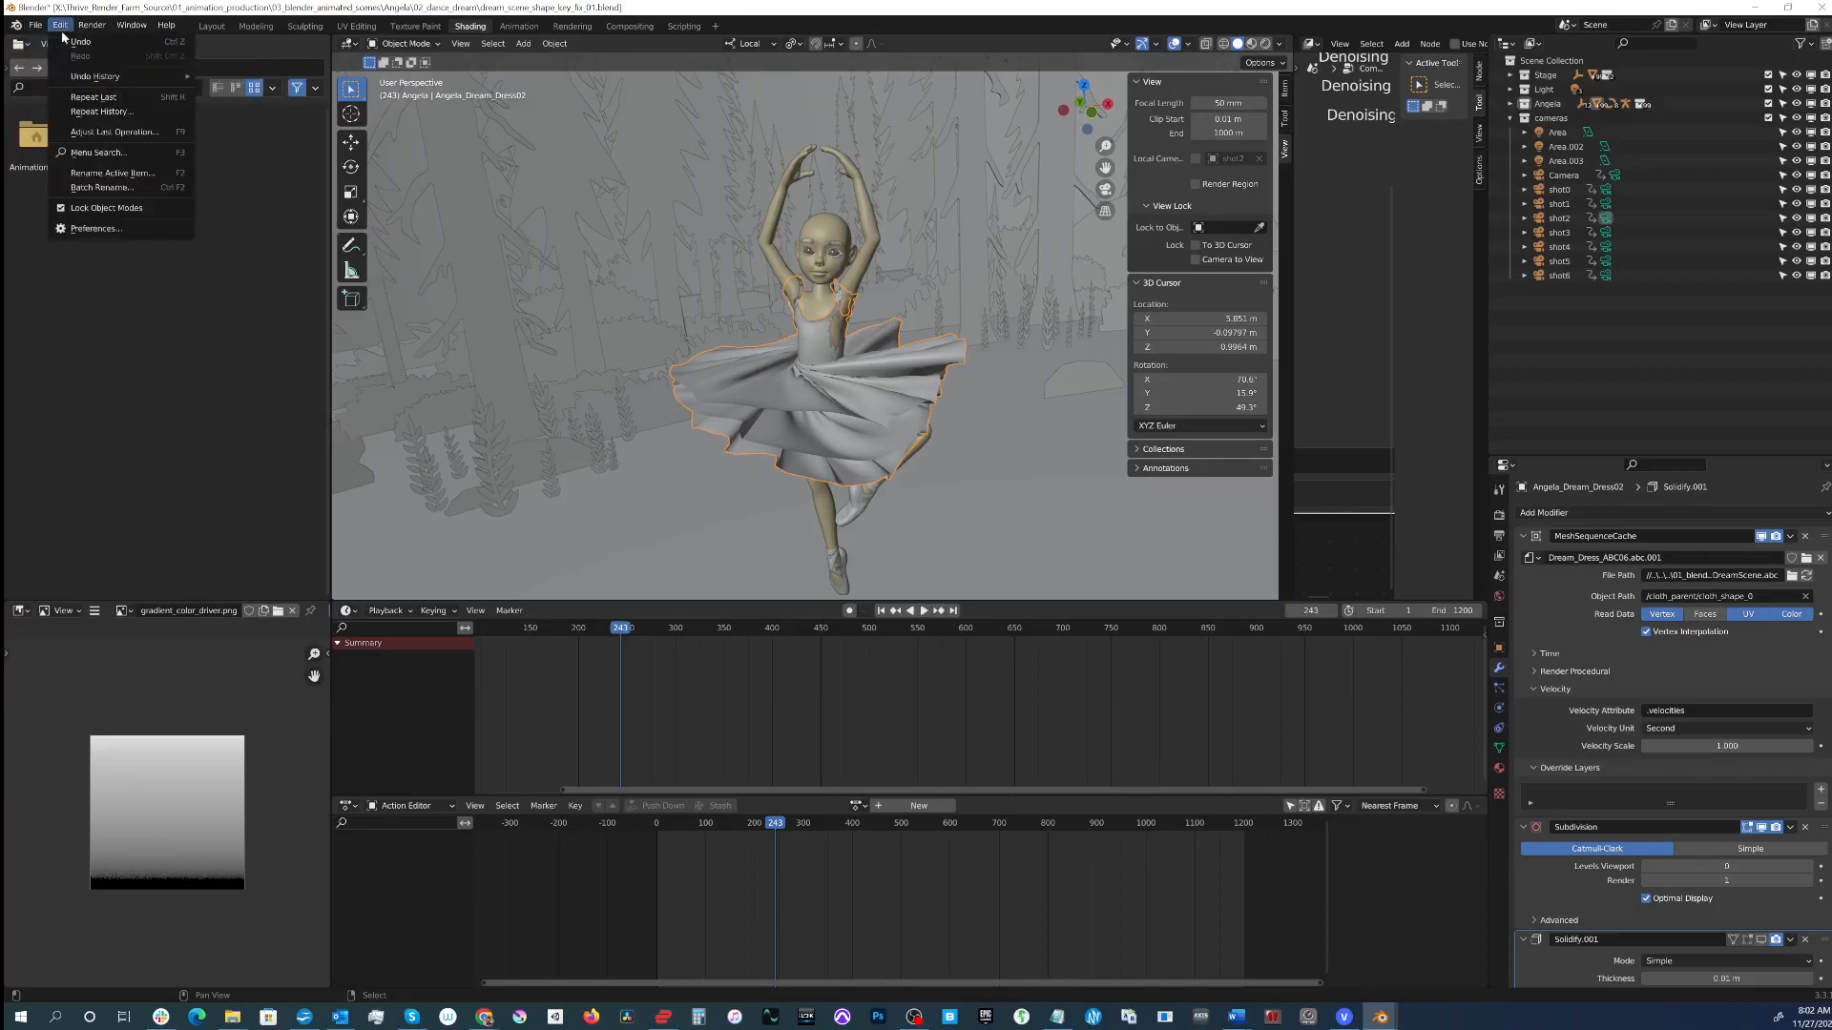
click(88, 229)
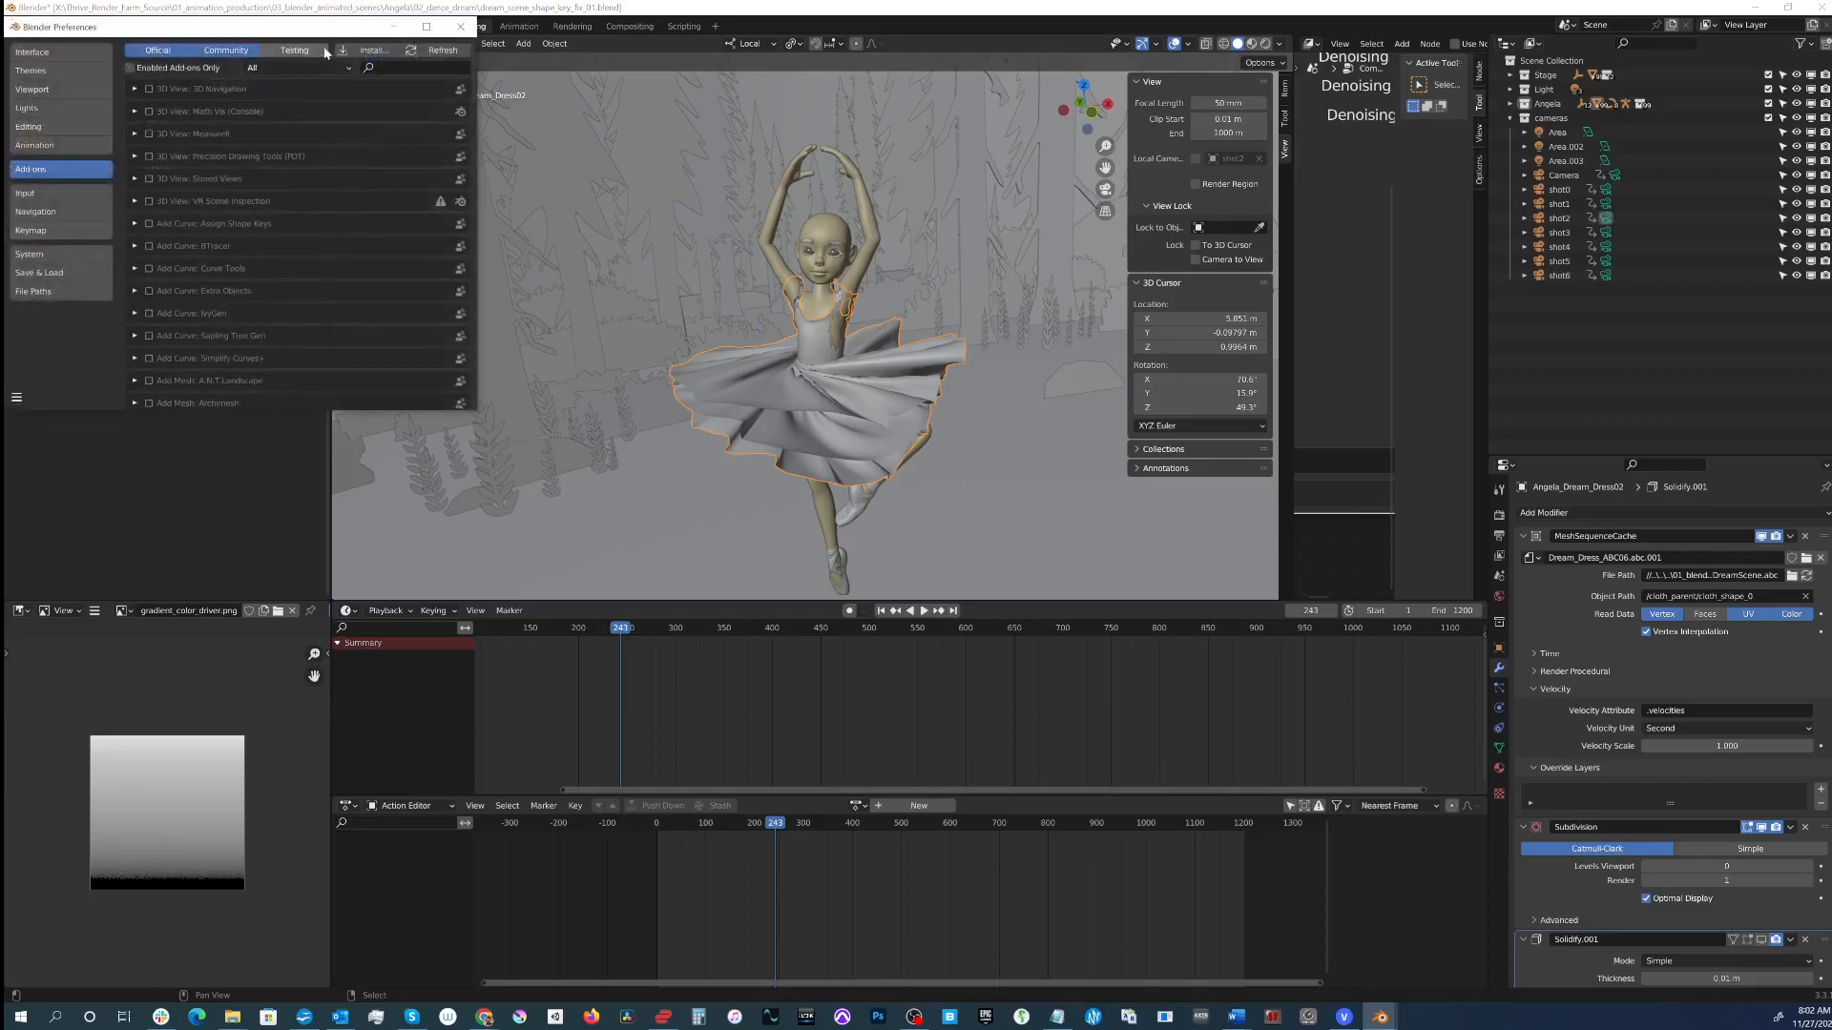
click(399, 69)
text(mm)
text(dd)
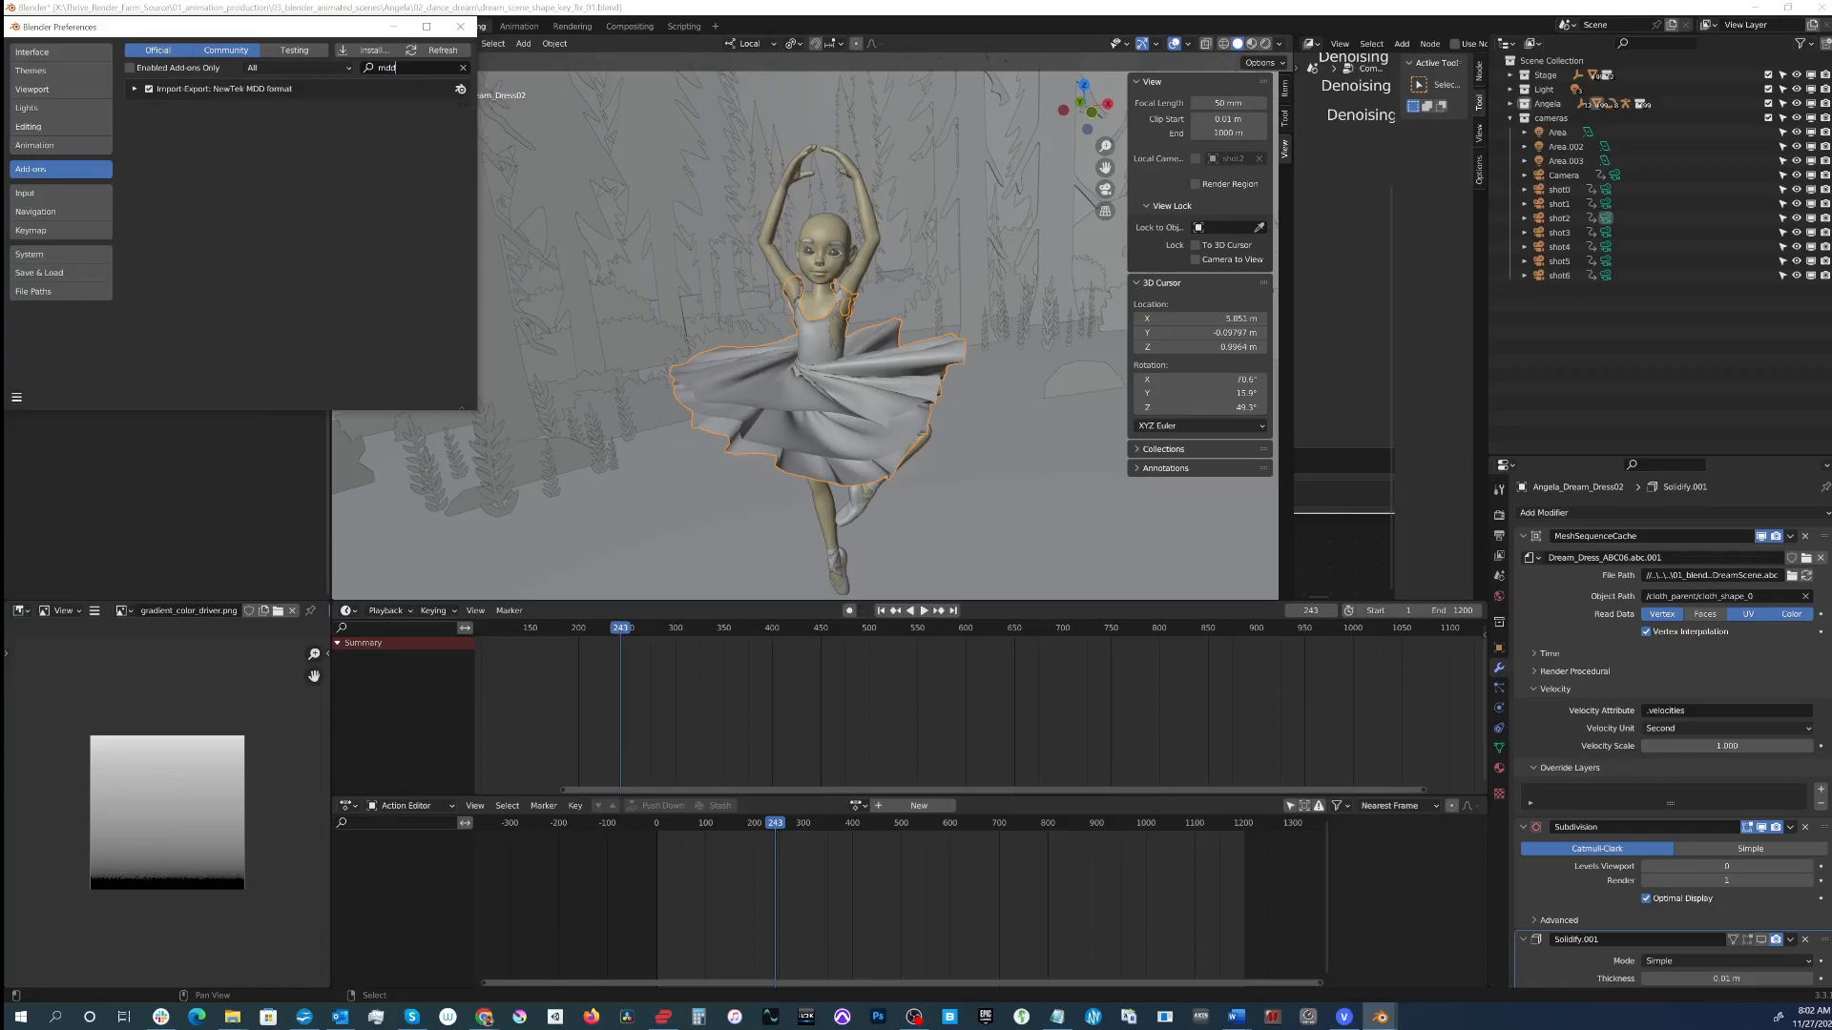
click(134, 89)
click(421, 70)
key(BackSpace)
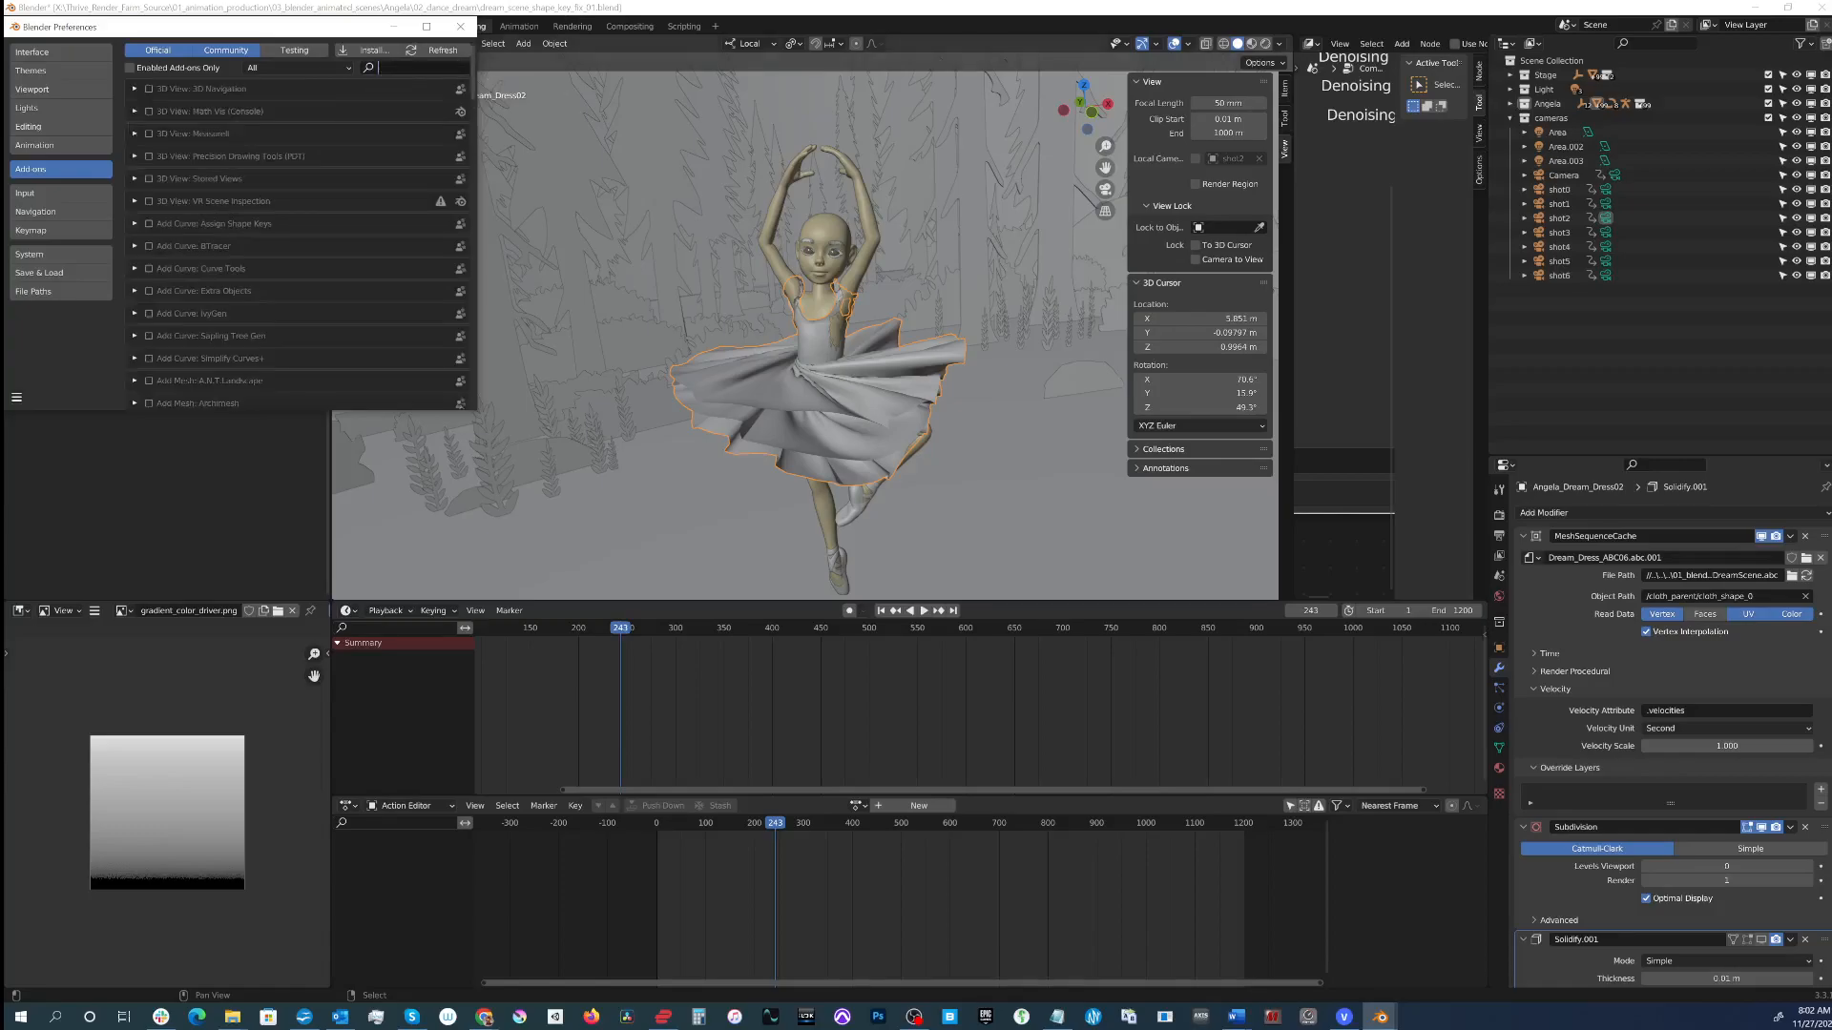
click(460, 27)
Step: Look over the Lightwave Point Cache (.mdd) export settings and the mdd folder, and leave without exporting
click(35, 25)
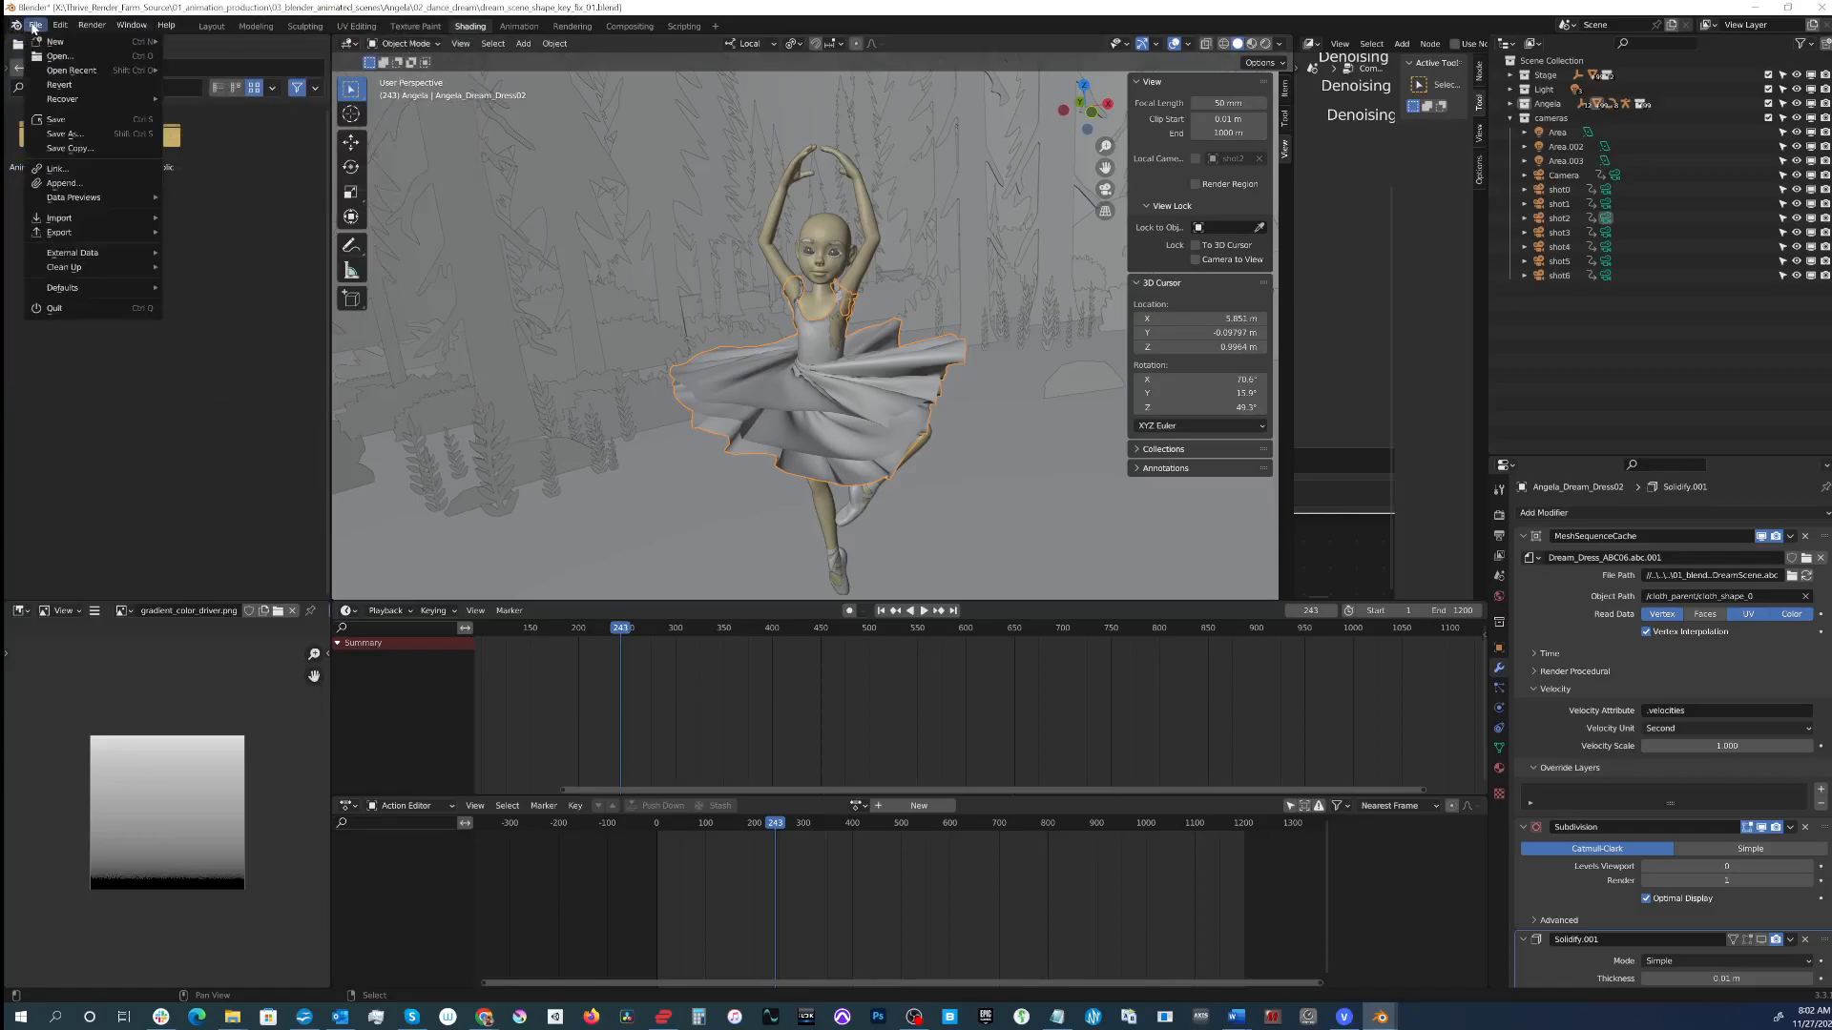
mouse_move(61, 232)
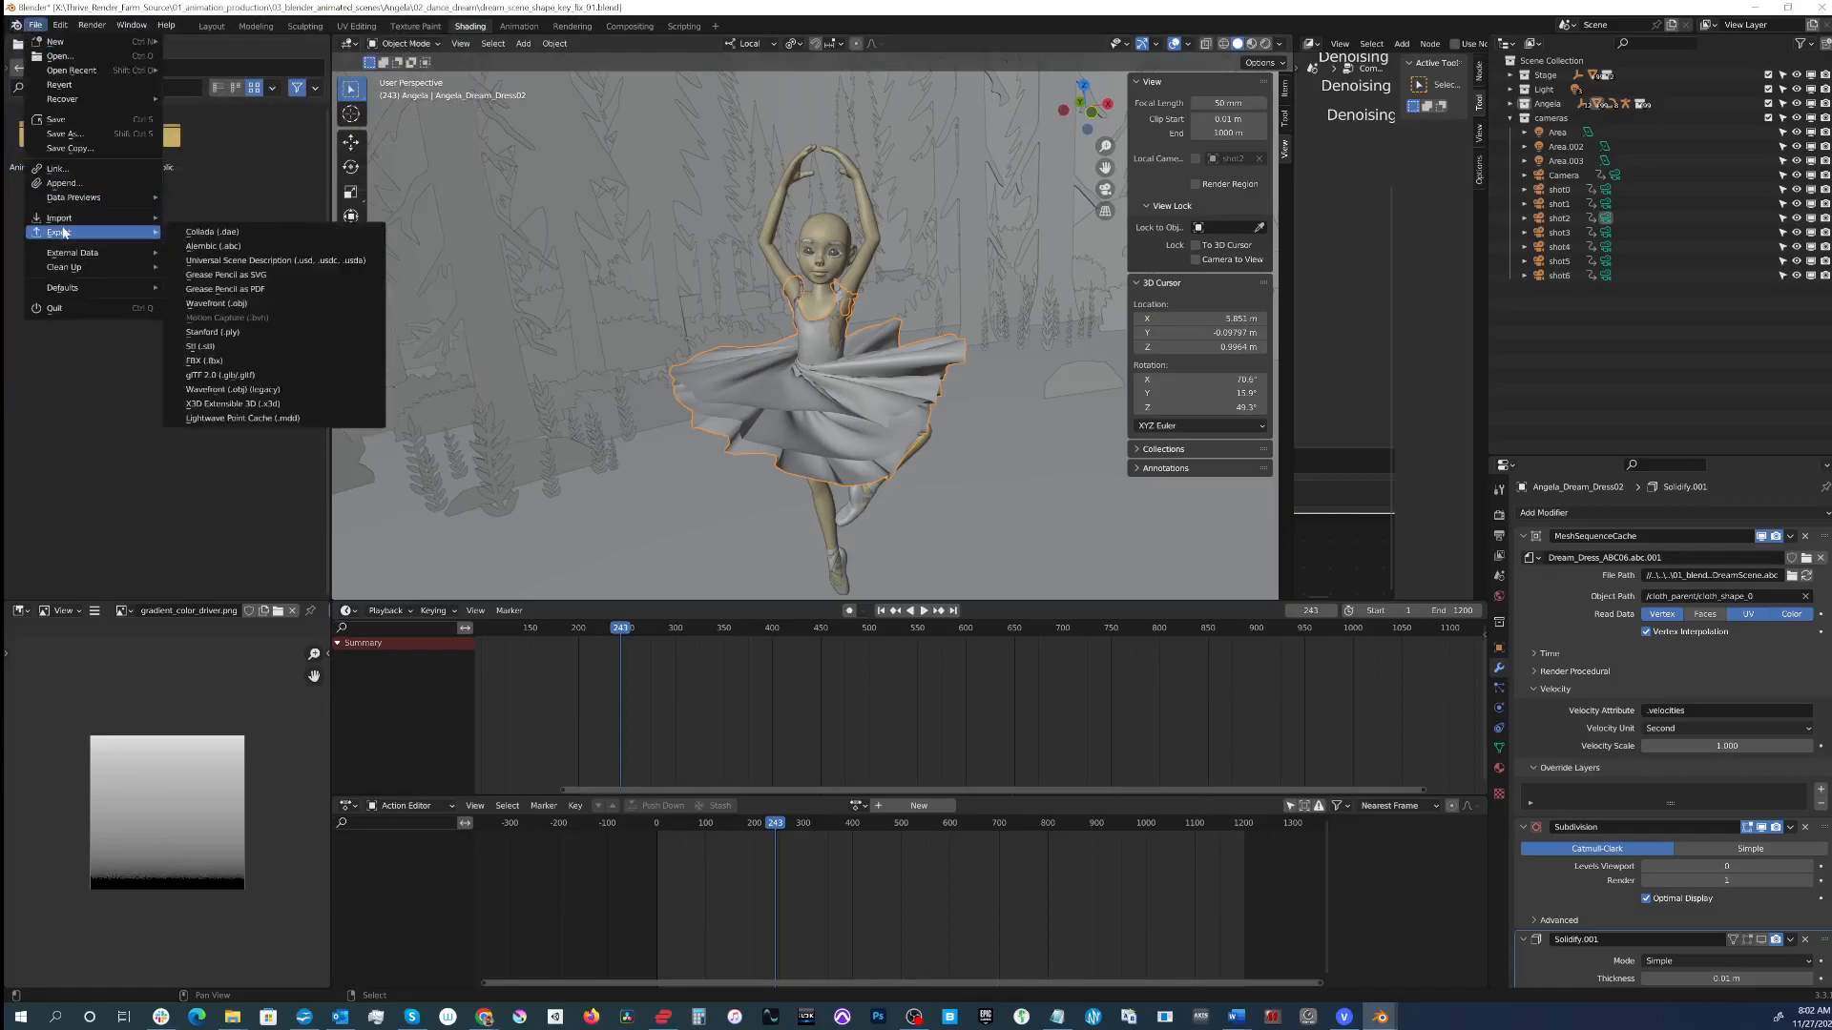
click(266, 419)
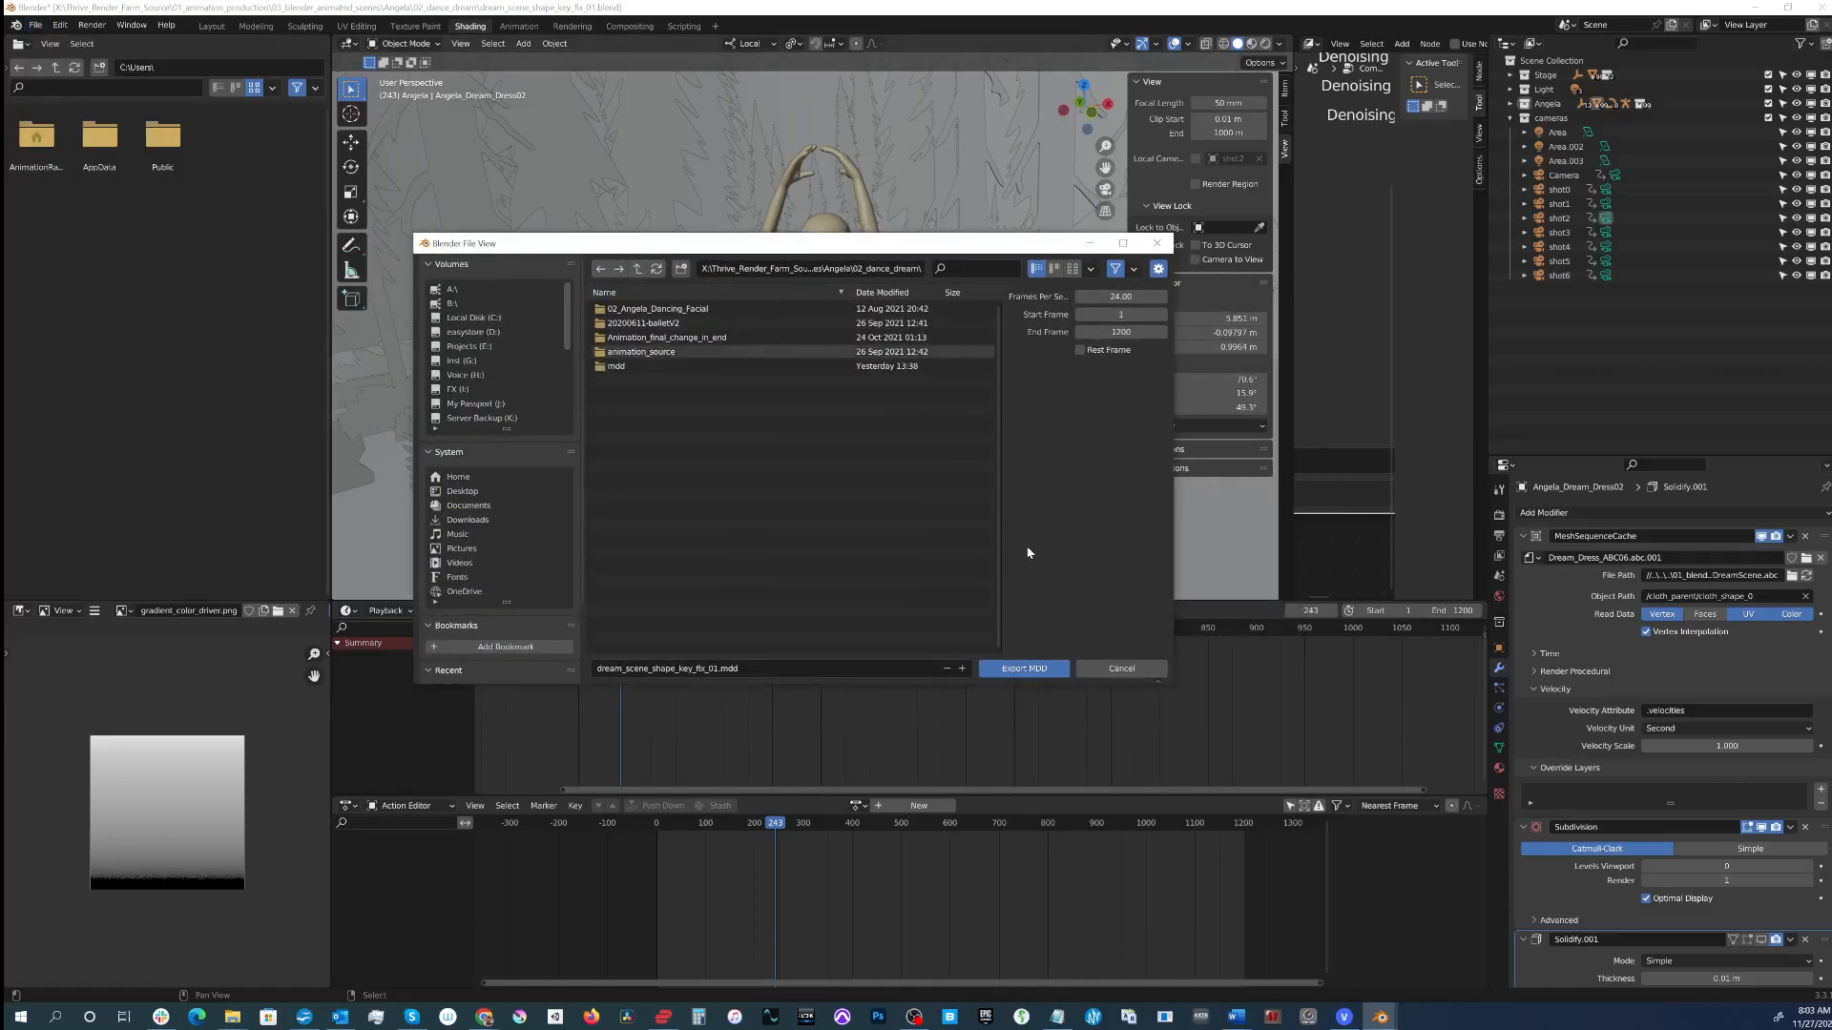
click(616, 366)
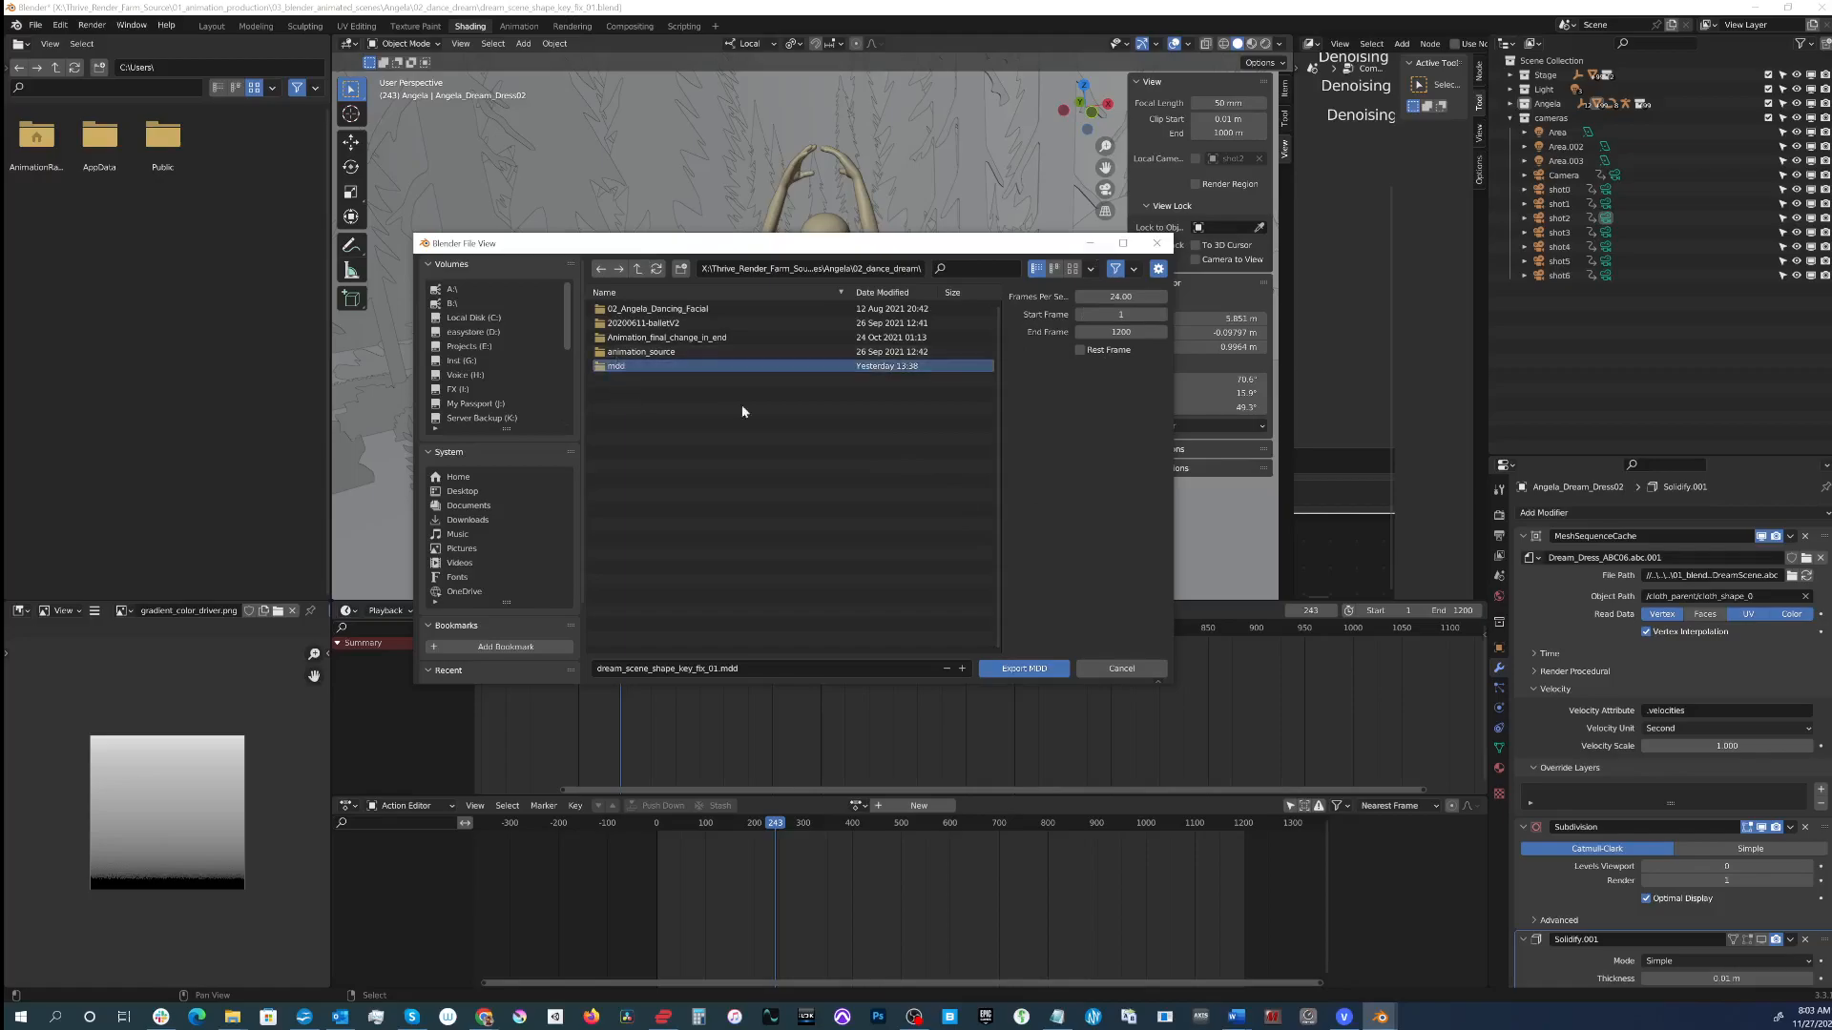
click(1107, 668)
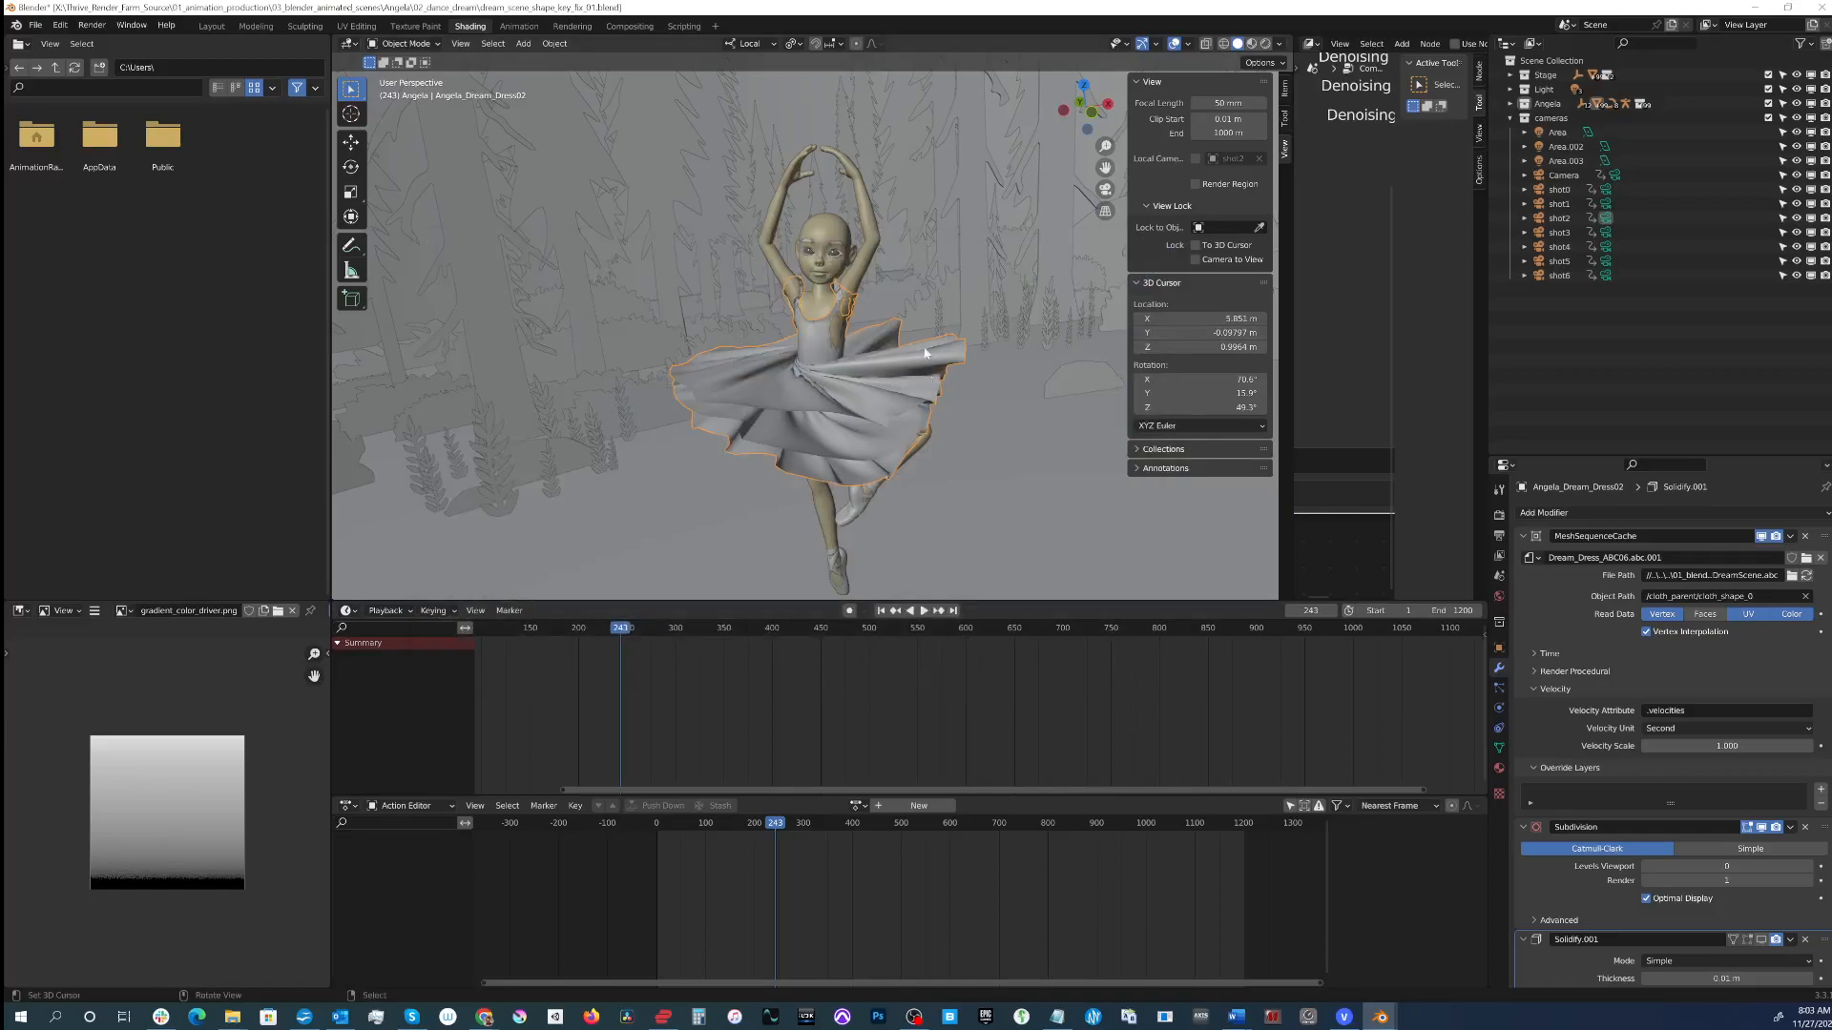
Step: Display the selected dress's transform and dimension values in the viewport
click(1284, 89)
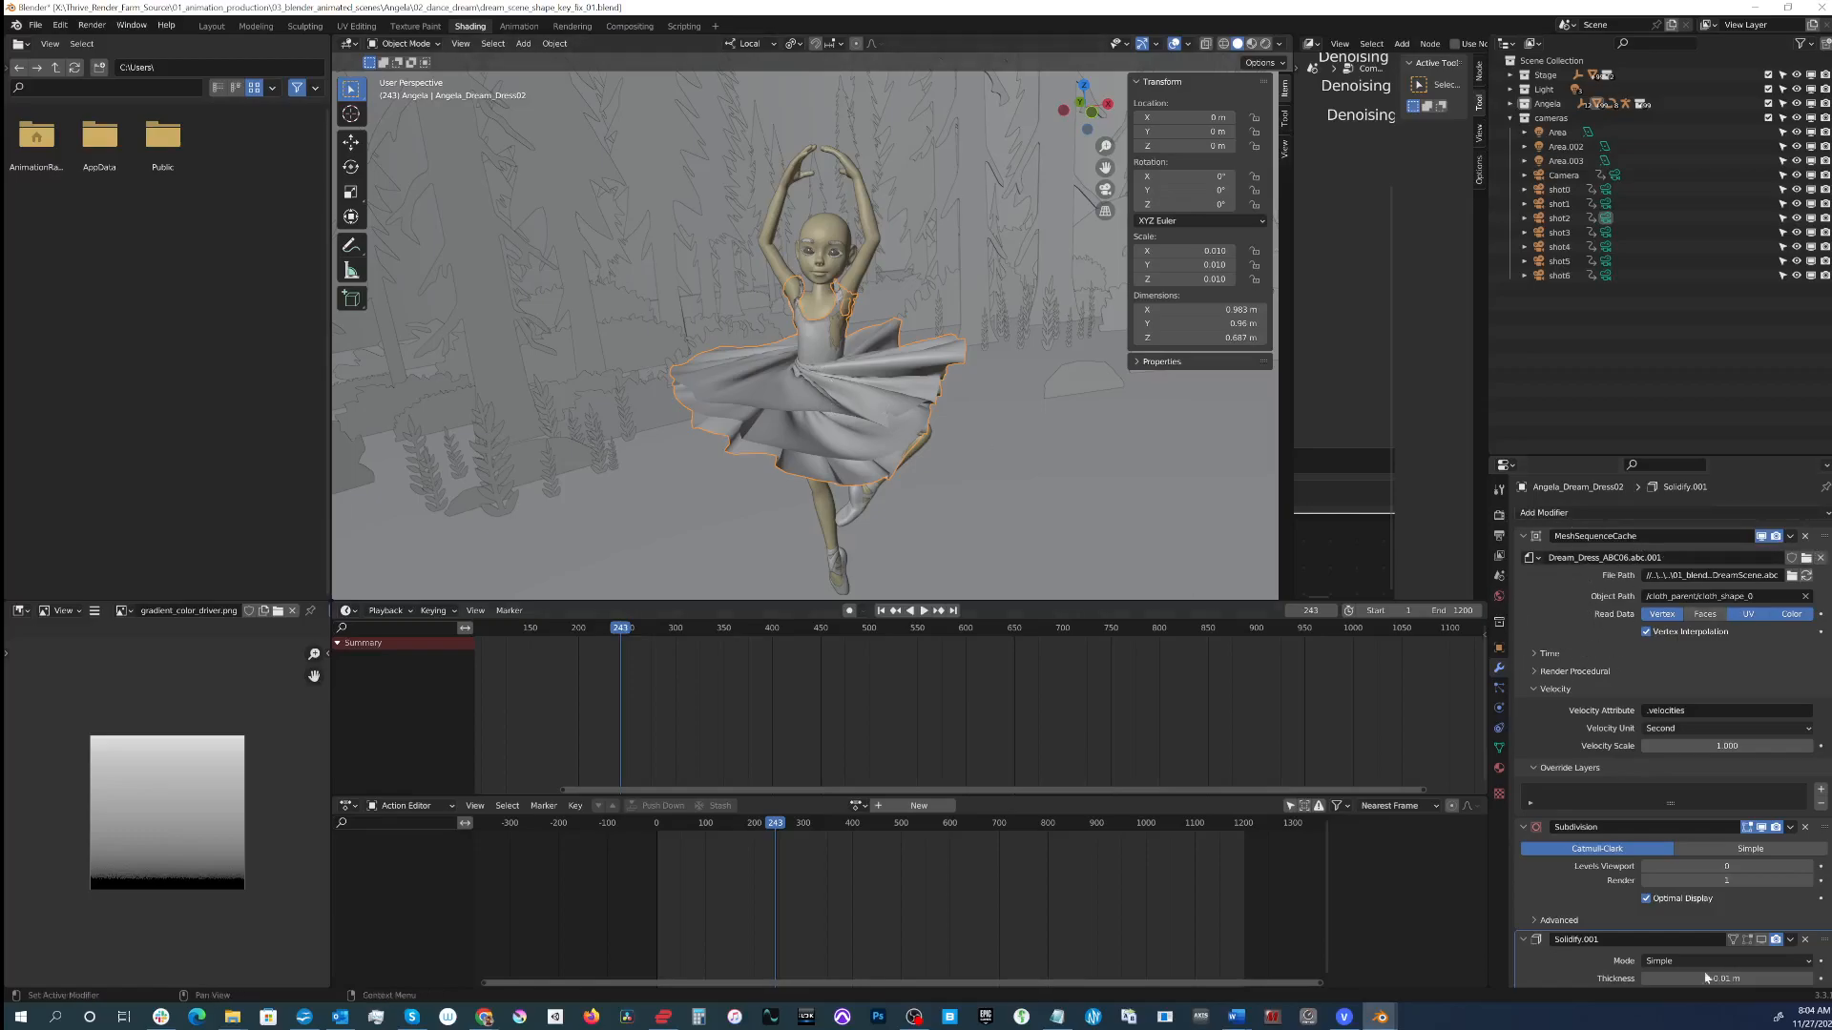
Step: Switch to the other scene window, where the dress has no sequence cache, and display its shape keys in a widened properties area
mouse_move(1375, 1019)
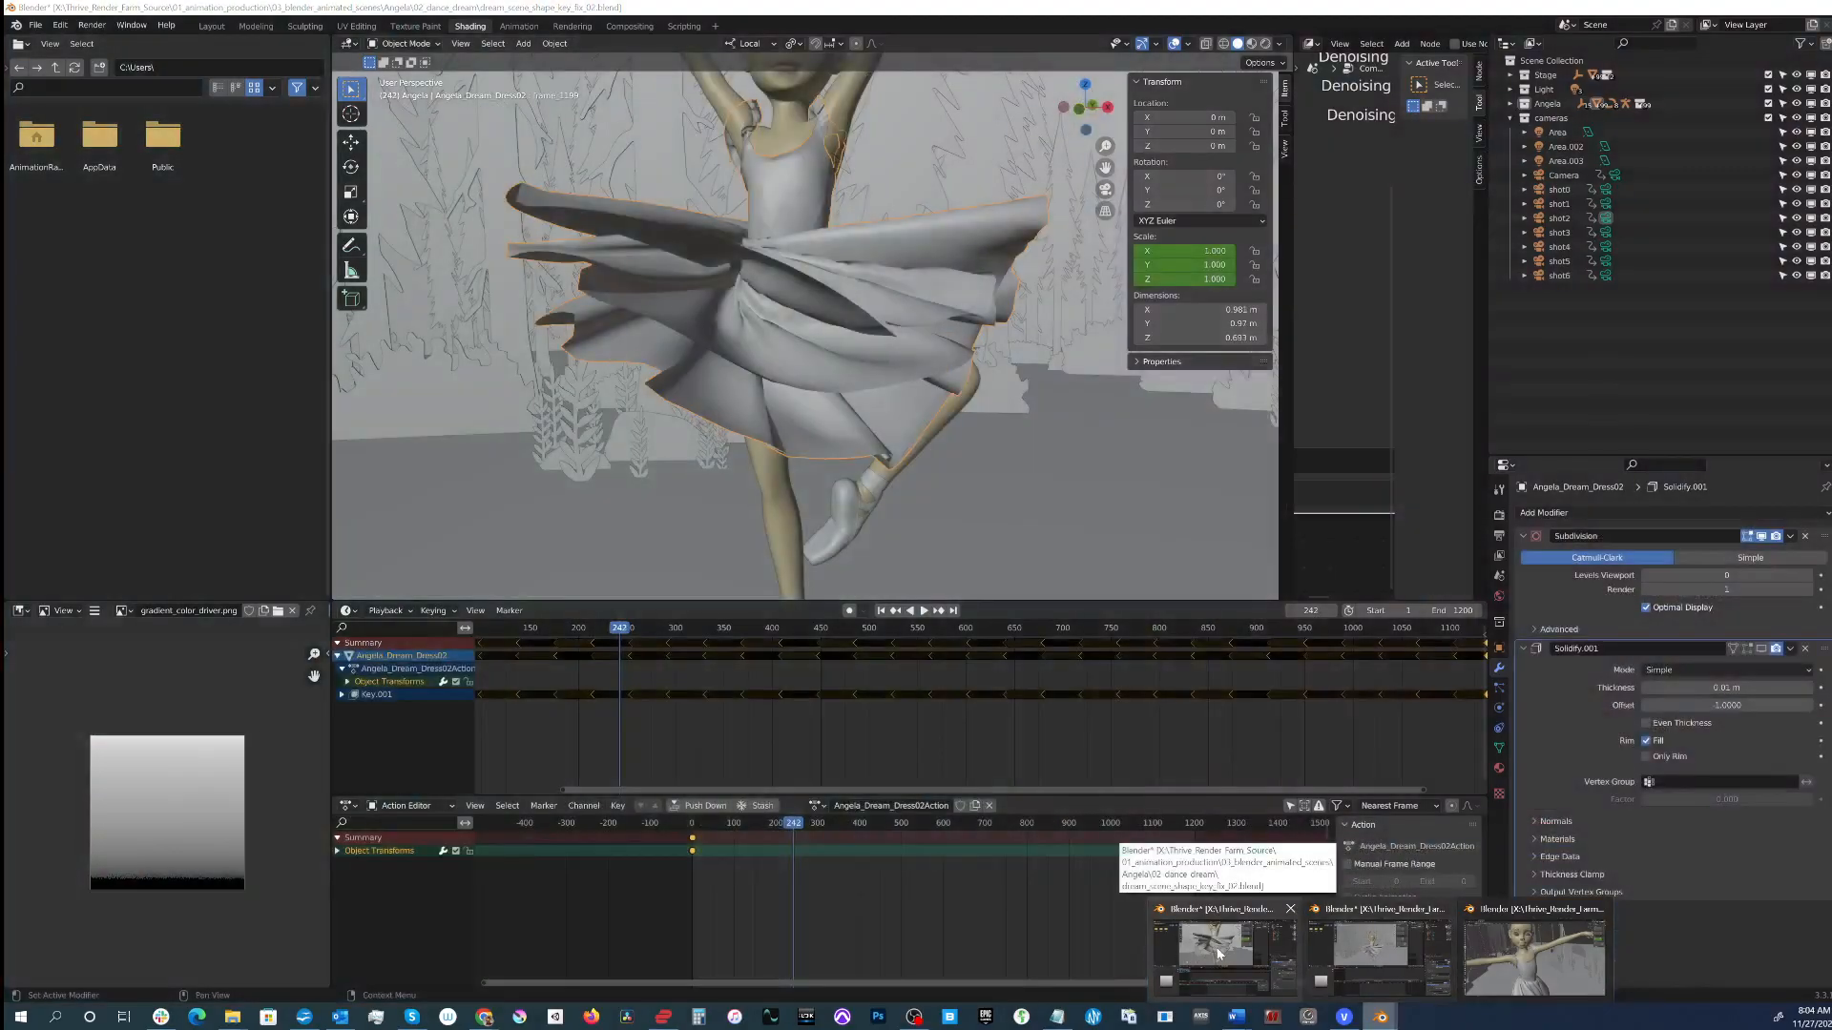
click(1218, 953)
scroll(813, 186, down, 2)
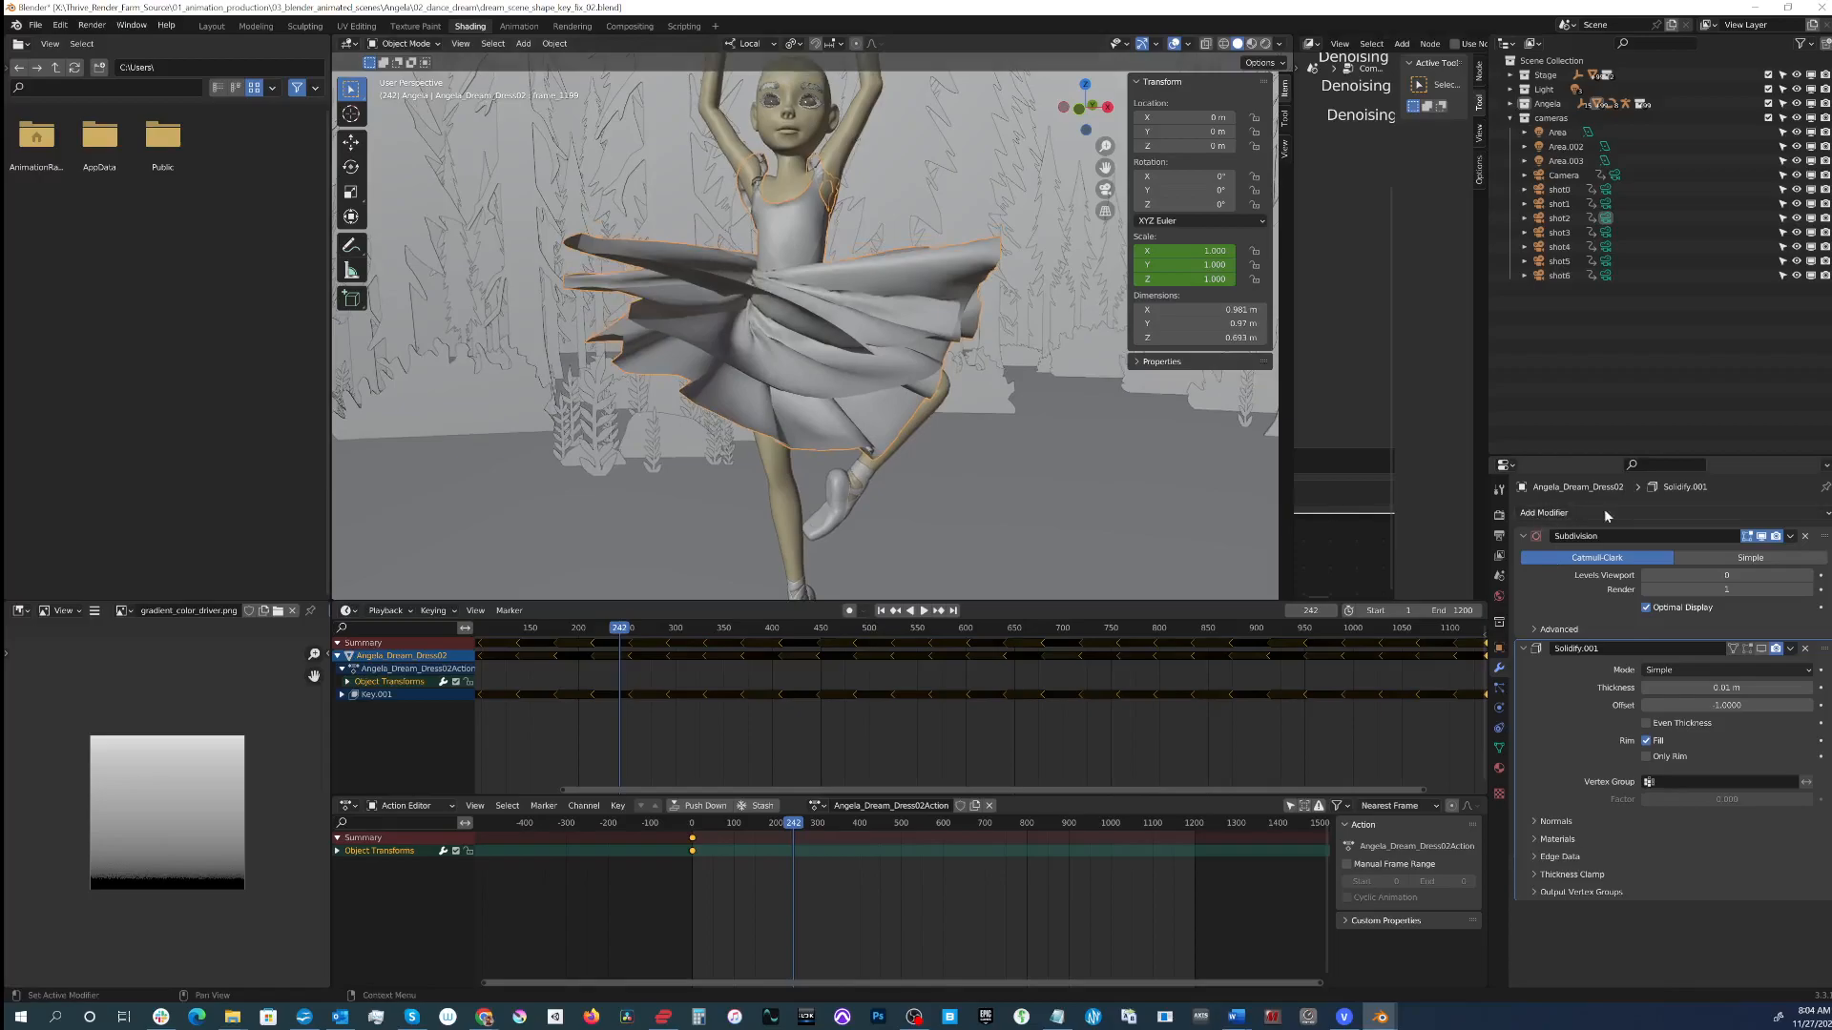
click(1500, 749)
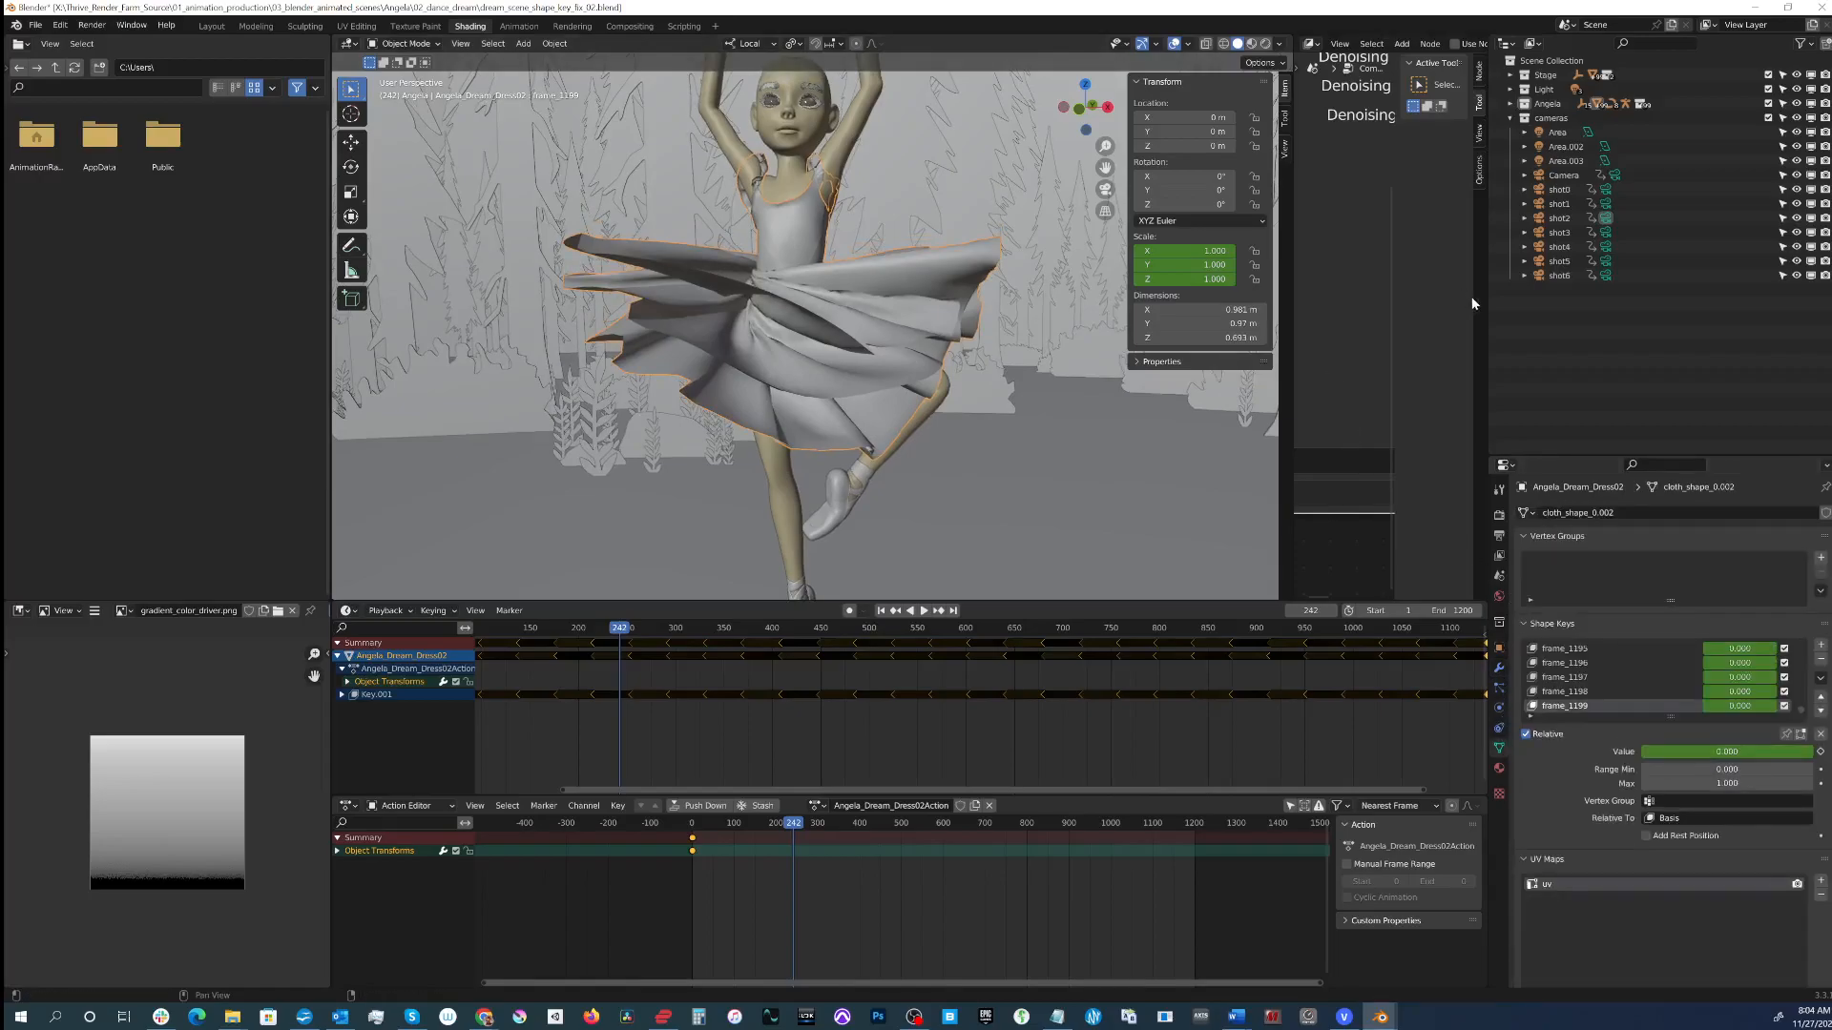
drag(1489, 303, 1447, 304)
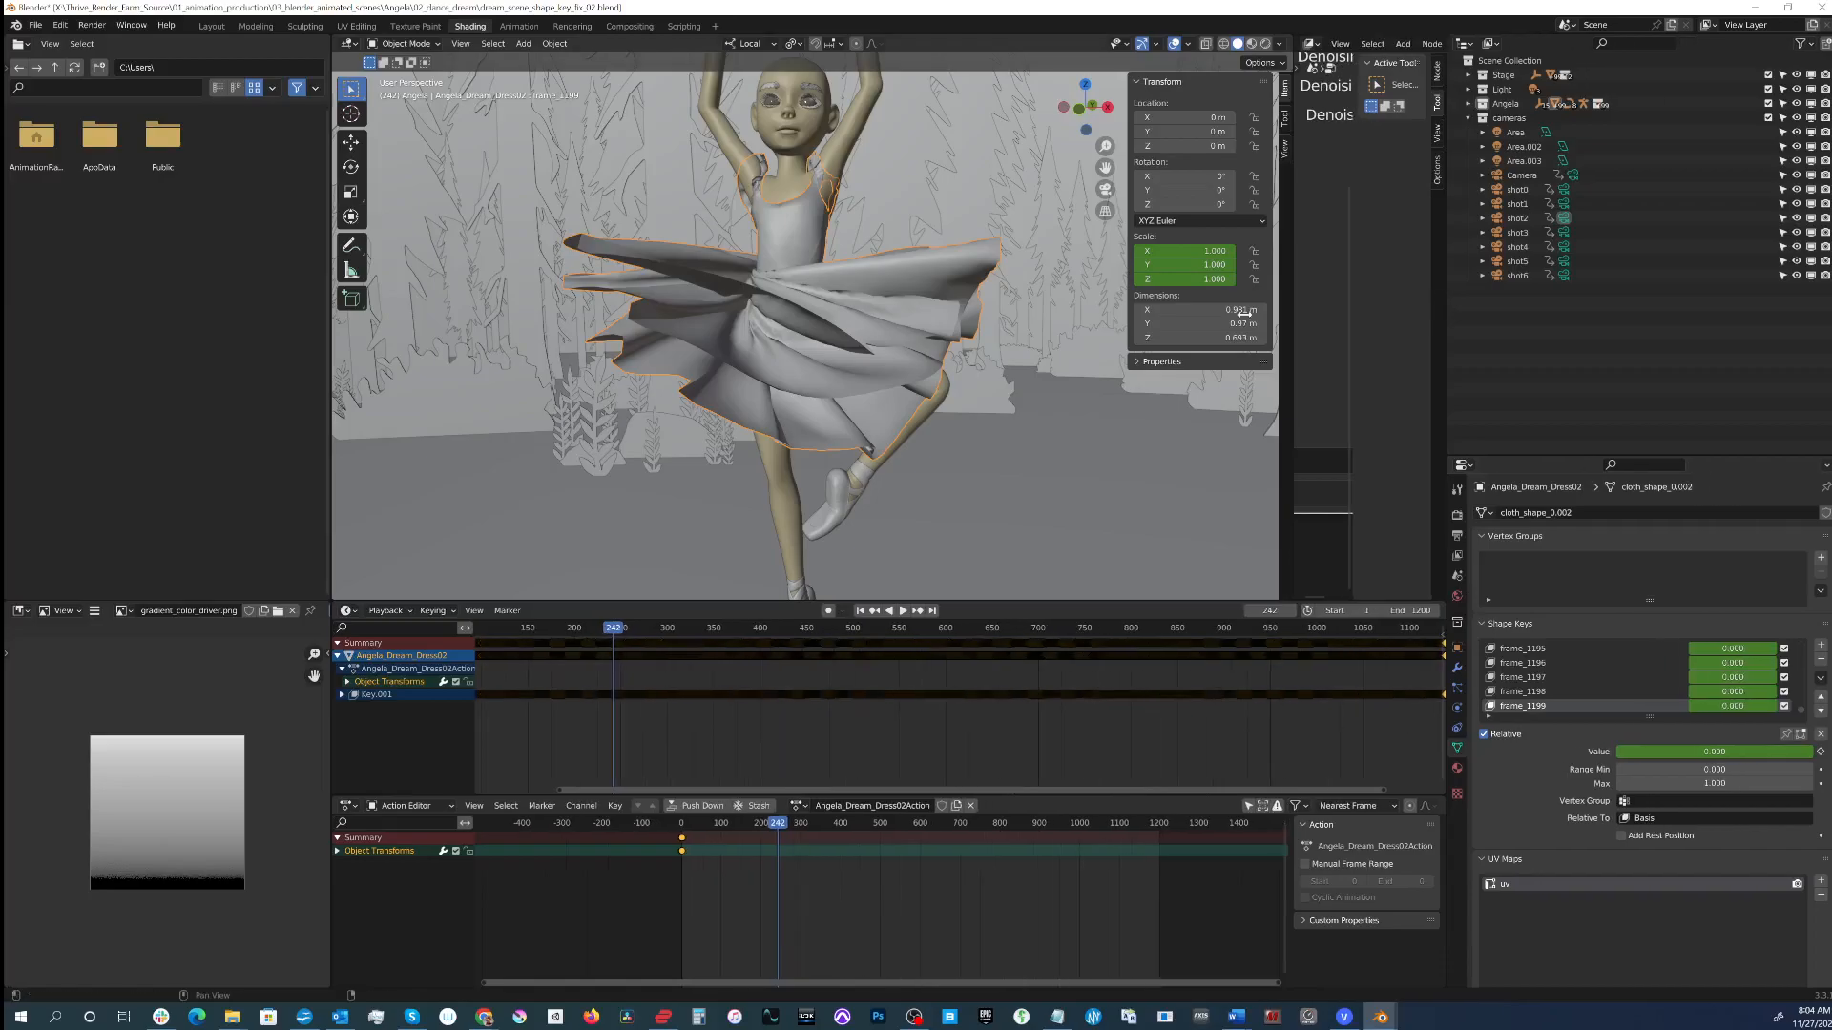
Step: Return to frame 1 of the animation and examine the dress and its scale values in the starting pose
click(33, 26)
click(860, 611)
scroll(832, 258, down, 10)
middle_drag(889, 339, 892, 390)
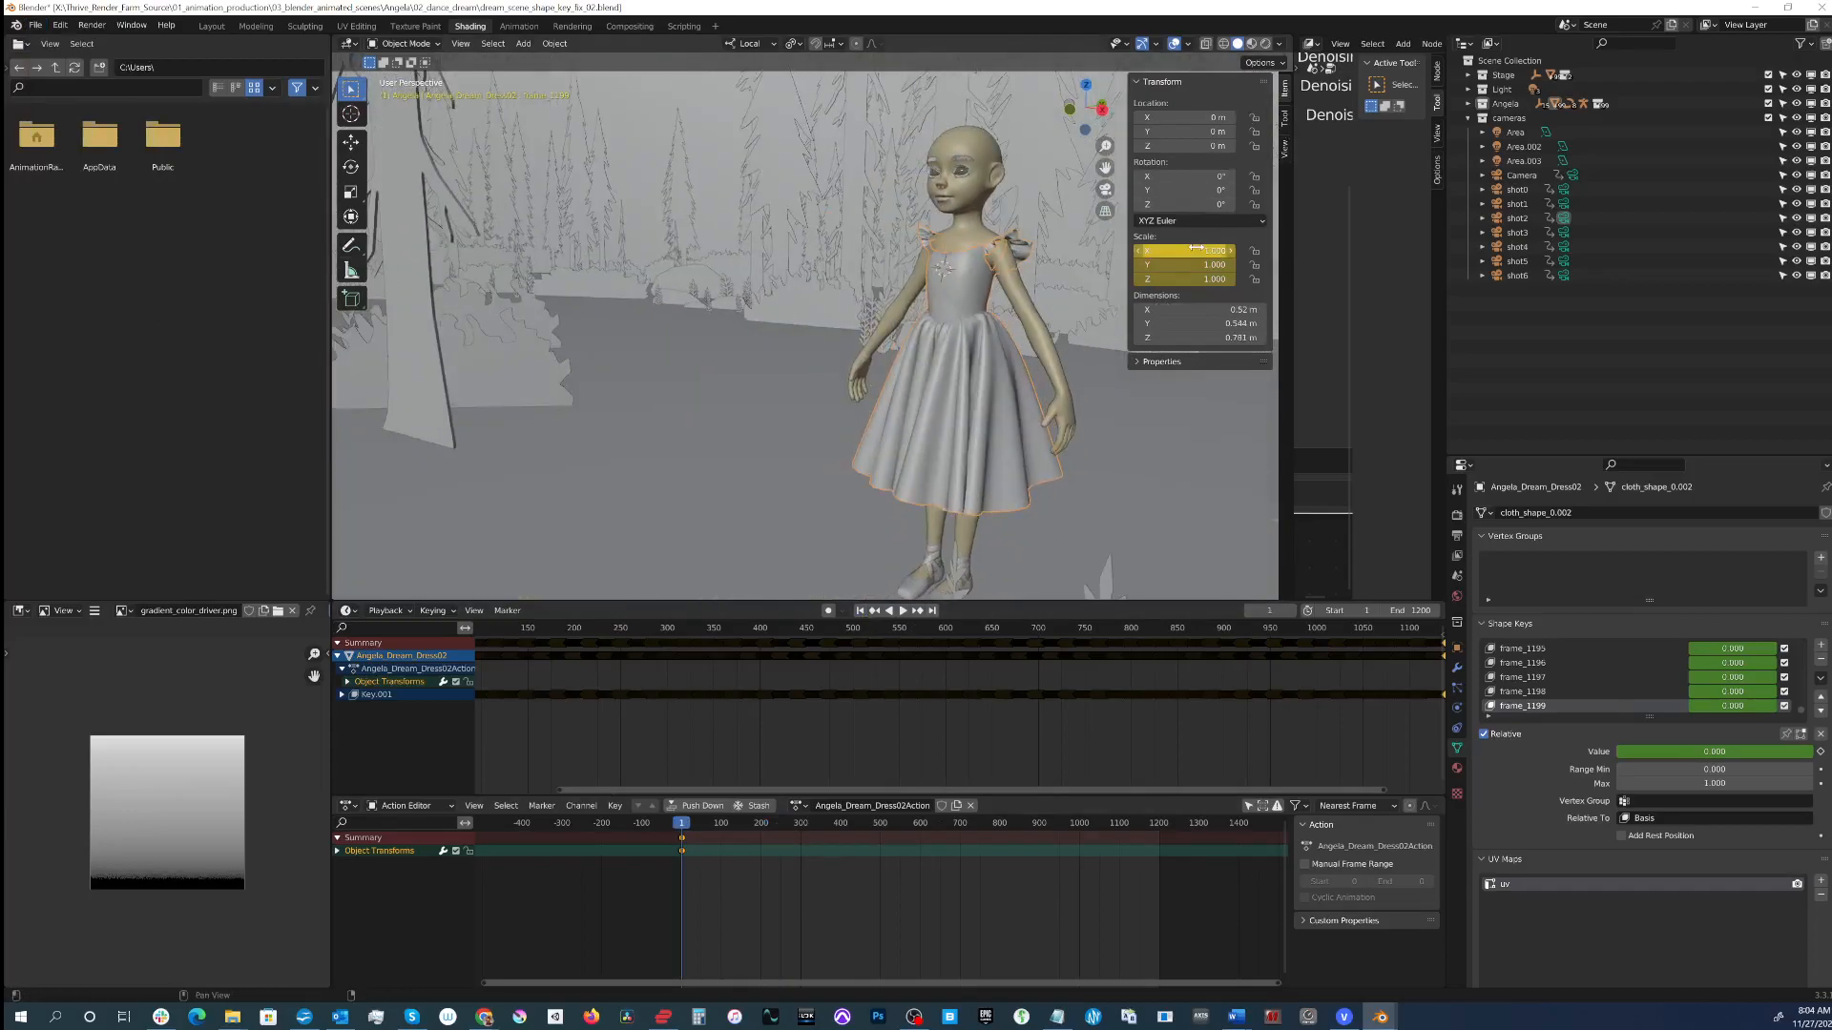
shift+middle_drag(957, 345, 915, 341)
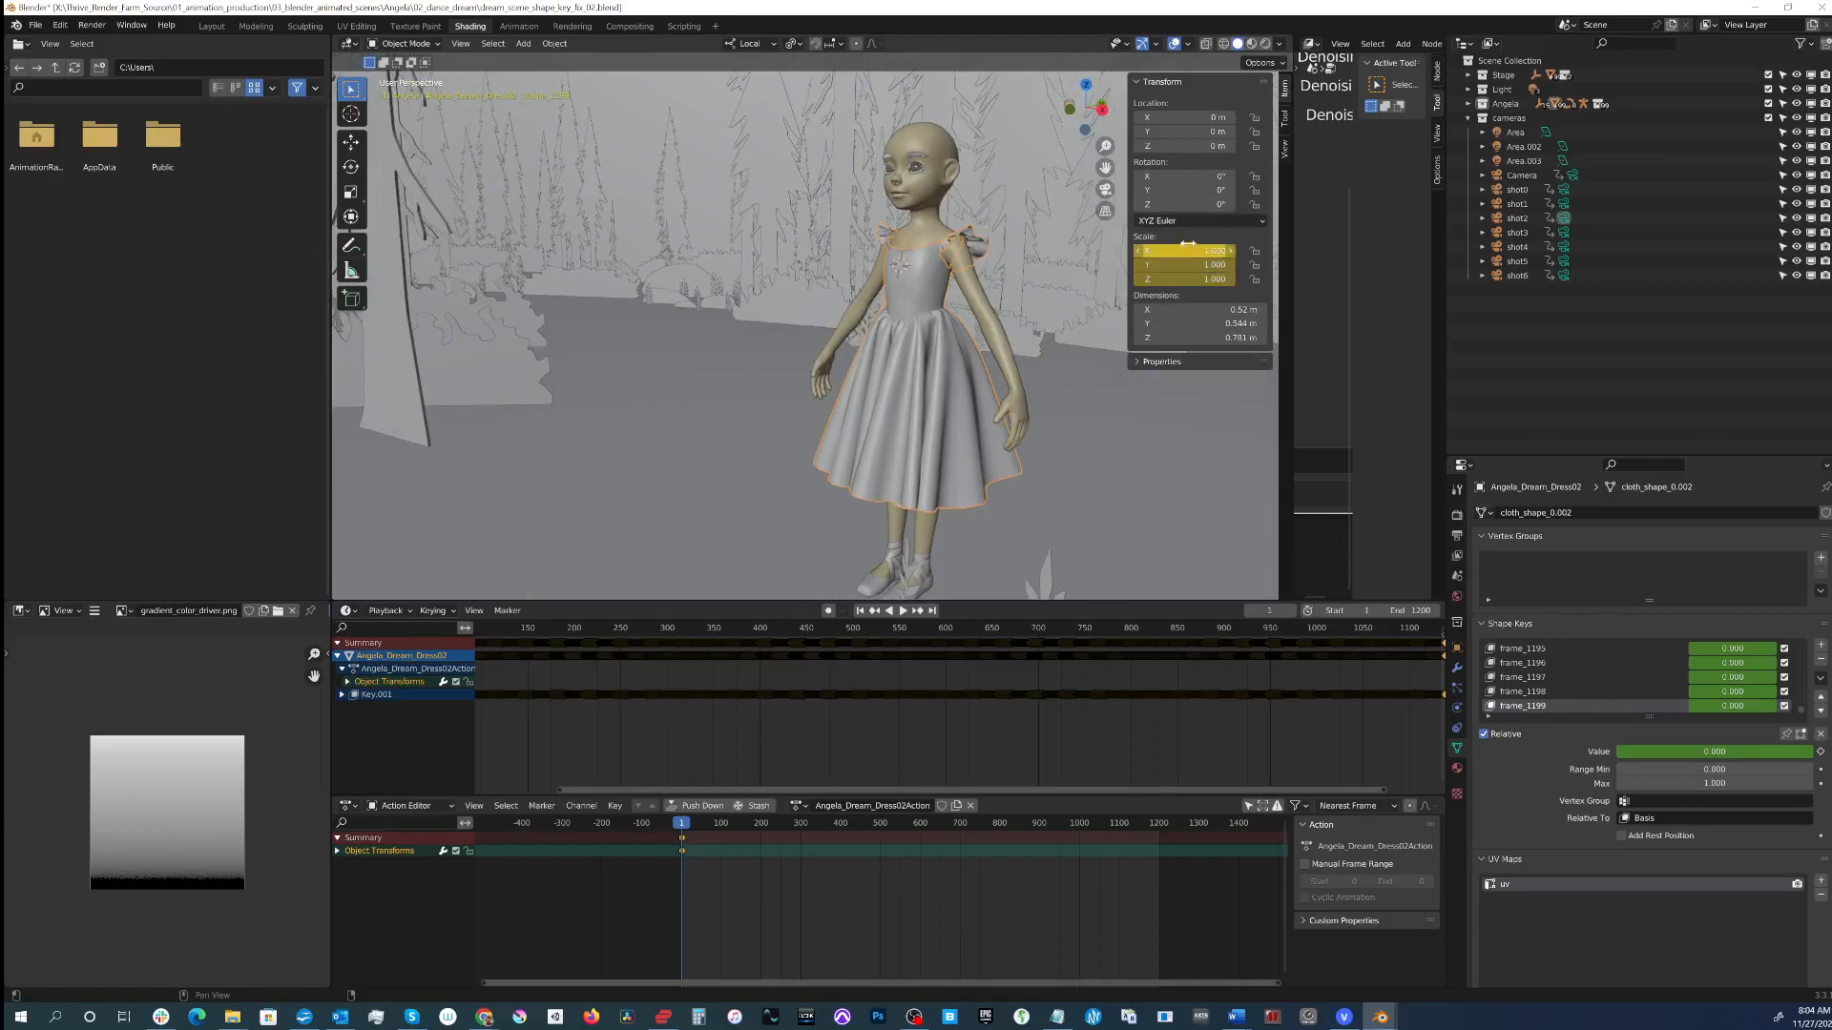
middle_drag(897, 279, 832, 357)
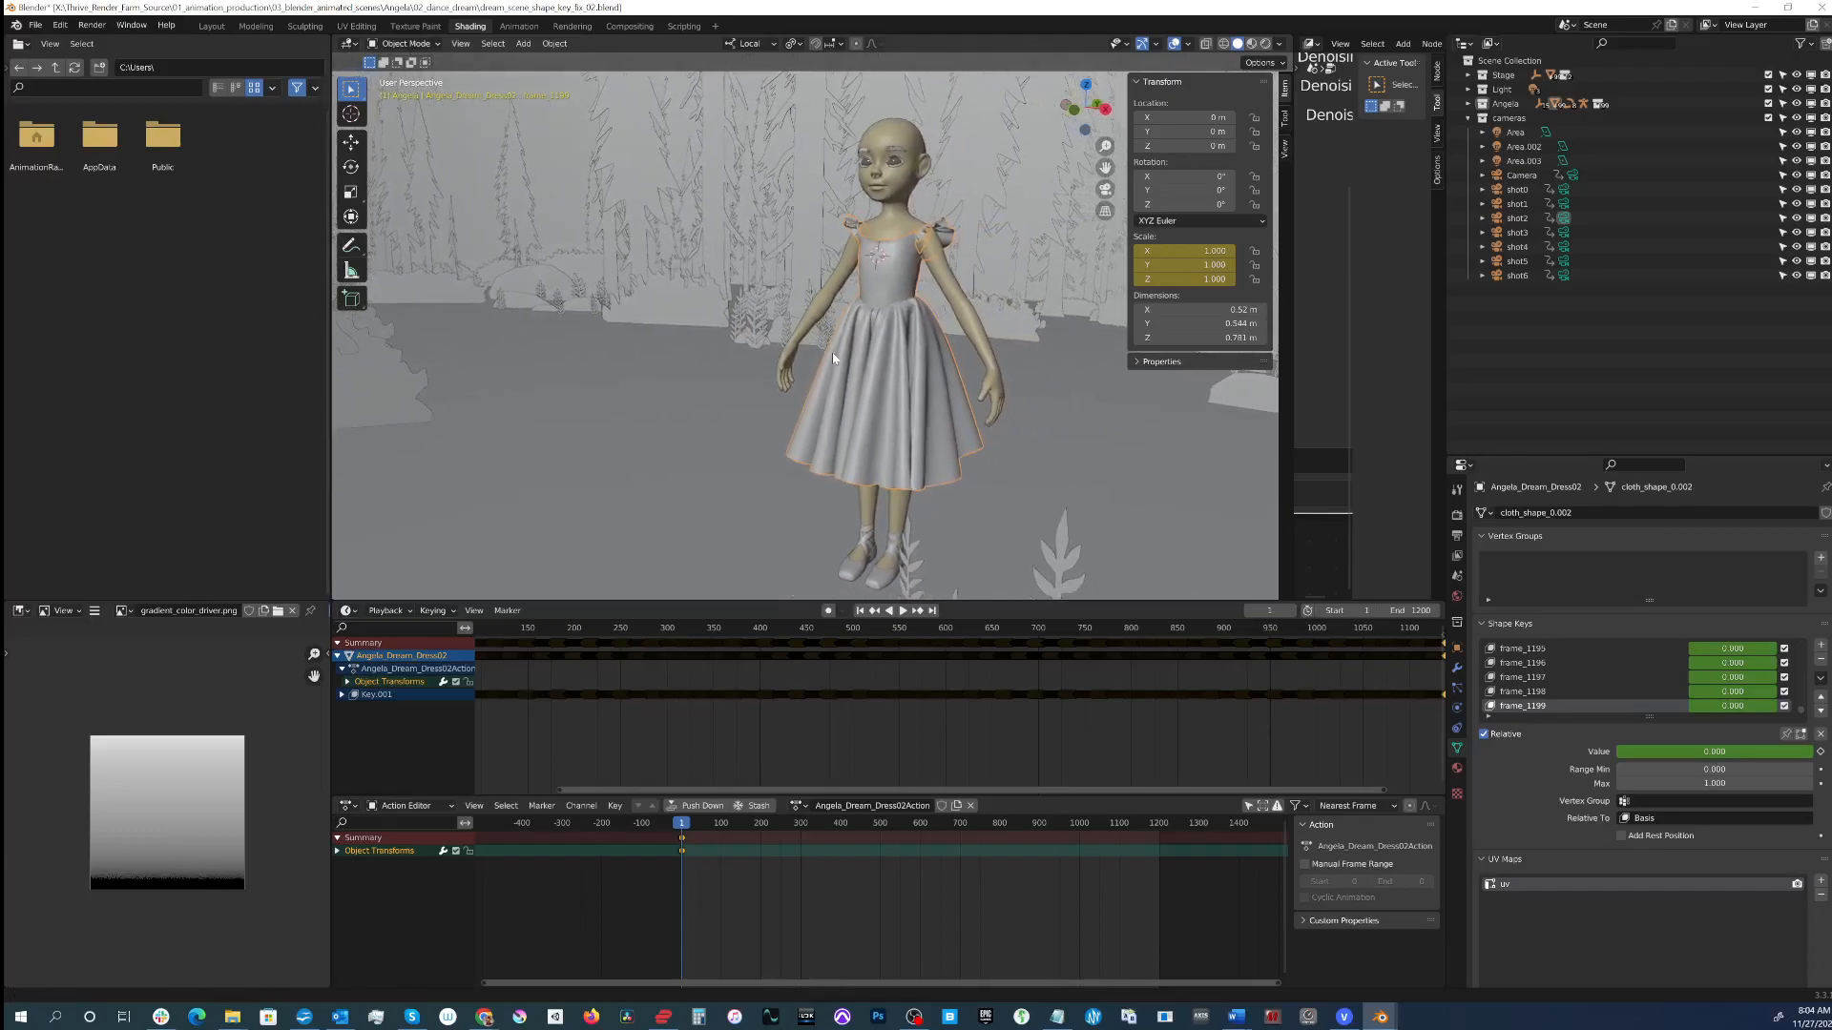
Step: Look over the dress's modifiers and the Lightwave Point Cache (.mdd) import dialog, and leave without importing
click(36, 25)
click(1457, 672)
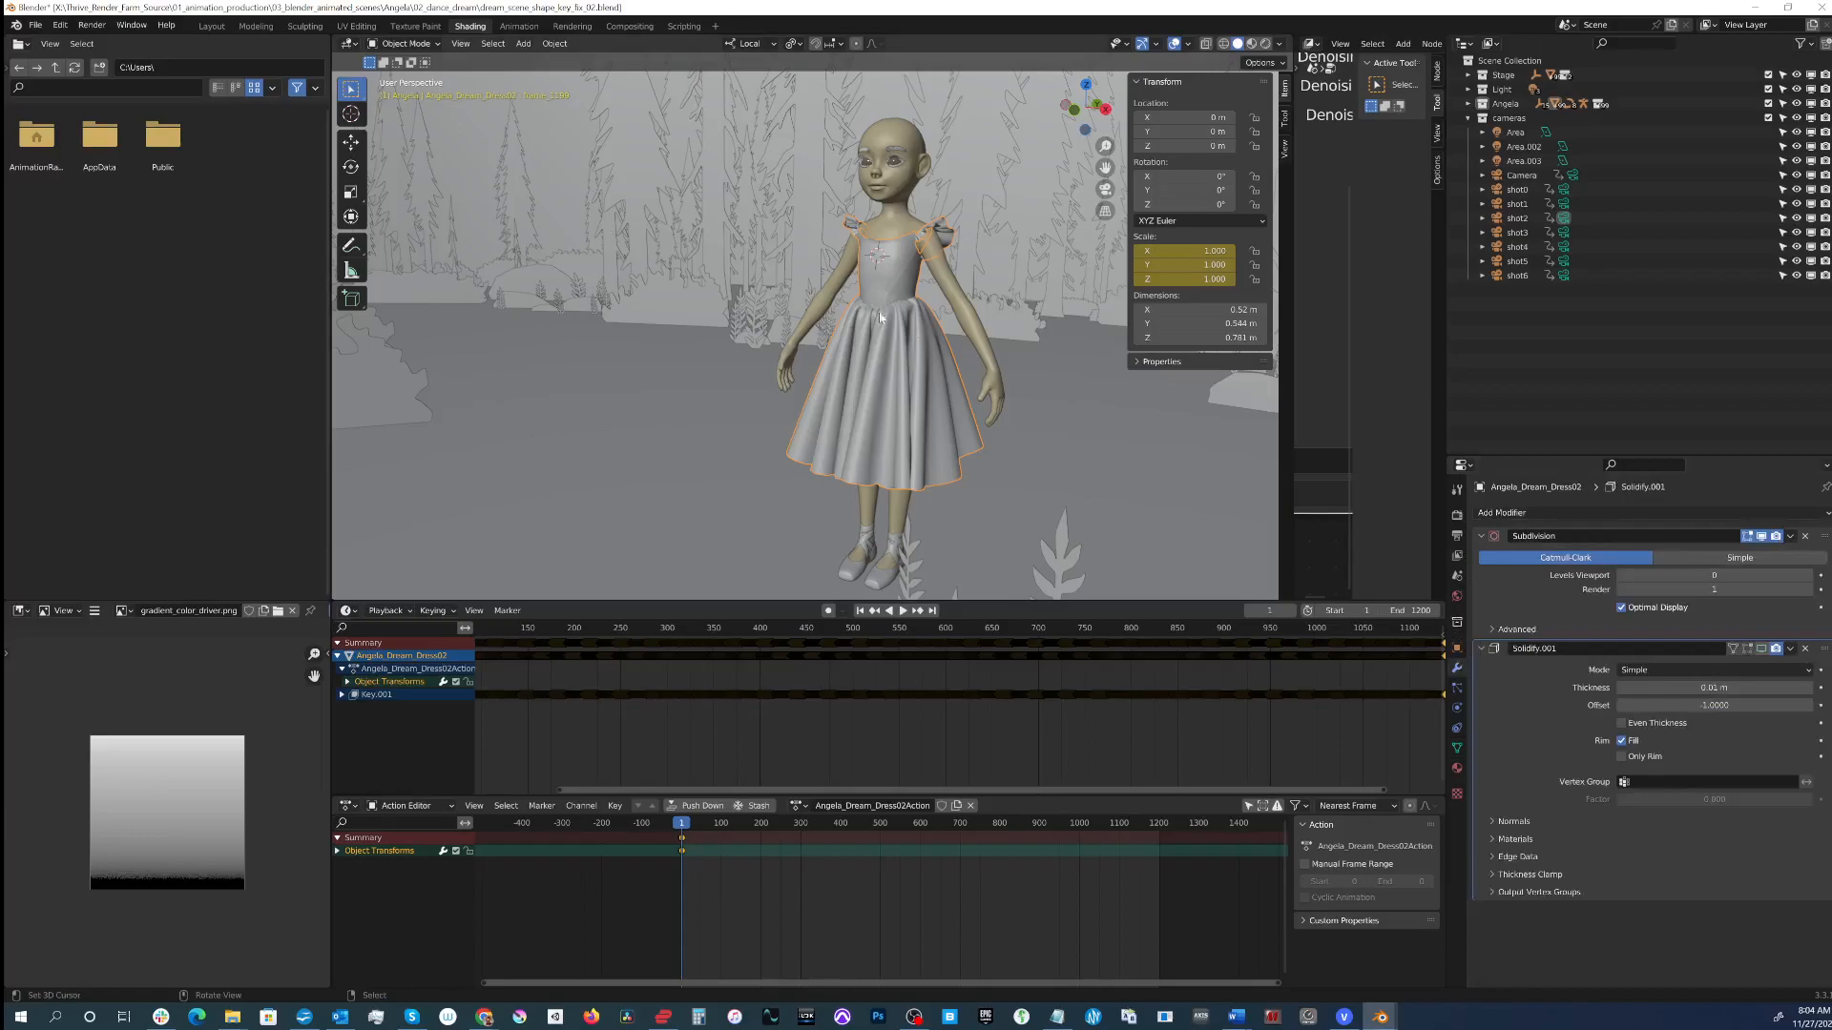
click(35, 25)
mouse_move(78, 258)
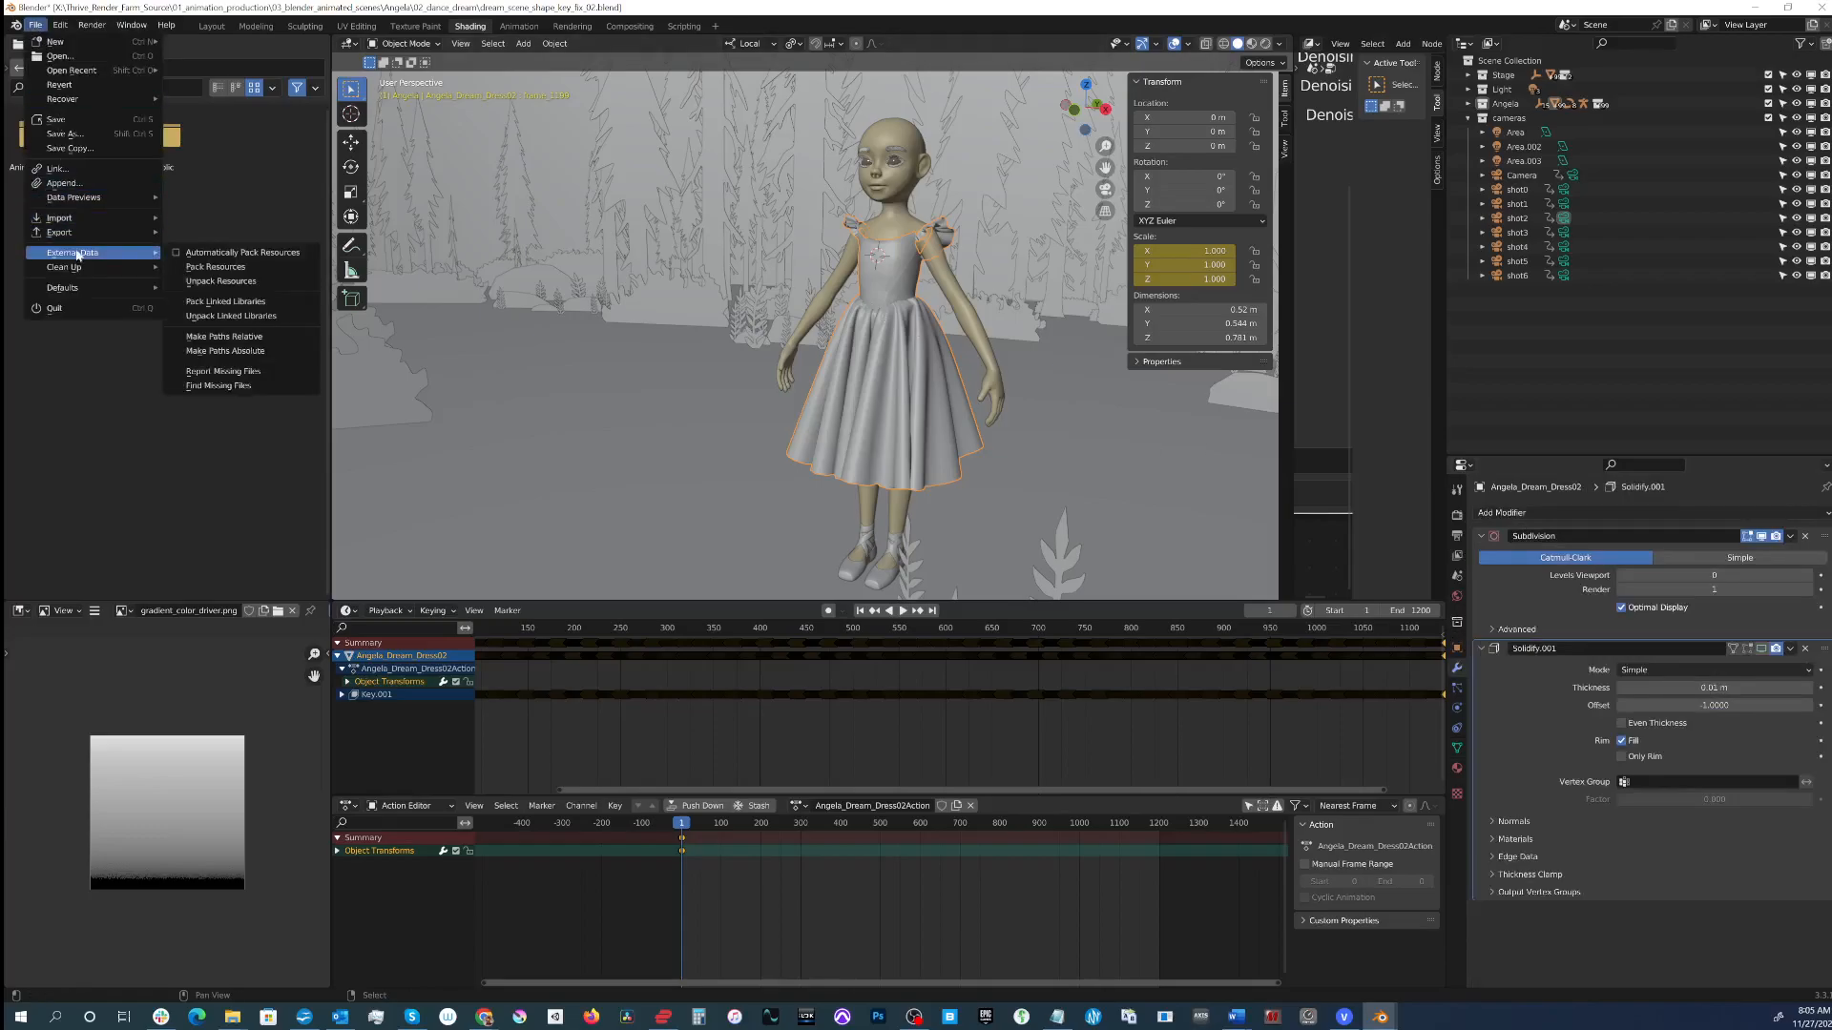
mouse_move(71, 219)
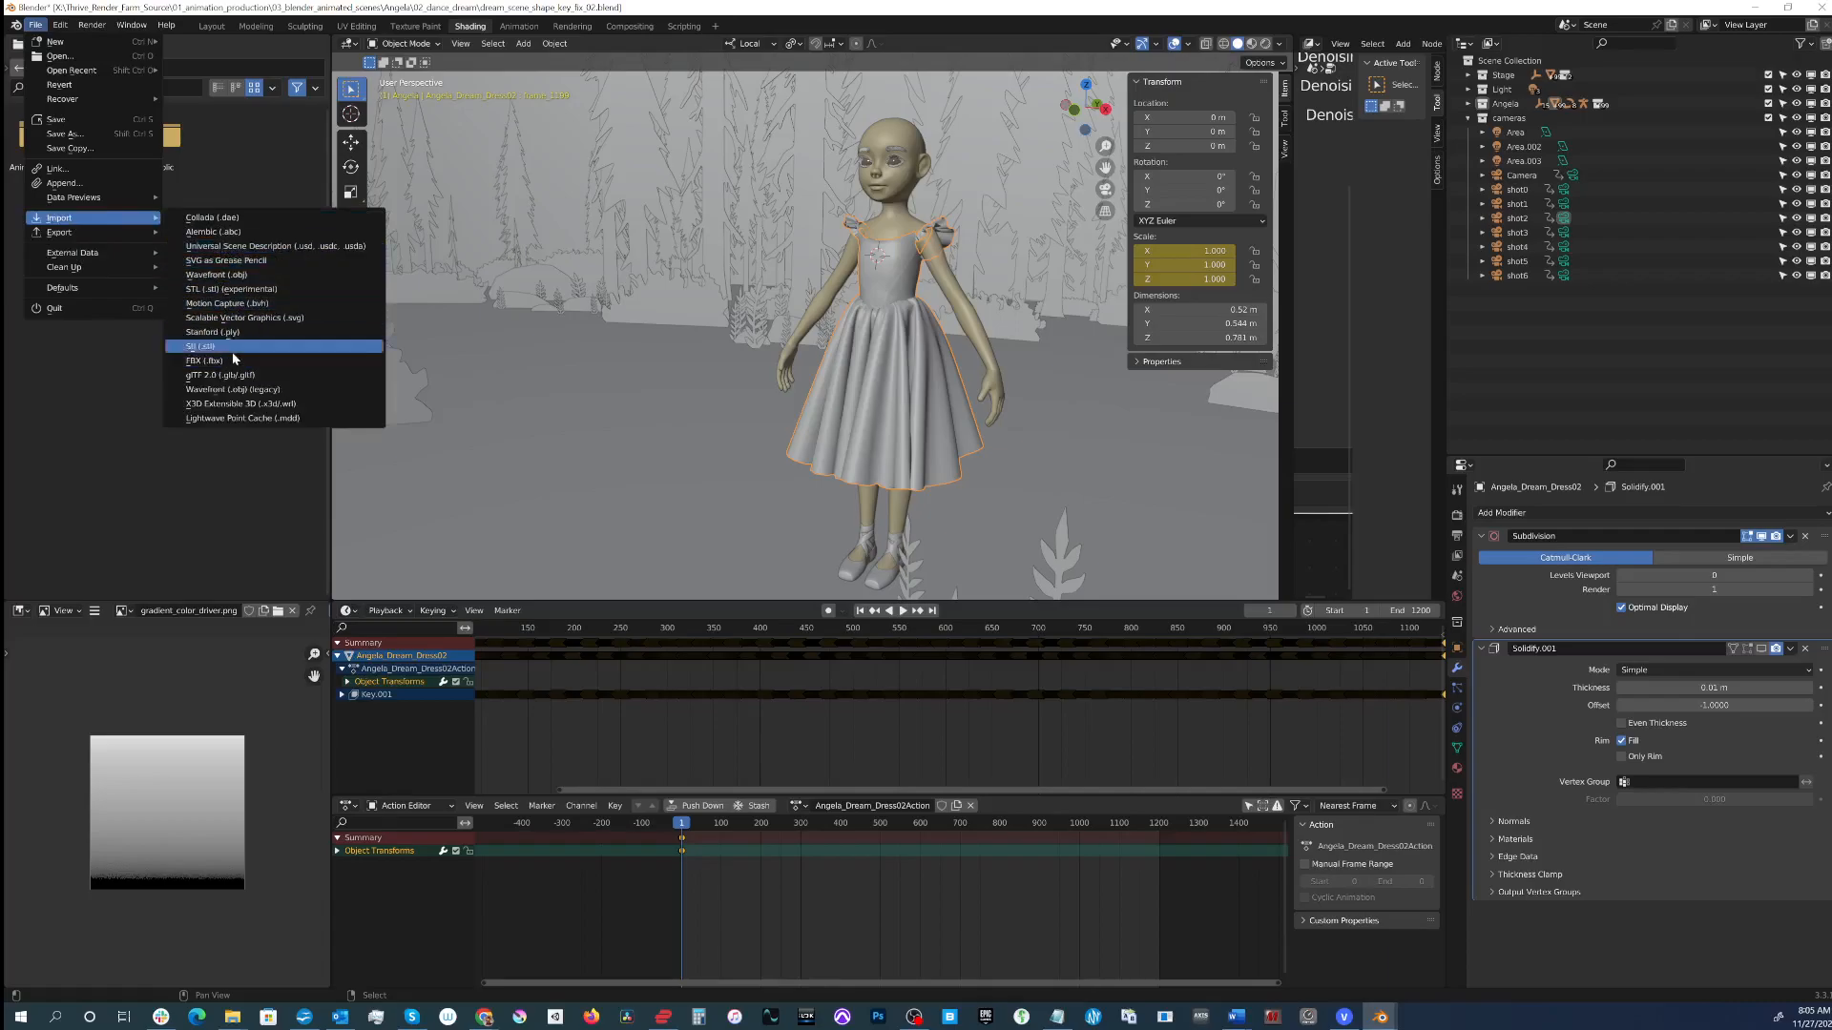
click(236, 419)
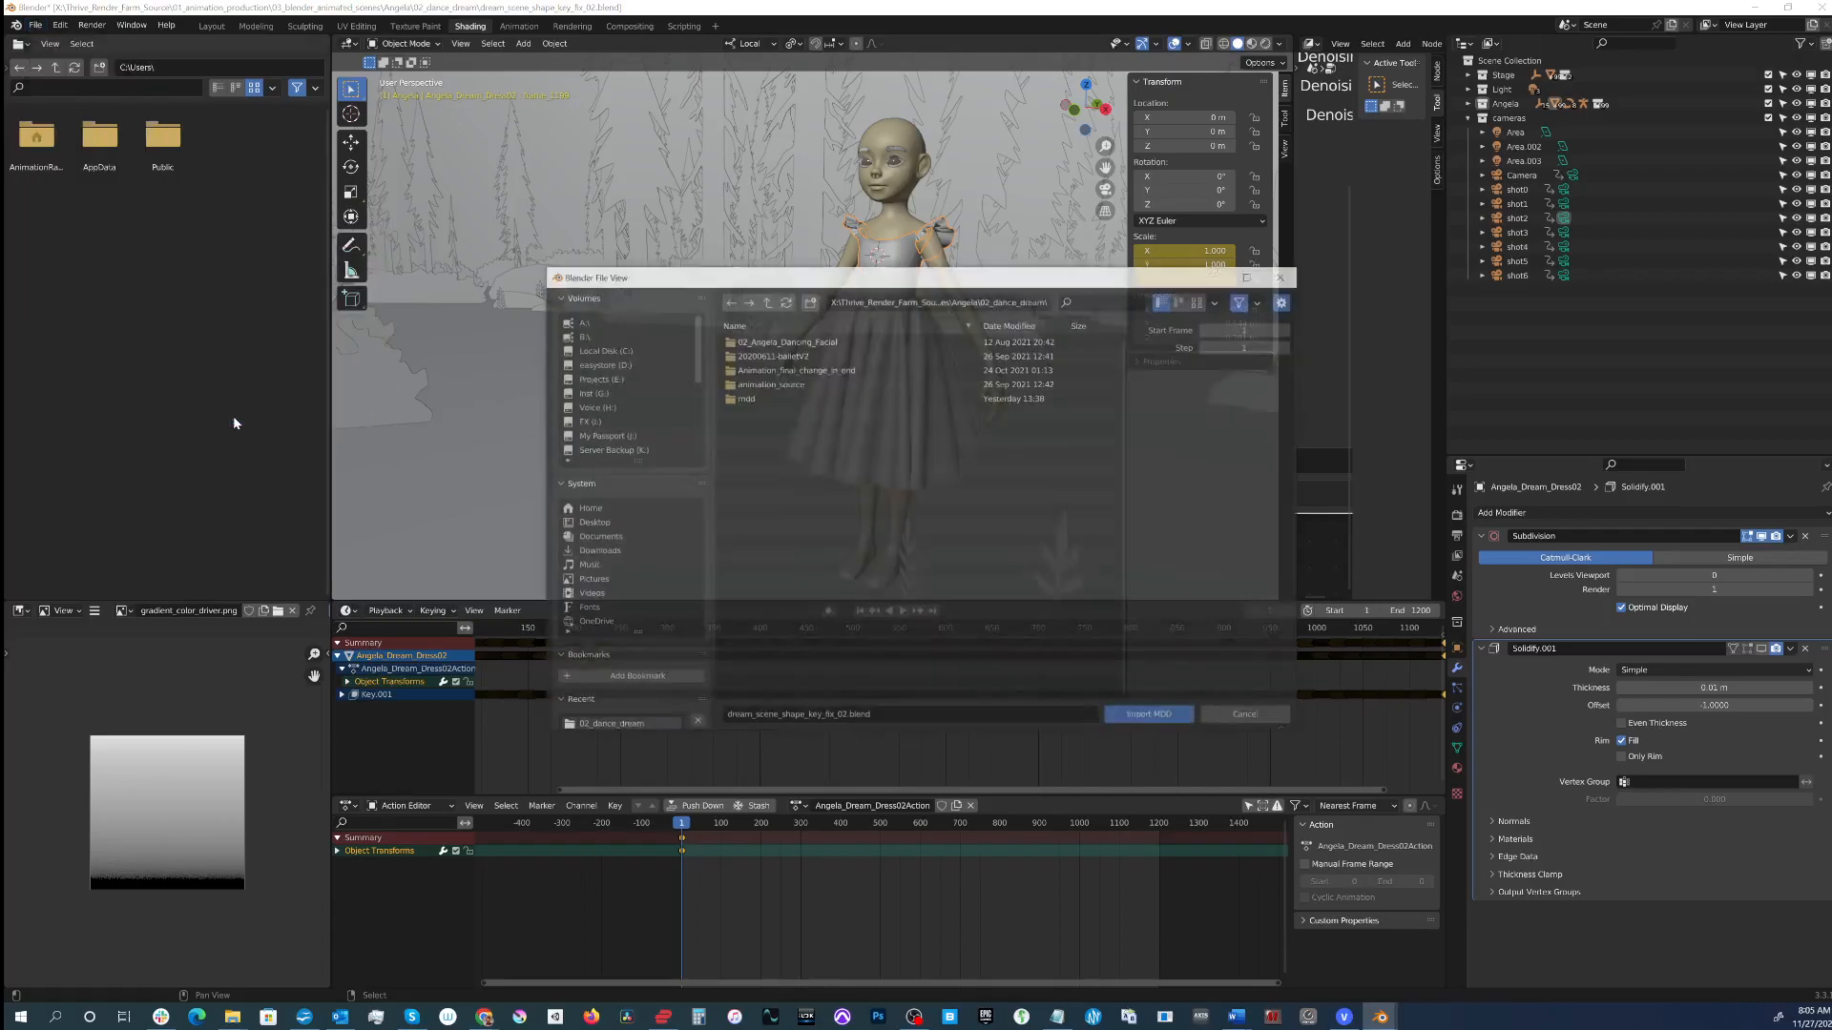
click(805, 341)
click(1259, 717)
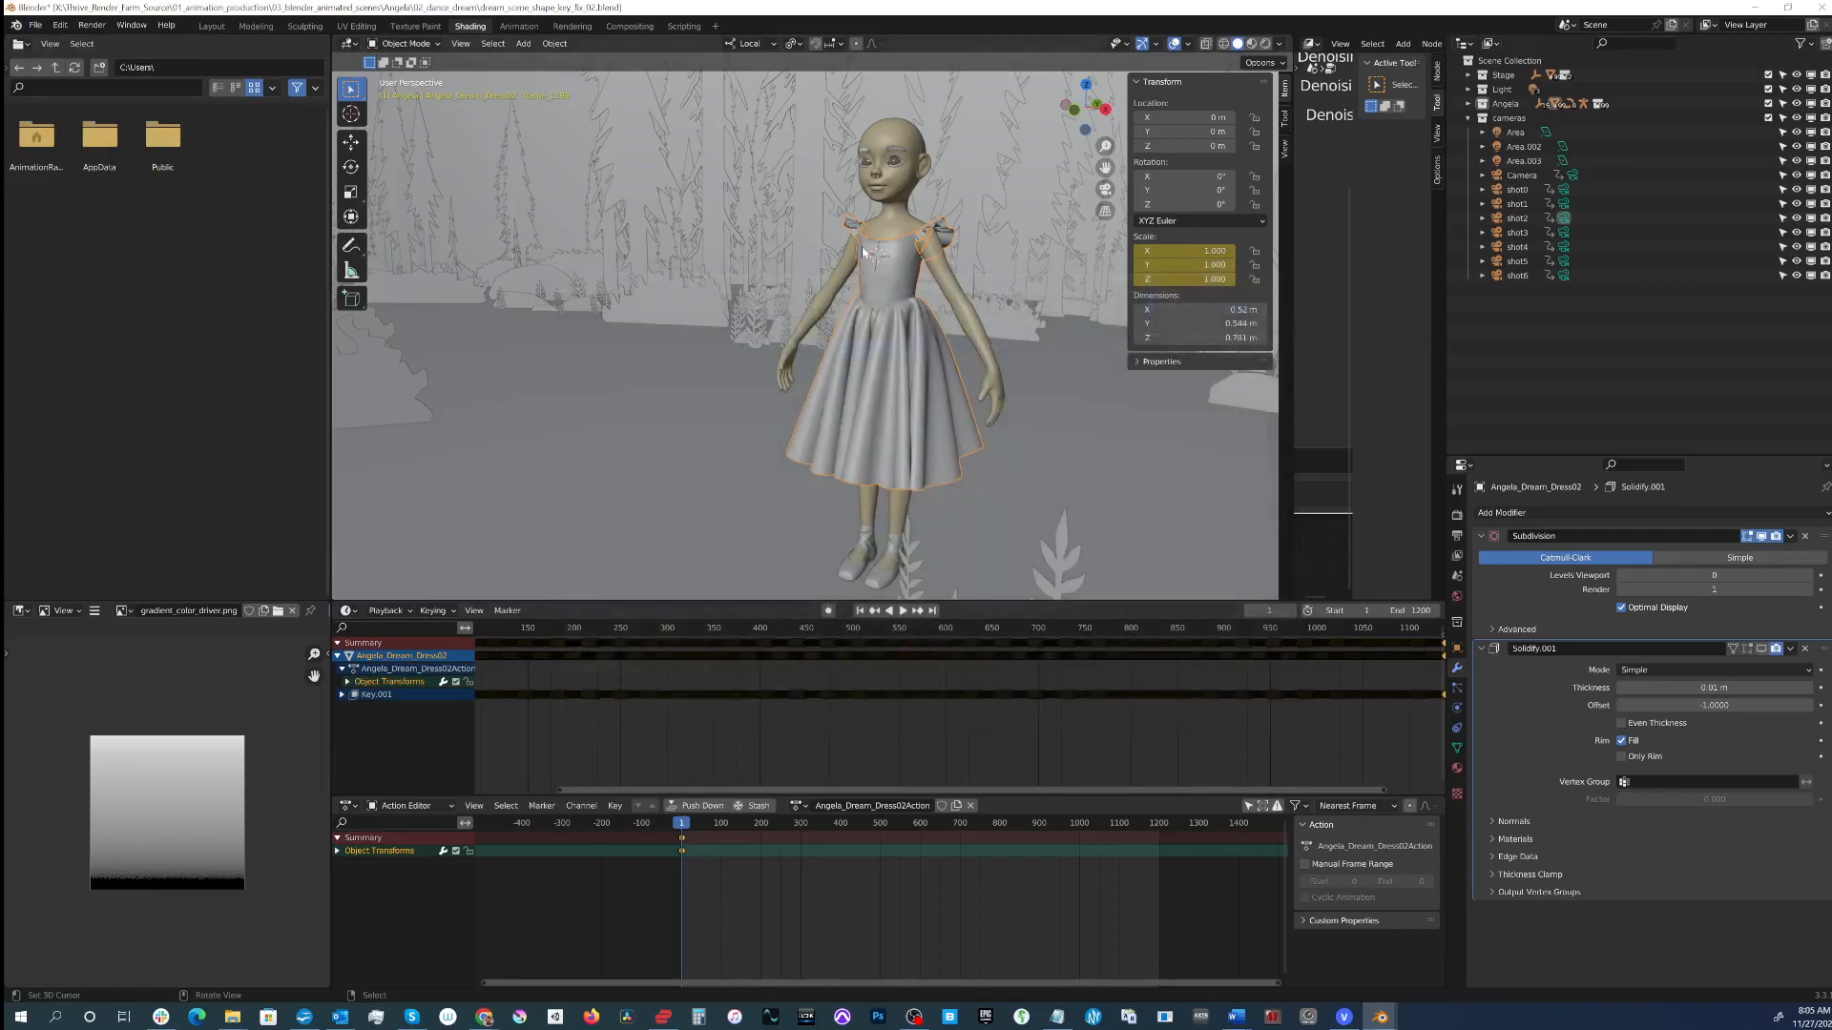
Step: Display the dress's shape keys in an enlarged list and look through them from Basis to frame_1199
shift+middle_drag(885, 346, 860, 342)
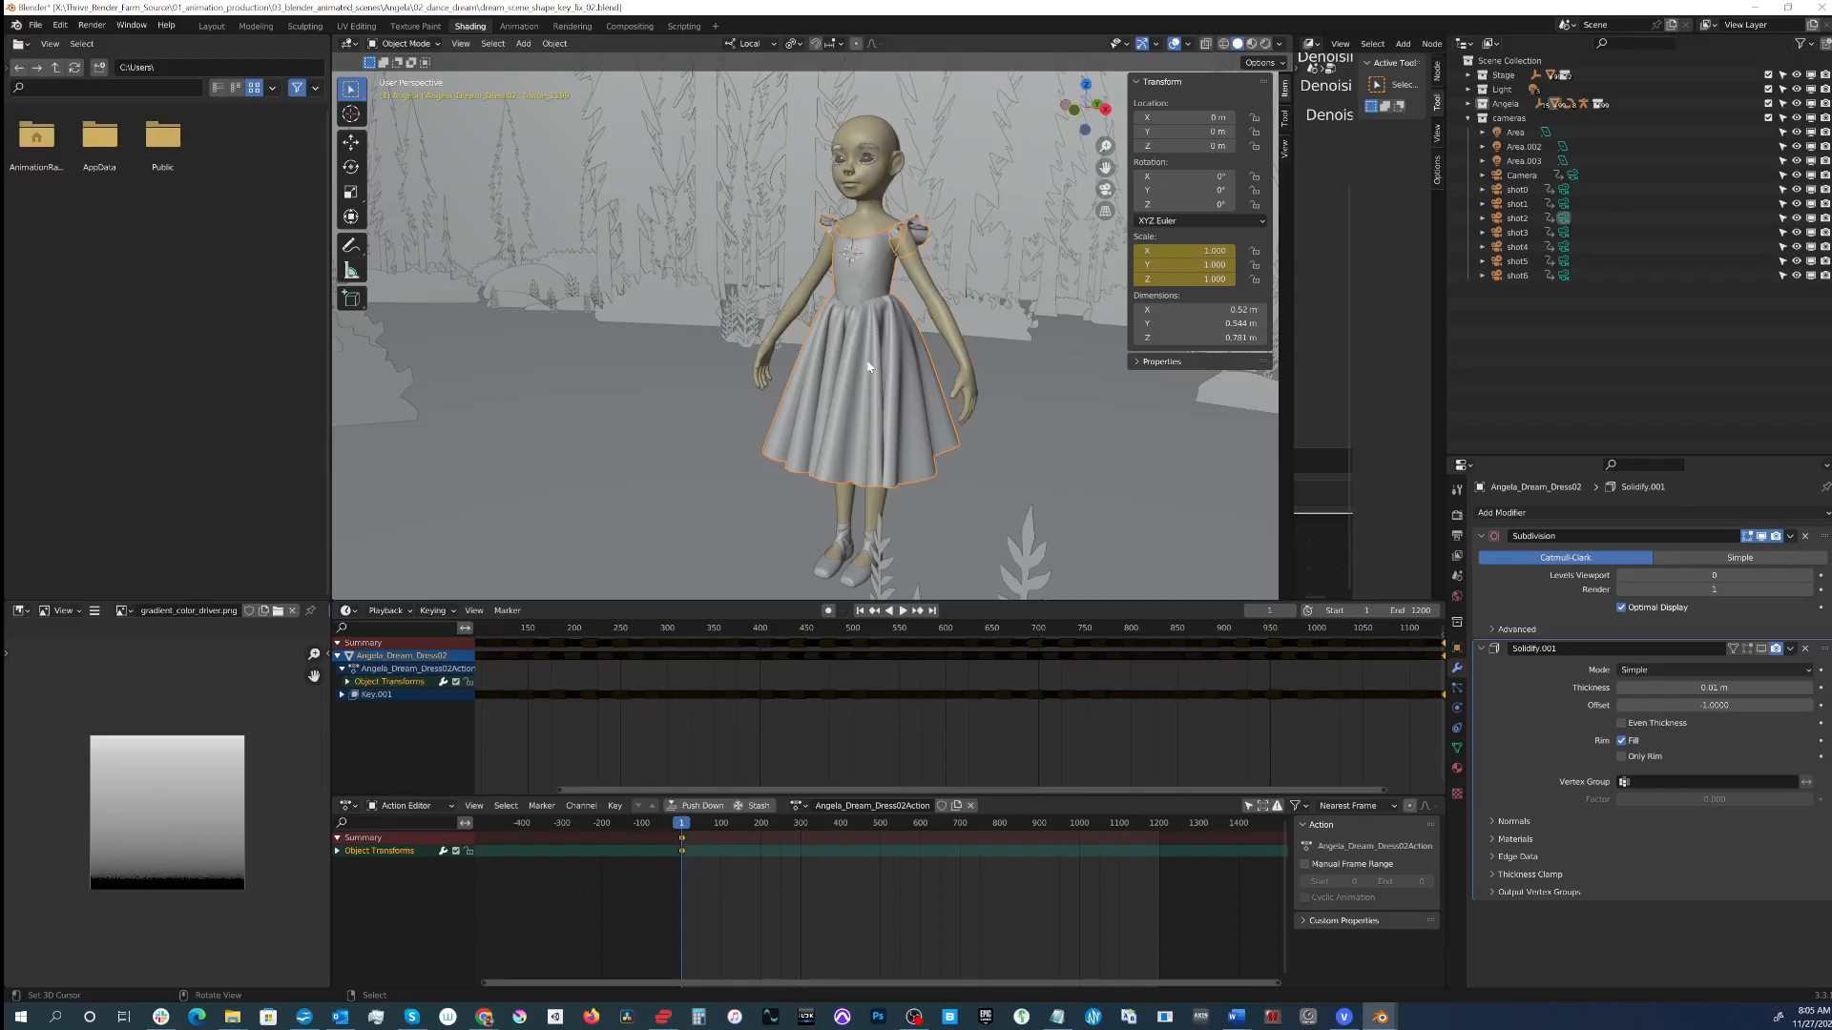
click(1457, 748)
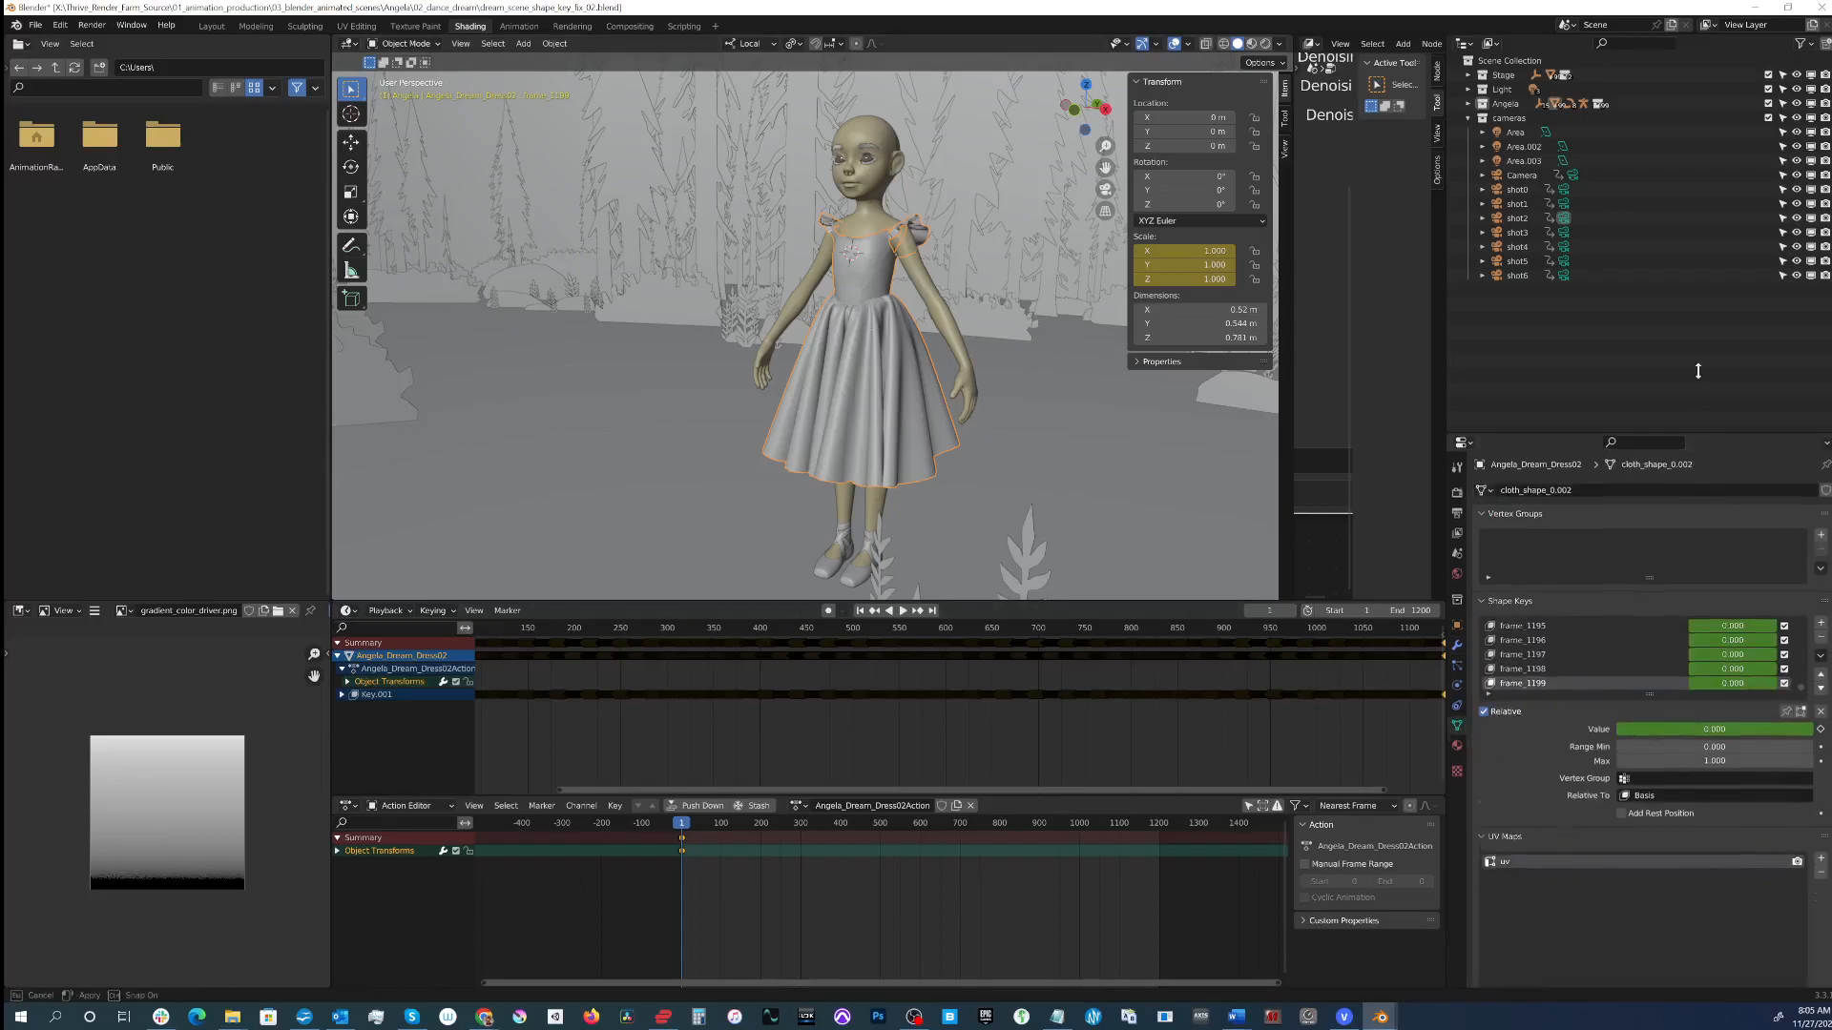
drag(1706, 458, 1706, 276)
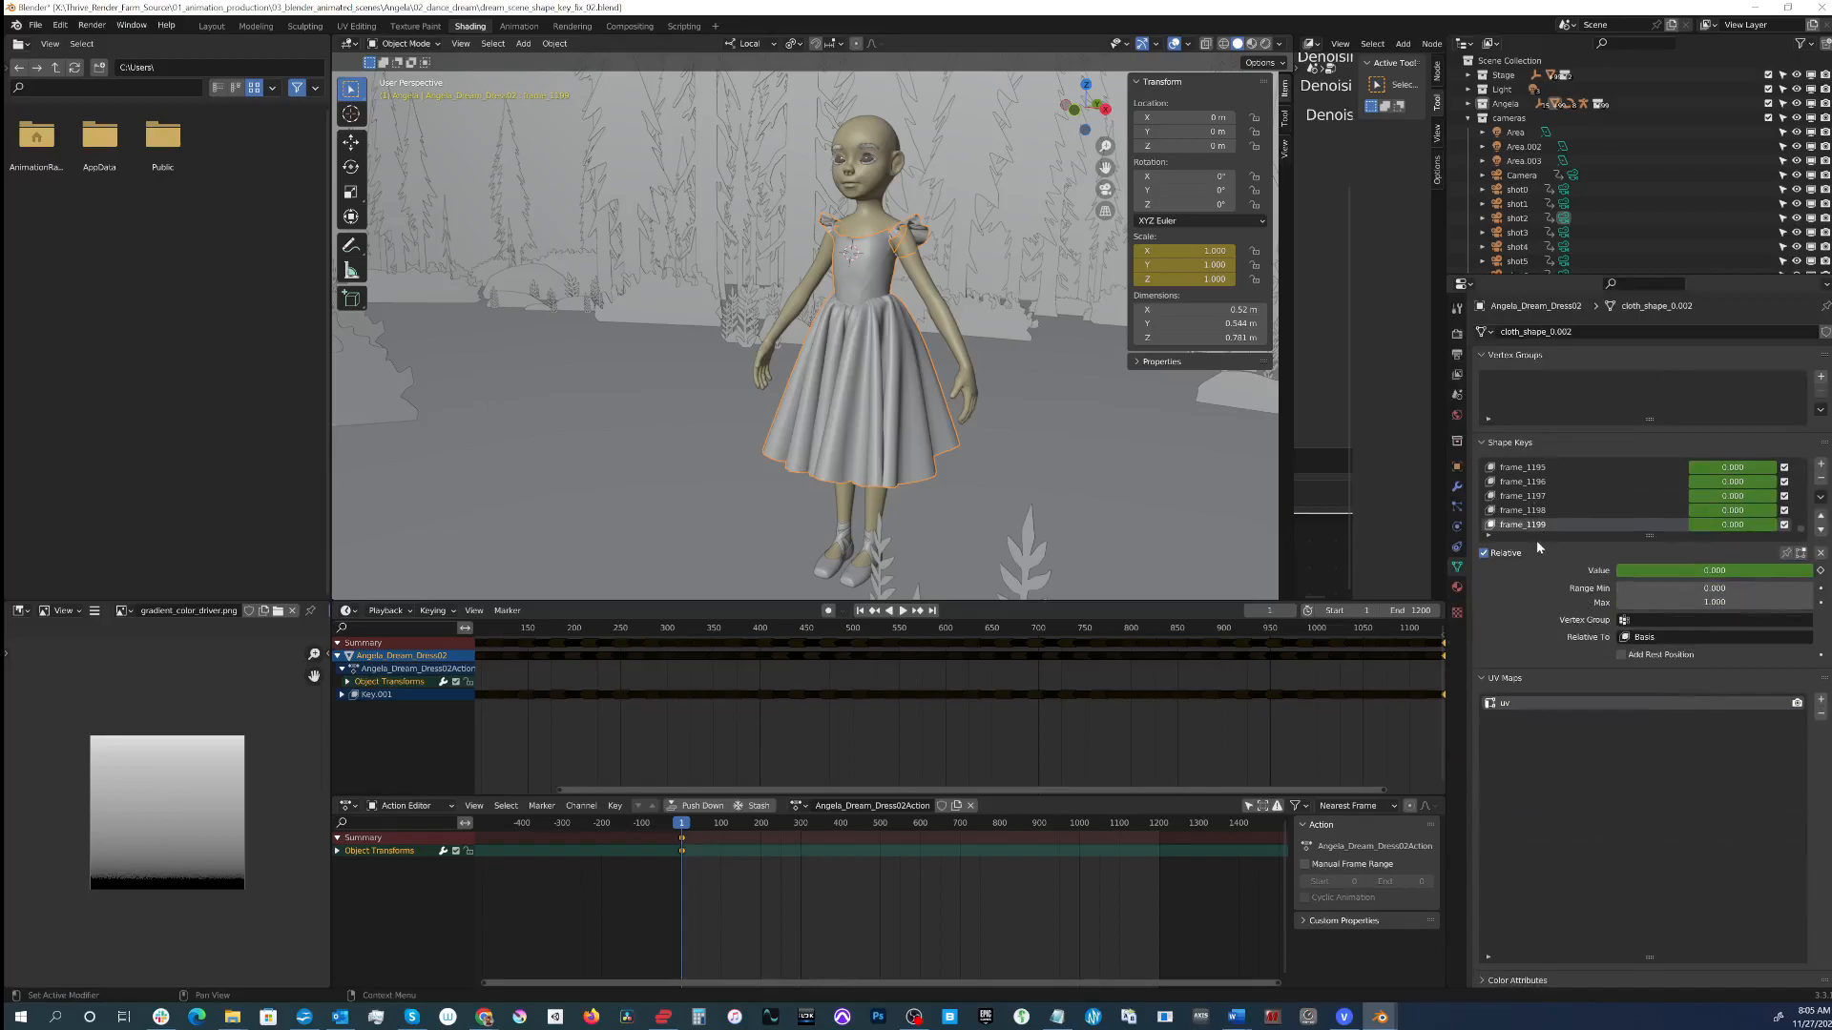
drag(1538, 535, 1549, 699)
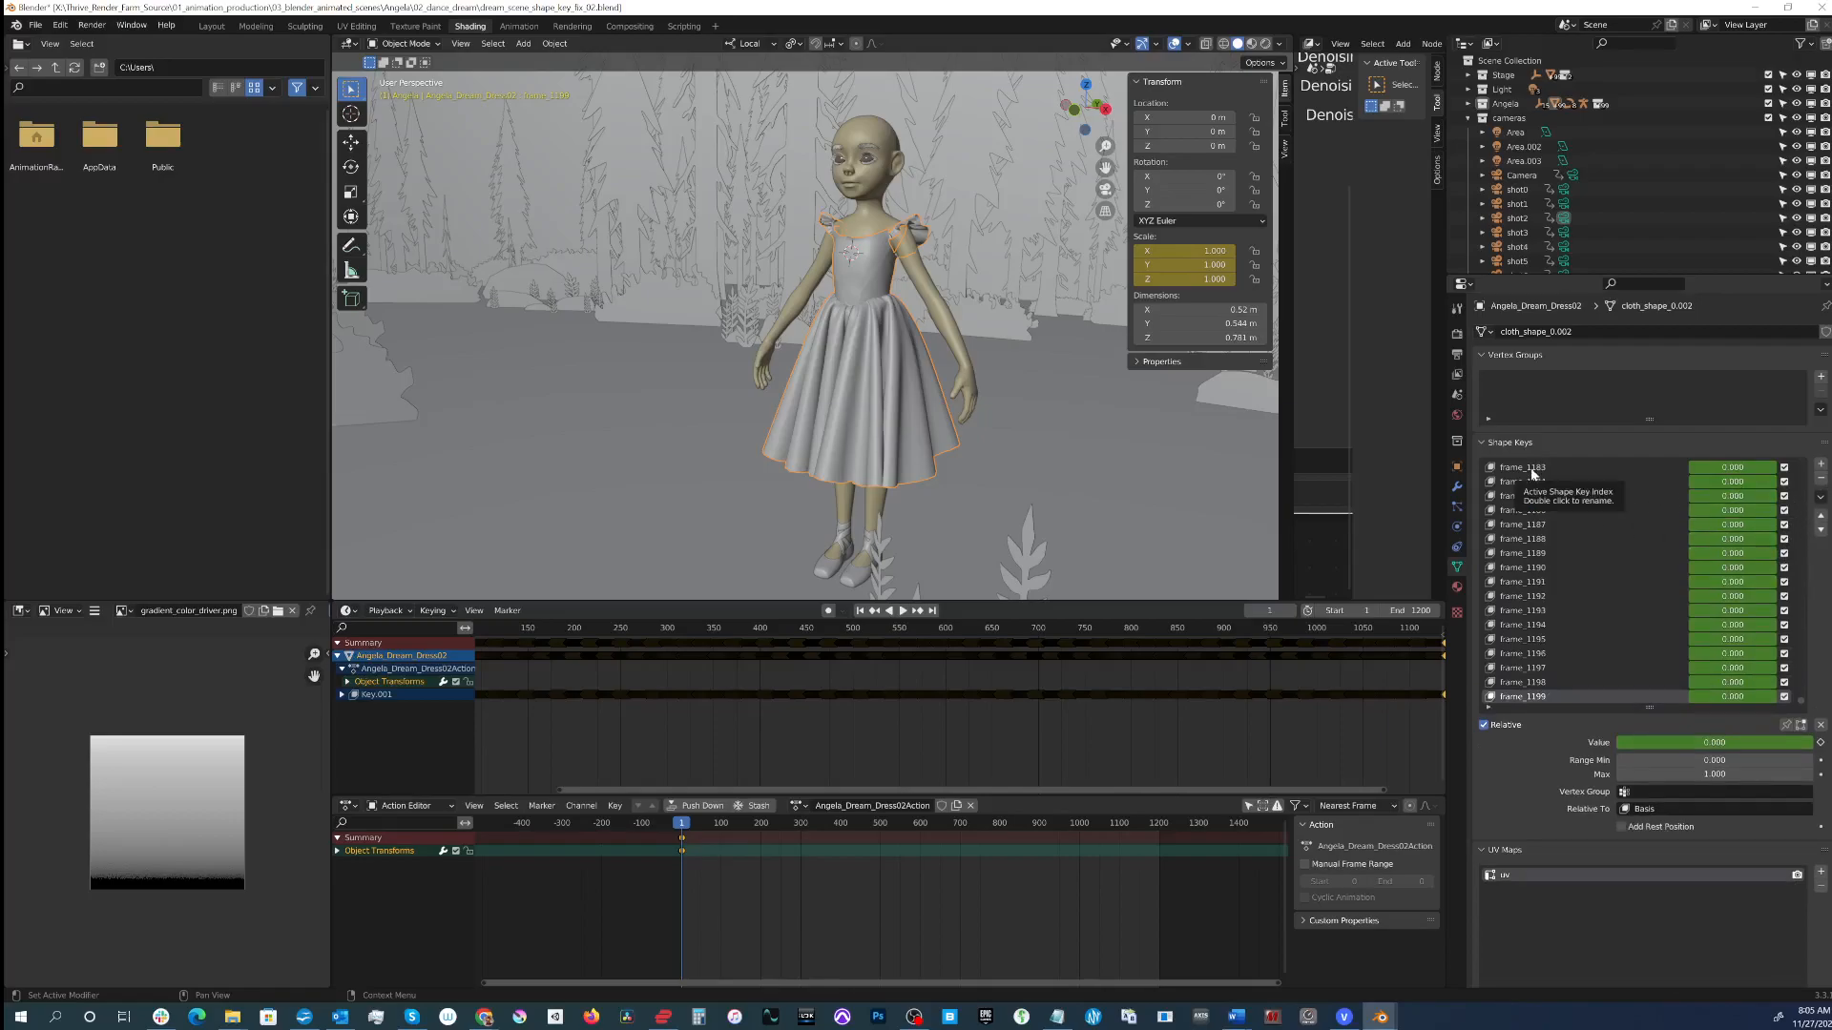
drag(1801, 701, 1810, 465)
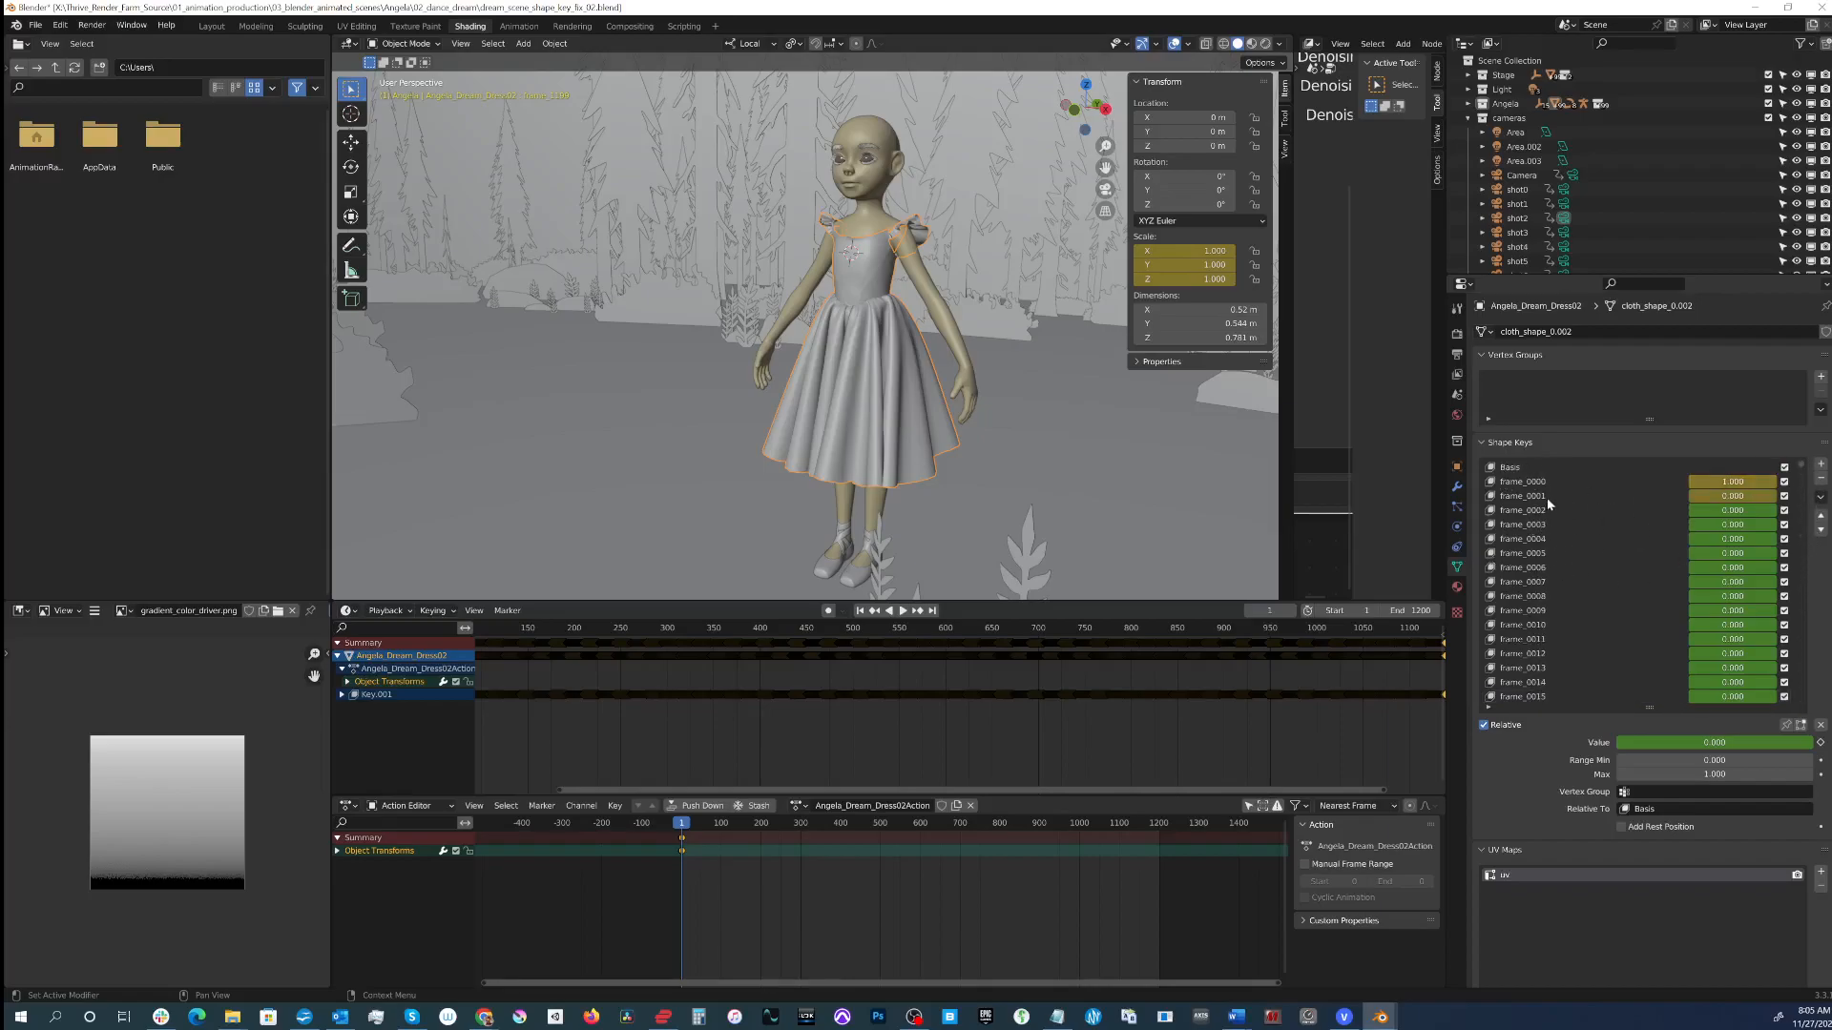
drag(1800, 467, 1811, 711)
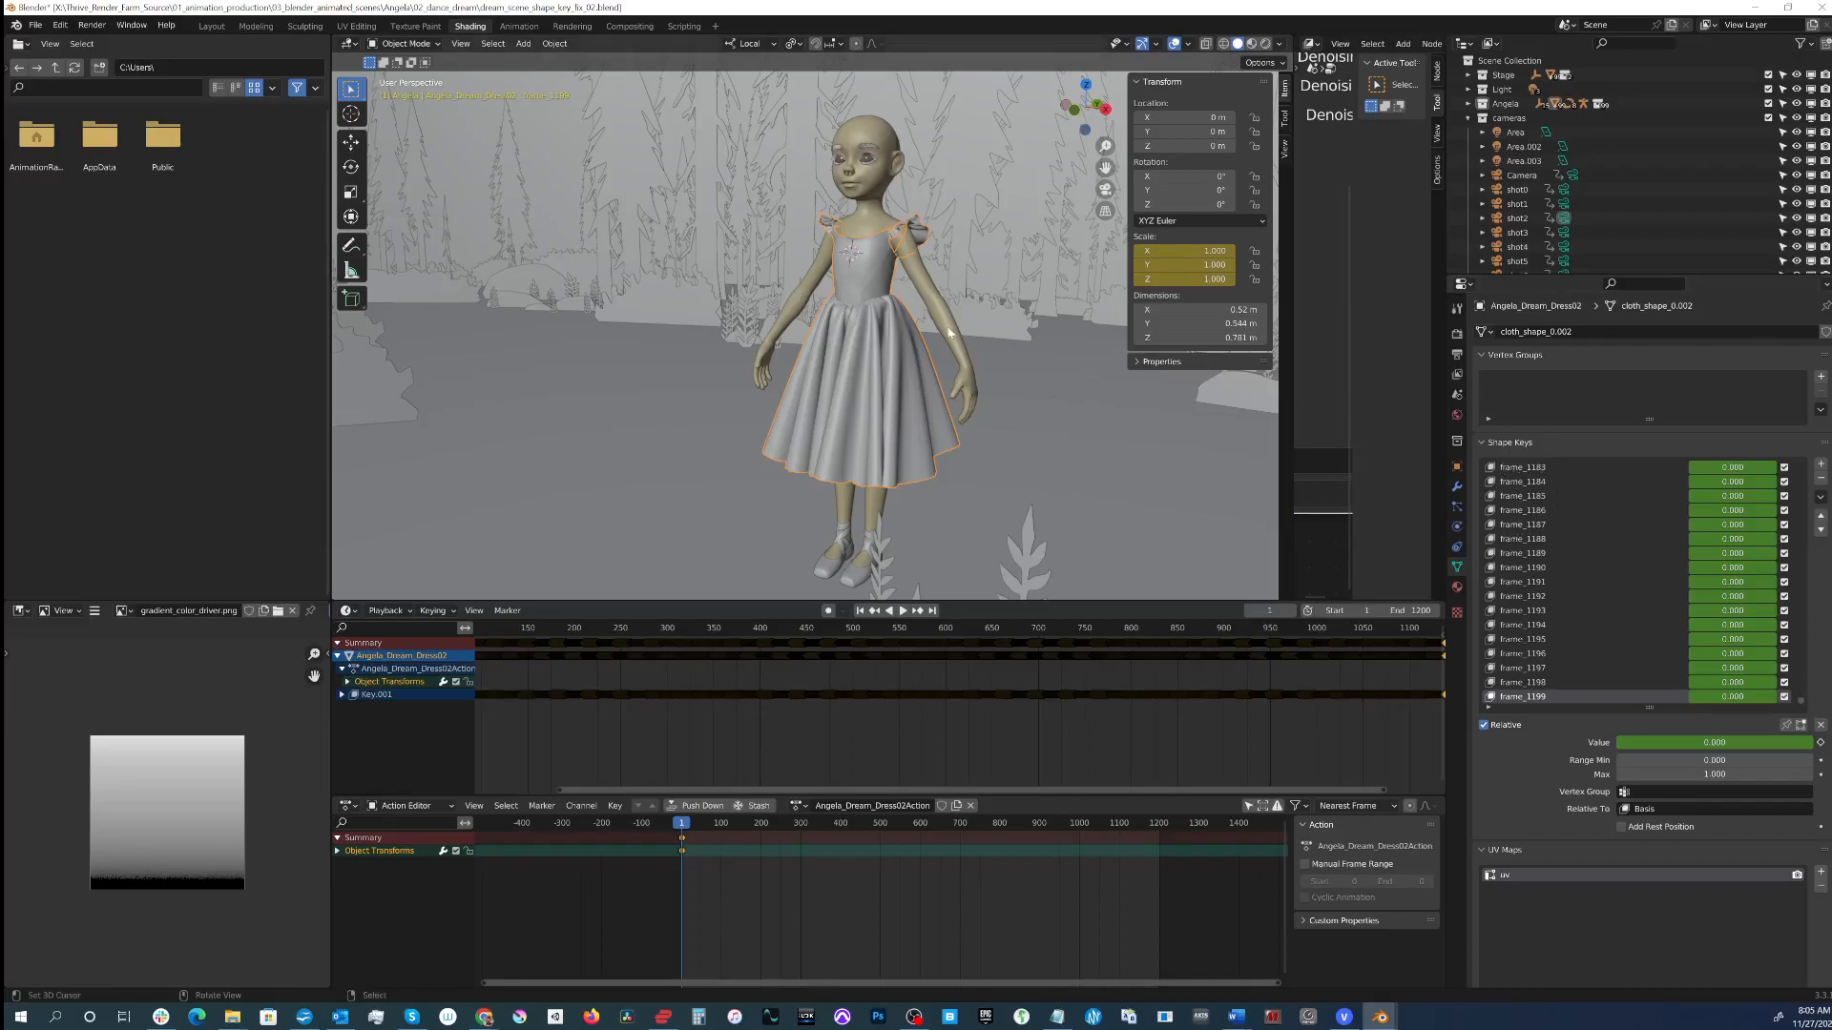
Step: Check the dress's modifier stack again and go back to its shape keys
middle_drag(950, 331, 916, 334)
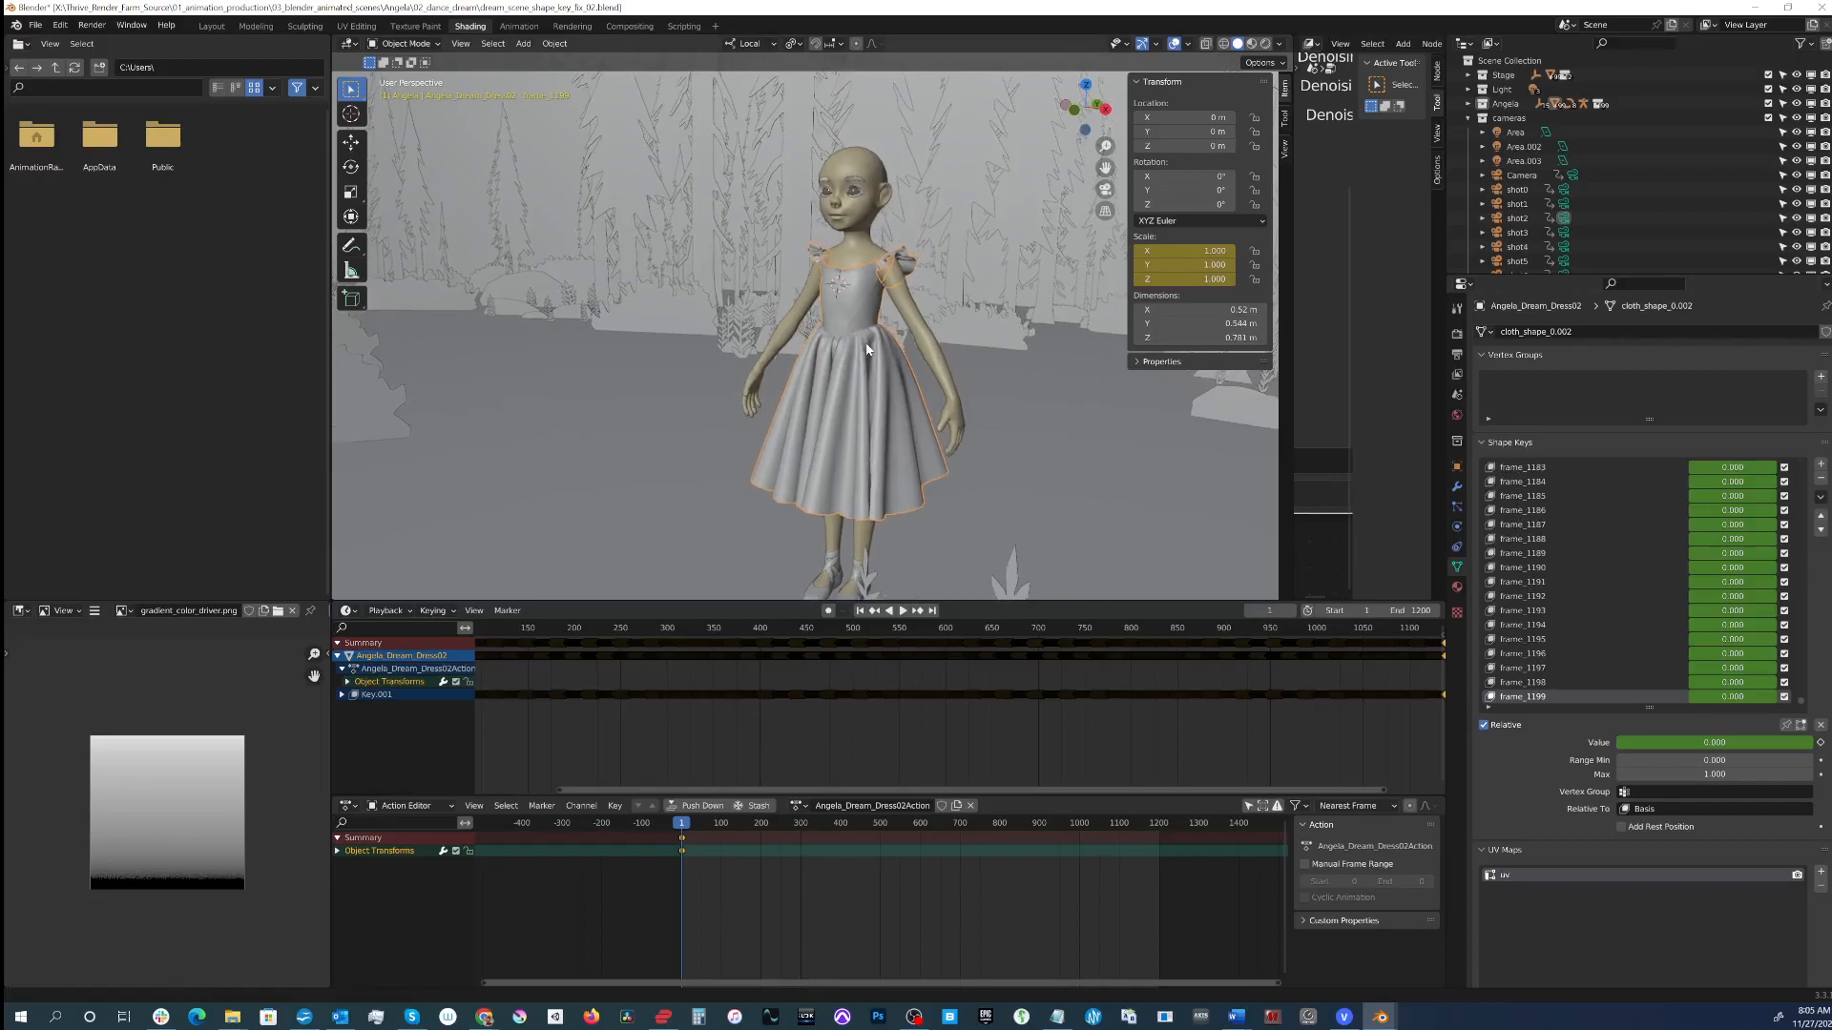
click(1457, 486)
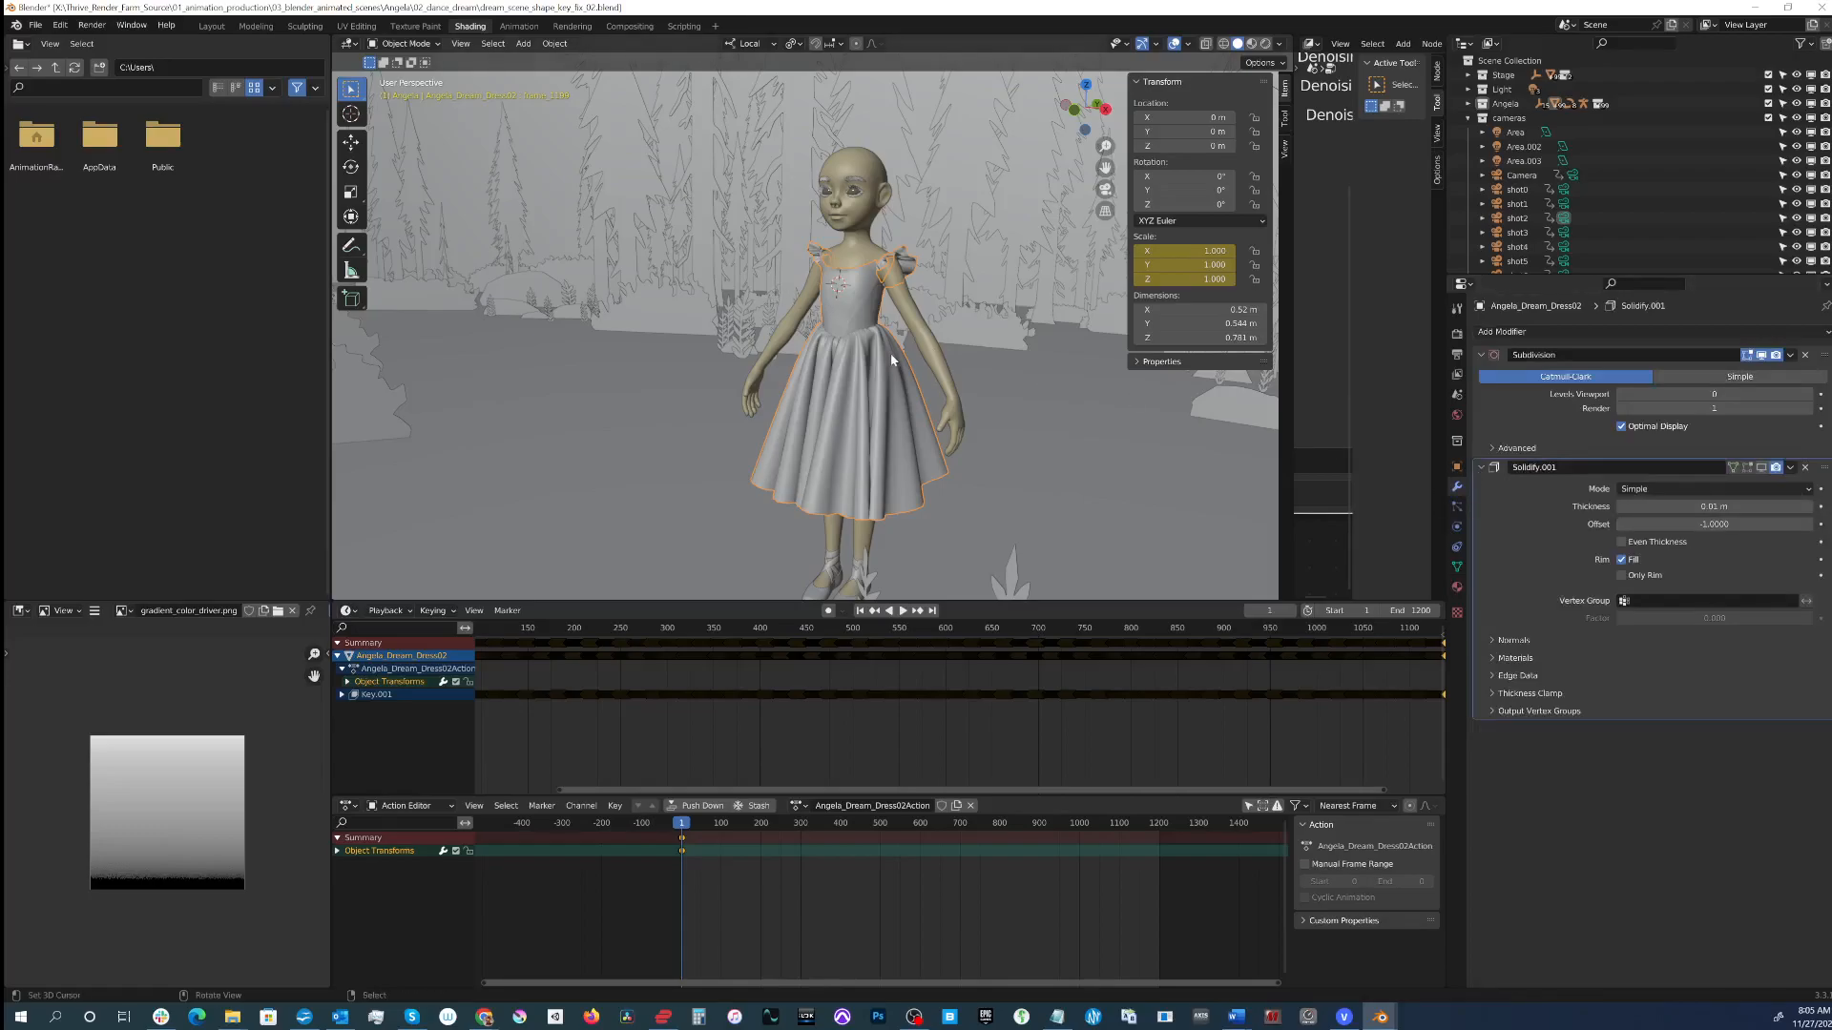
click(1457, 566)
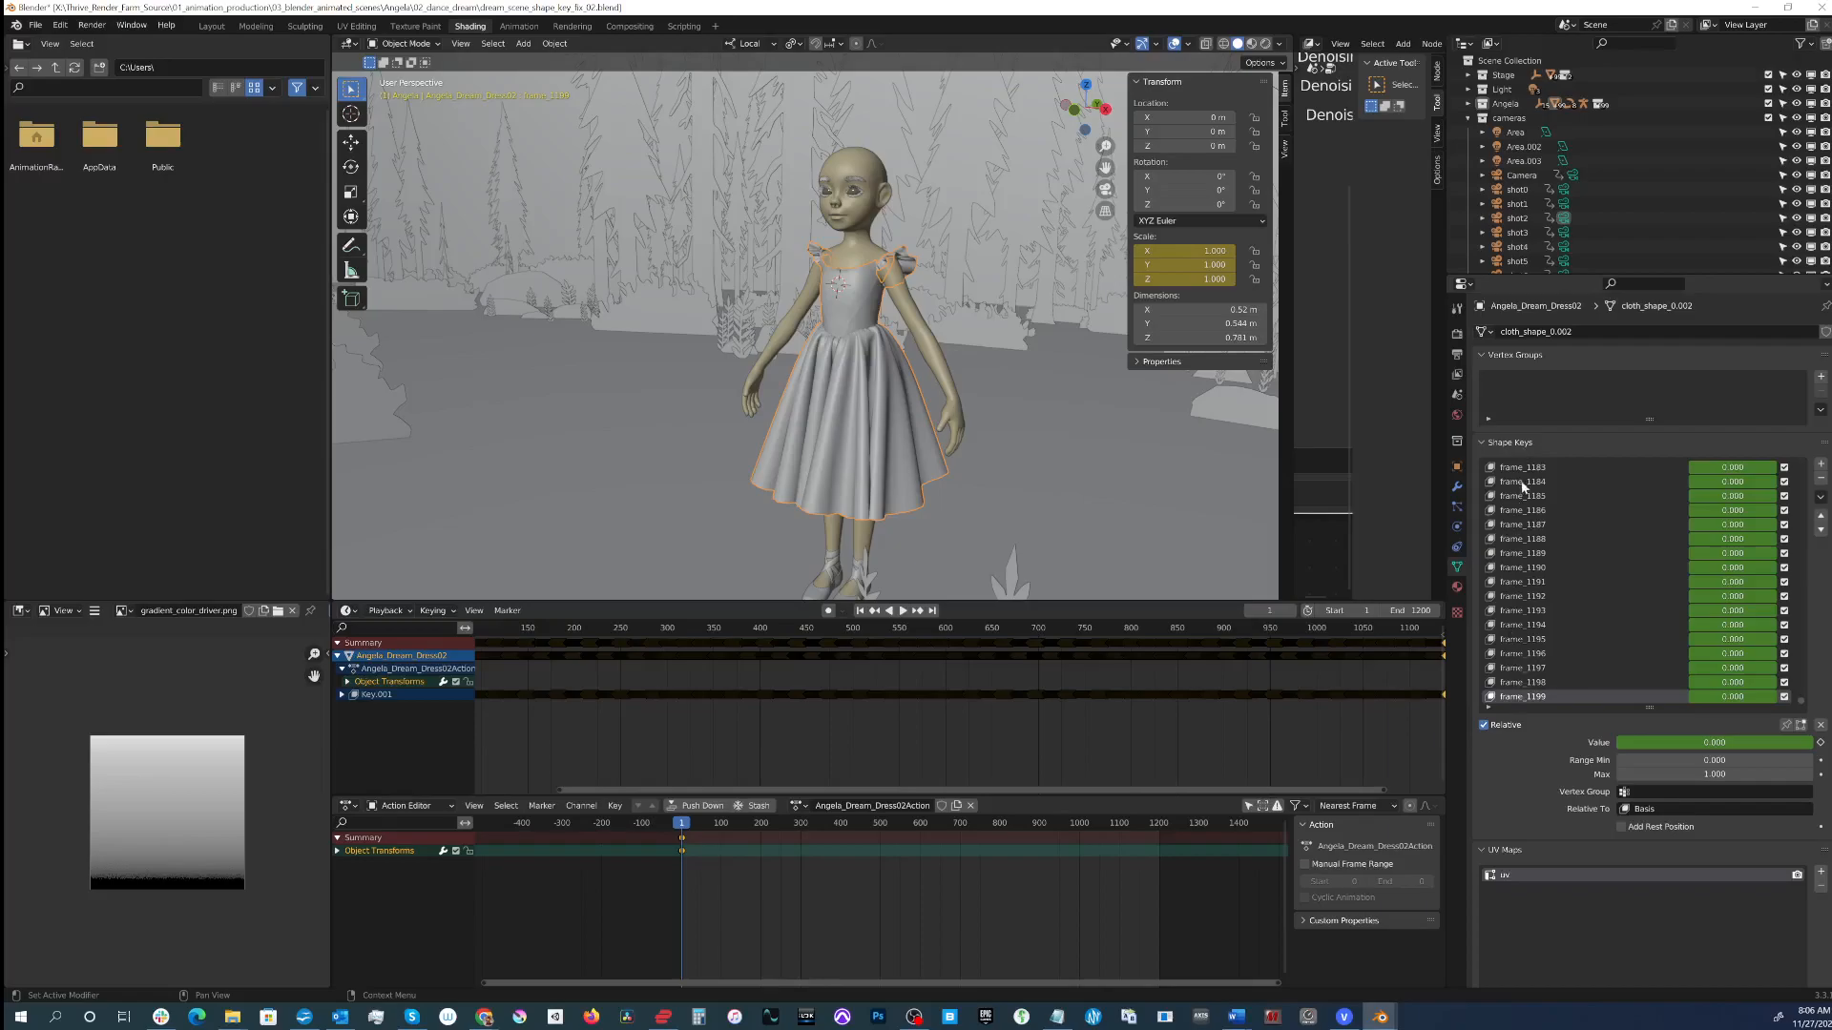
Step: Turn off the Relative option of the dress's shape keys and undo the change
click(1484, 725)
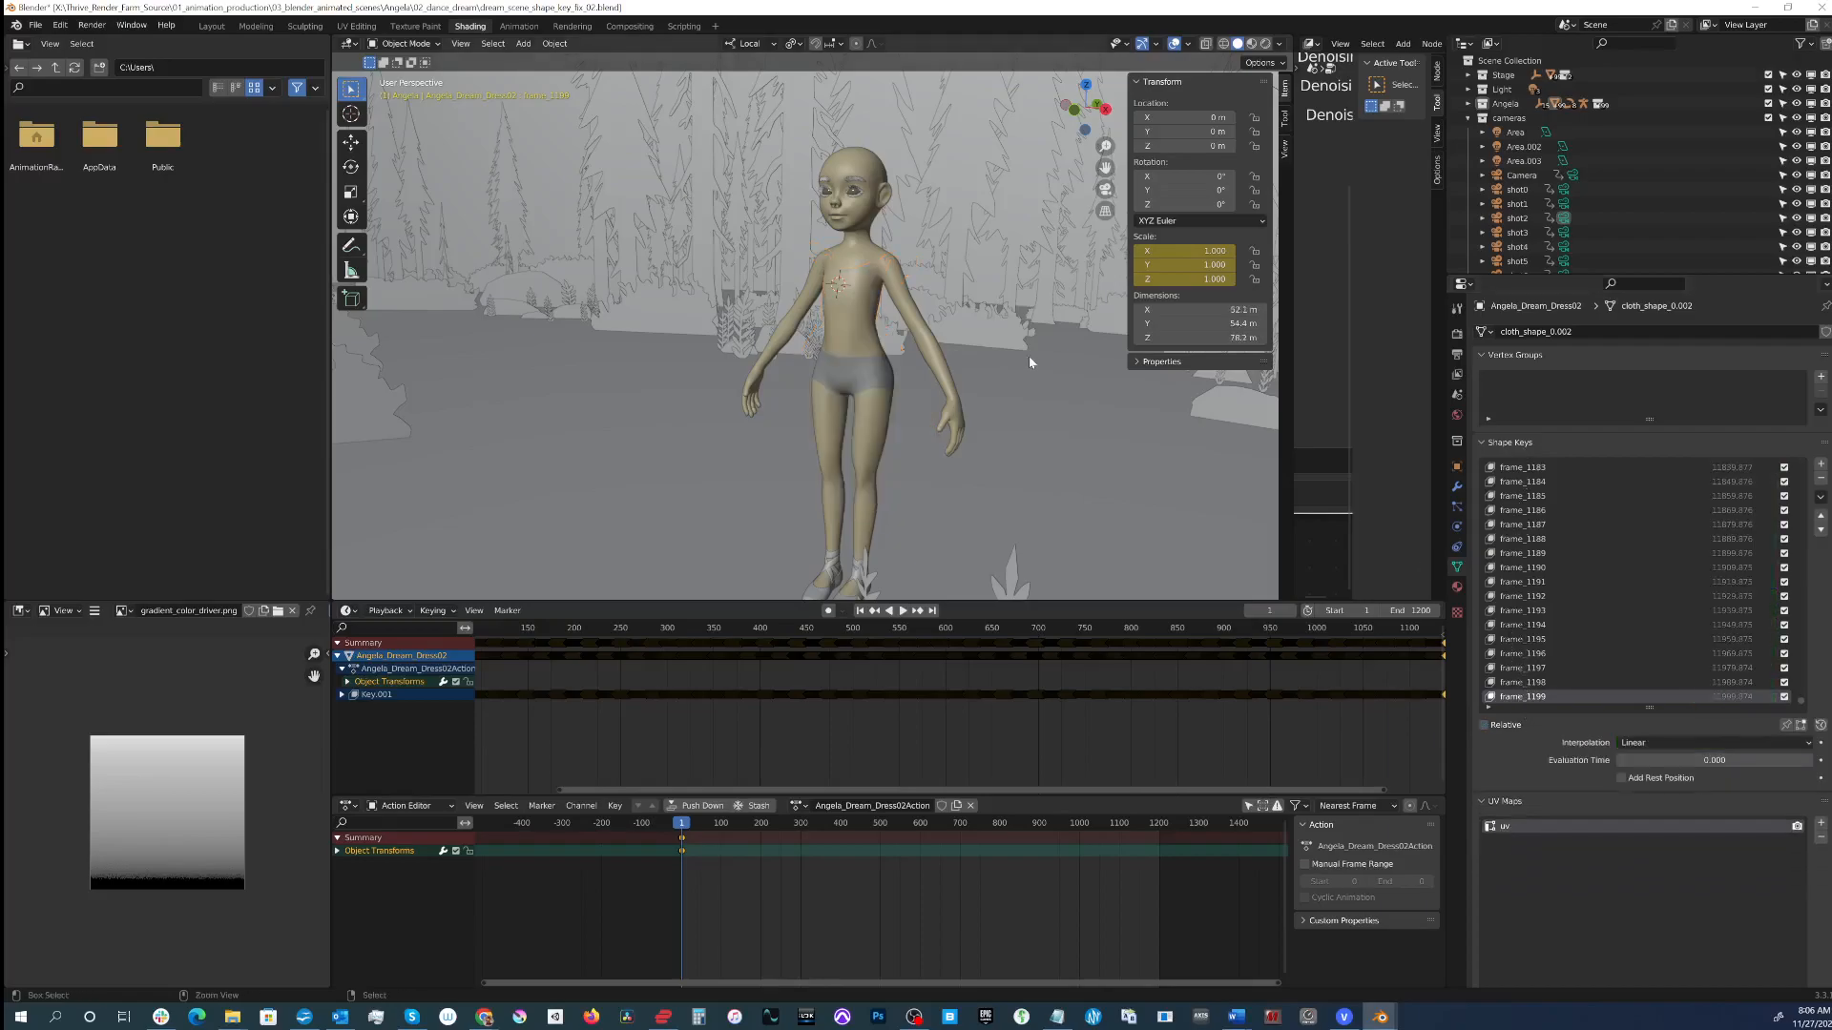
key(ctrl+z)
scroll(843, 391, up, 2)
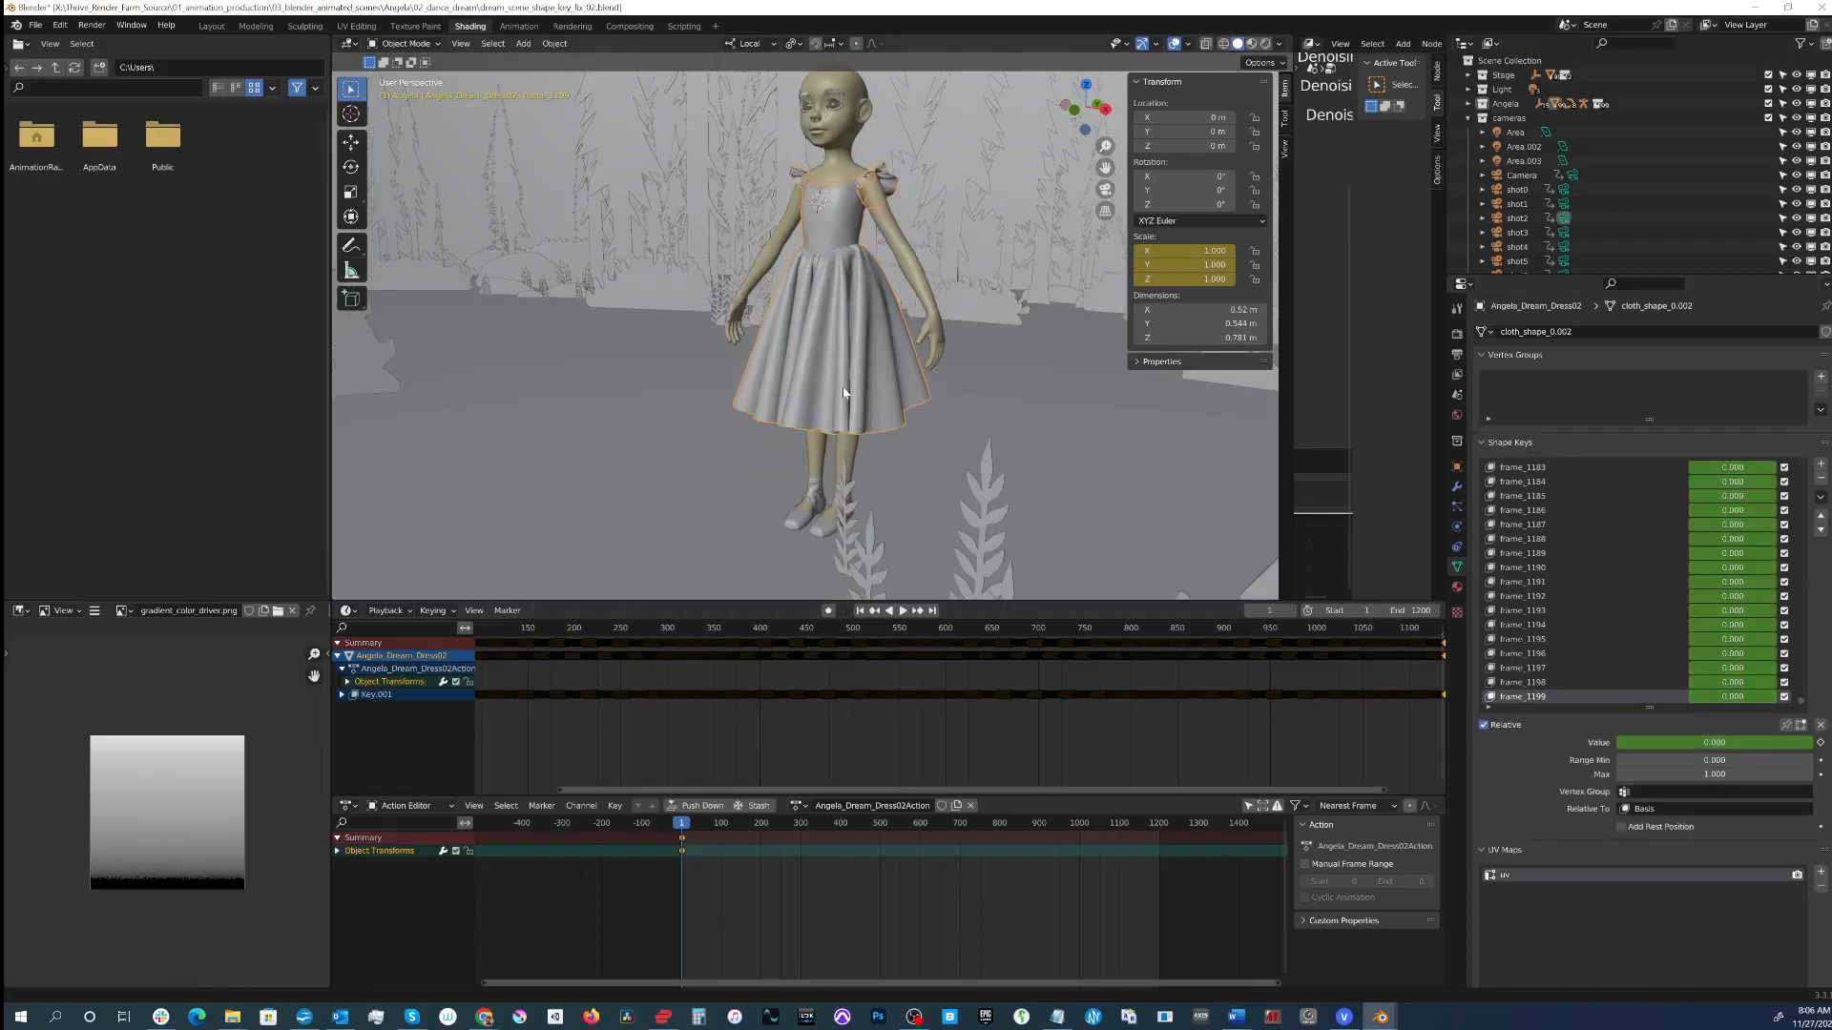
Step: Clear the selection of all objects and select the dress again in the viewport
key(a)
key(alt+a)
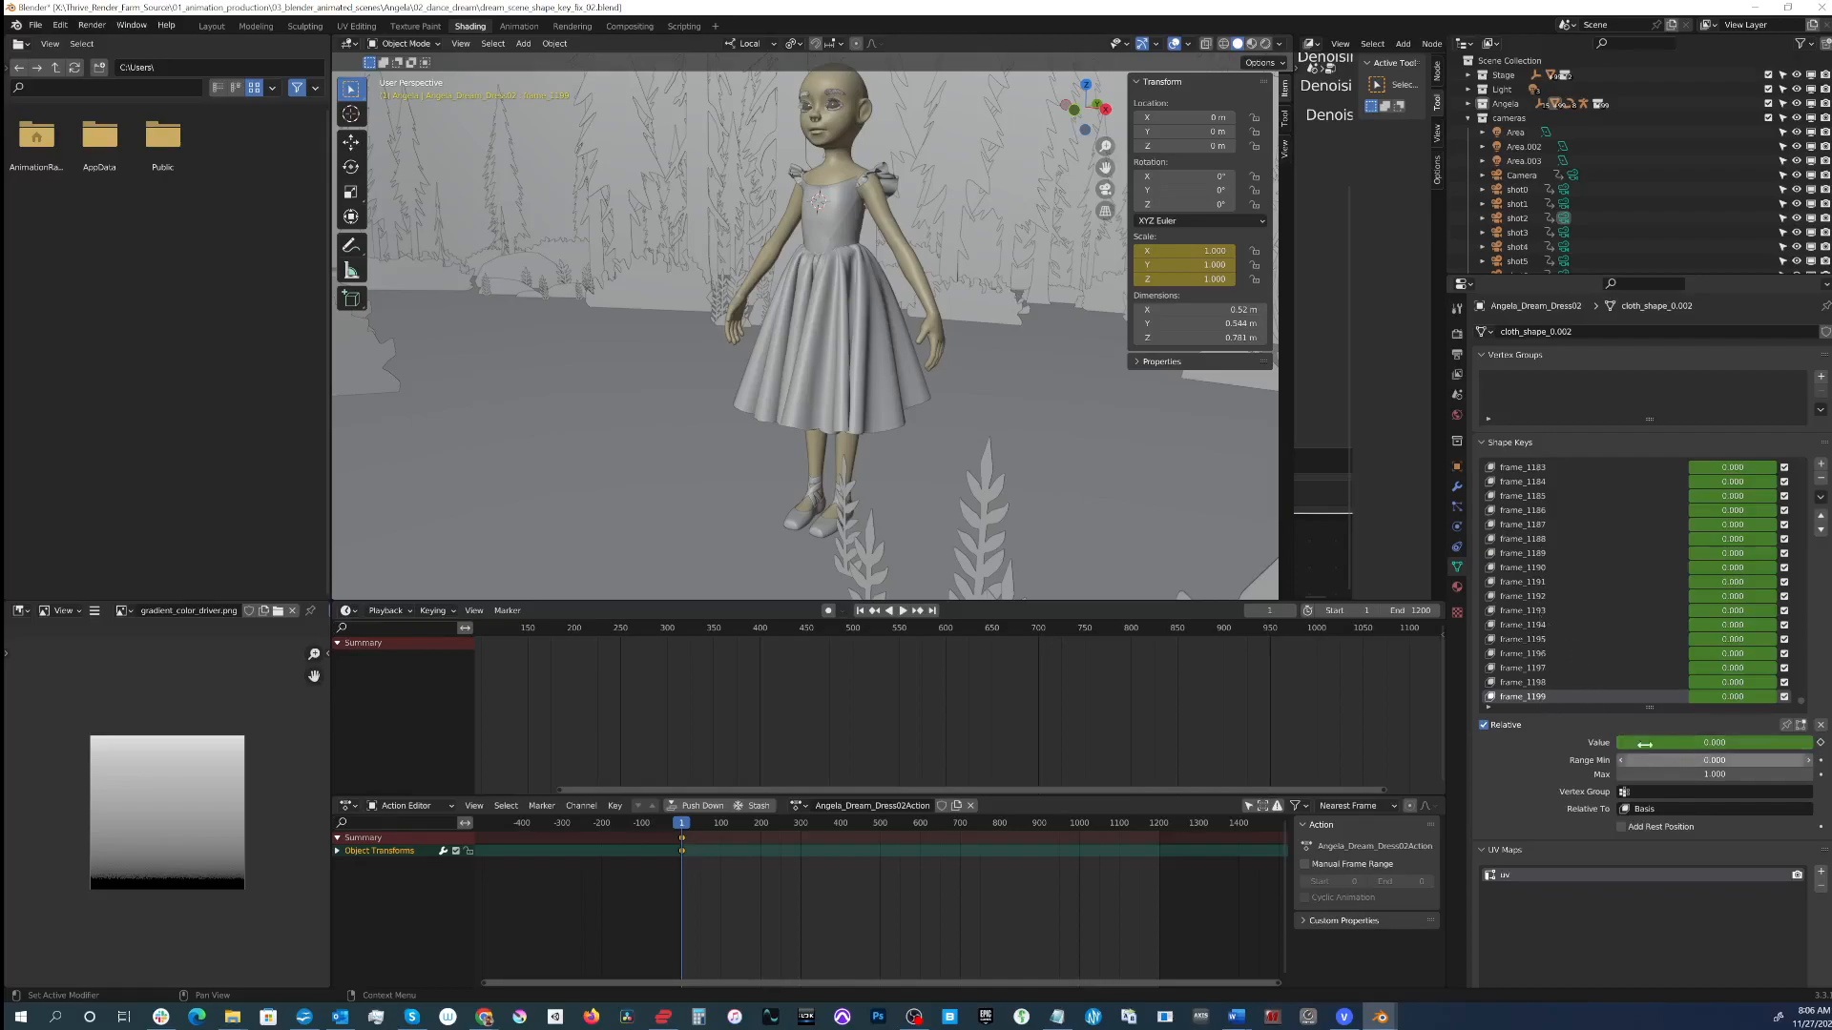
shift+middle_drag(846, 305, 823, 357)
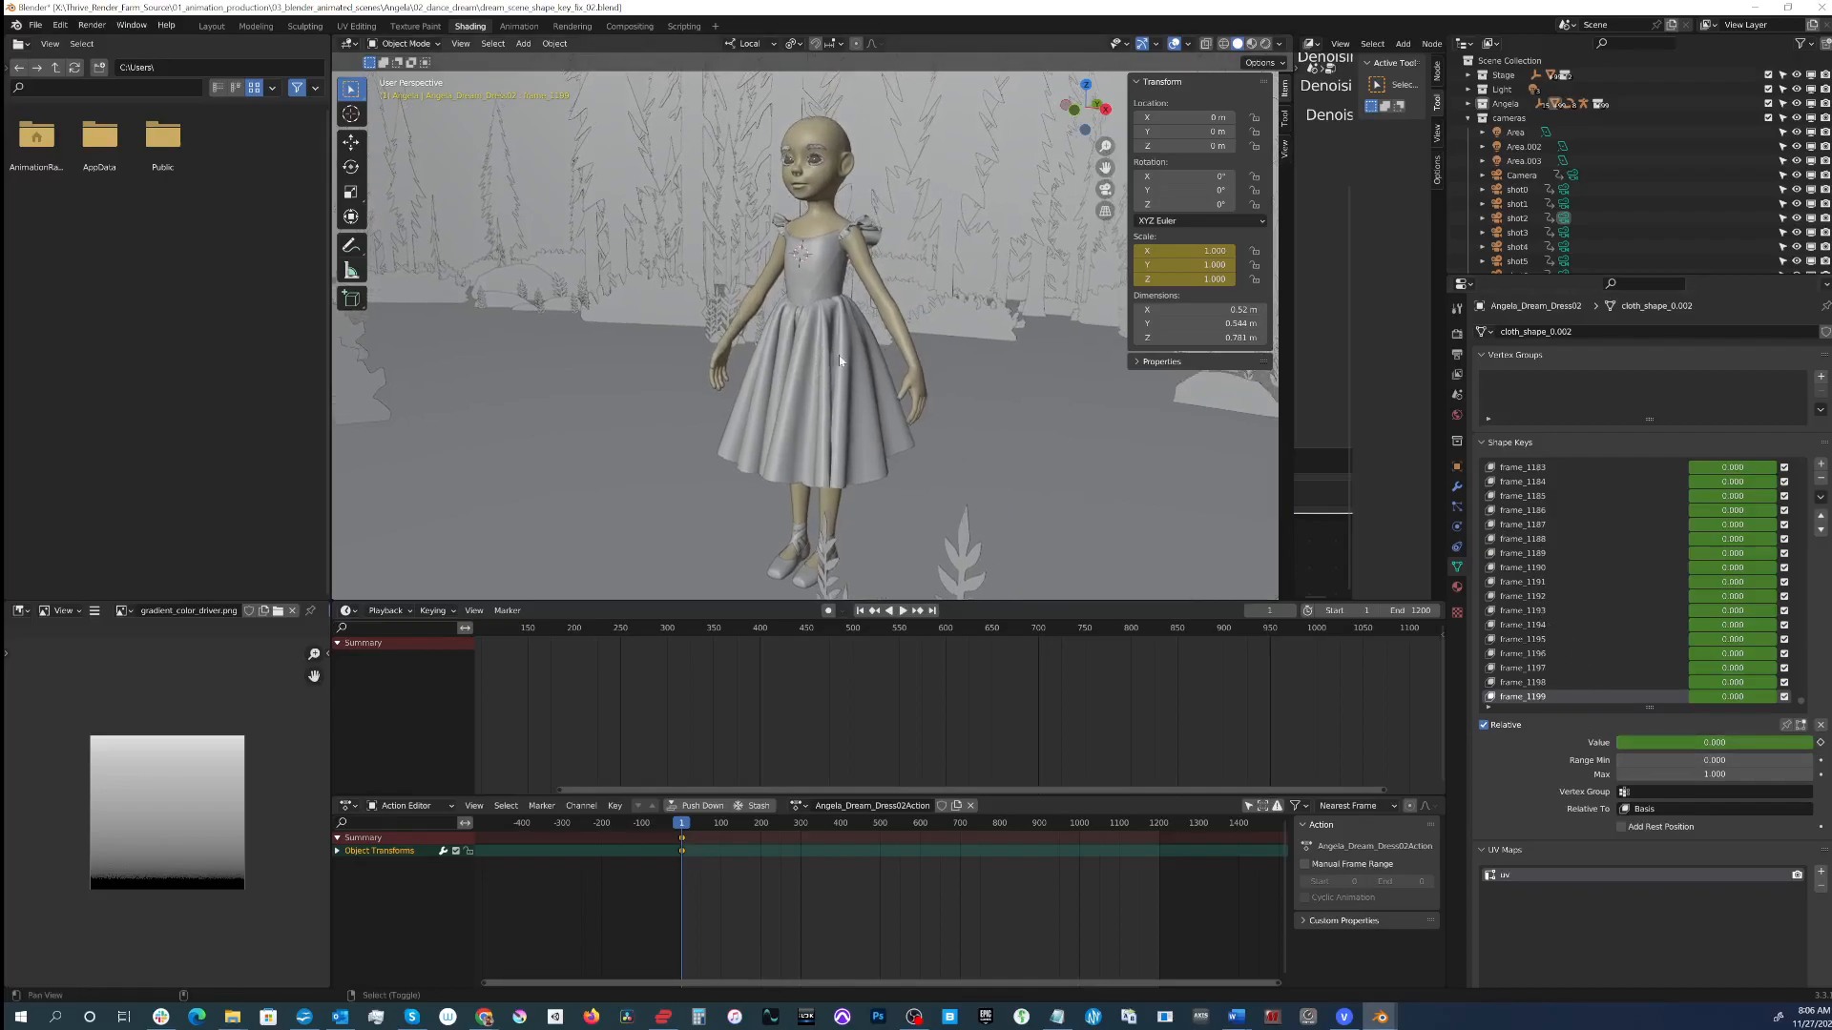
click(757, 370)
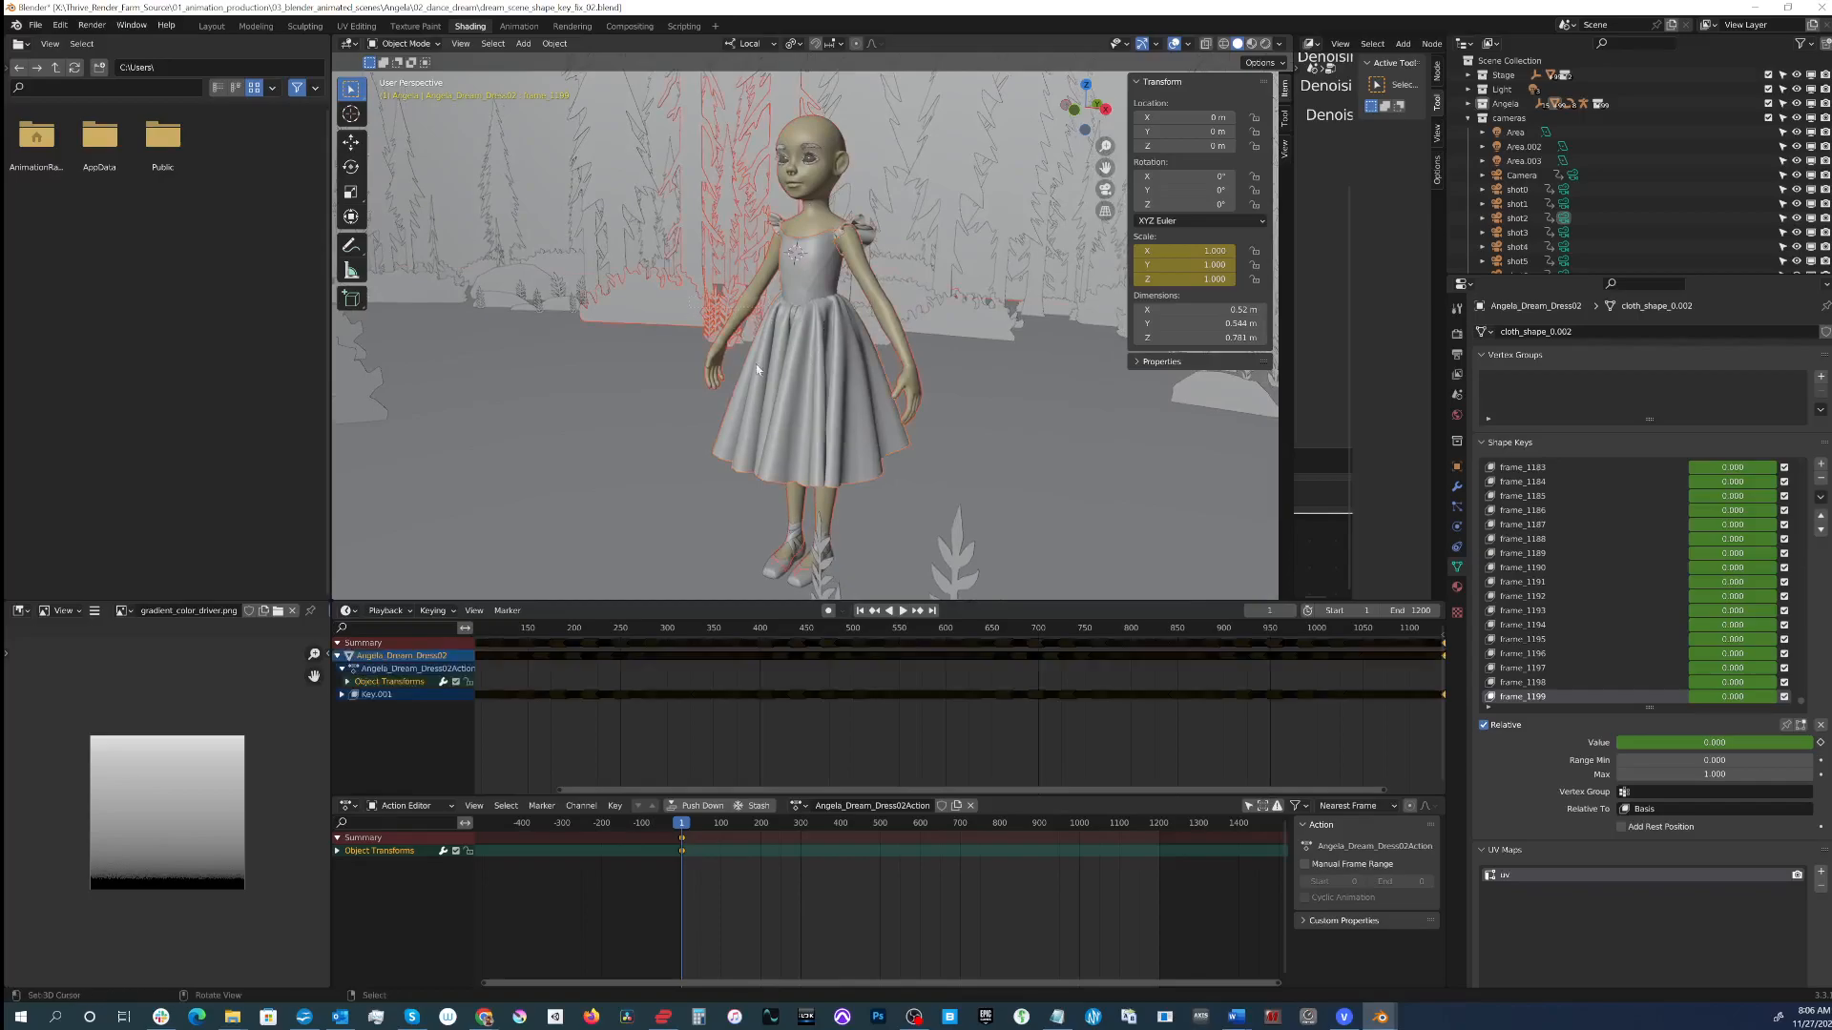
click(840, 352)
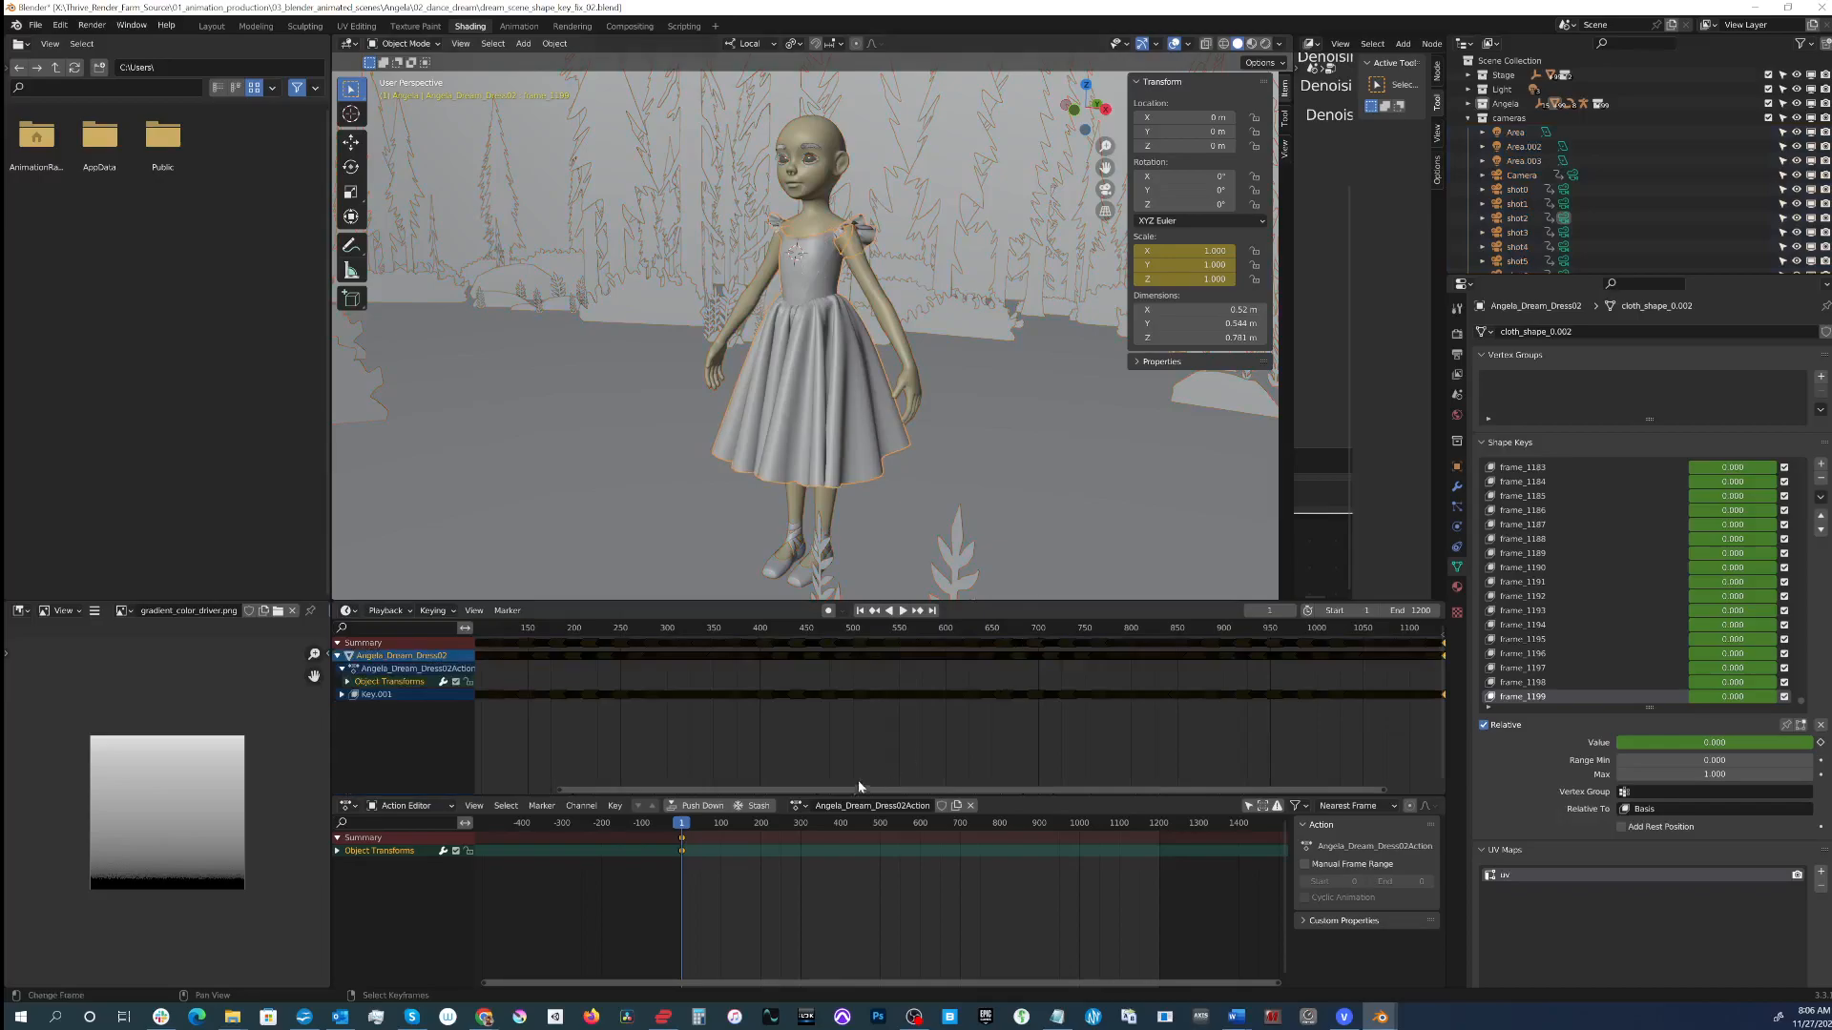
Step: Scrub the animation to frame 534 and back to frame 0, and examine the dress there up close and from the front
drag(680, 826, 893, 827)
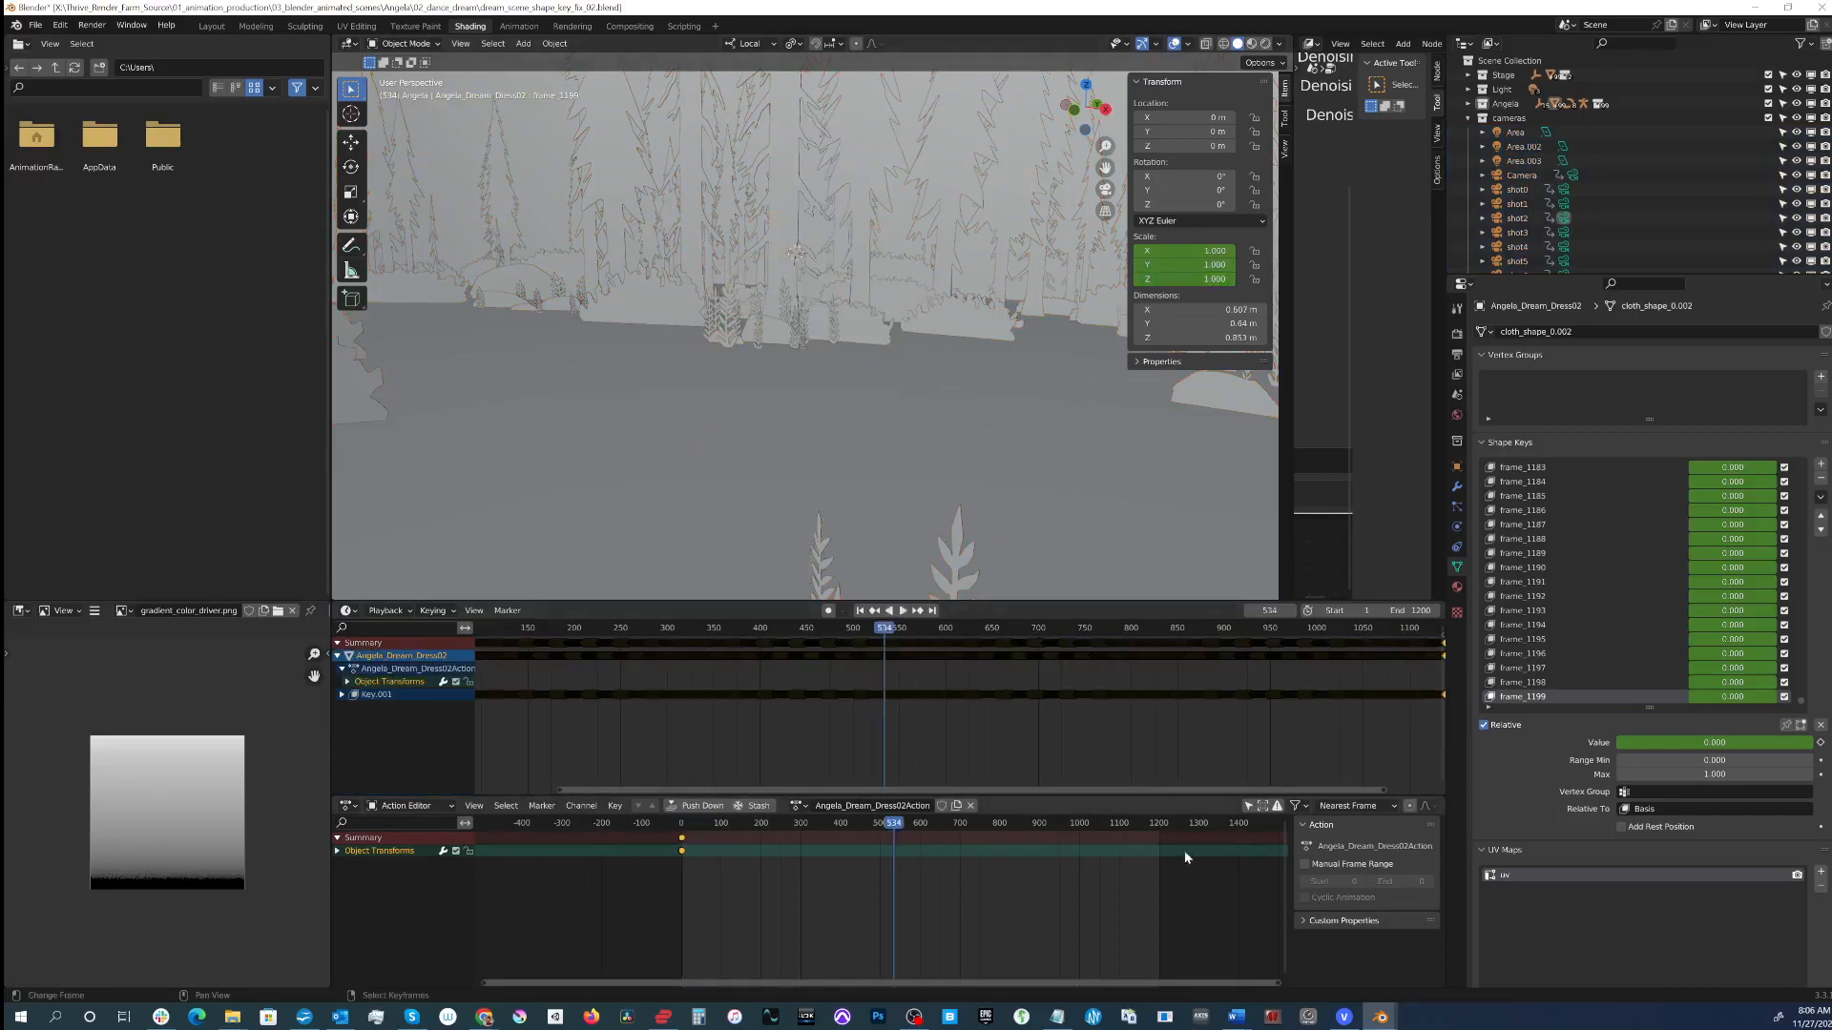
drag(898, 826, 681, 832)
scroll(734, 405, up, 8)
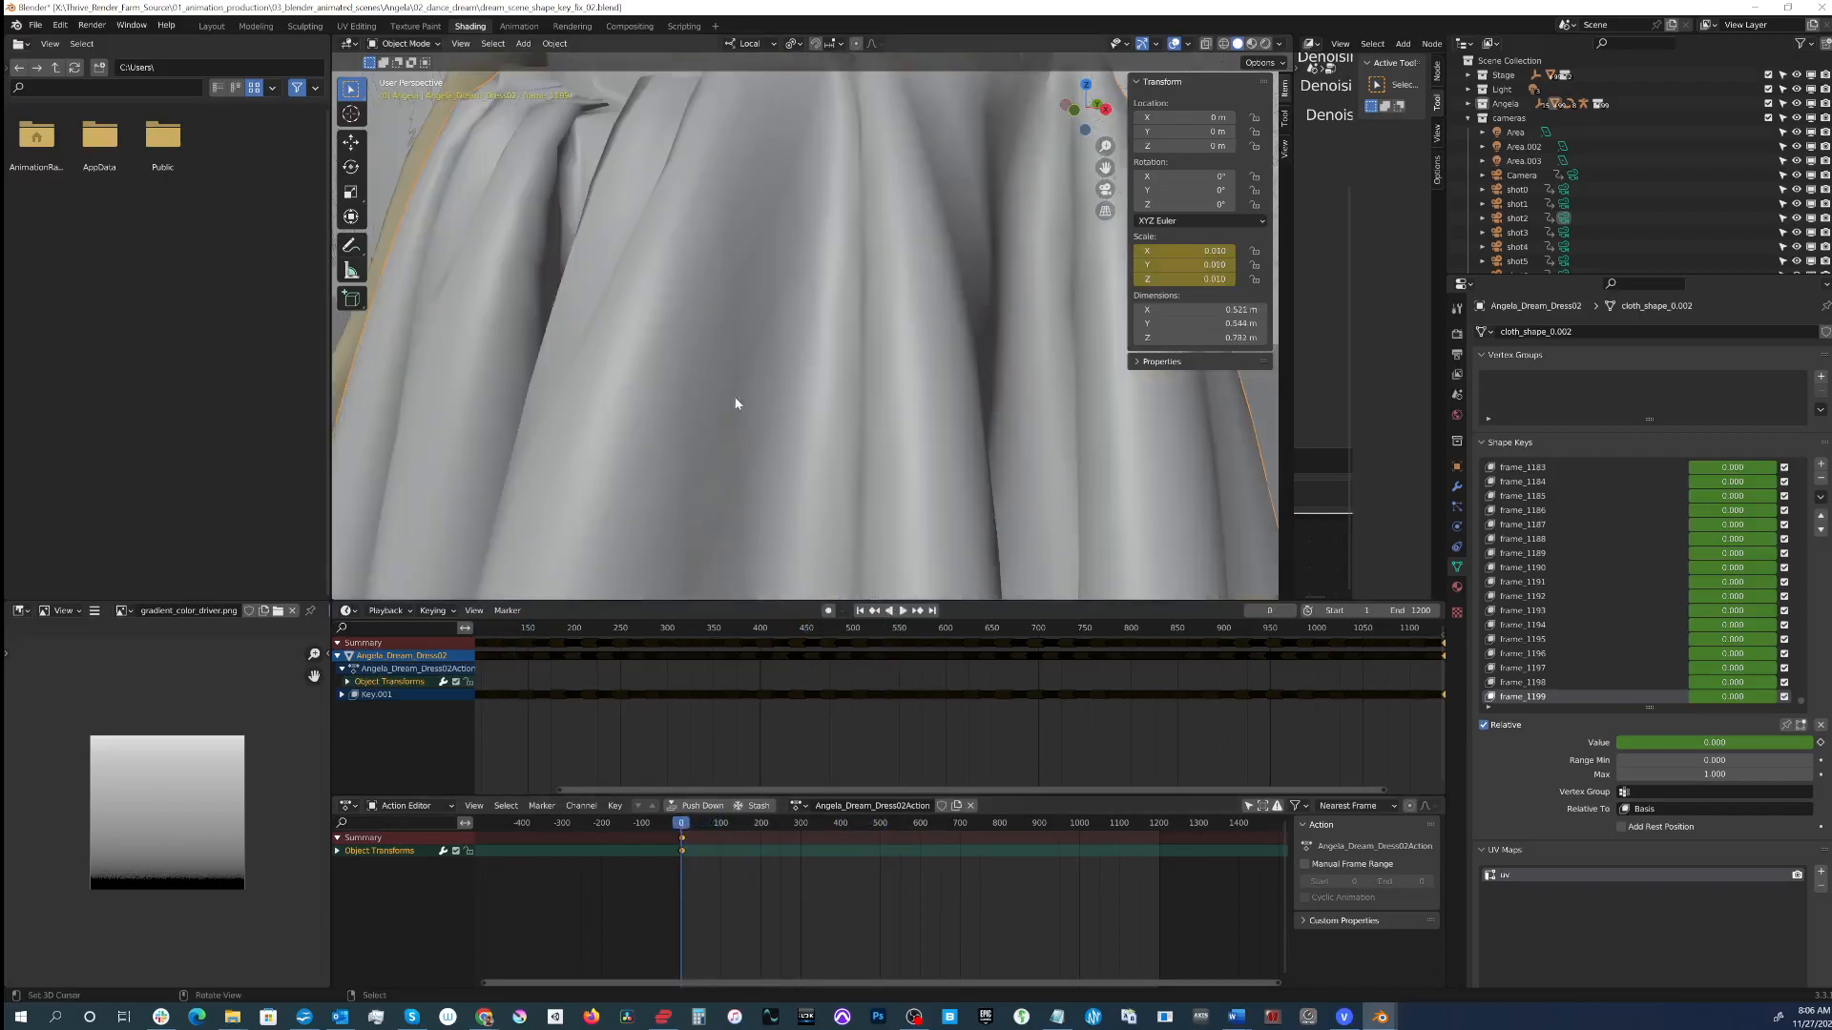
scroll(744, 392, down, 7)
middle_drag(748, 386, 616, 398)
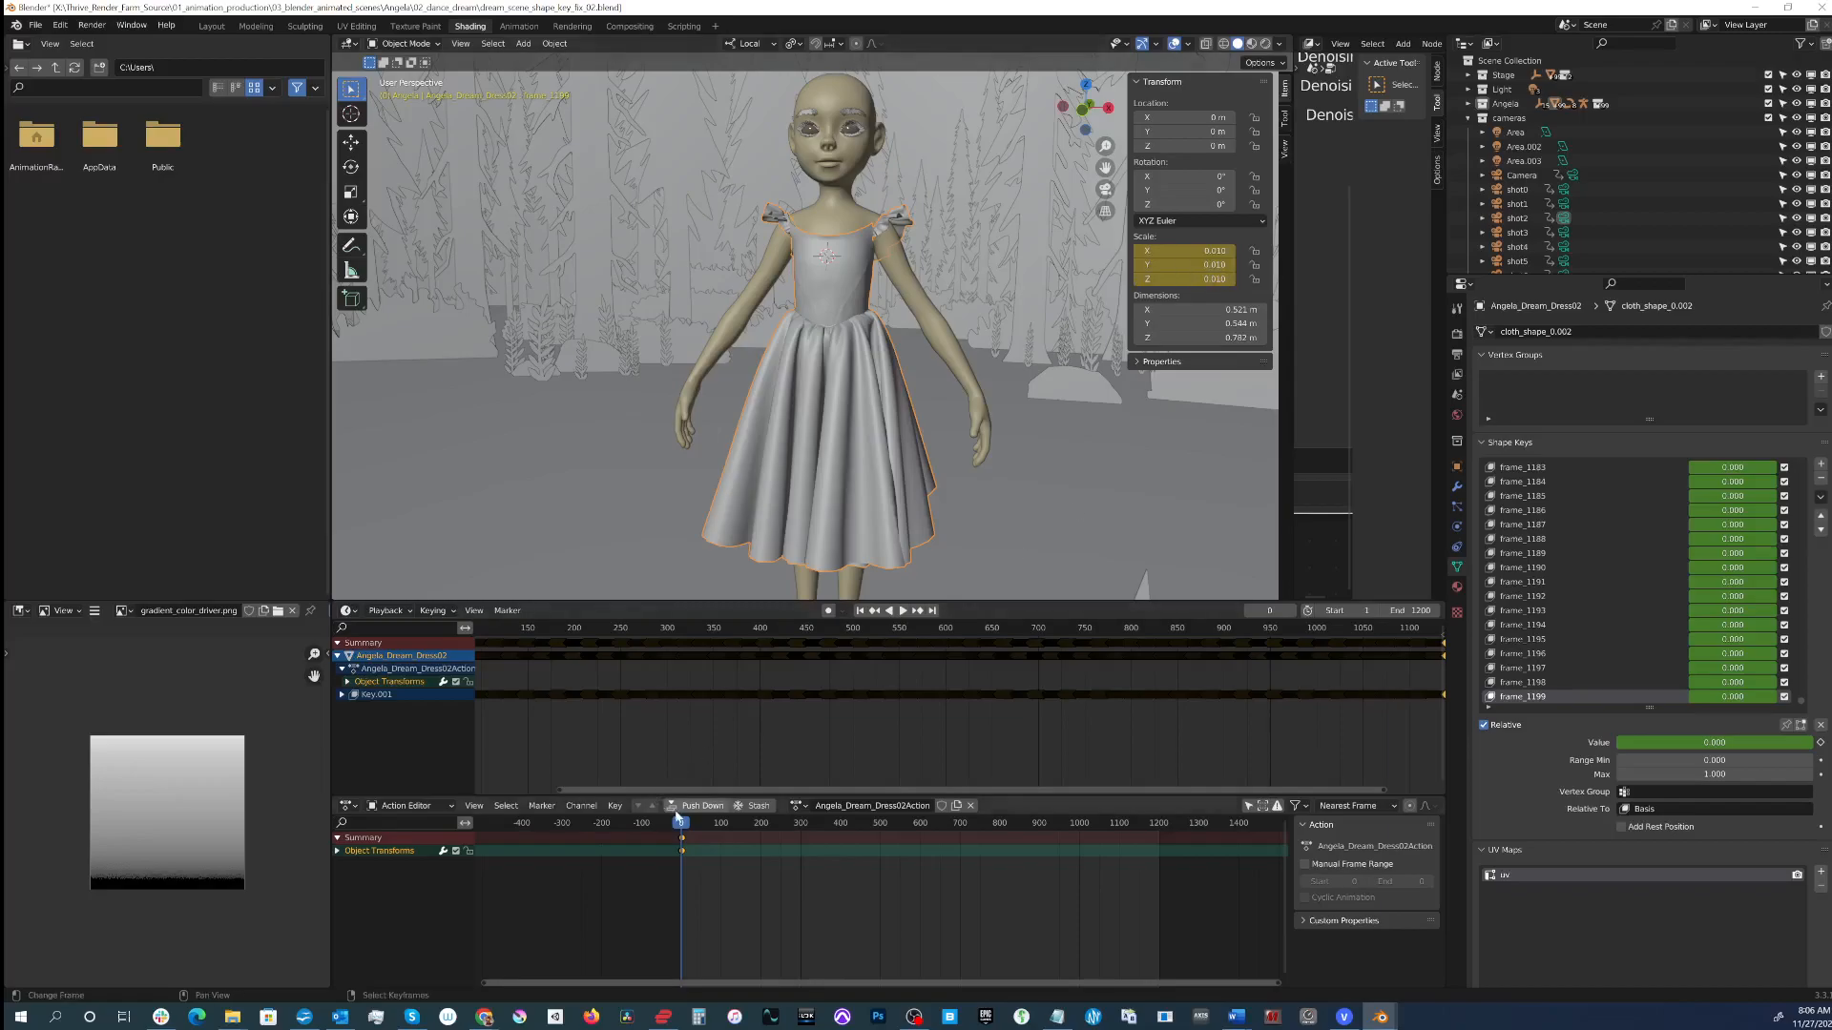
Step: Play a few frames of the dress animation and return to frame 1
key(space)
key(space)
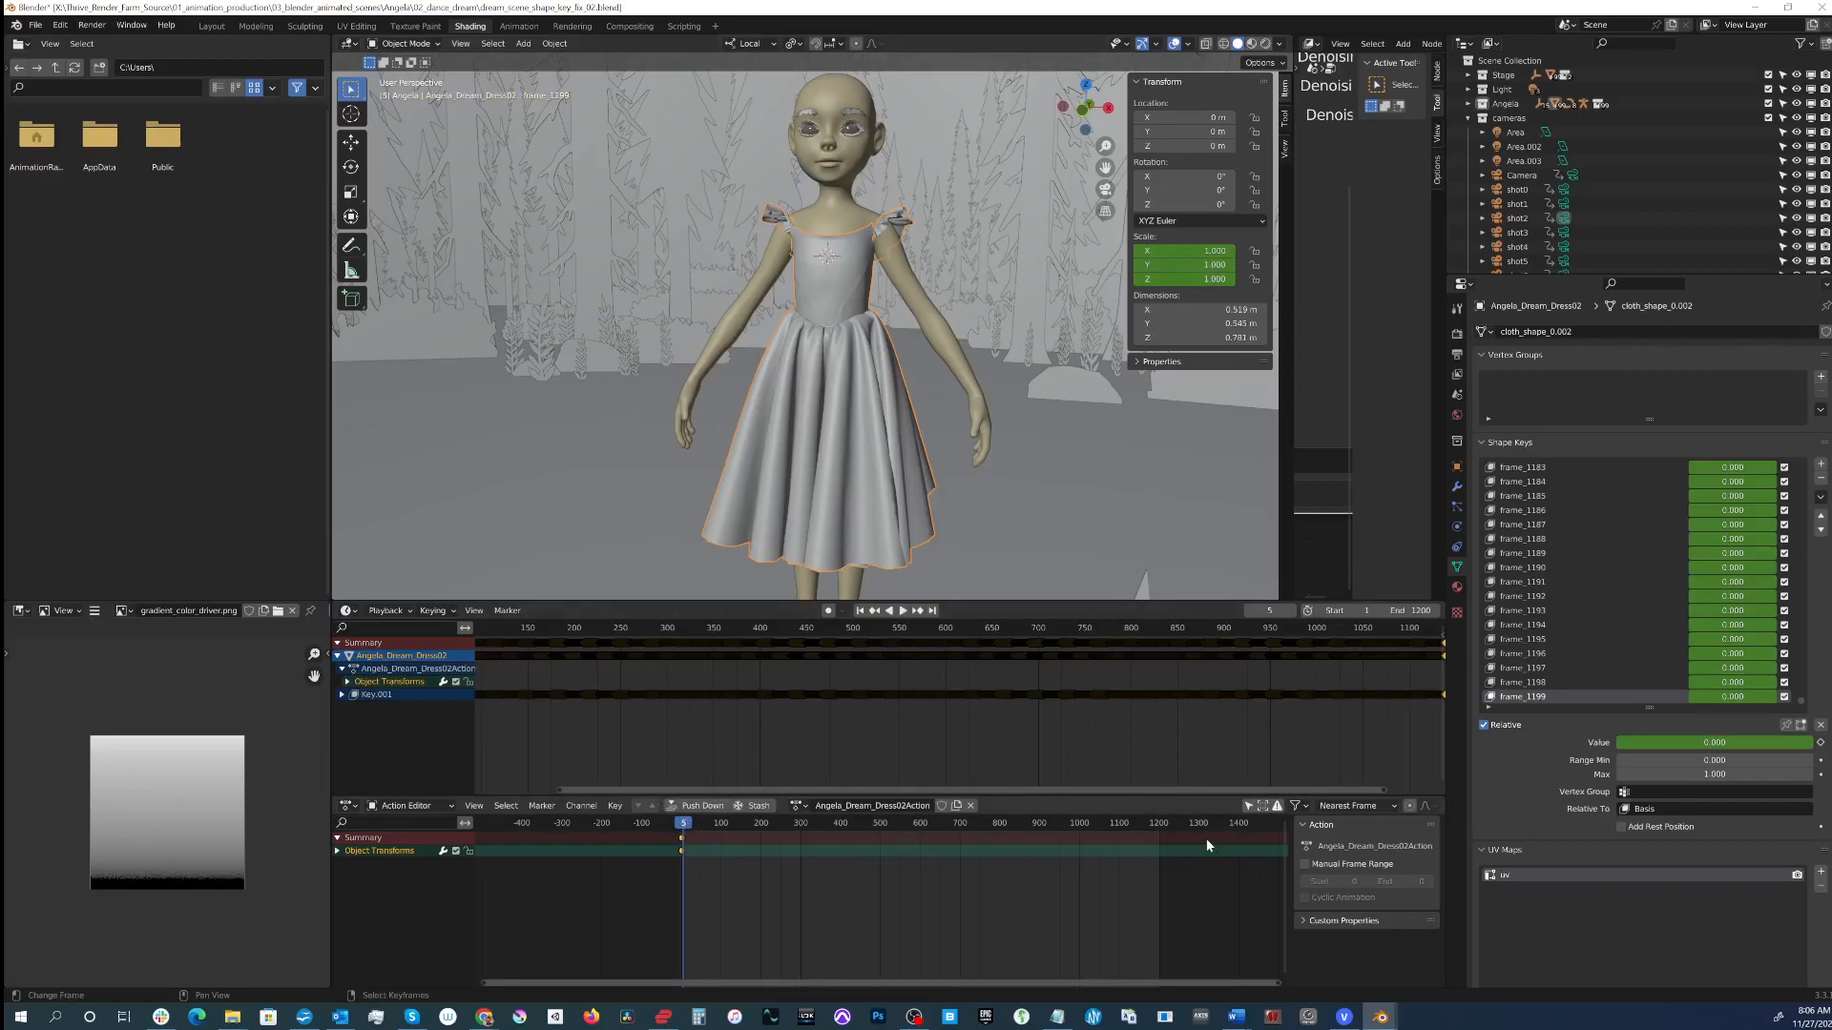
key(shift+Left)
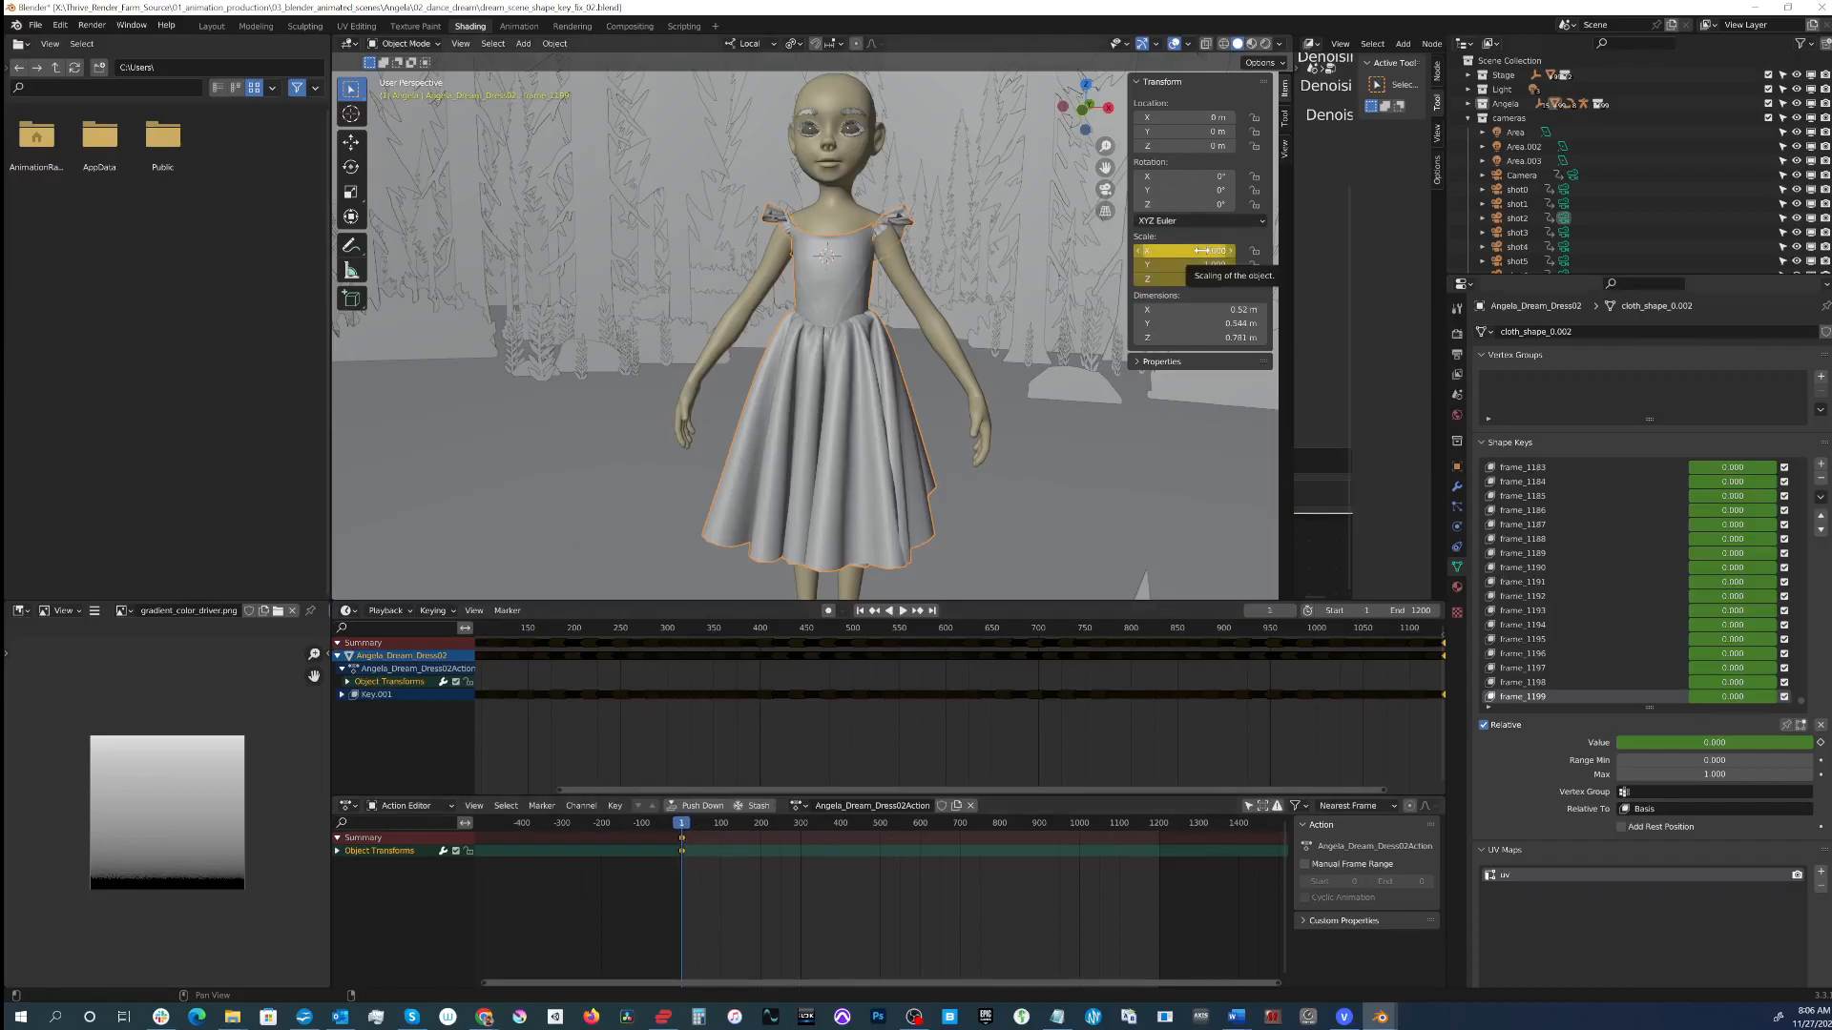
Step: Set the dress's X, Y and Z scale to 0.01 at frame 1
click(1203, 254)
text(0)
key(Tab)
text(.01)
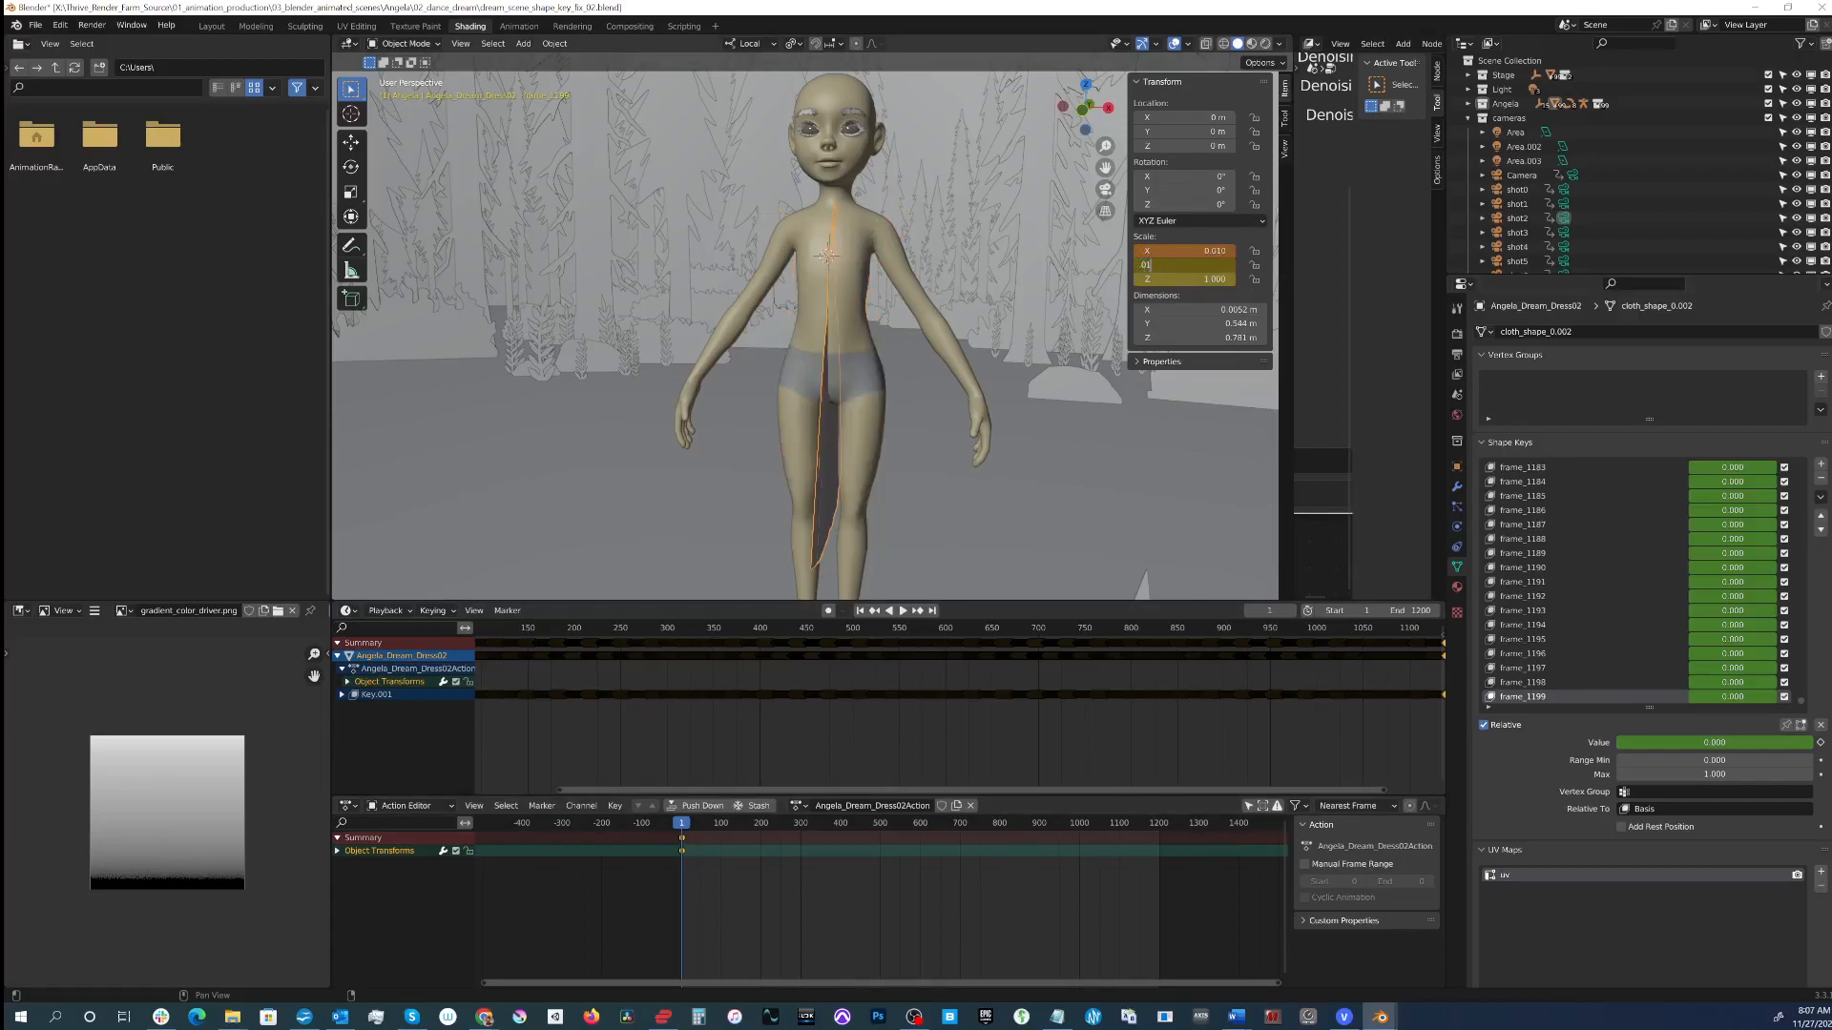
key(Tab)
text(.01)
key(Return)
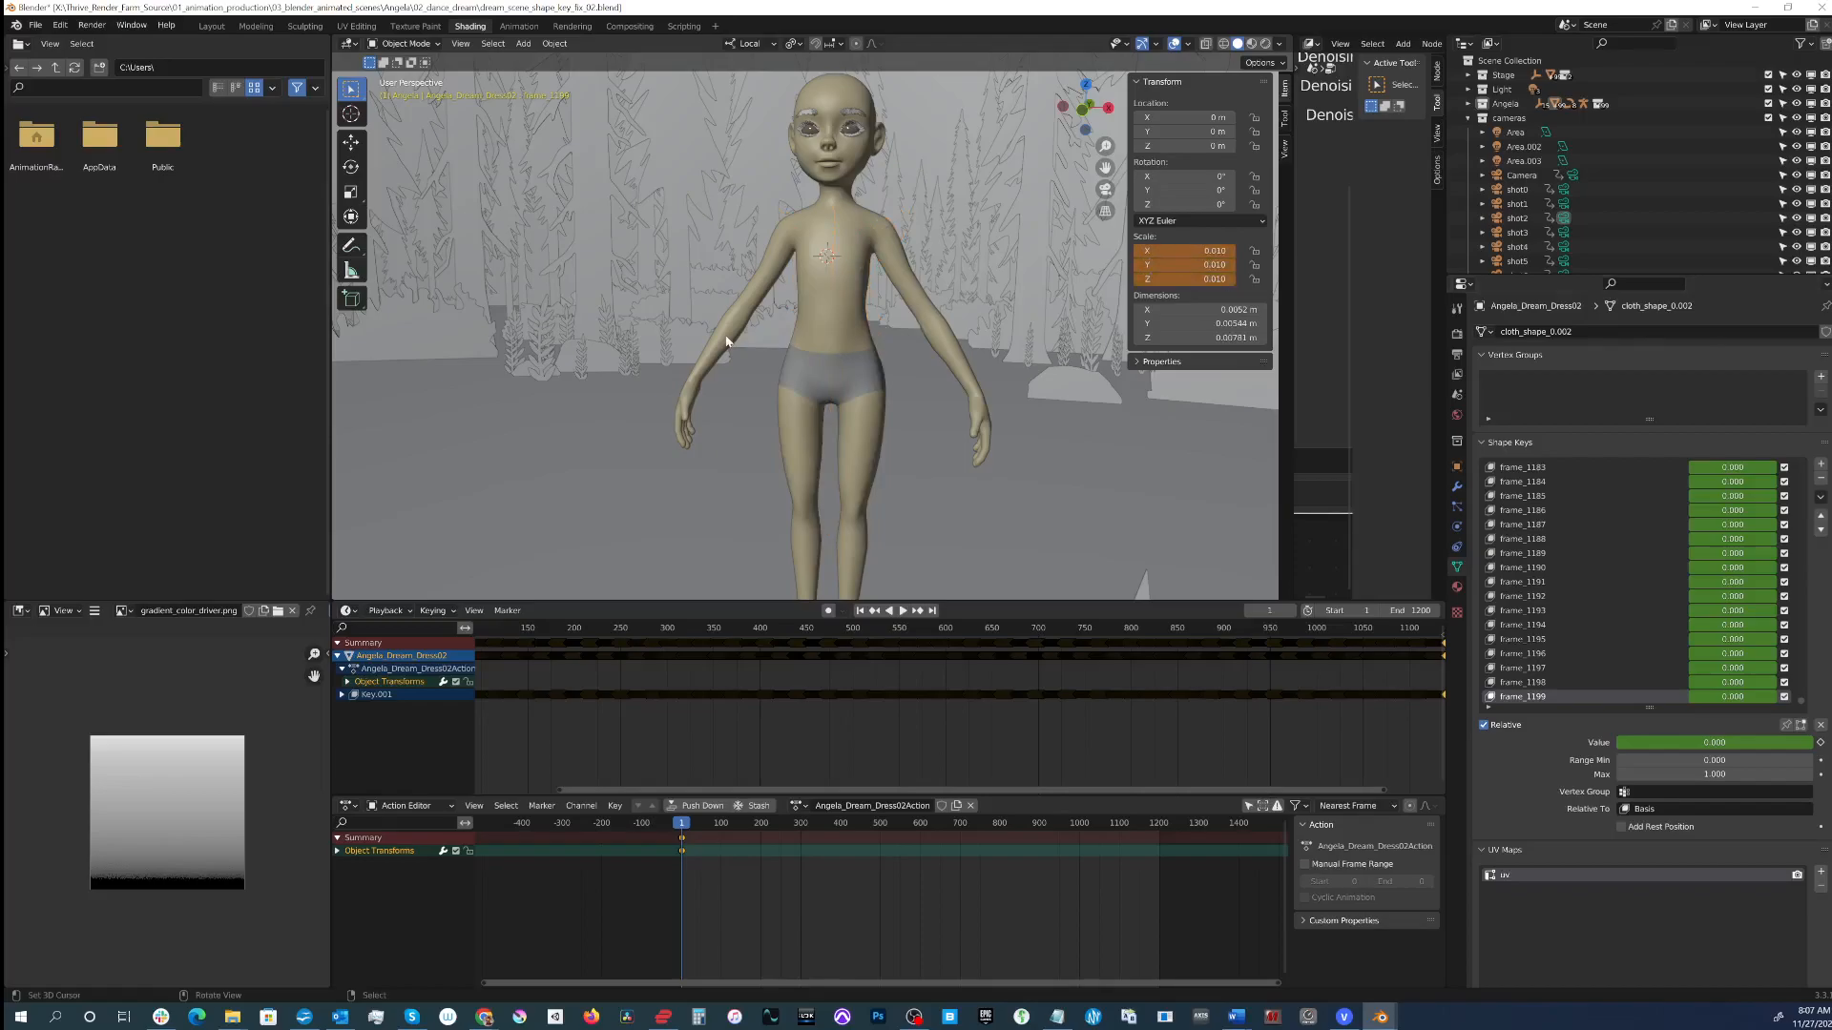
Step: Frame the scaled-down dress in the viewport and examine it from a distance
key(KP_Decimal)
scroll(724, 337, down, 6)
alt+drag(845, 313, 813, 351)
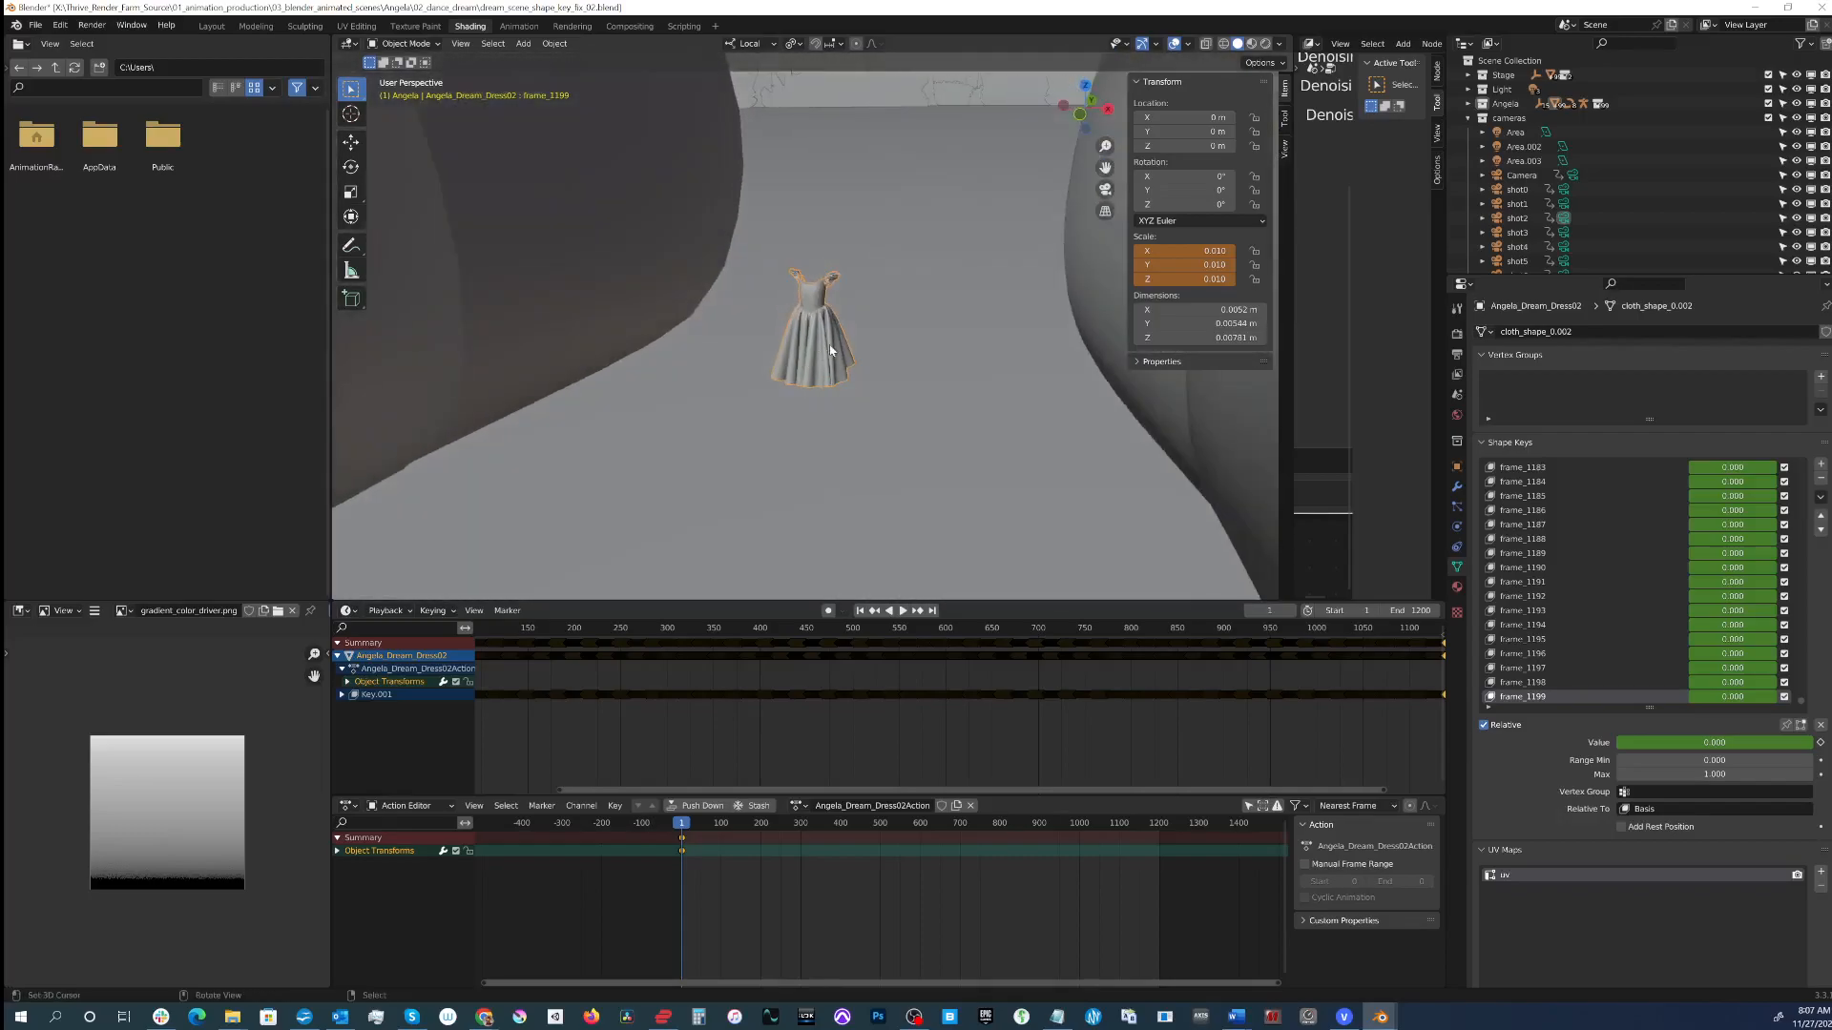
Step: Play a few frames of the dress animation from frame 0 and examine the dress up close on the ballerina
click(680, 826)
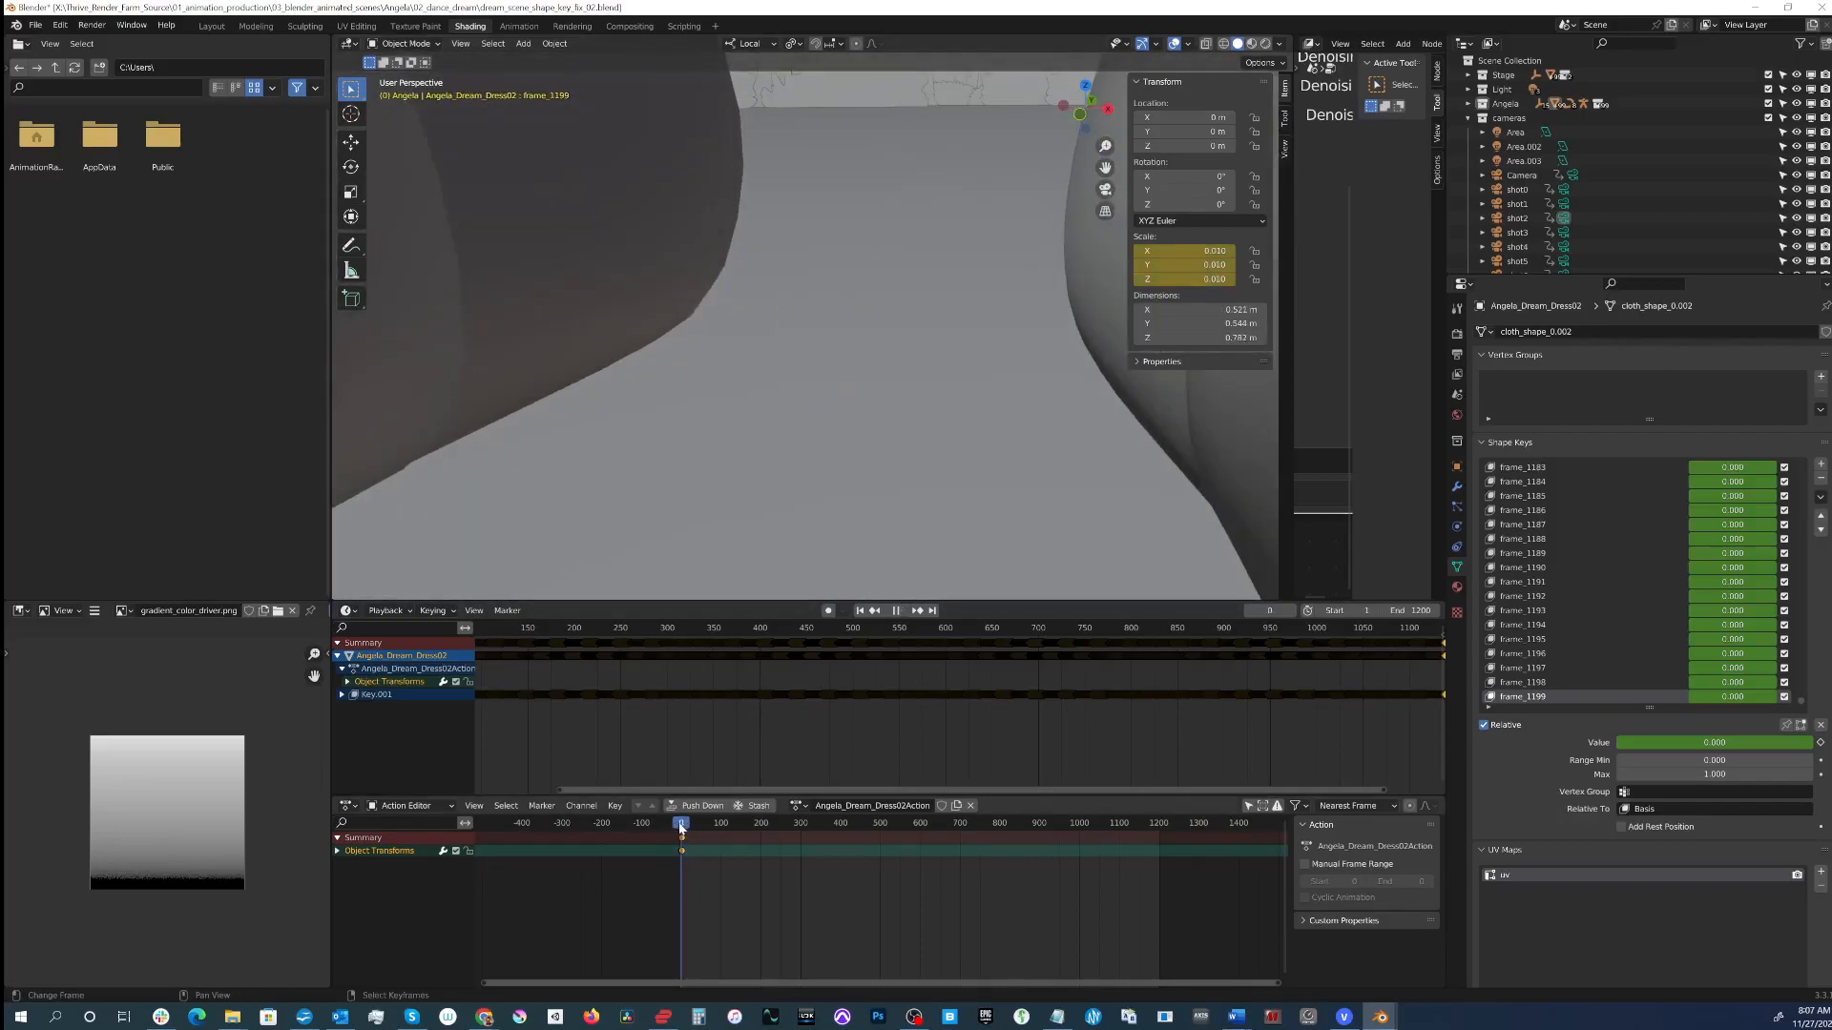
key(space)
key(space)
scroll(794, 330, down, 20)
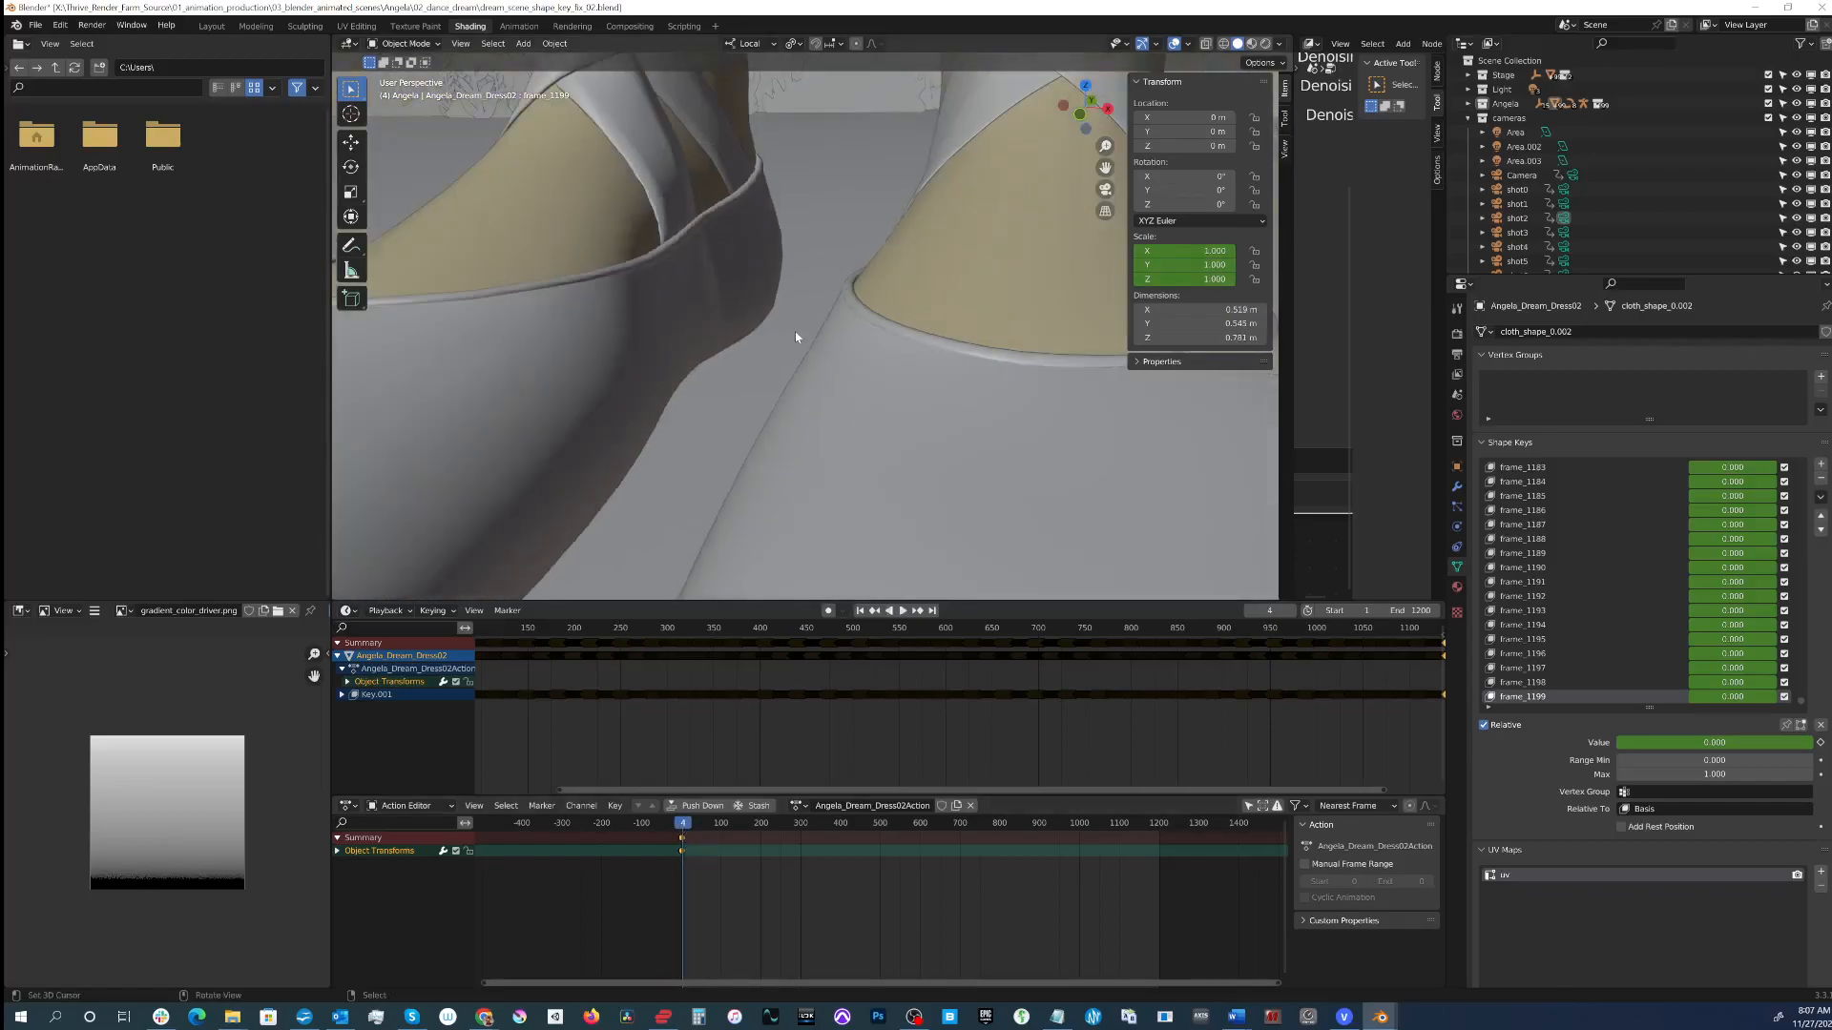
alt+shift+drag(866, 134, 871, 238)
shift+middle_drag(871, 243, 888, 401)
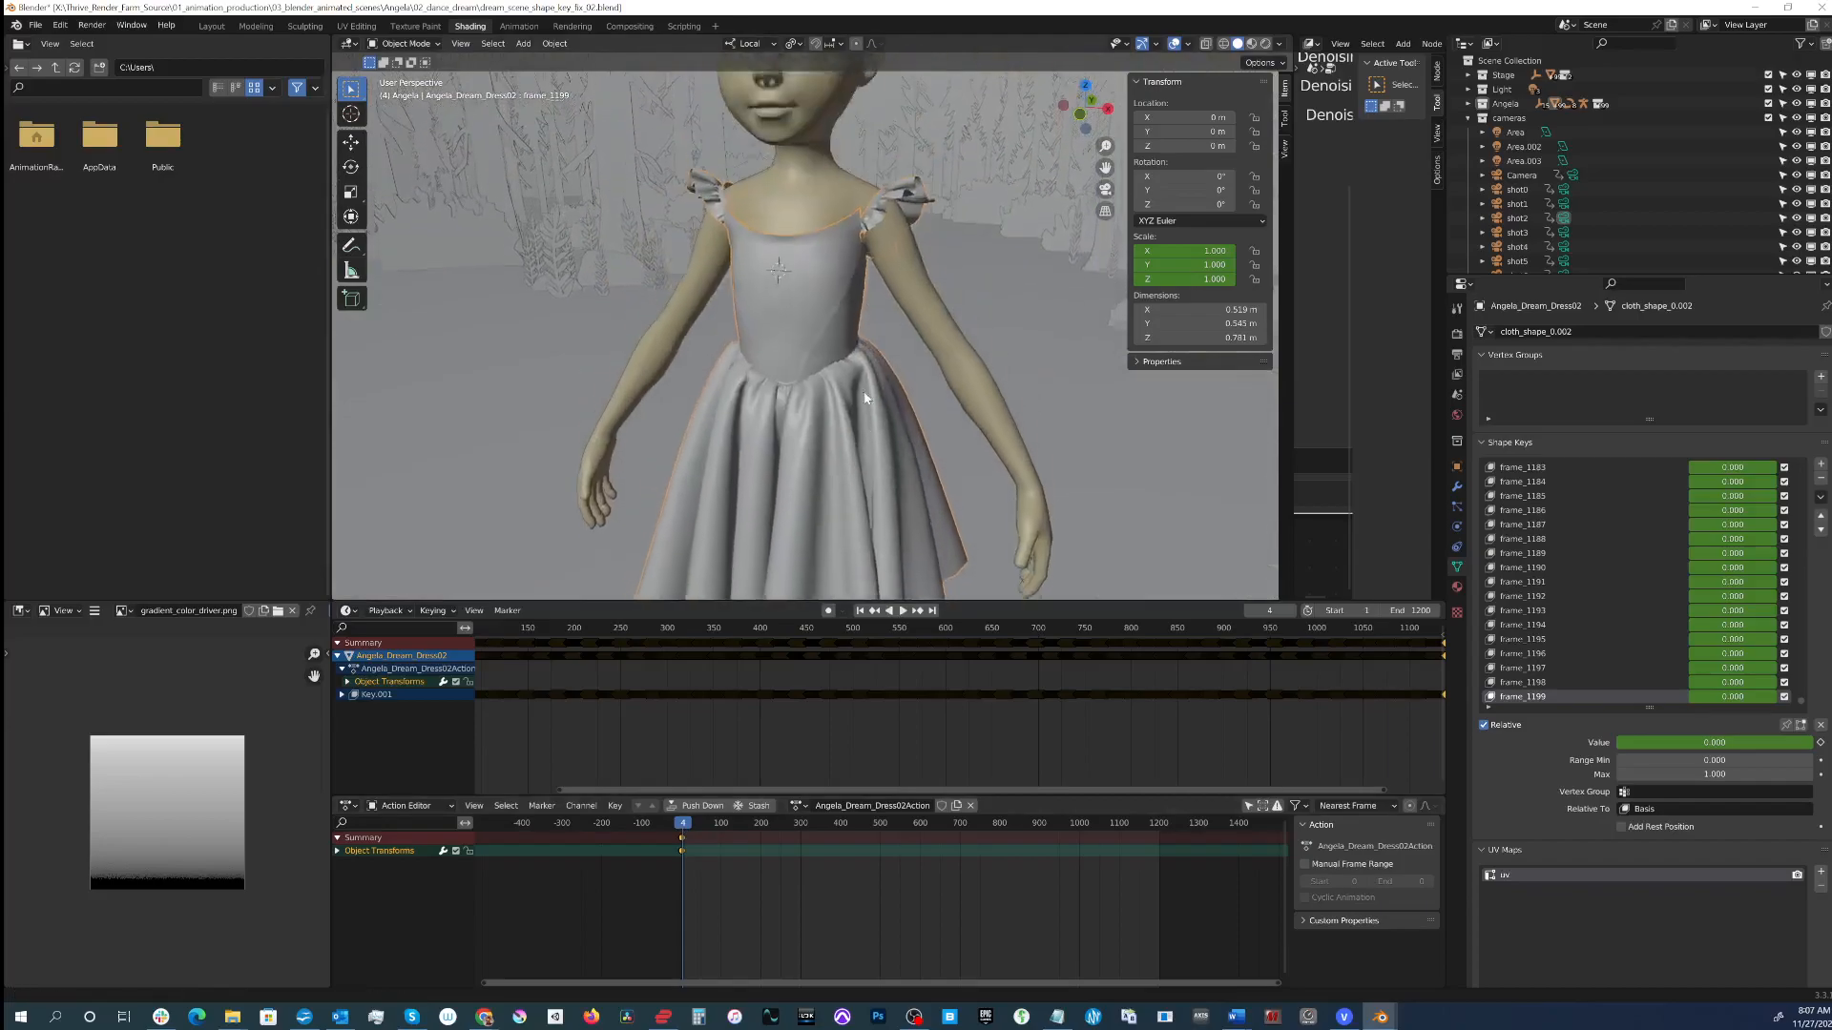
scroll(899, 397, up, 6)
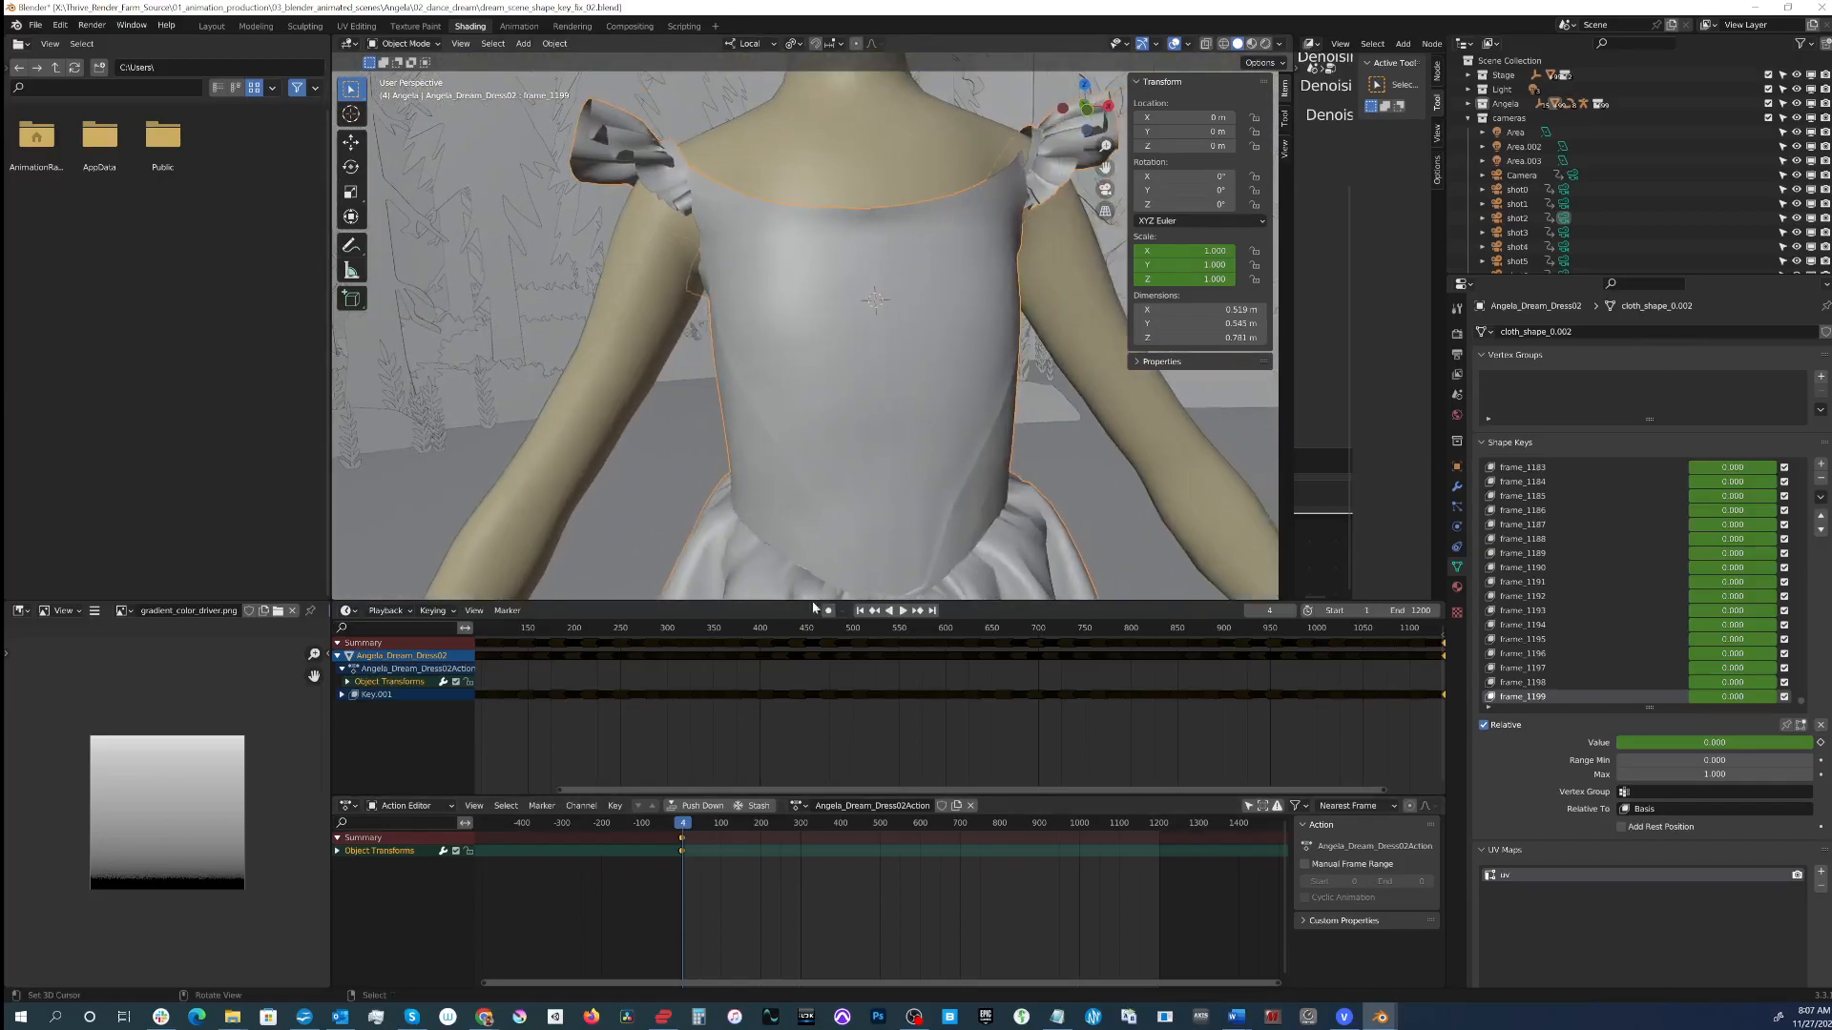
Step: Compare the dress's scale at frames 0 and 1, and view the whole character at frame 1
drag(682, 825, 680, 826)
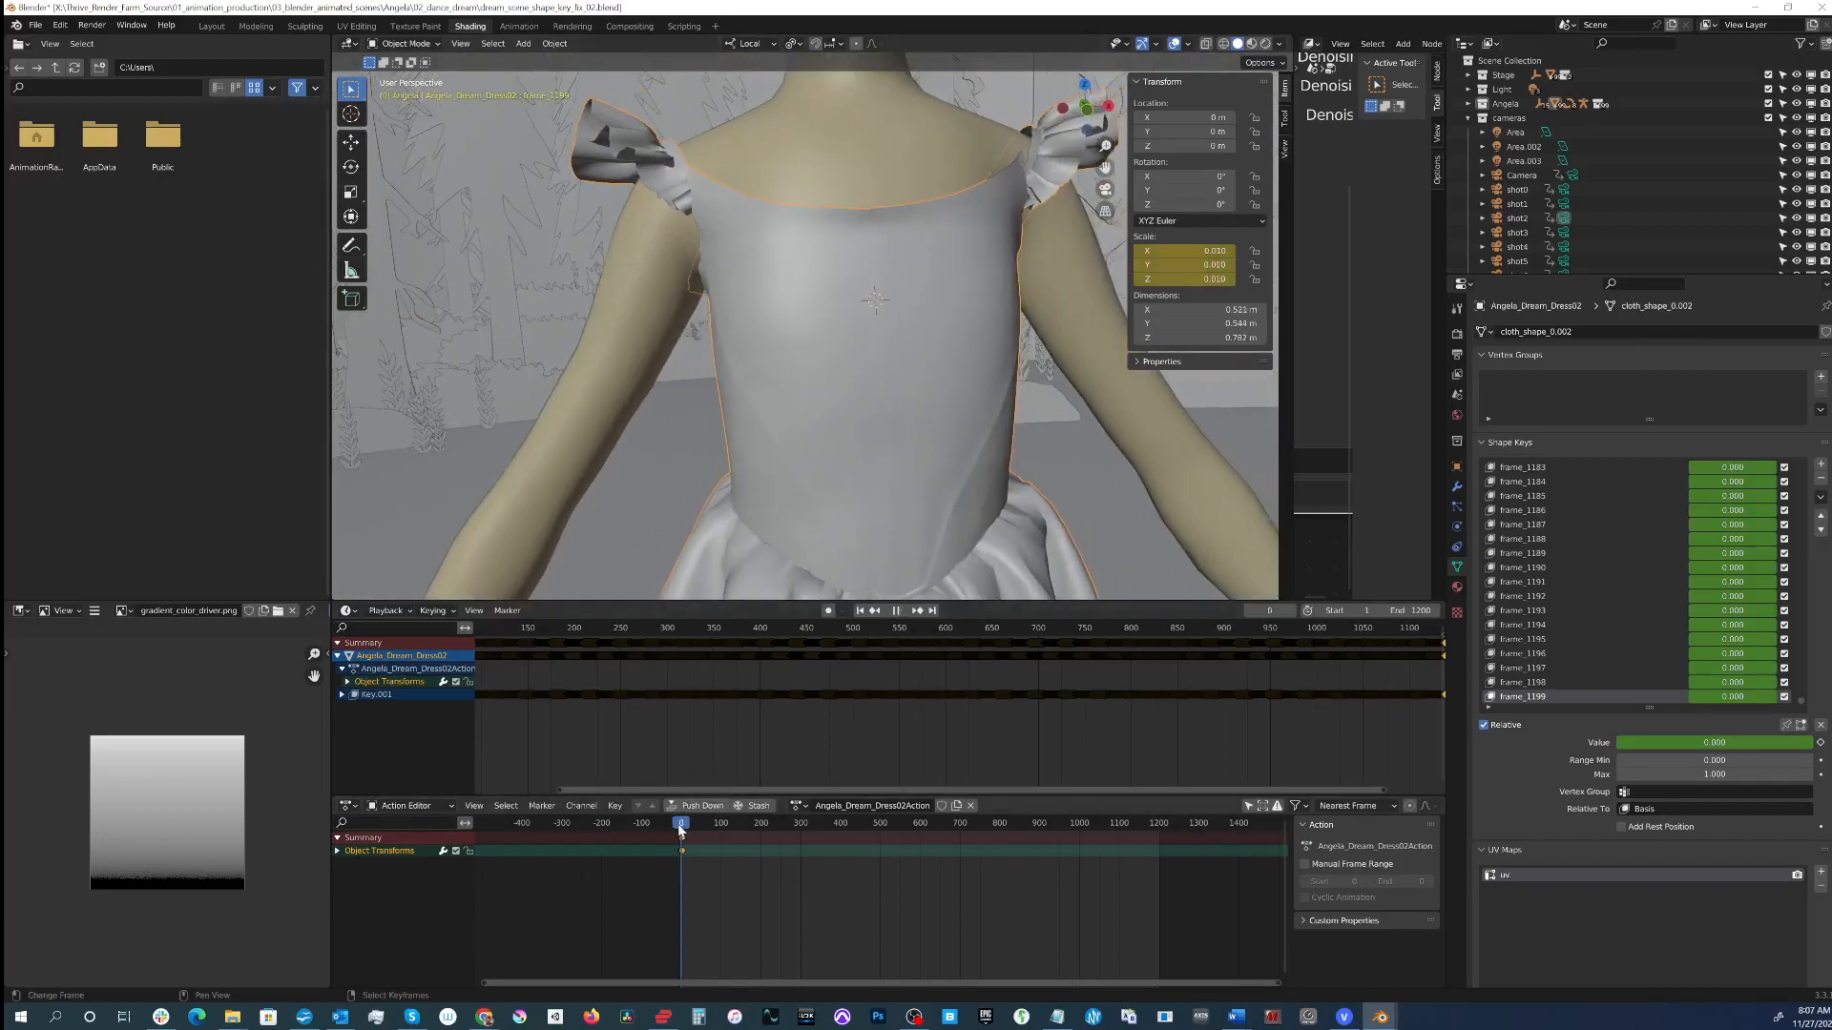
click(683, 826)
drag(683, 828, 682, 828)
click(683, 826)
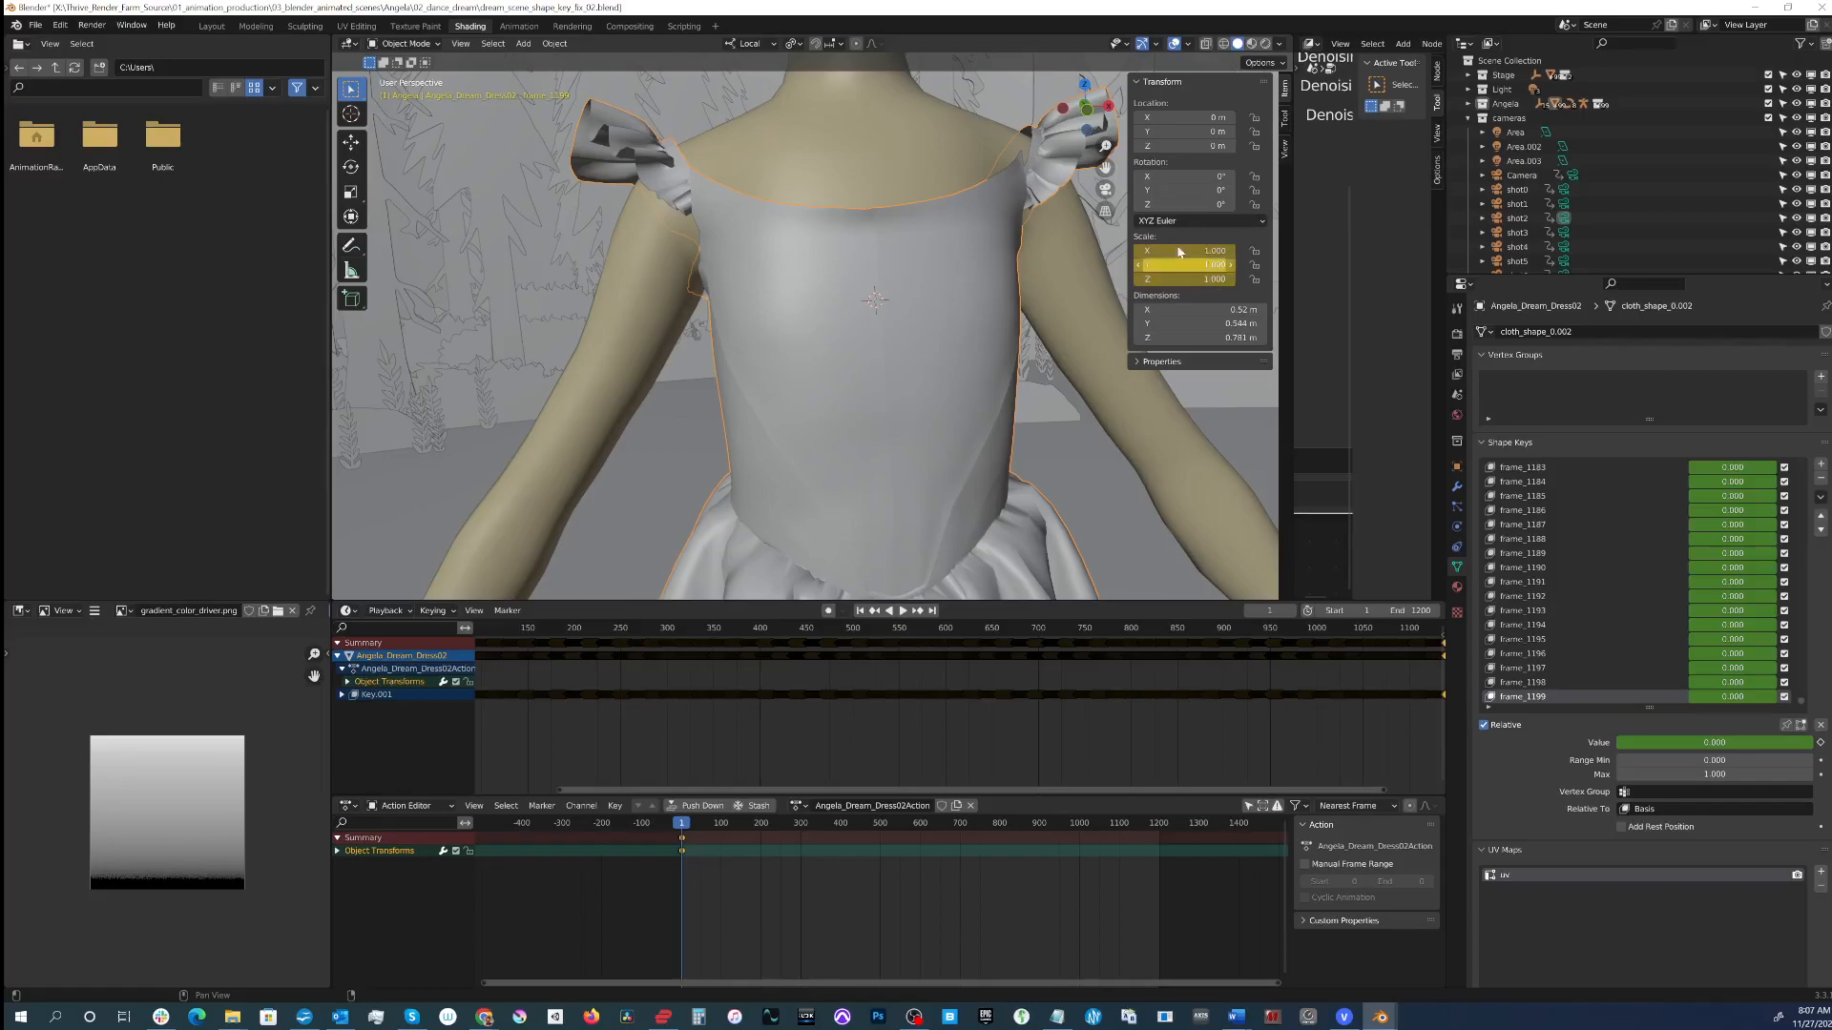
scroll(780, 281, down, 5)
shift+middle_drag(781, 281, 894, 341)
scroll(753, 256, down, 5)
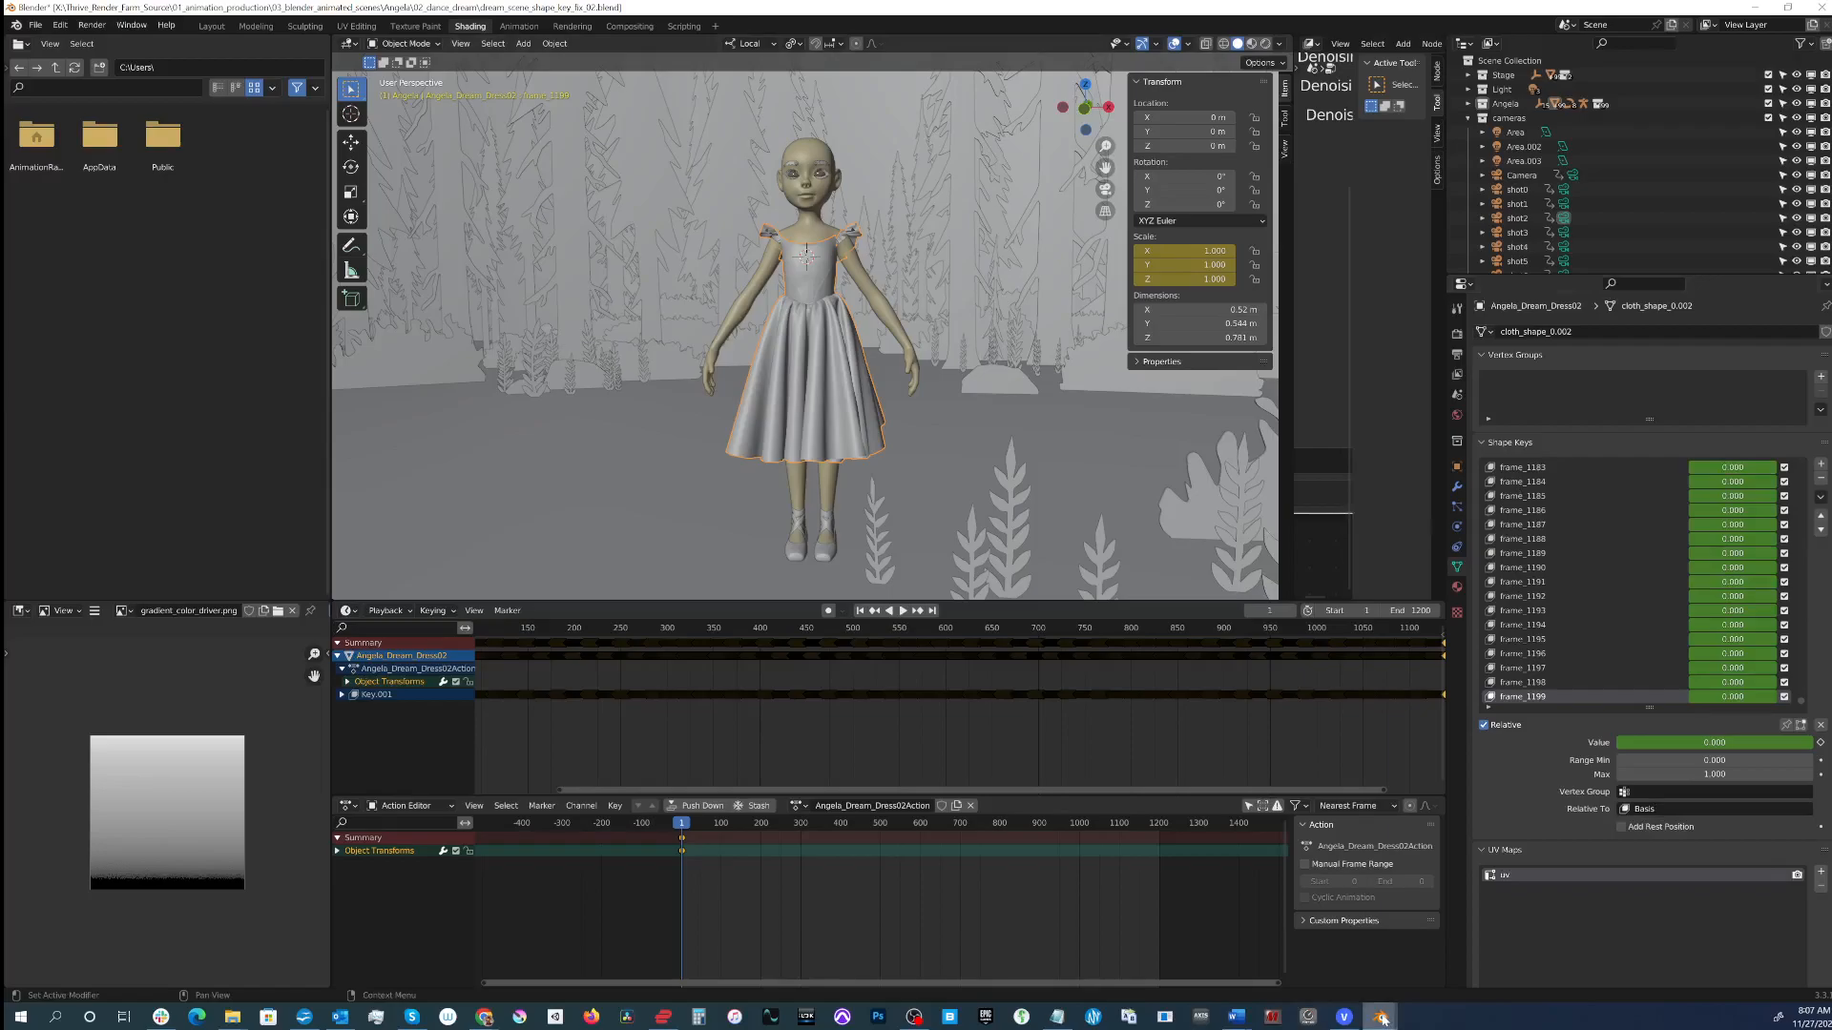
Step: Switch to the Blender window with the dress sculpt corrections, view the dress from behind, and restore the full editor layout
mouse_move(1382, 1019)
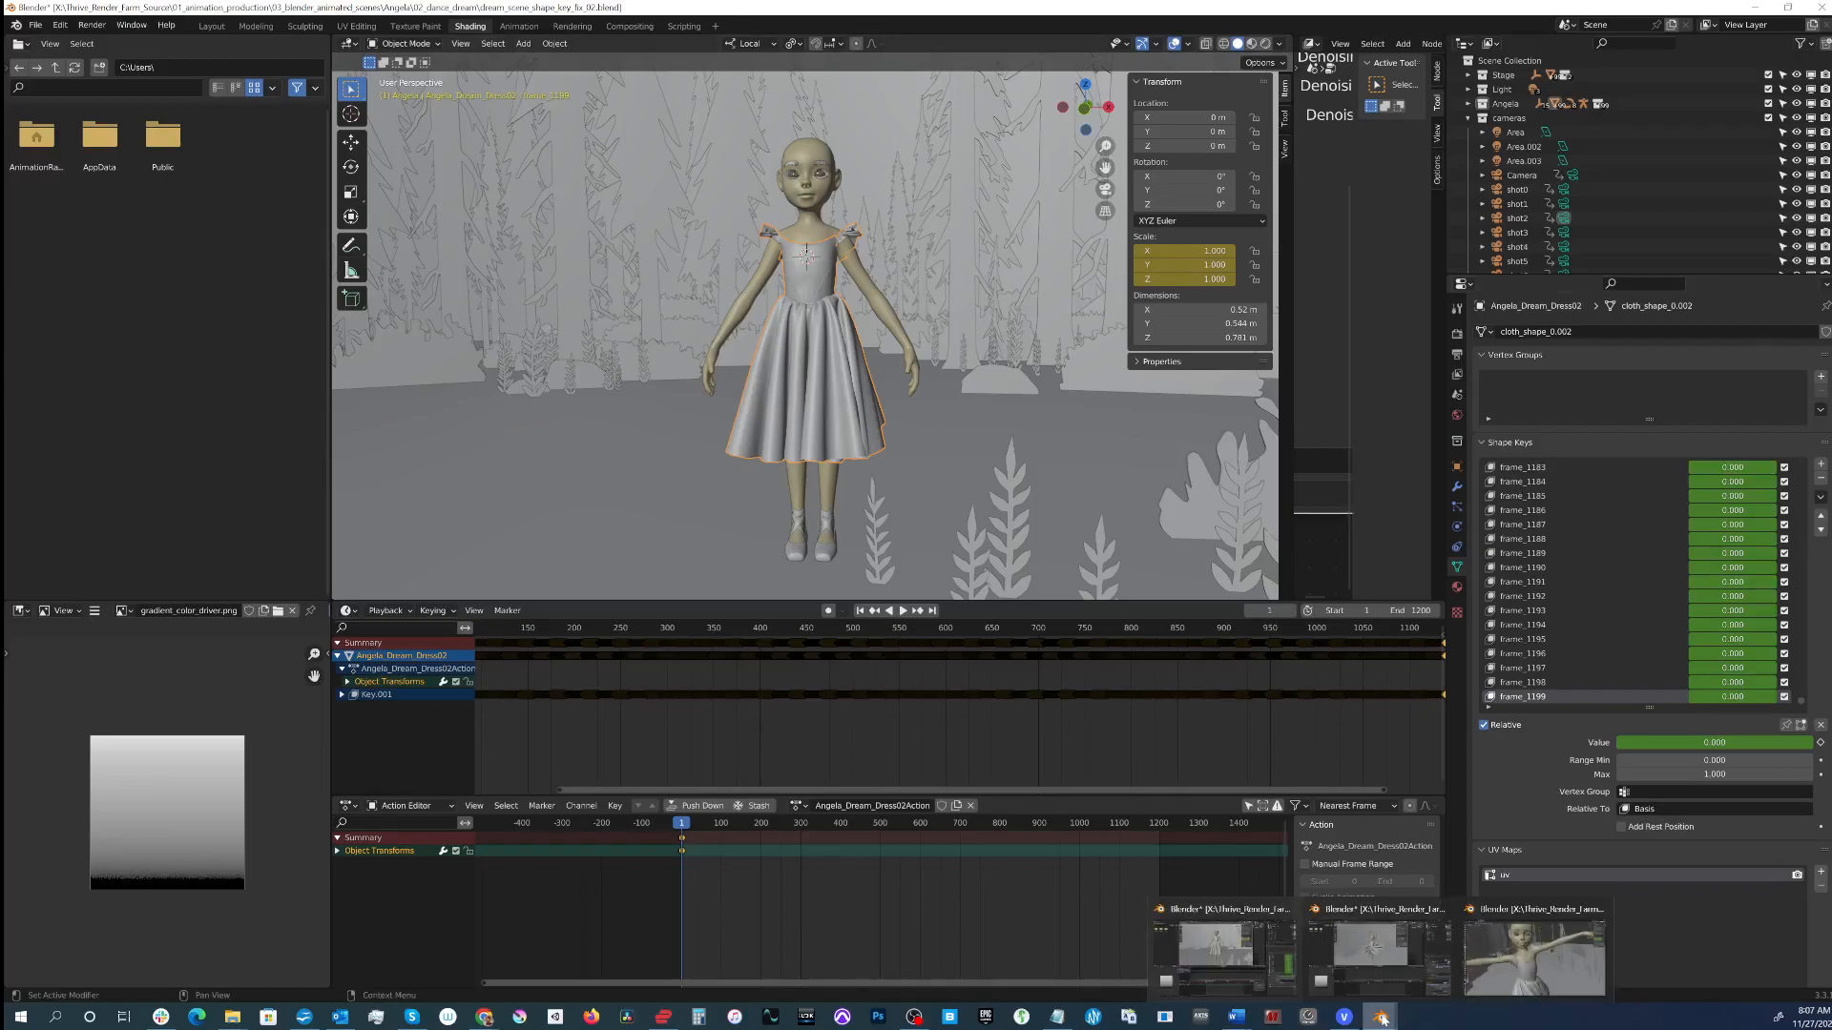
click(1523, 987)
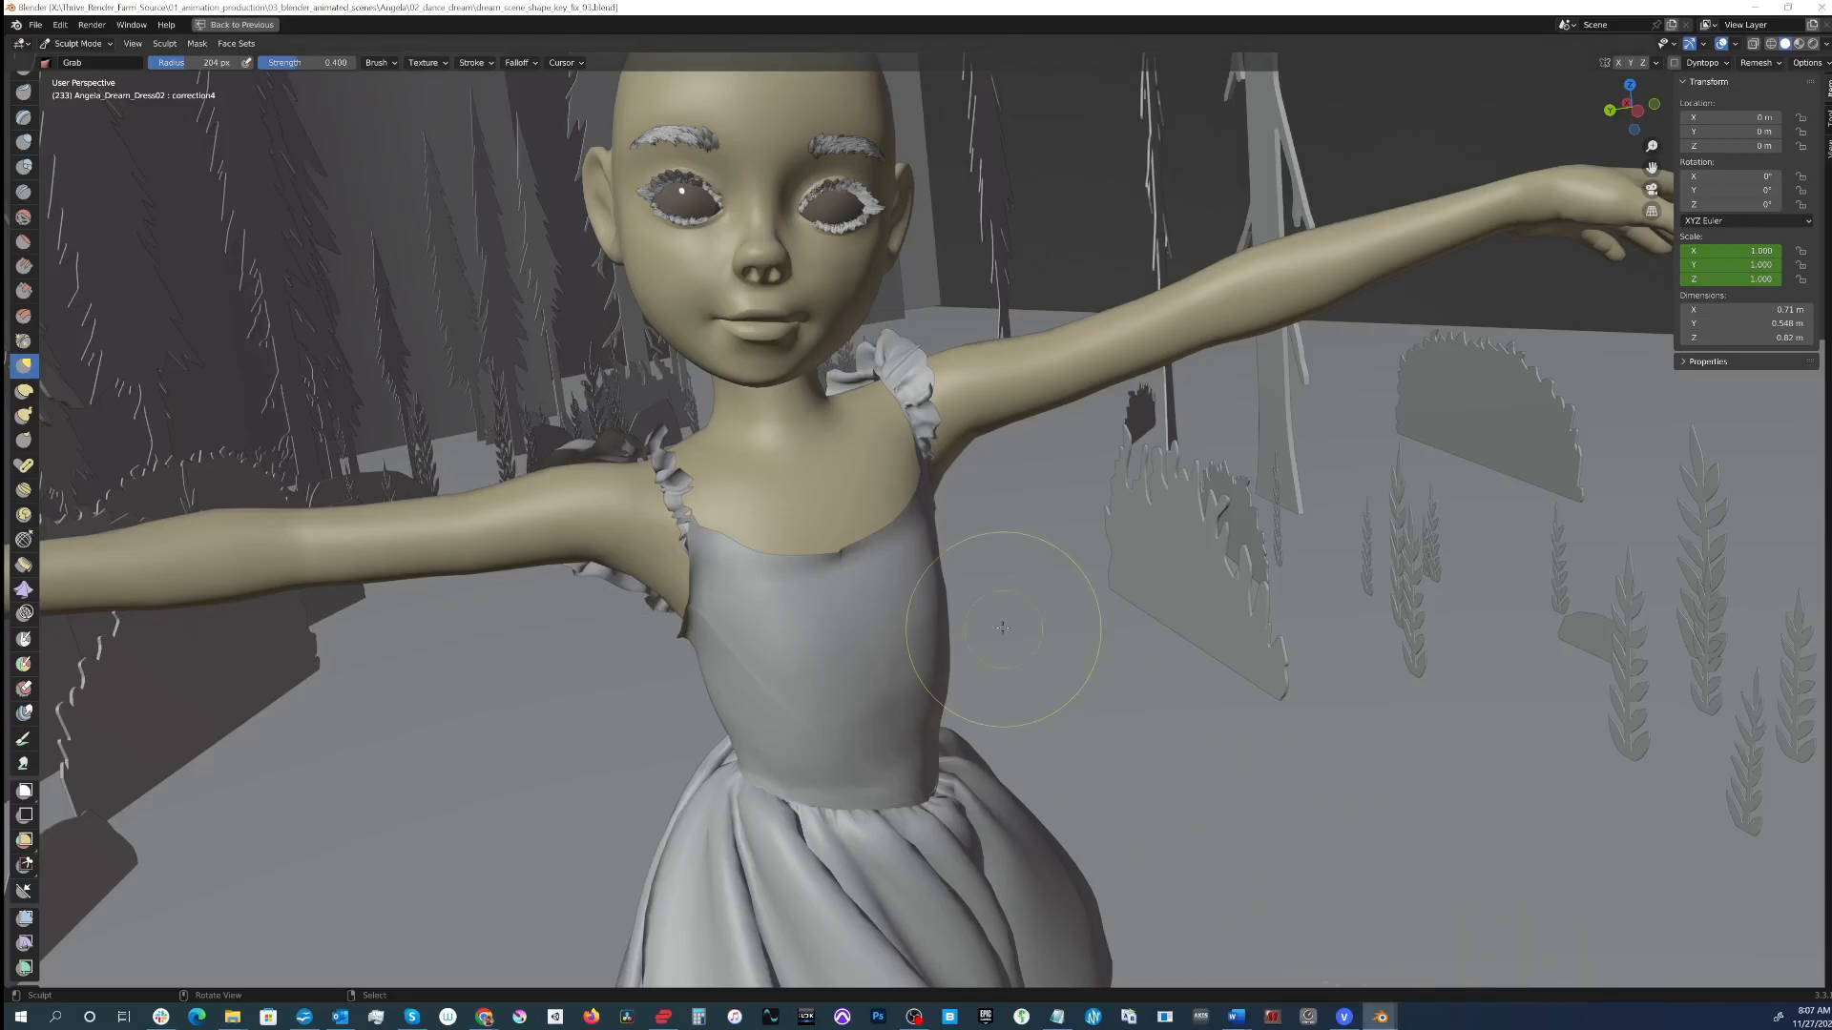
scroll(980, 509, down, 5)
mouse_move(979, 509)
middle_down()
mouse_move(854, 620)
mouse_move(871, 481)
mouse_move(1014, 573)
middle_up()
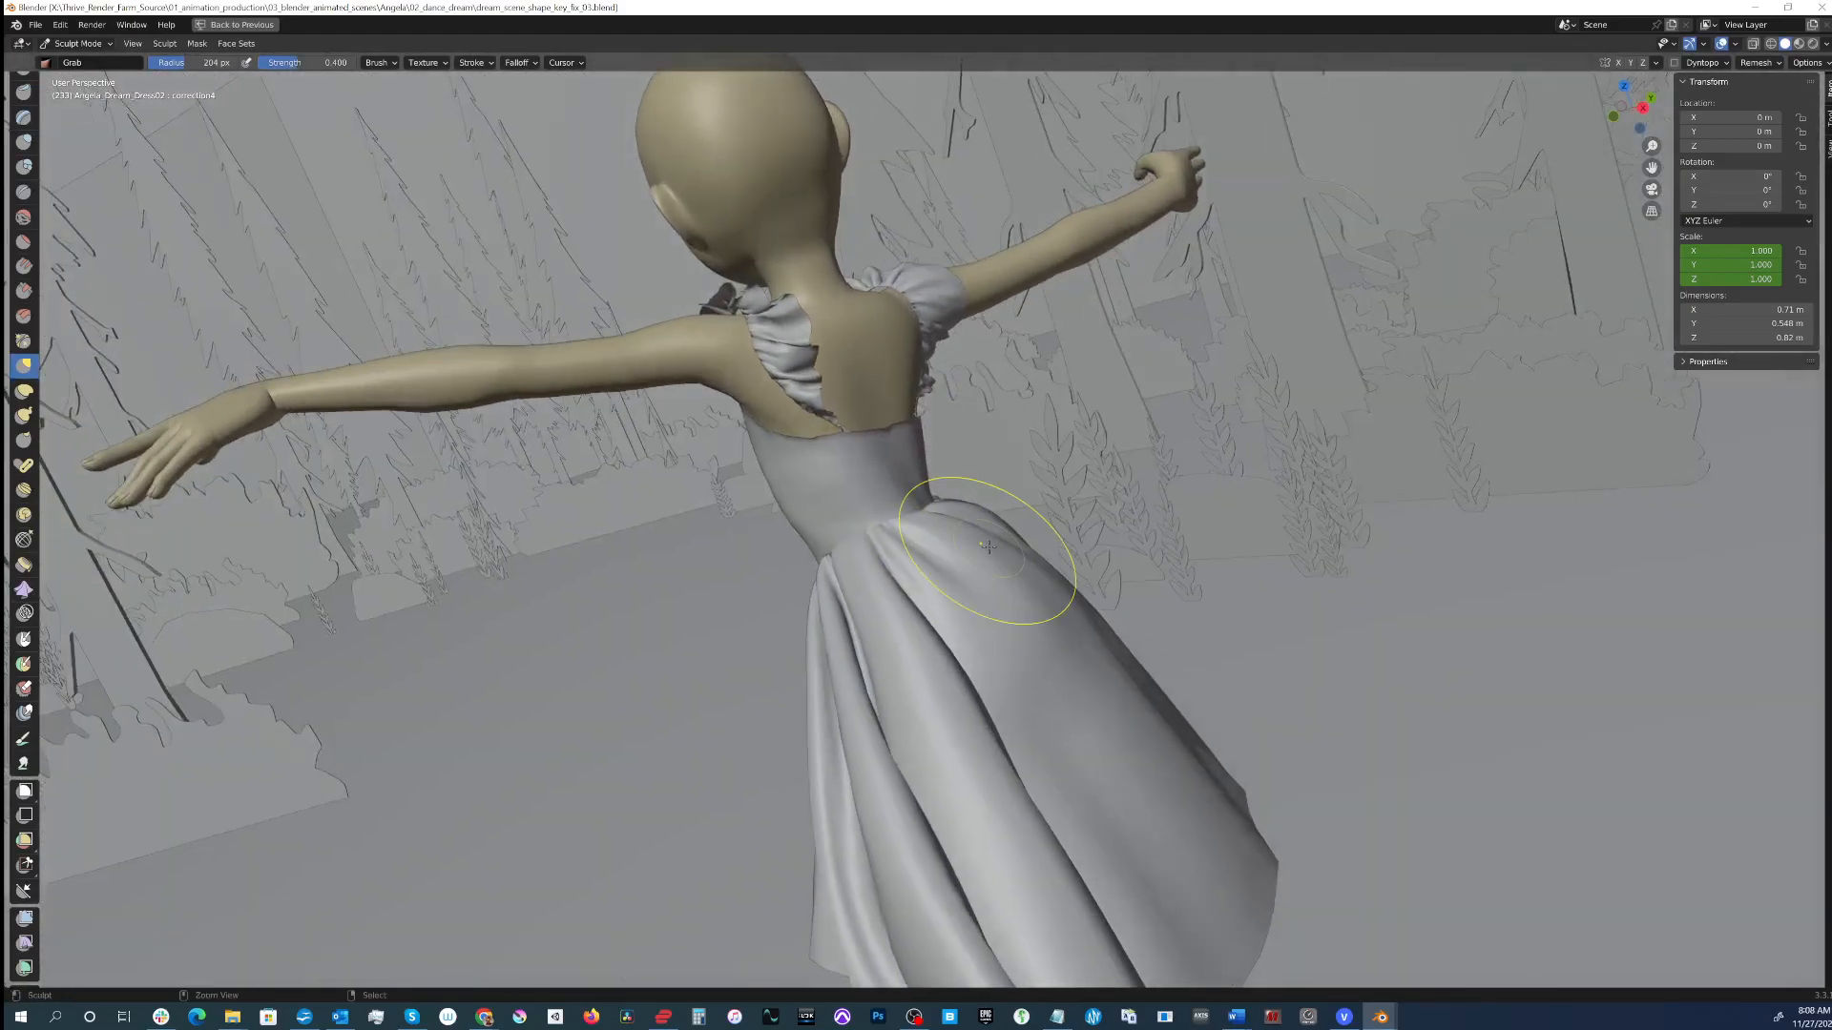
key(ctrl+space)
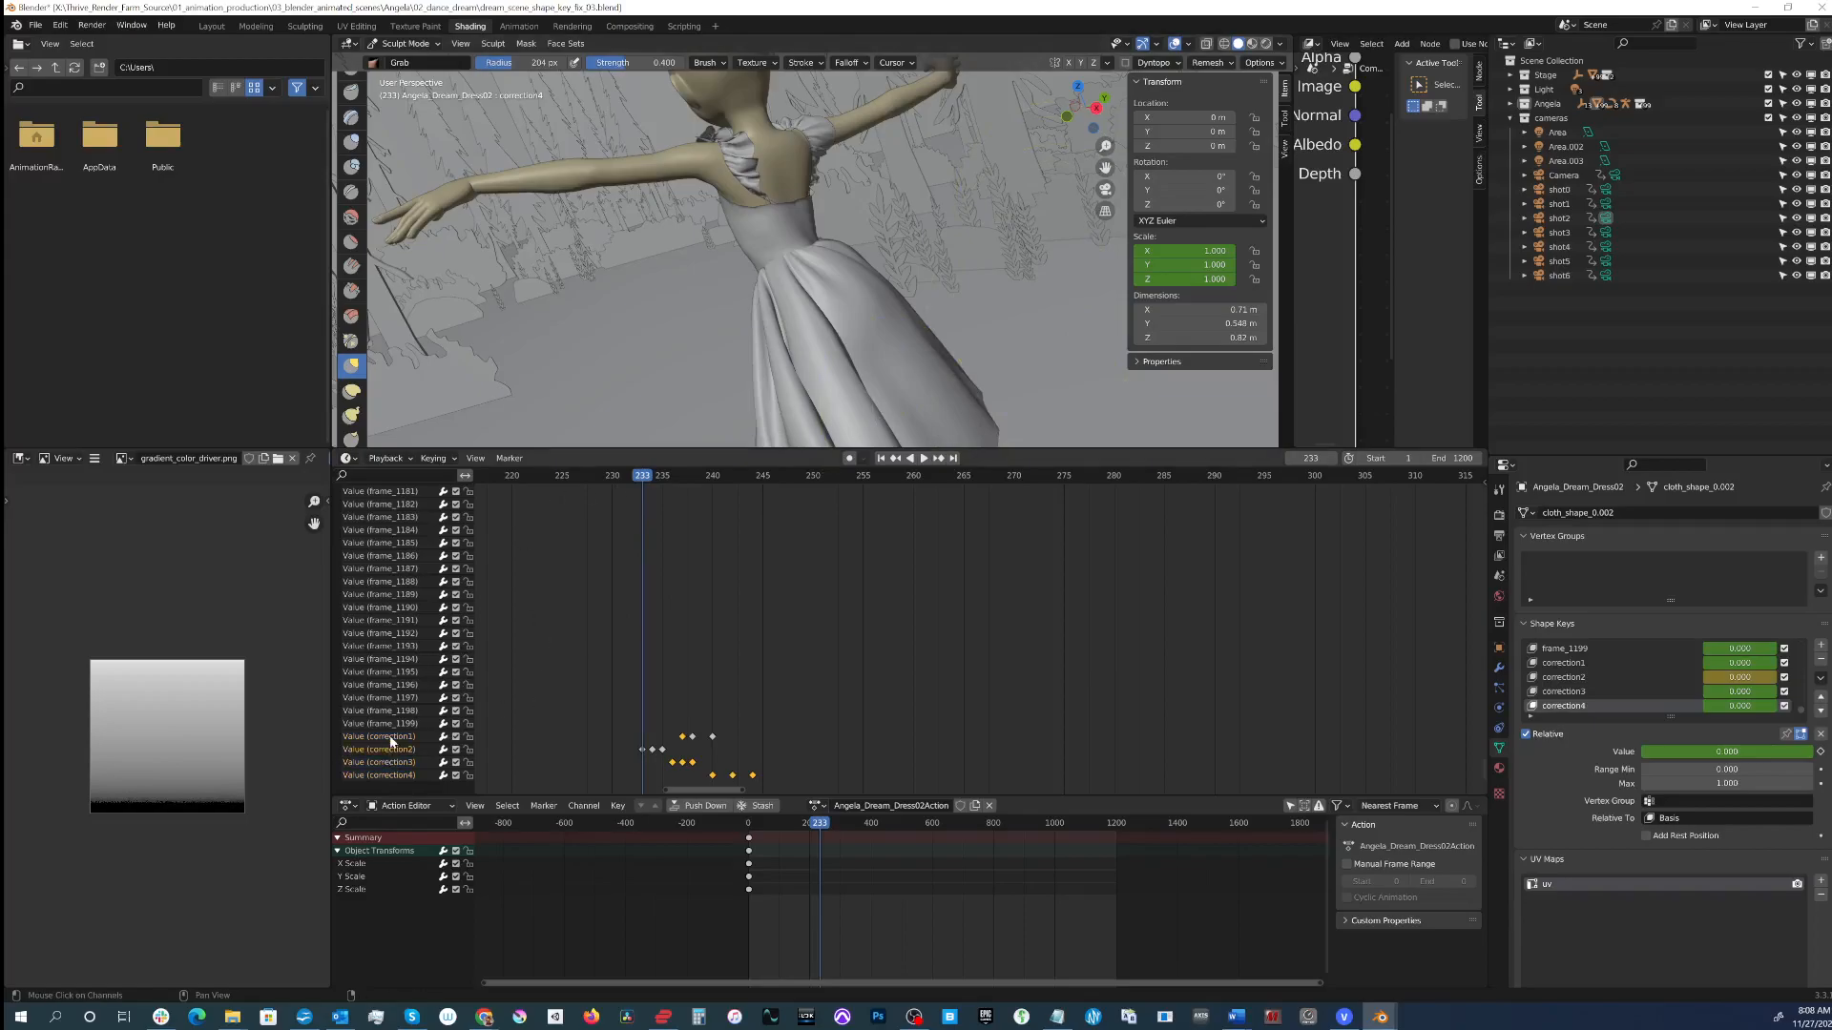
Step: Select the correction2 shape key and examine the dress from several sides at frame 233
click(1588, 677)
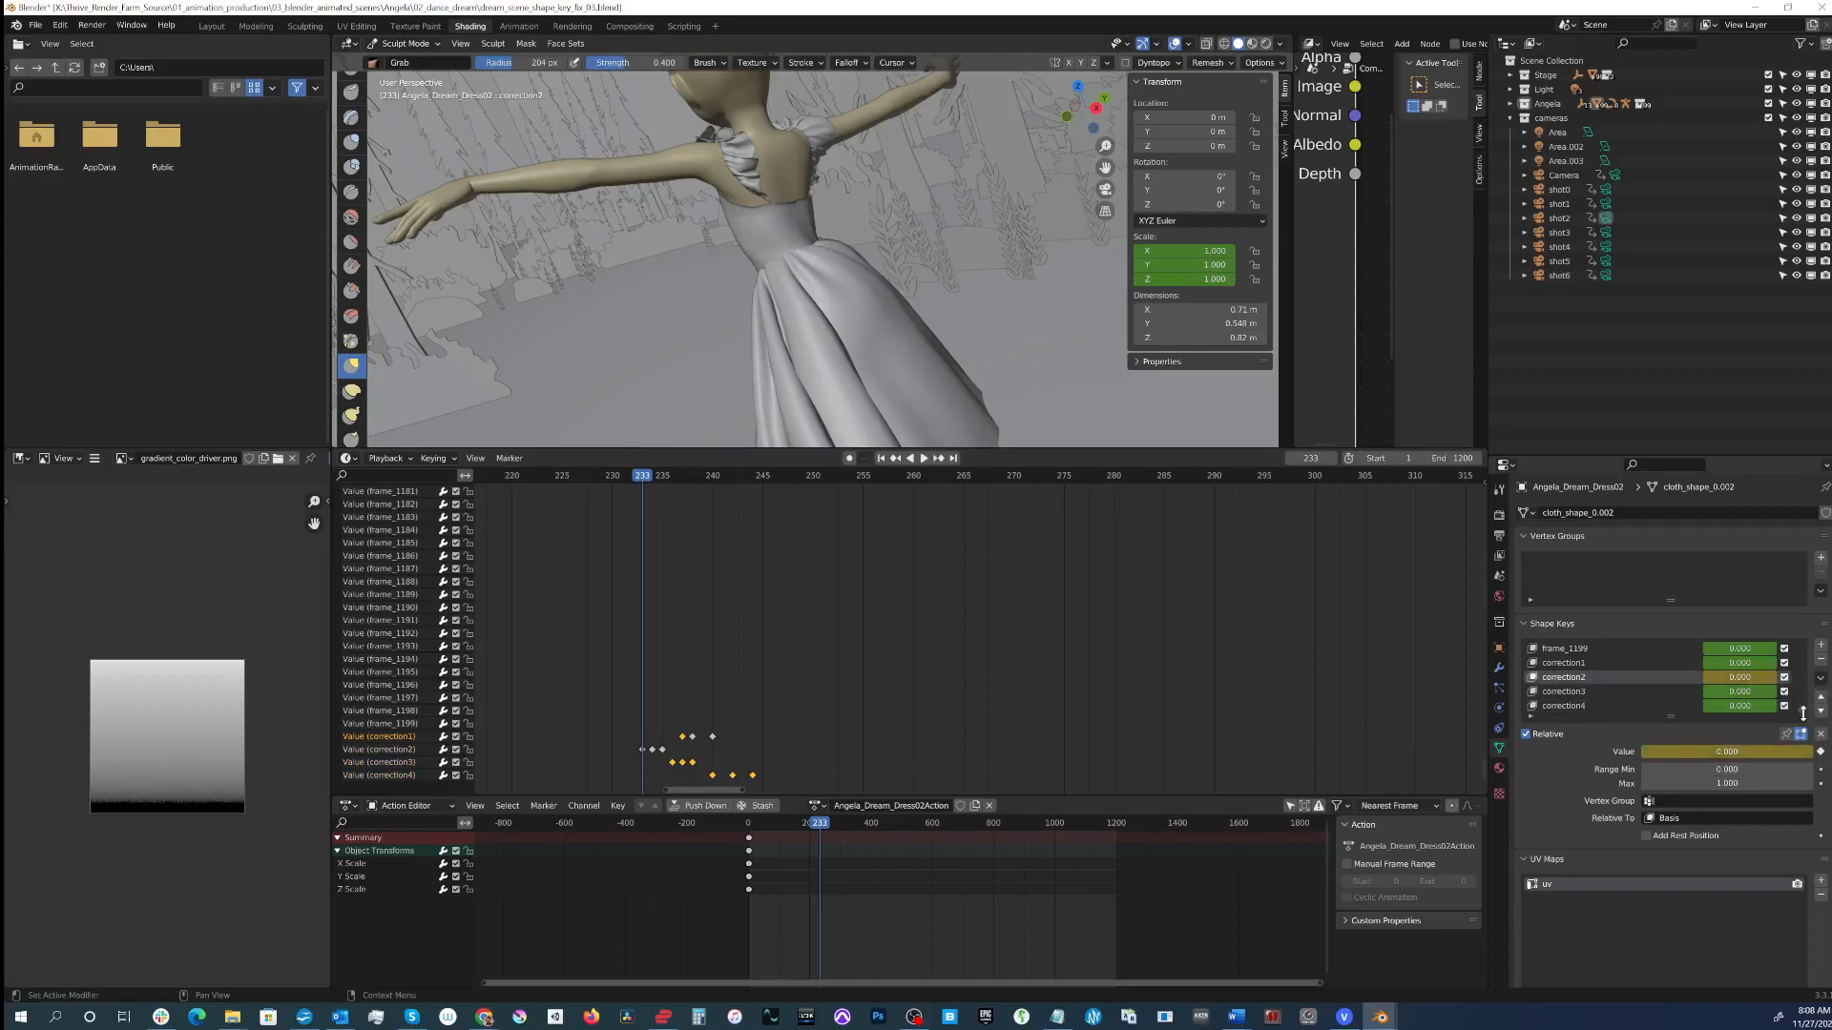
mouse_move(1802, 709)
mouse_down()
mouse_move(1806, 649)
mouse_move(1810, 718)
mouse_up()
middle_drag(730, 315, 863, 294)
alt+drag(865, 294, 871, 284)
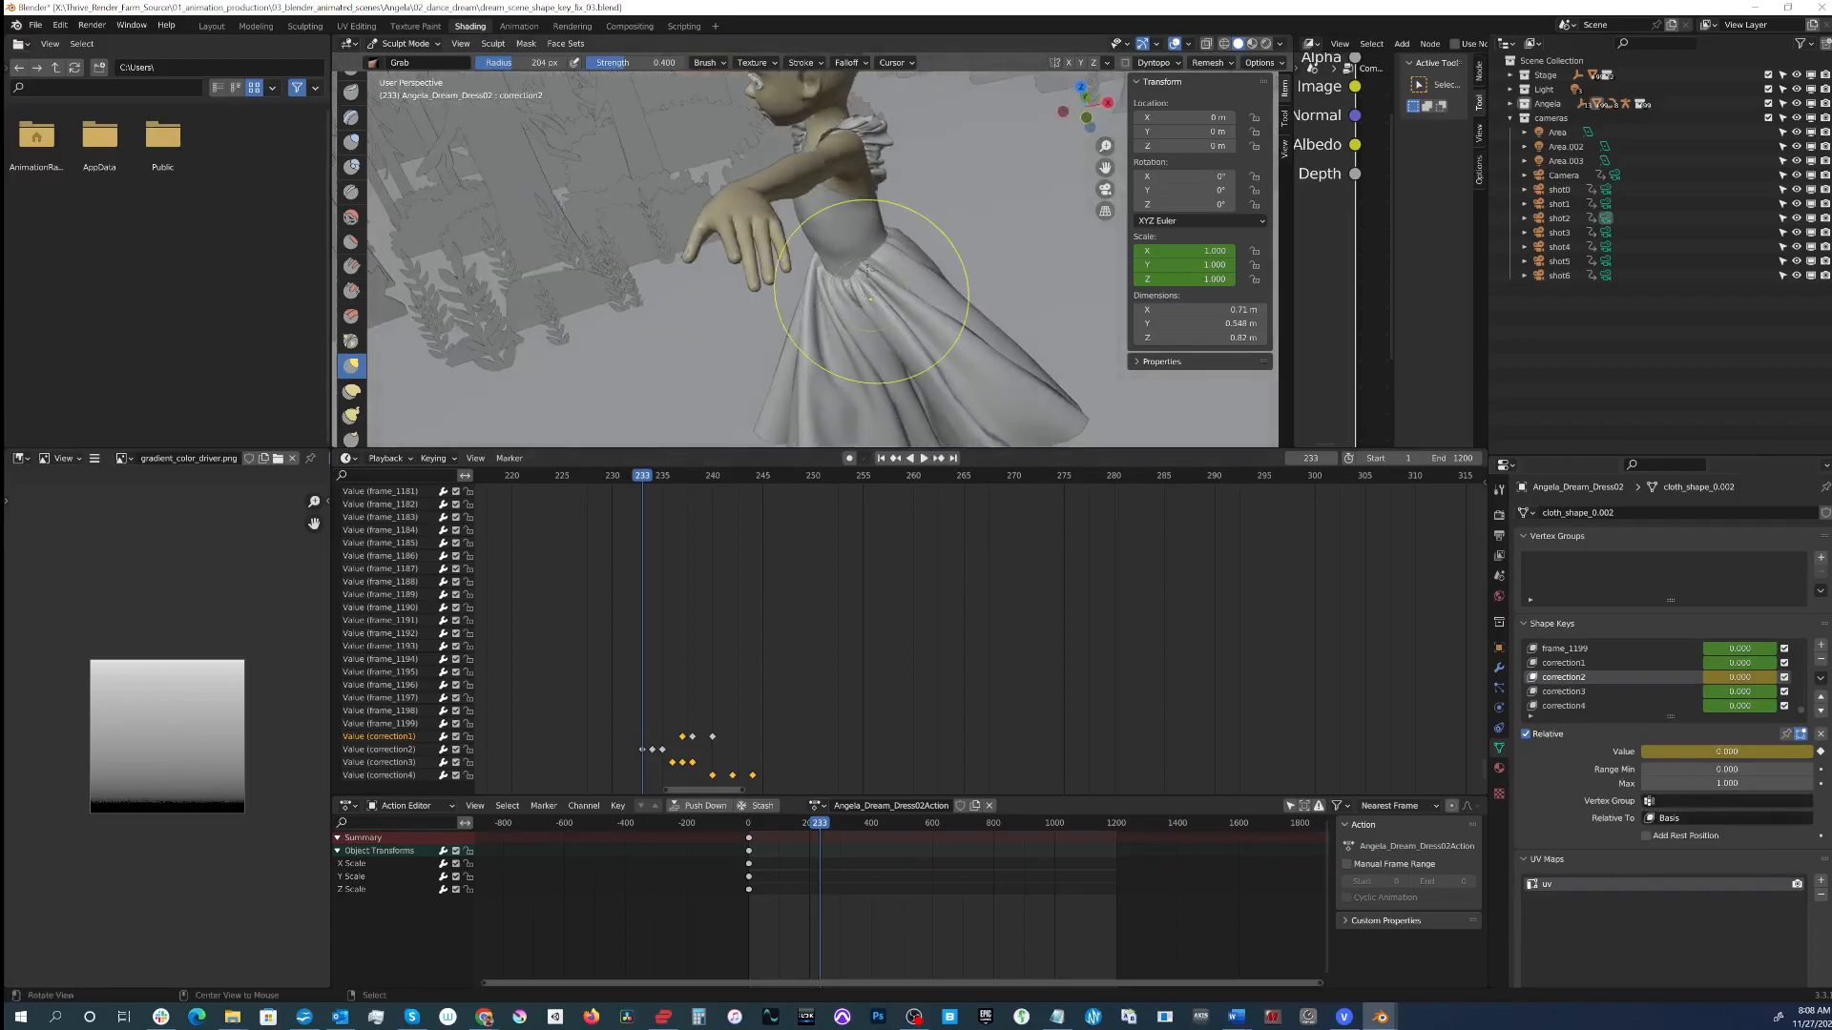
alt+drag(711, 294, 831, 281)
middle_drag(895, 245, 745, 321)
scroll(822, 313, down, 2)
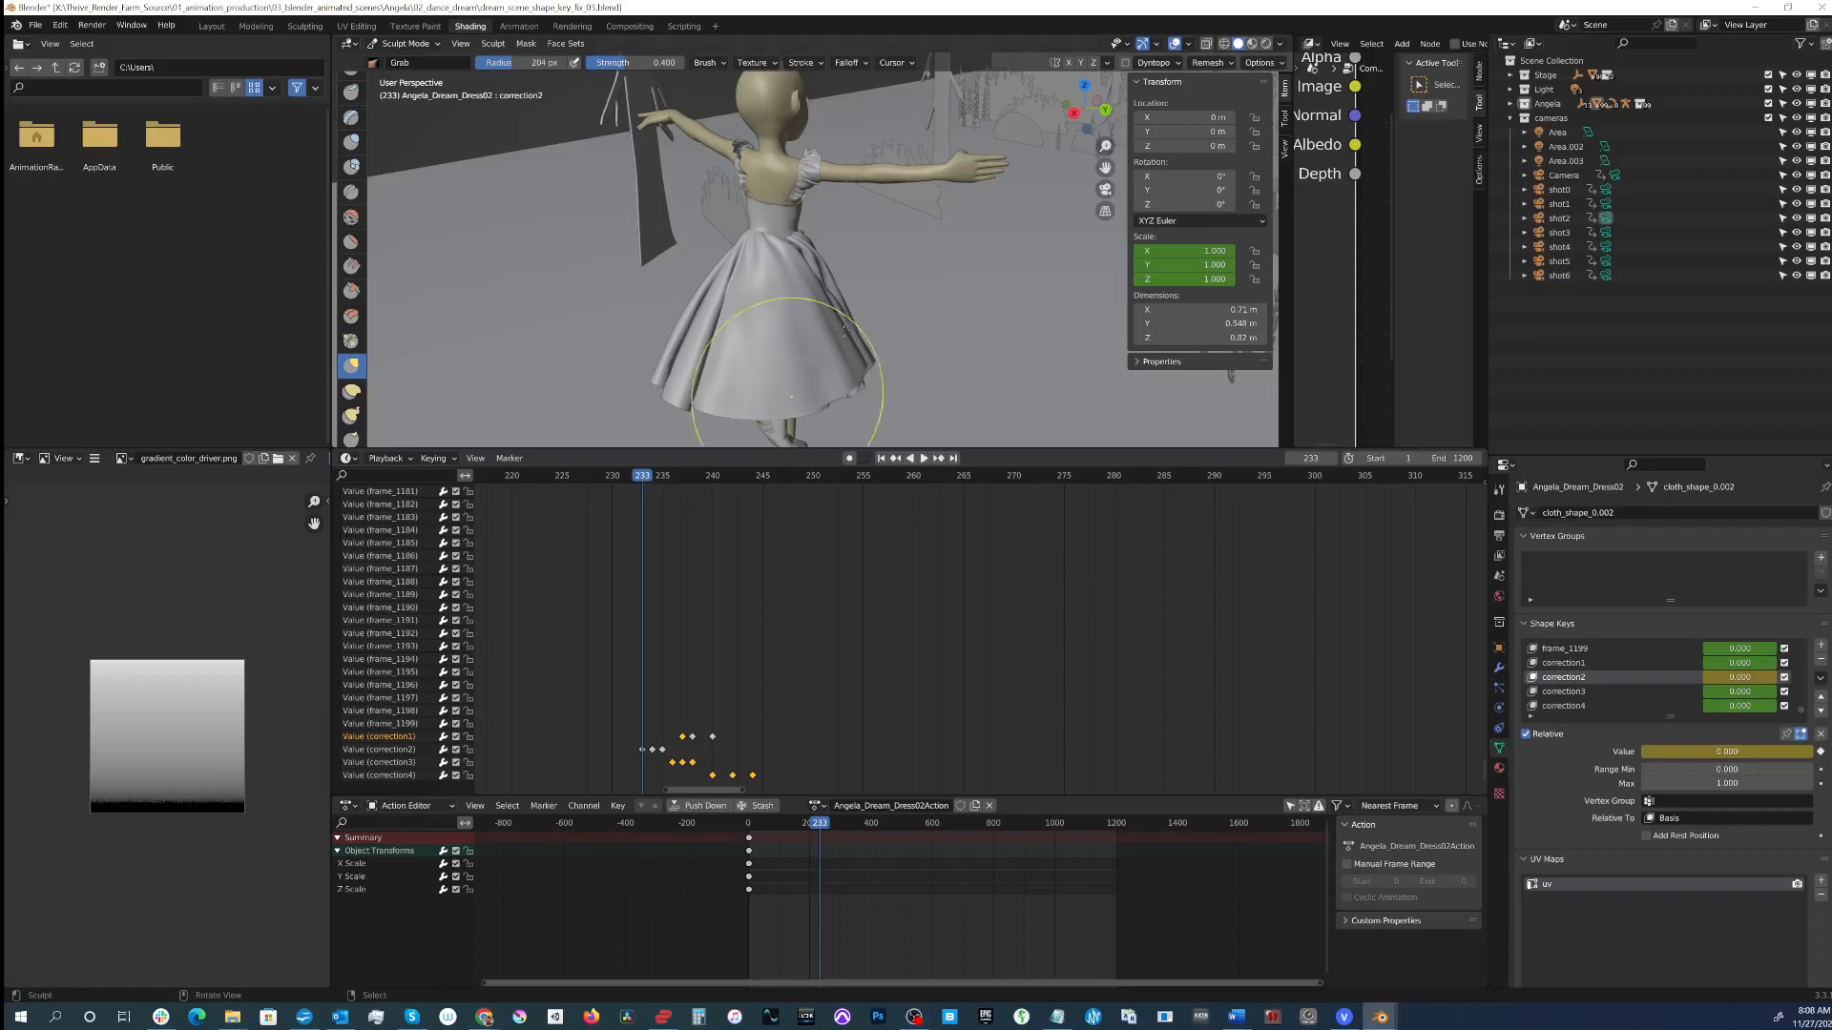
mouse_move(791, 401)
middle_down()
mouse_move(764, 367)
mouse_move(804, 307)
mouse_move(900, 298)
mouse_move(888, 212)
mouse_move(874, 317)
middle_up()
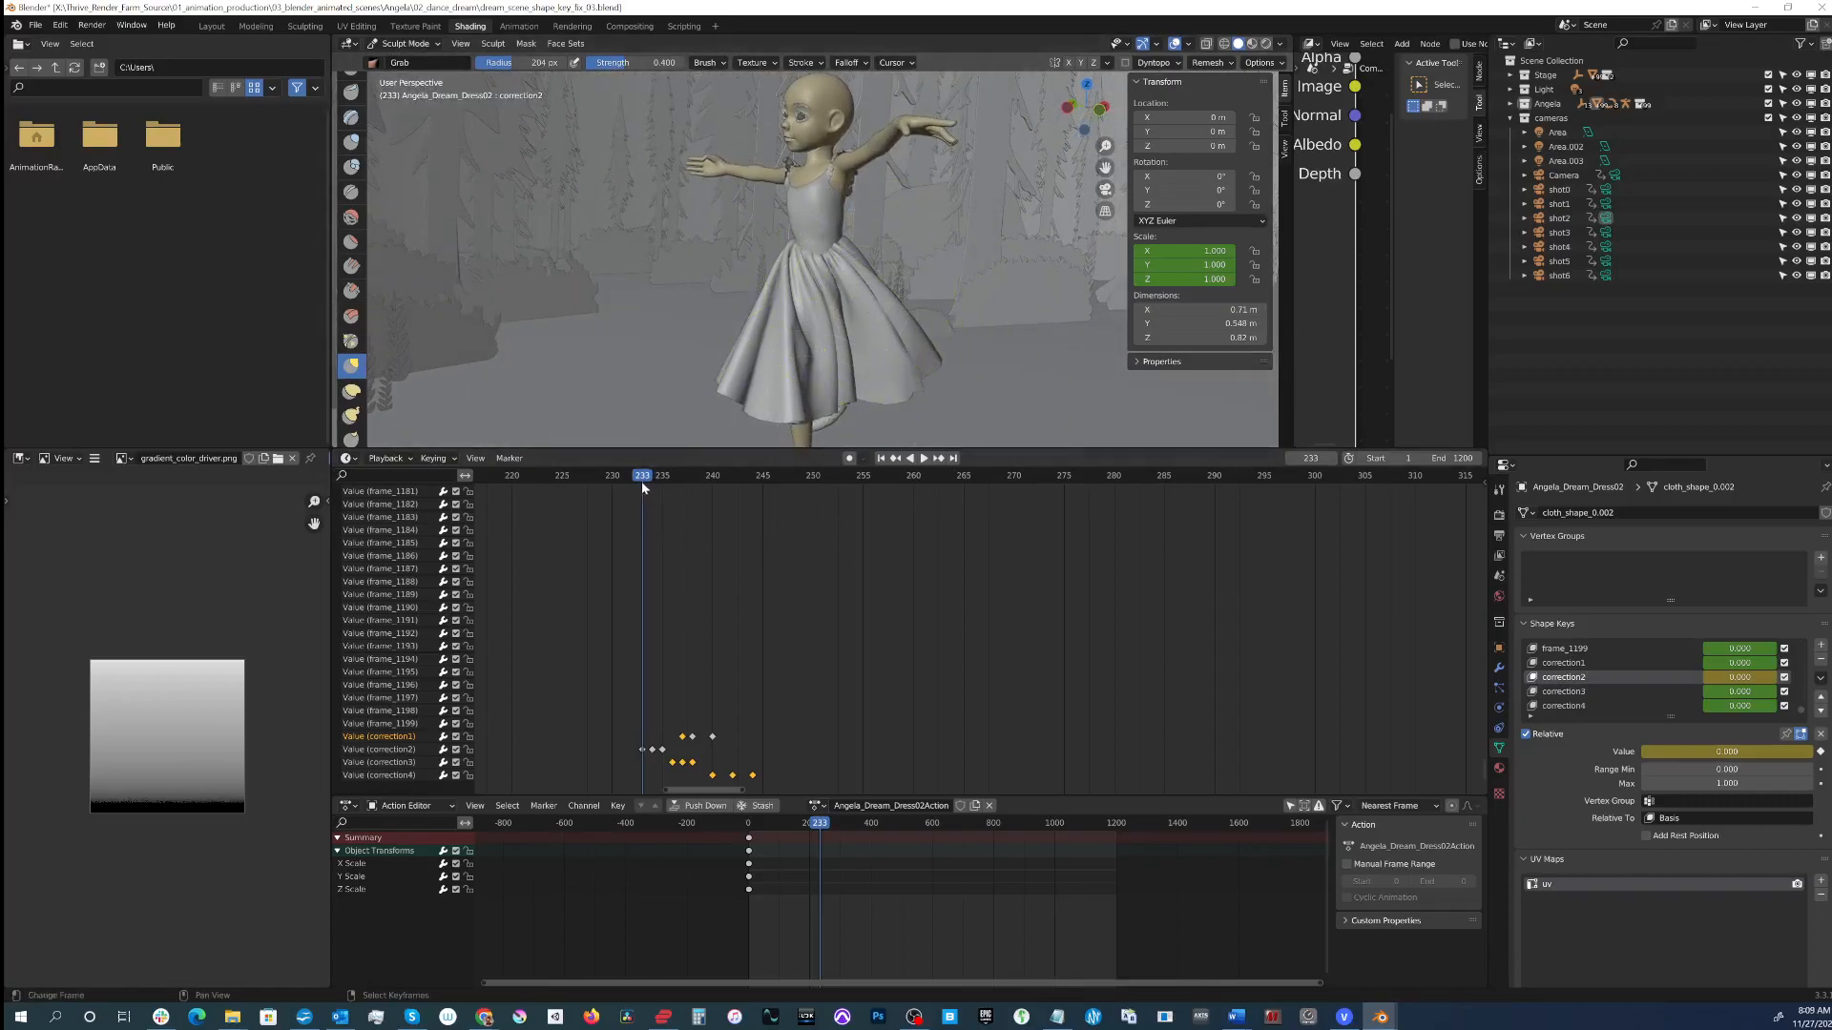
Step: Scrub from frame 233 to frame 238 and inspect the dress's bodice up close from several angles
drag(644, 480, 671, 480)
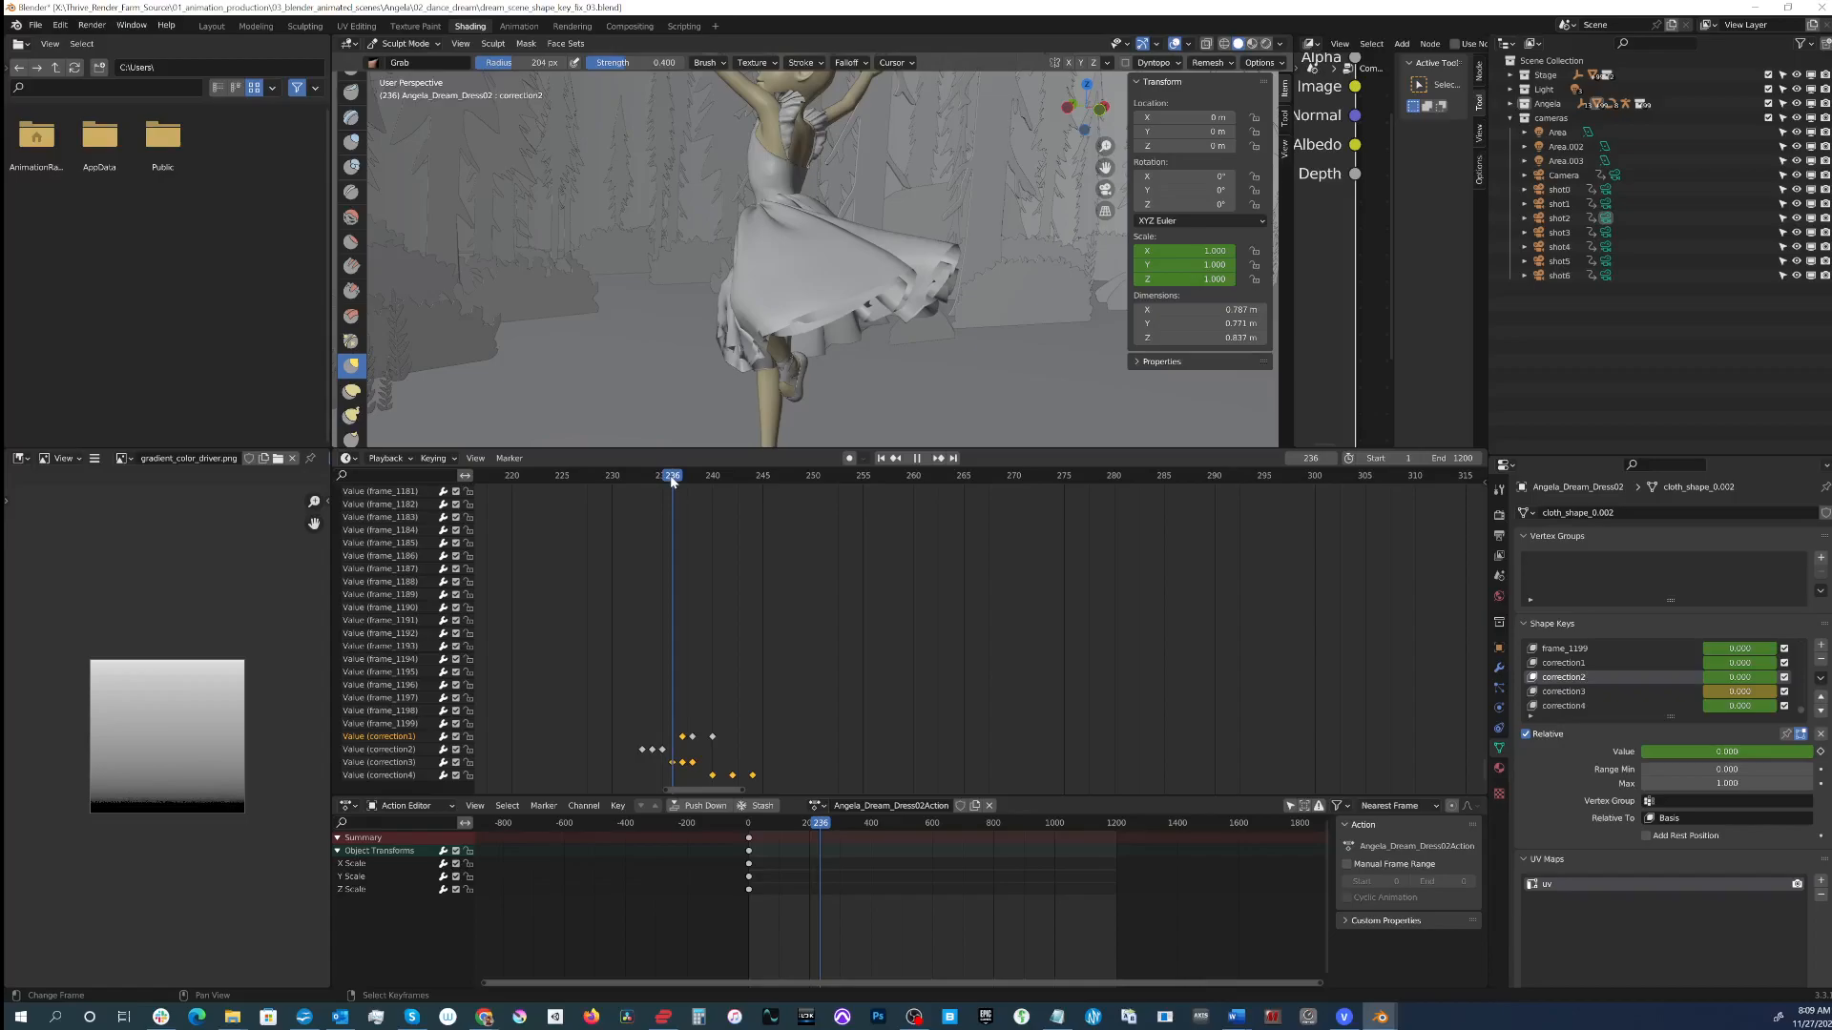
middle_drag(860, 236, 798, 301)
scroll(761, 280, up, 2)
scroll(763, 285, up, 3)
scroll(799, 300, up, 2)
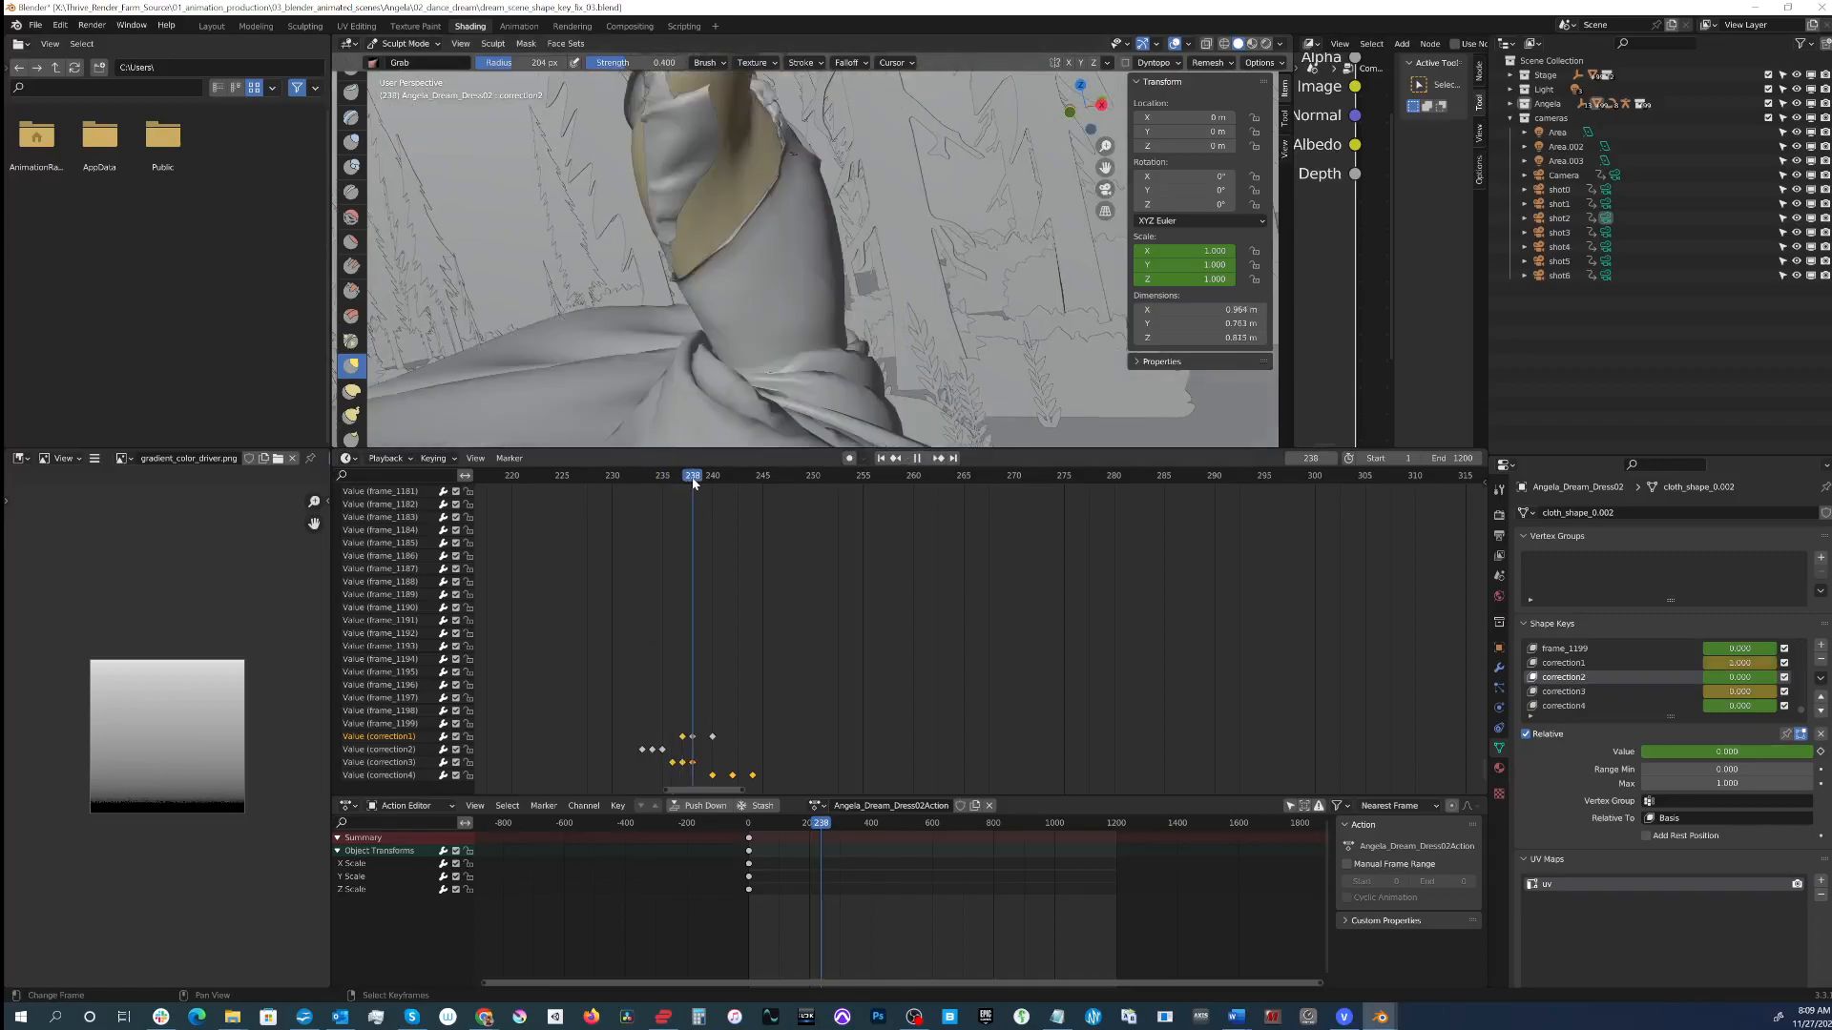
middle_drag(878, 259, 721, 274)
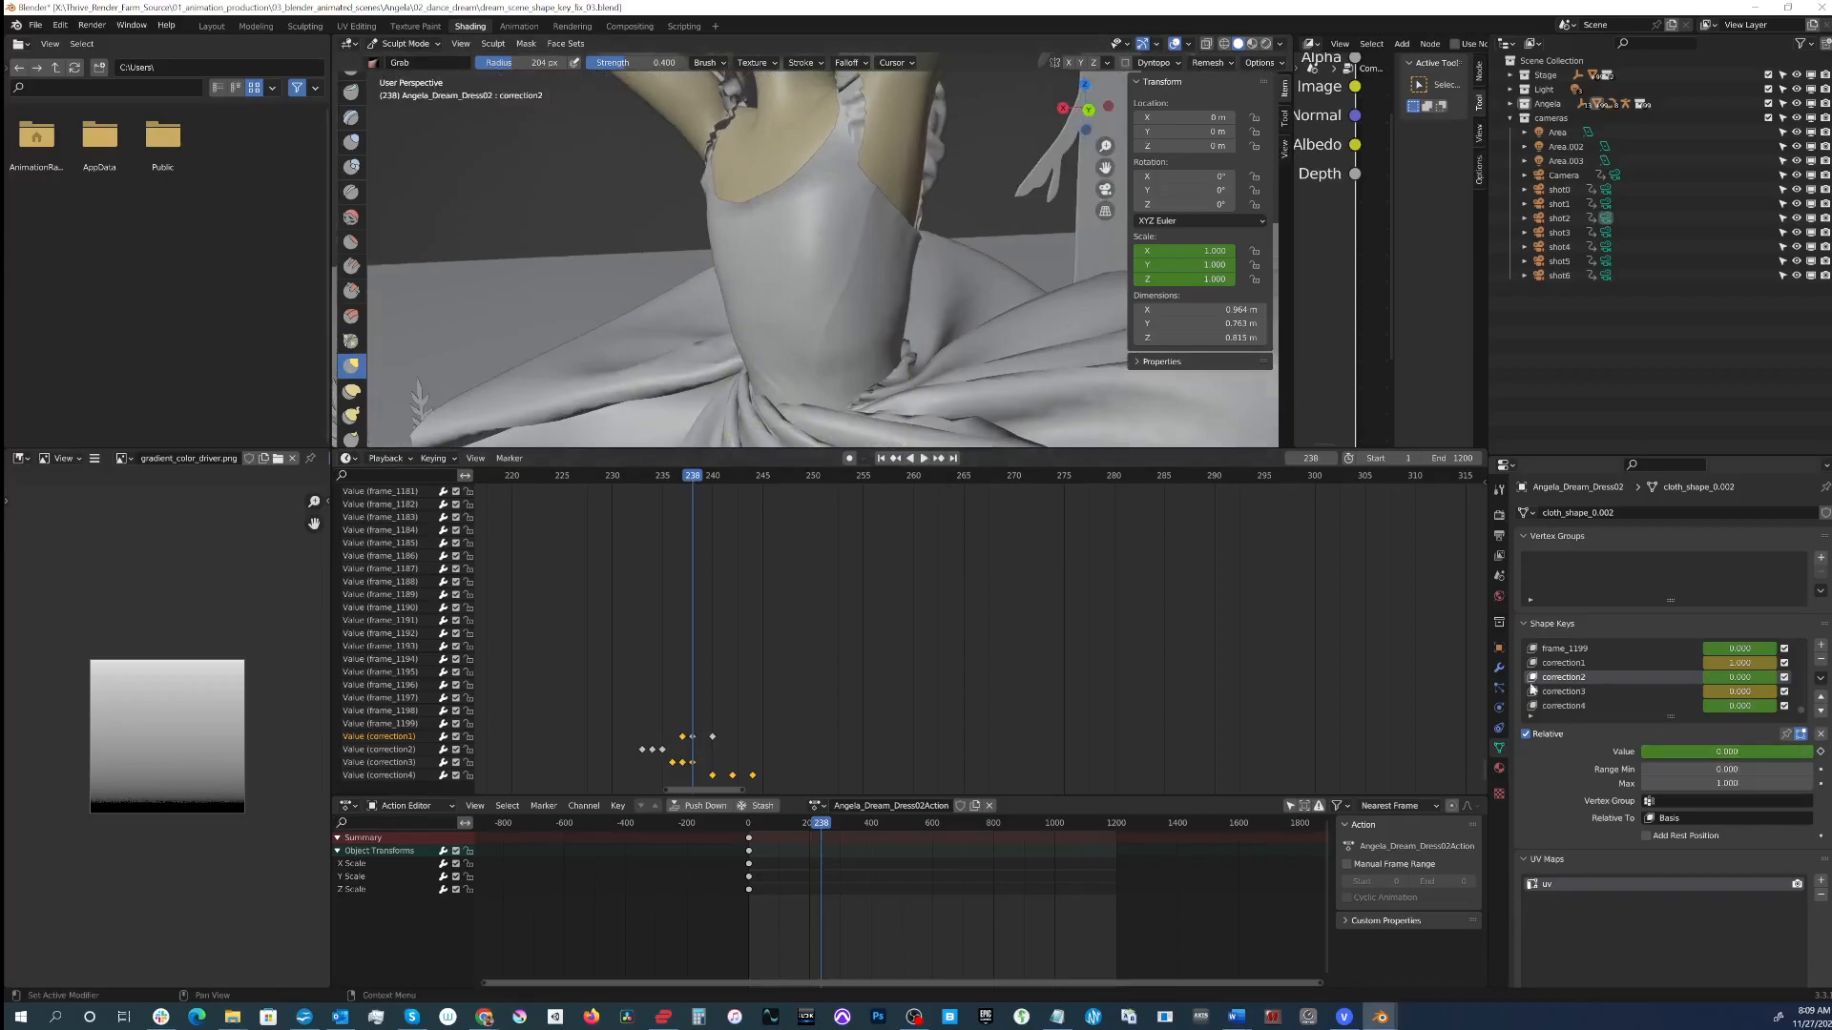
middle_drag(659, 286, 807, 279)
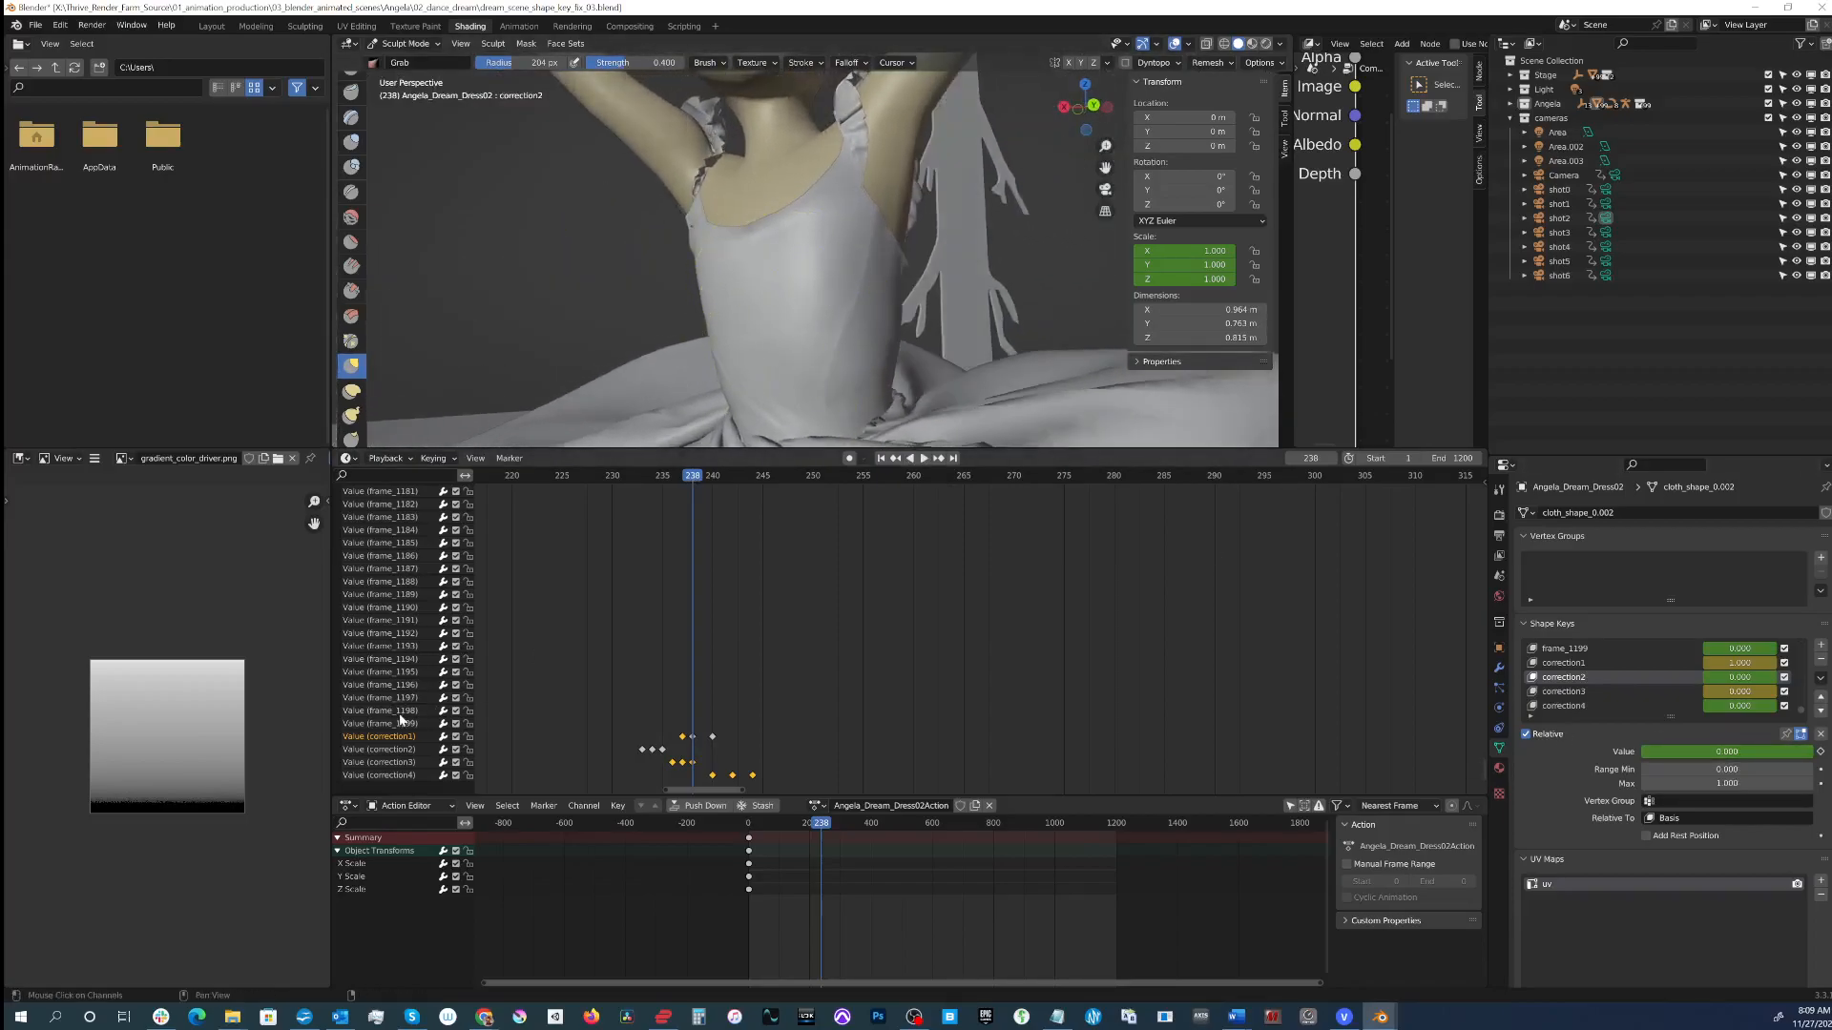
Step: Set the correction1 shape key's value to 0 at frame 238 and inspect the back of the bodice
click(1585, 664)
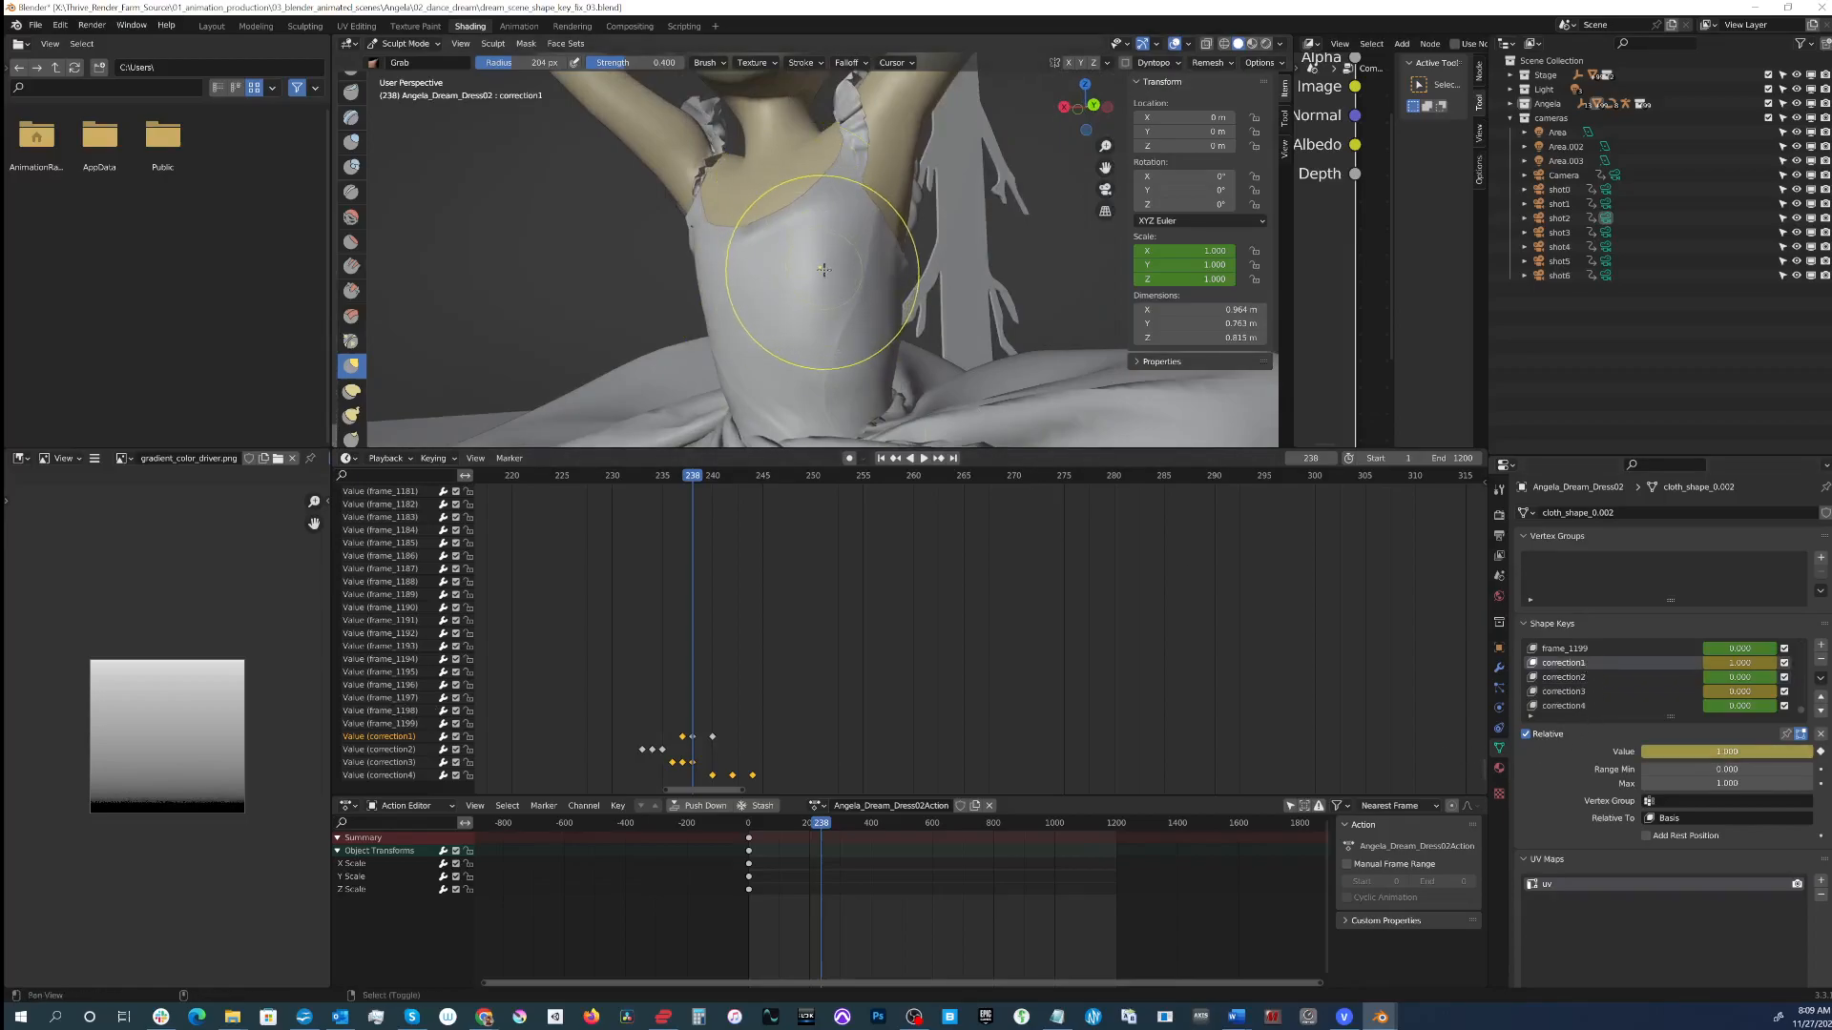
alt+drag(829, 275, 832, 242)
middle_drag(883, 266, 826, 341)
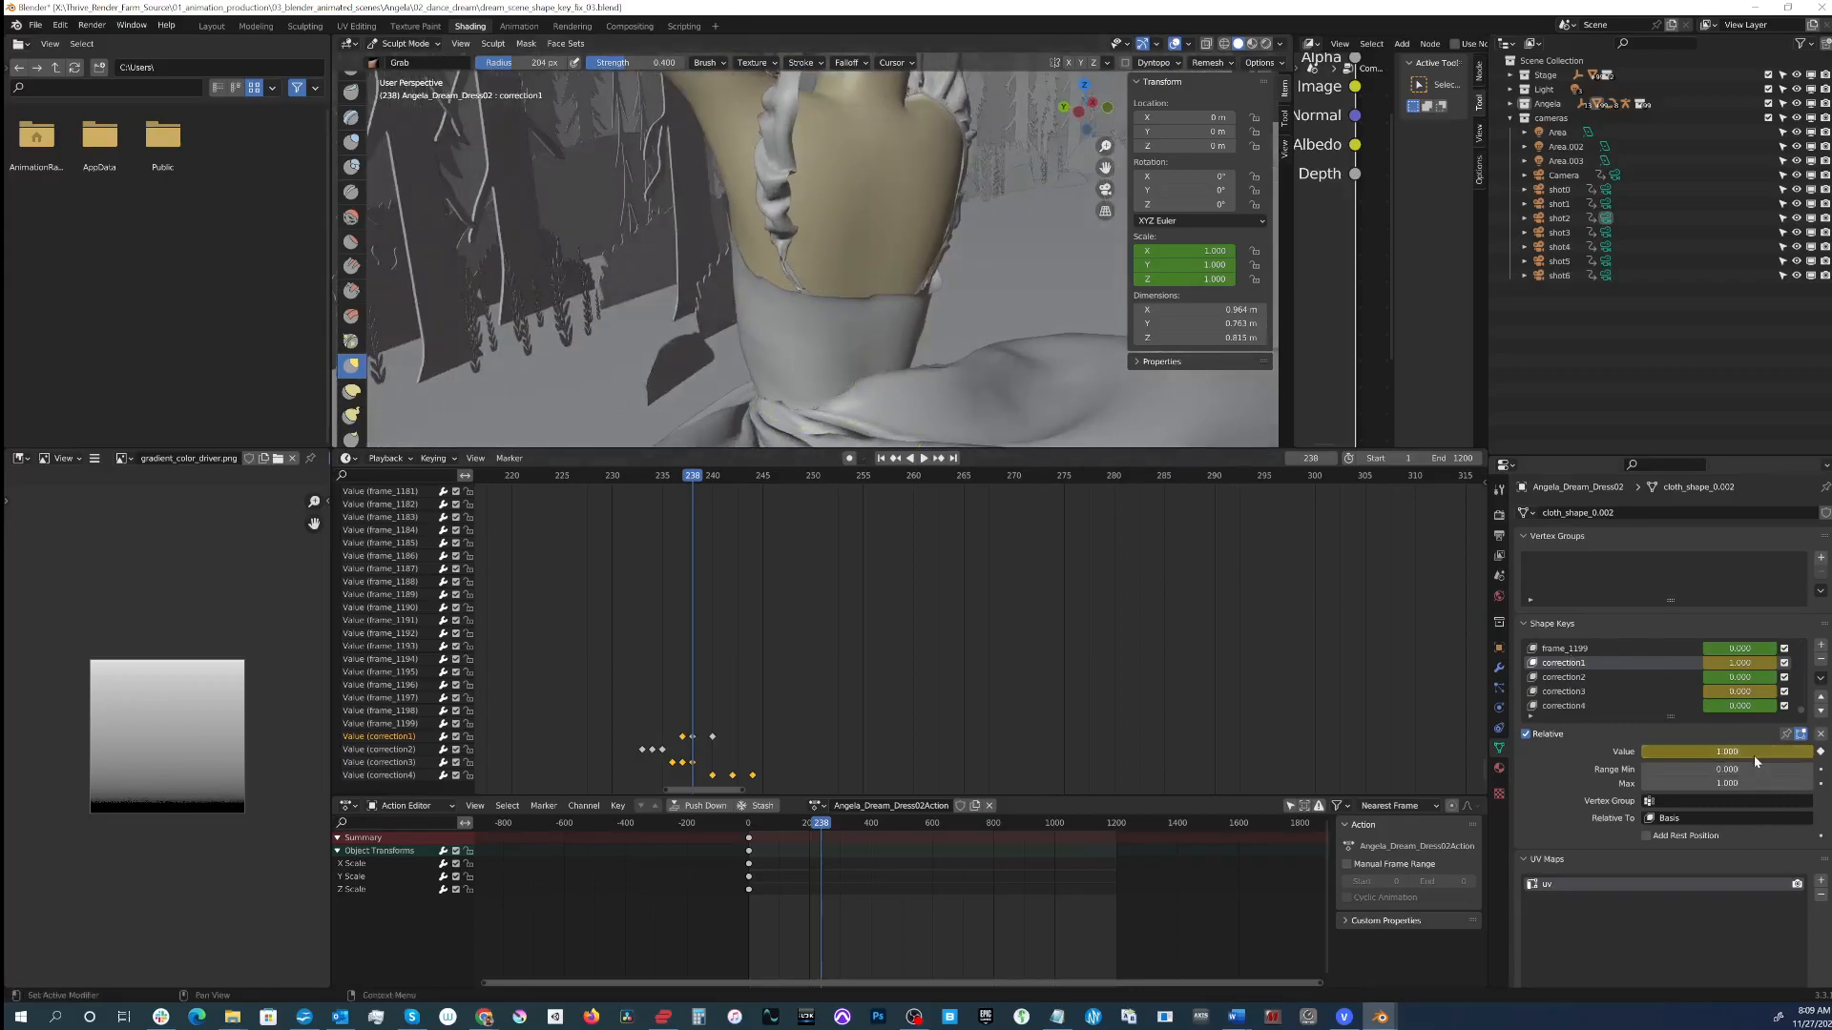
drag(1765, 750, 1594, 750)
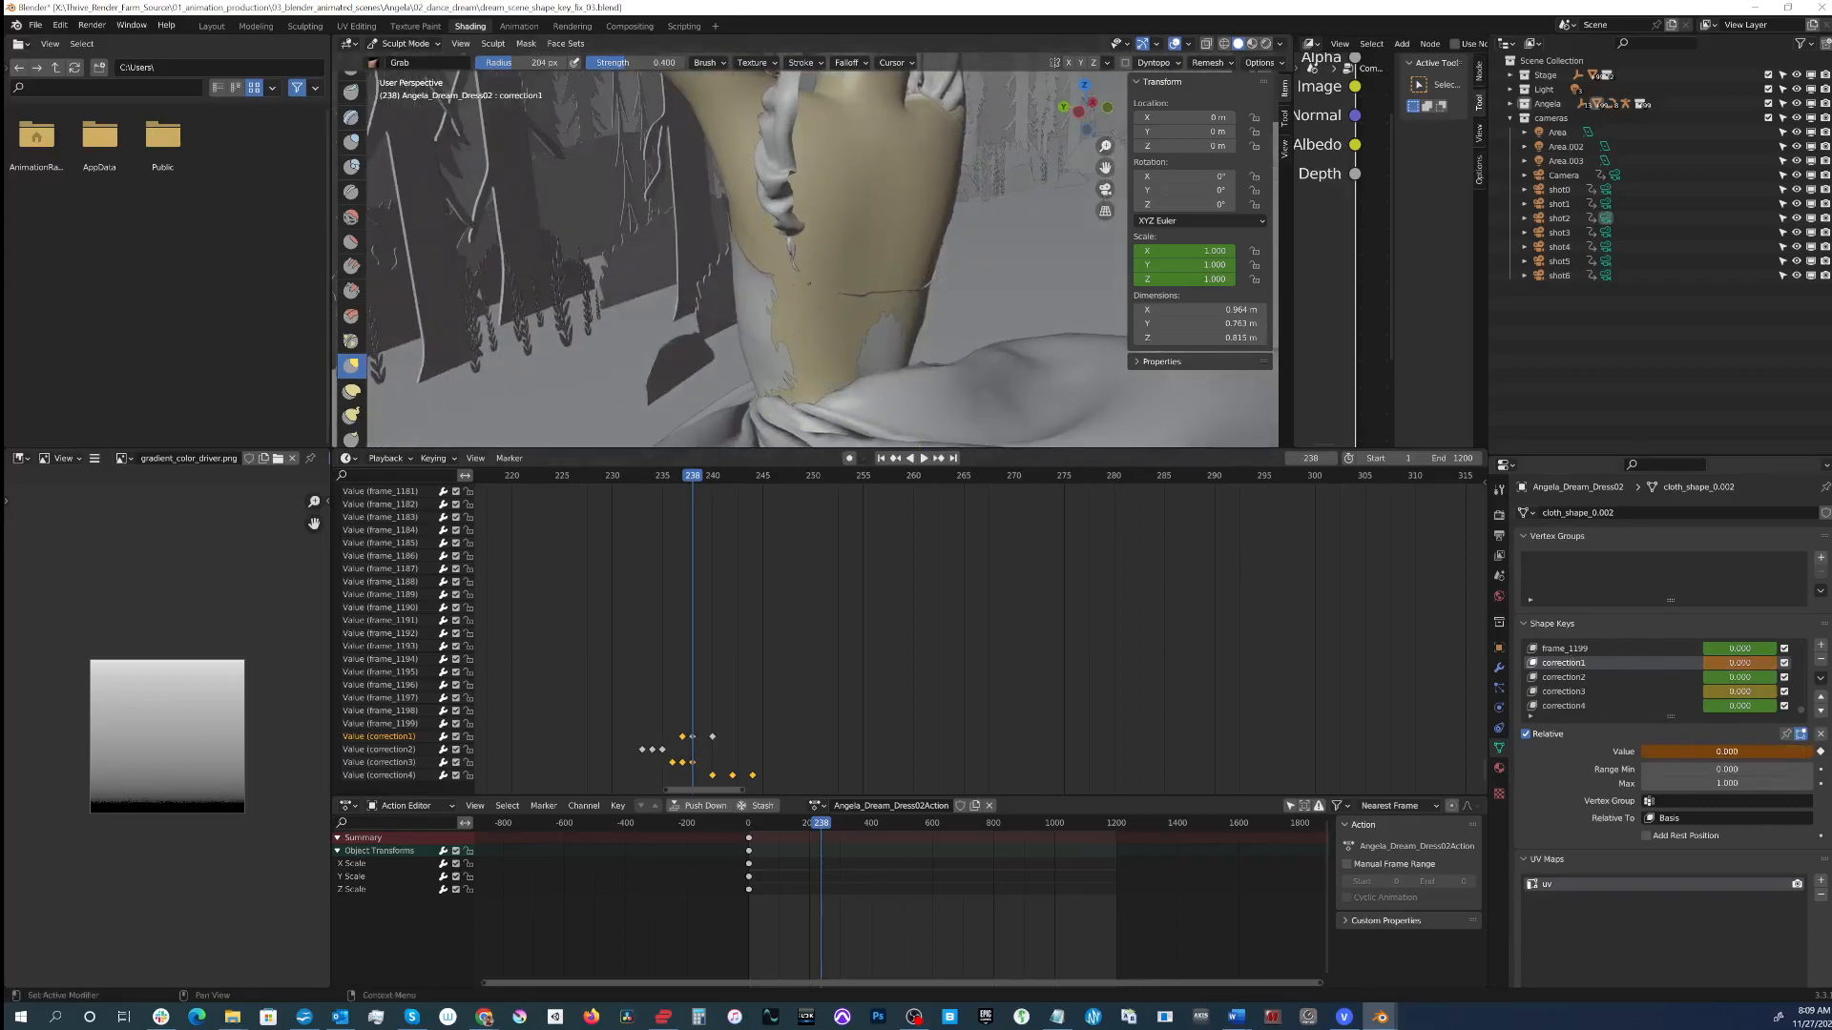
mouse_move(868, 319)
middle_down()
mouse_move(818, 184)
mouse_move(681, 303)
mouse_move(784, 306)
mouse_move(719, 240)
mouse_move(803, 234)
mouse_move(826, 295)
mouse_move(811, 277)
mouse_move(839, 279)
middle_up()
scroll(838, 276, down, 3)
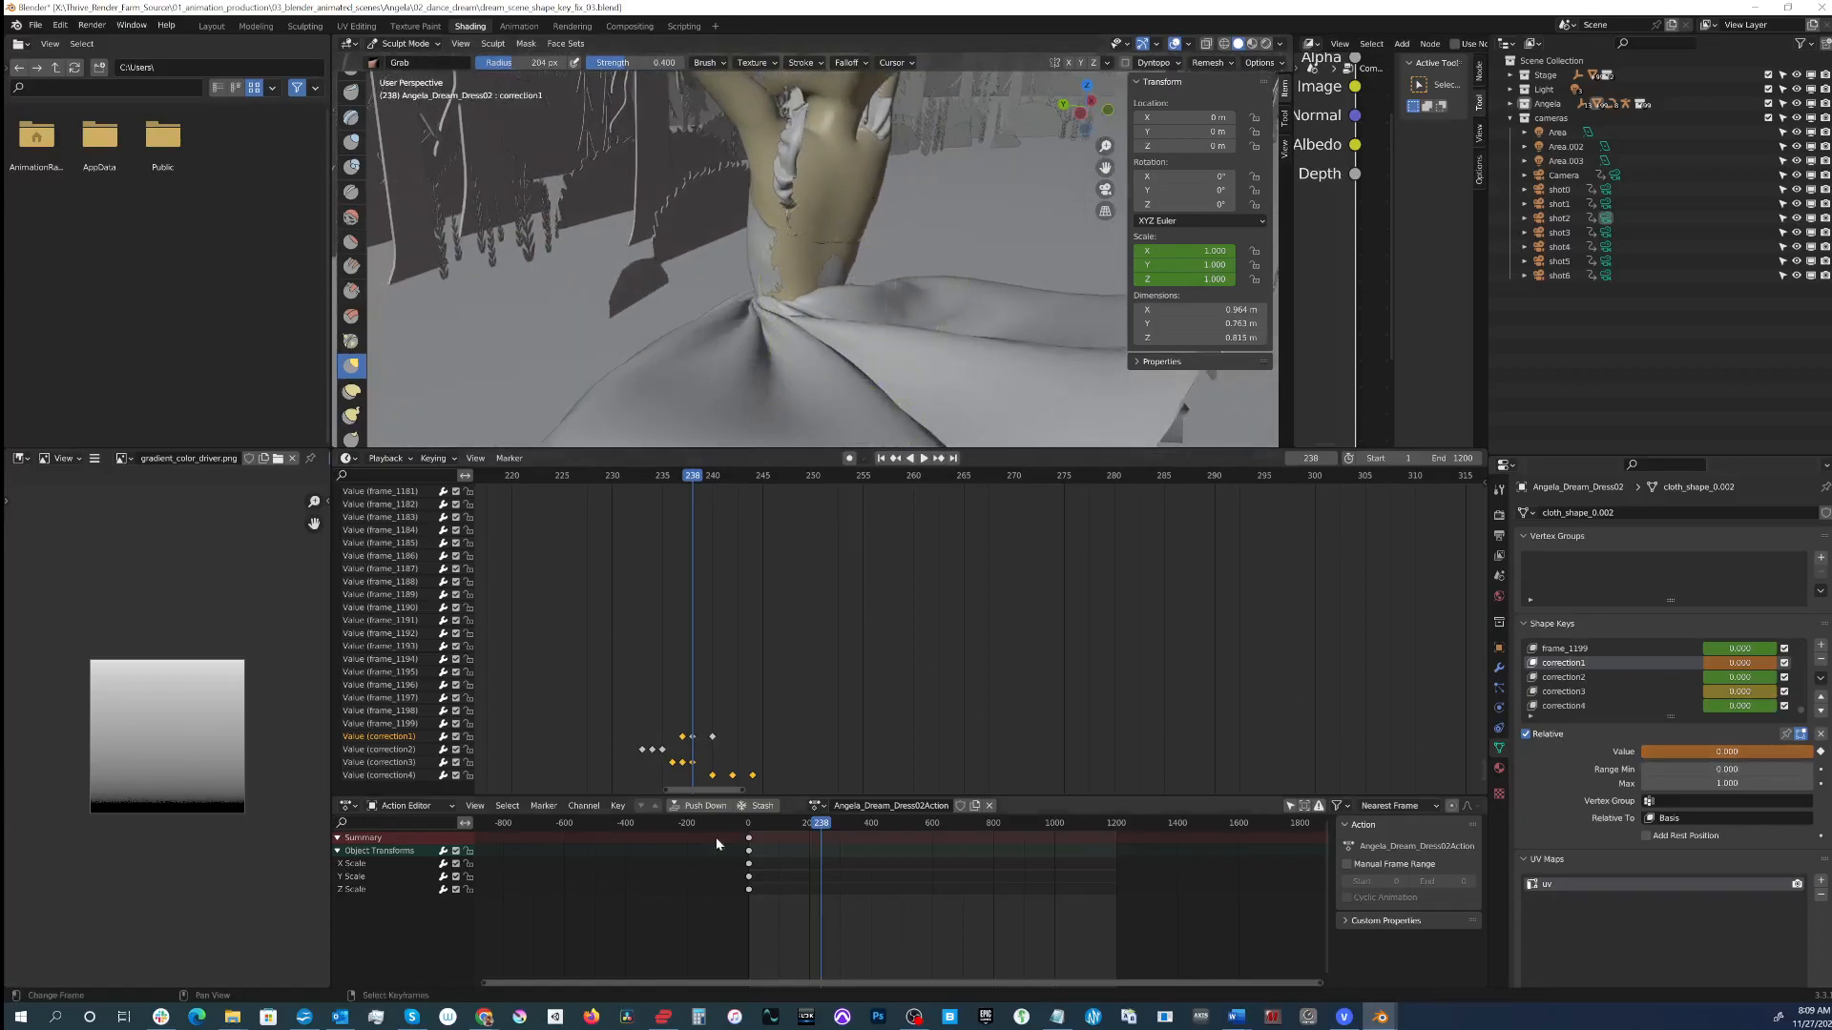
Step: Scrub from frame 232 through 237 to frame 240 and examine the dress there from the front
drag(823, 828, 817, 828)
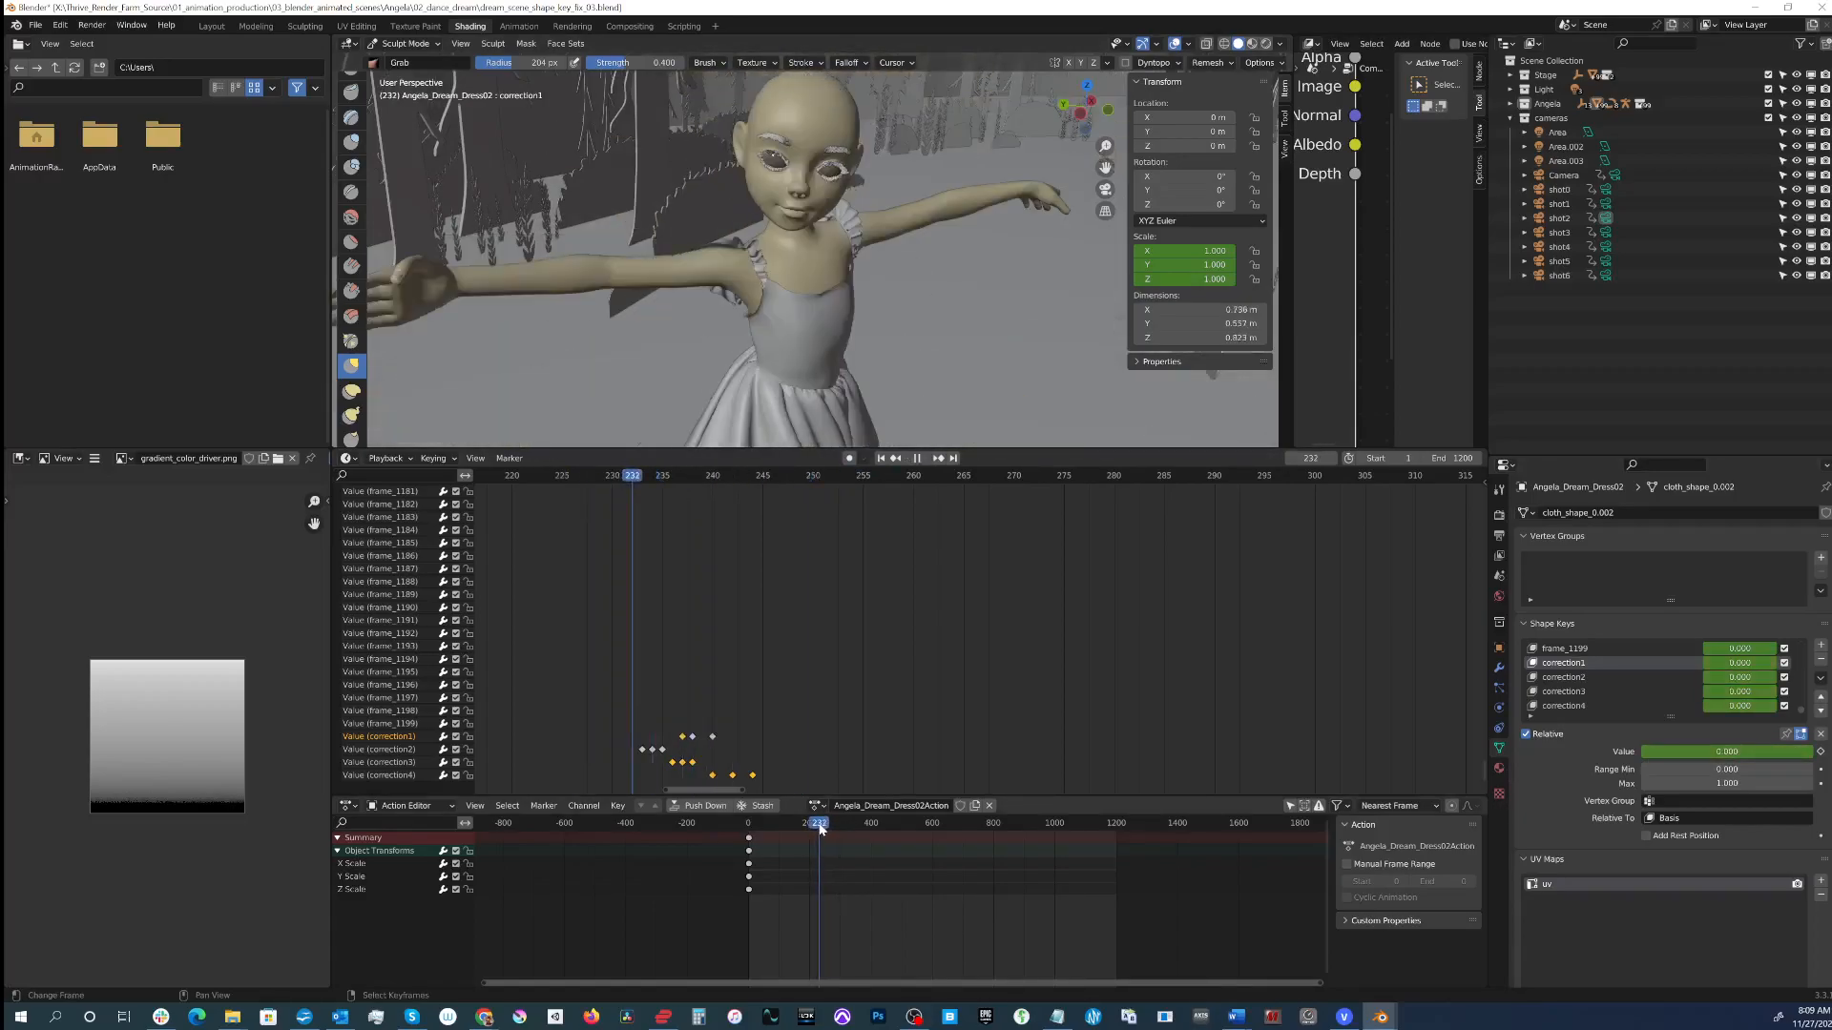
mouse_move(756, 307)
middle_down()
mouse_move(814, 286)
mouse_move(832, 204)
mouse_move(807, 261)
mouse_move(832, 246)
middle_up()
scroll(779, 298, up, 2)
scroll(846, 263, up, 2)
drag(630, 487, 684, 486)
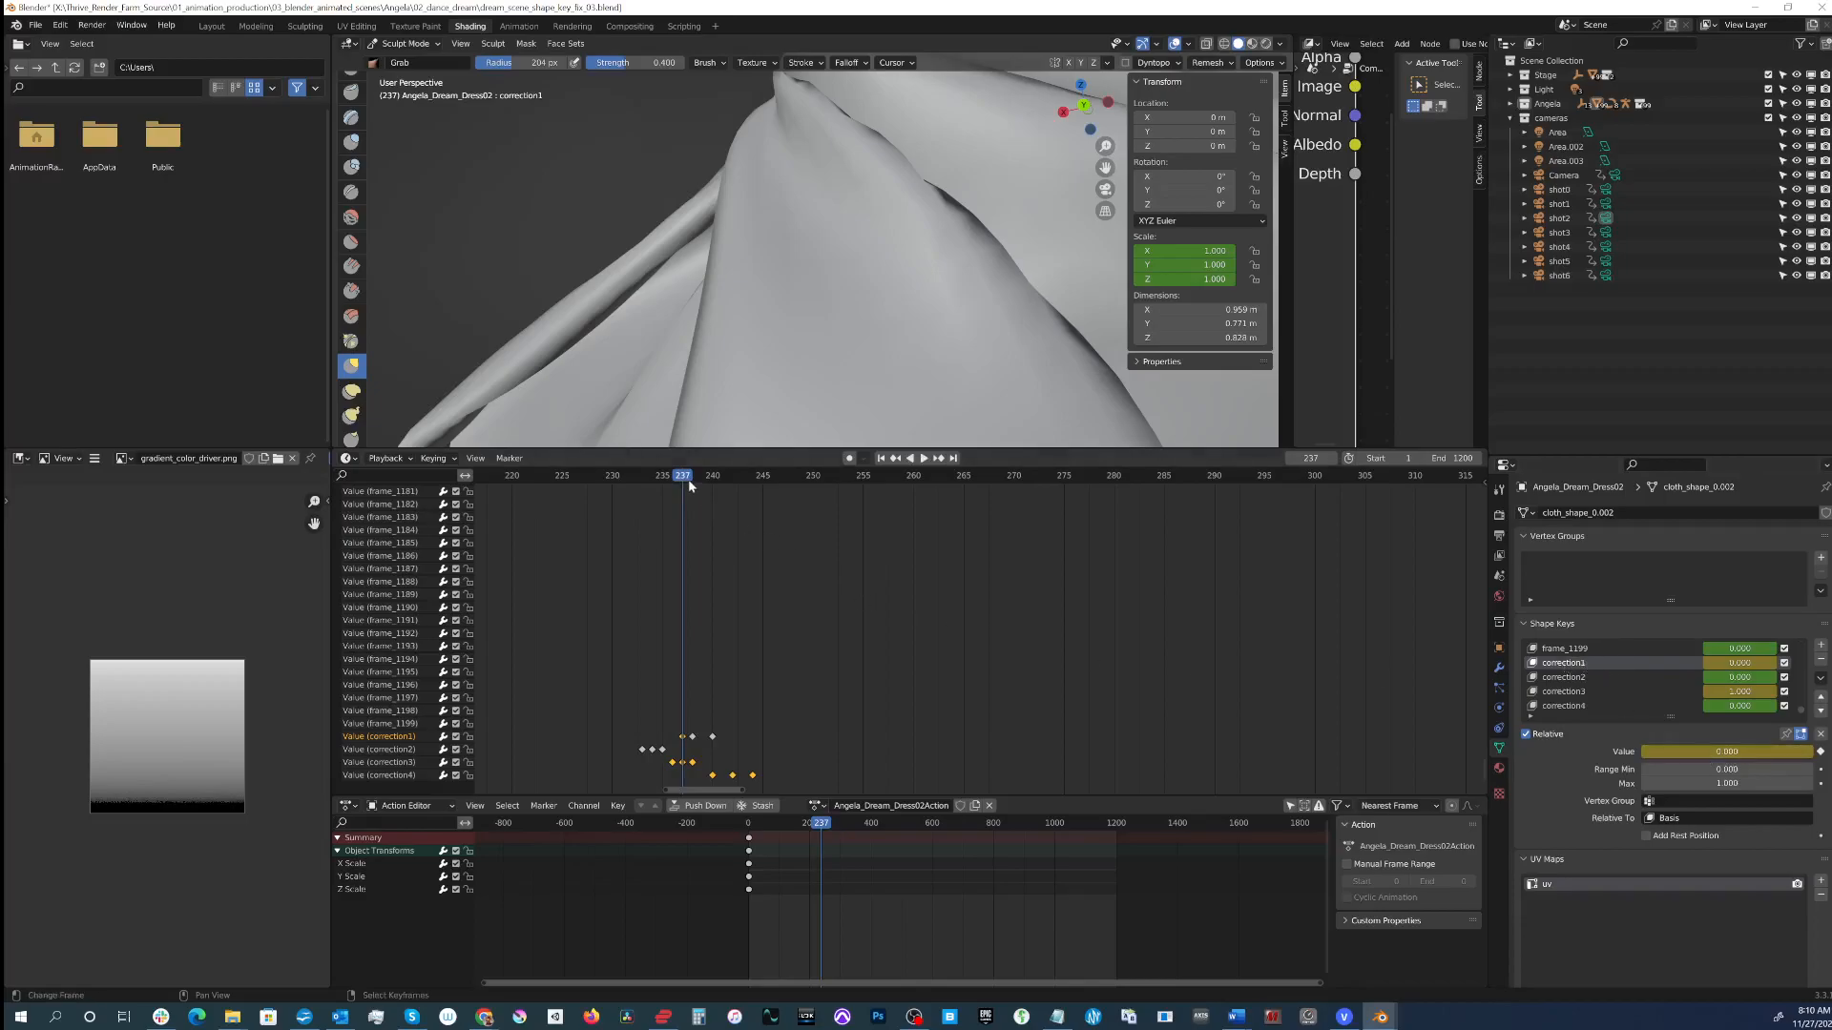
drag(685, 482, 710, 482)
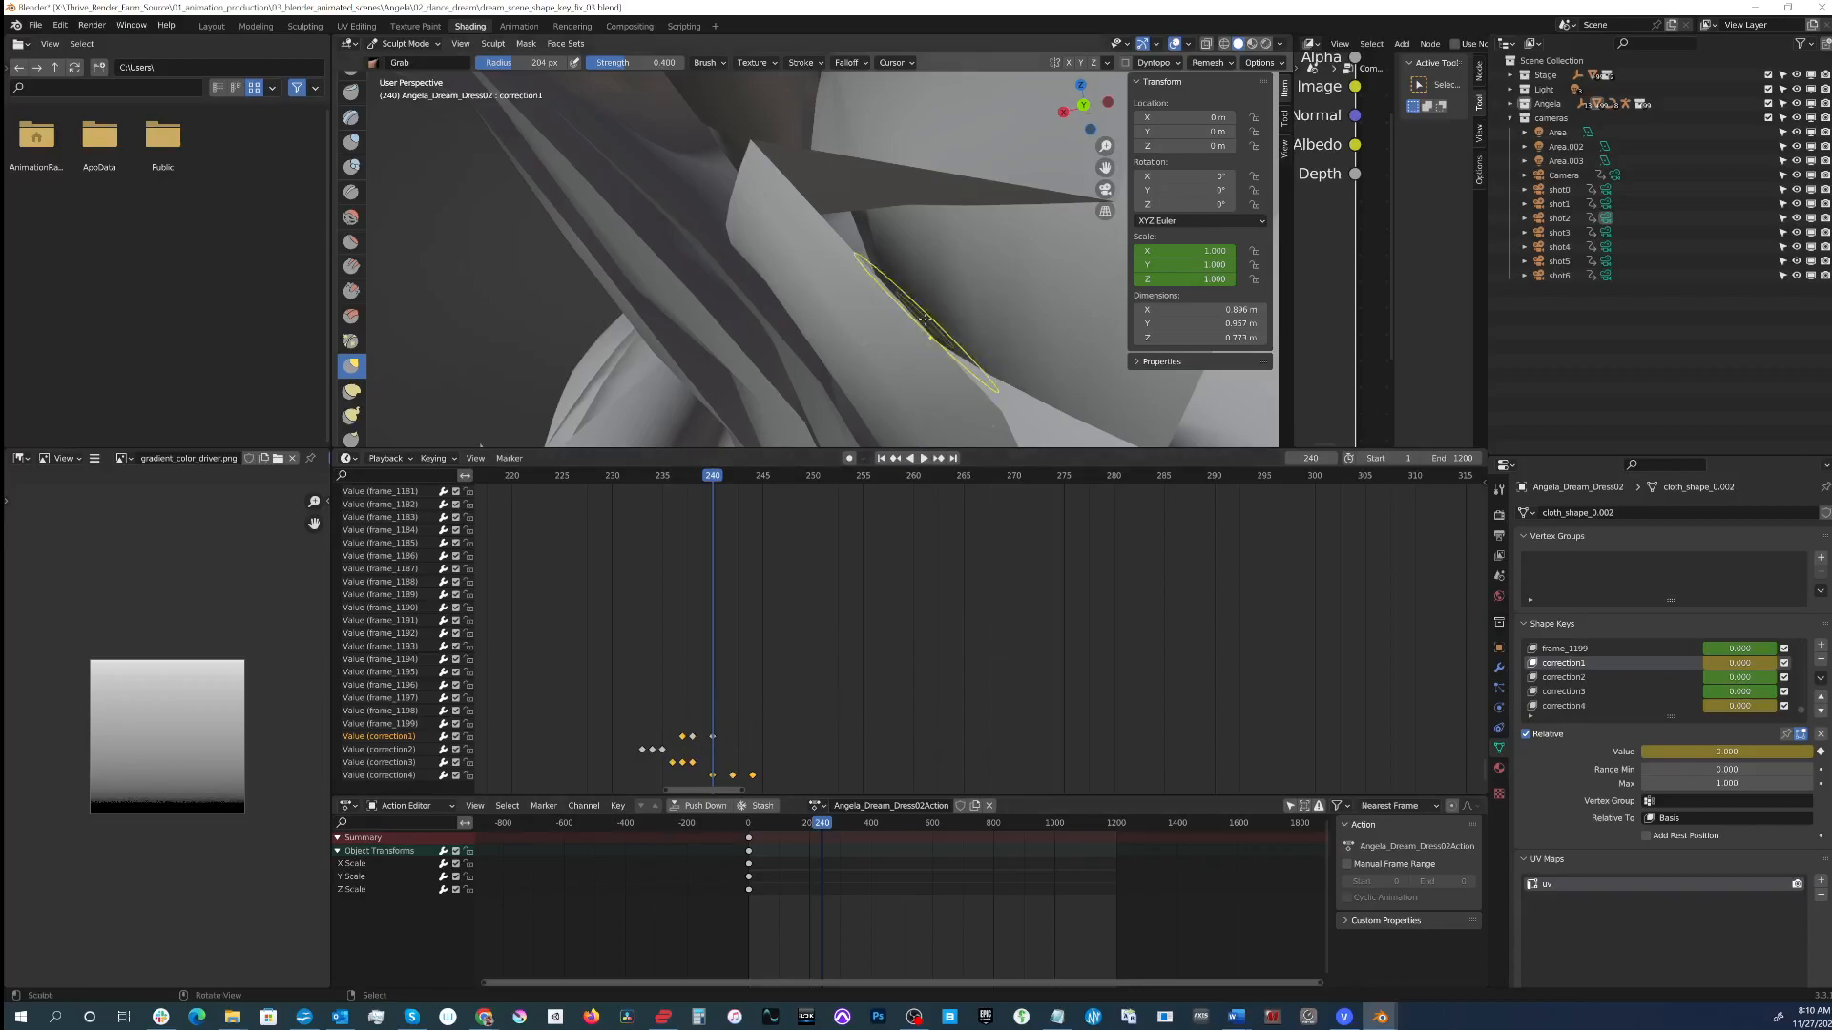
scroll(863, 279, down, 10)
mouse_move(864, 279)
middle_down()
mouse_move(988, 349)
mouse_move(1079, 334)
middle_up()
scroll(797, 324, up, 4)
middle_drag(797, 313, 916, 335)
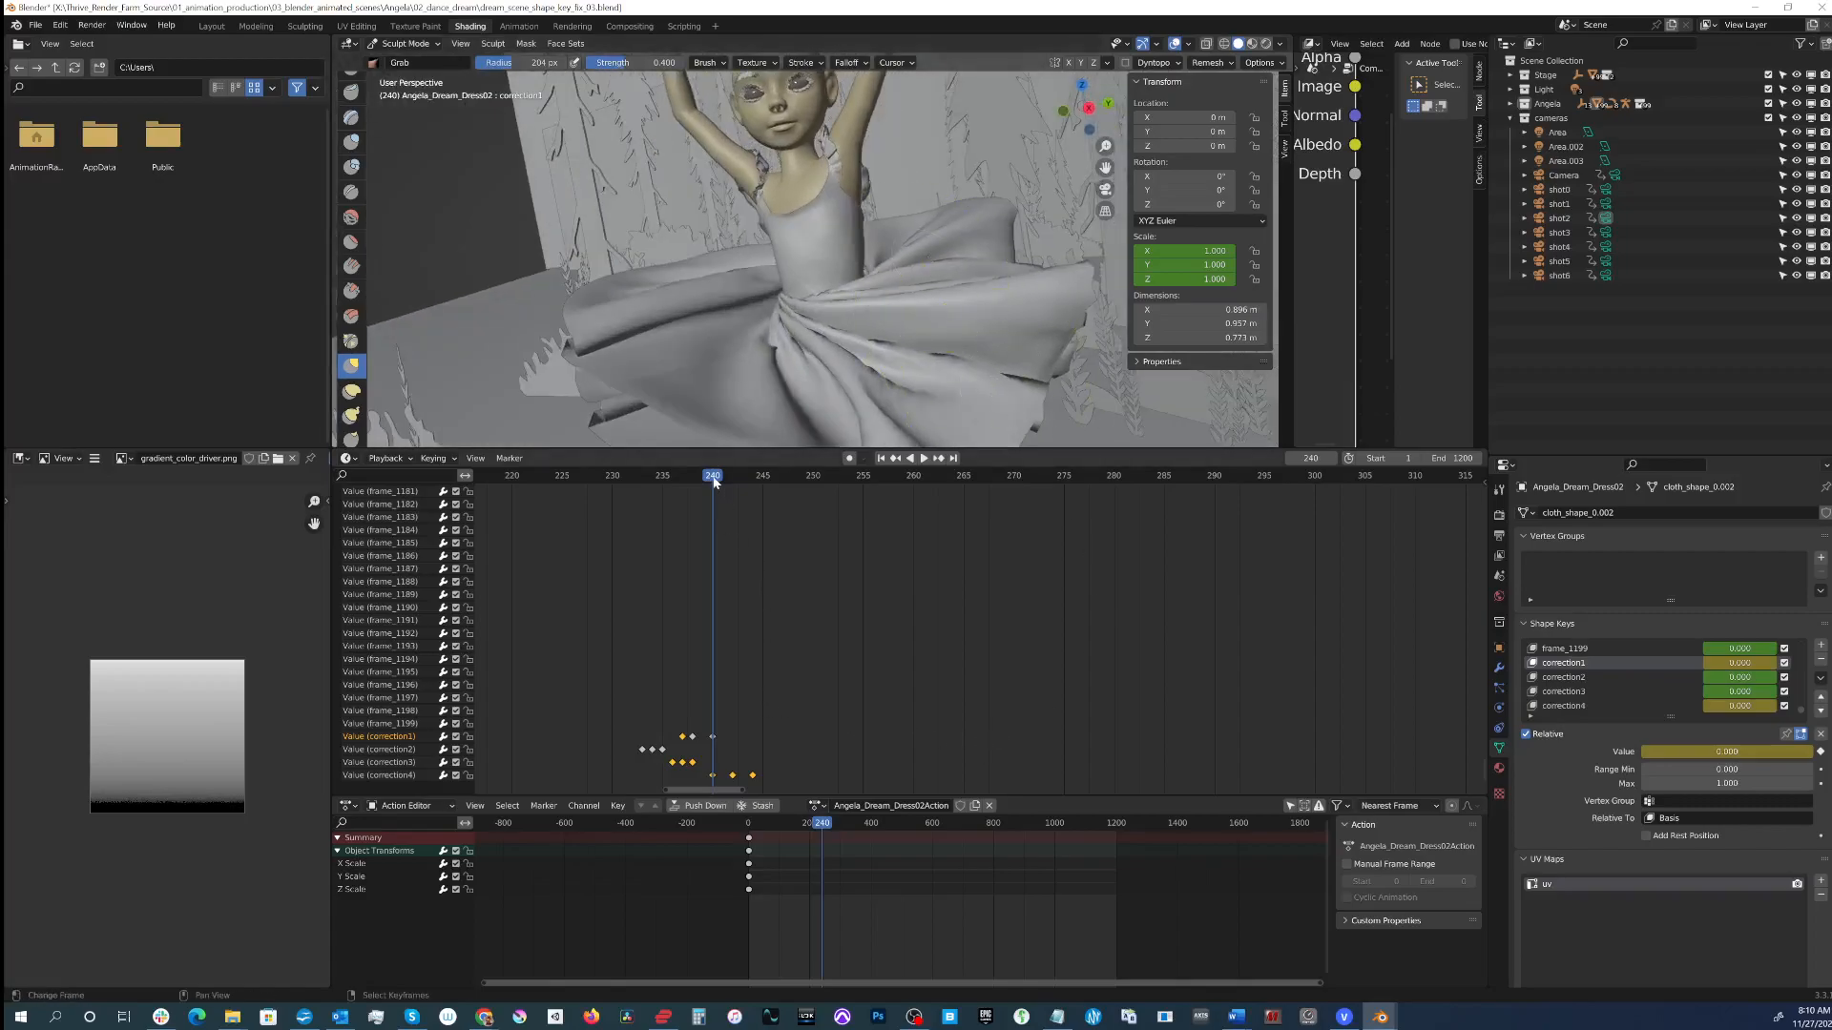
Step: Set the correction2 shape key's value to 0 at frame 234 and inspect the back of the bodice
drag(712, 480, 652, 484)
middle_drag(788, 216, 1013, 206)
middle_drag(673, 211, 868, 284)
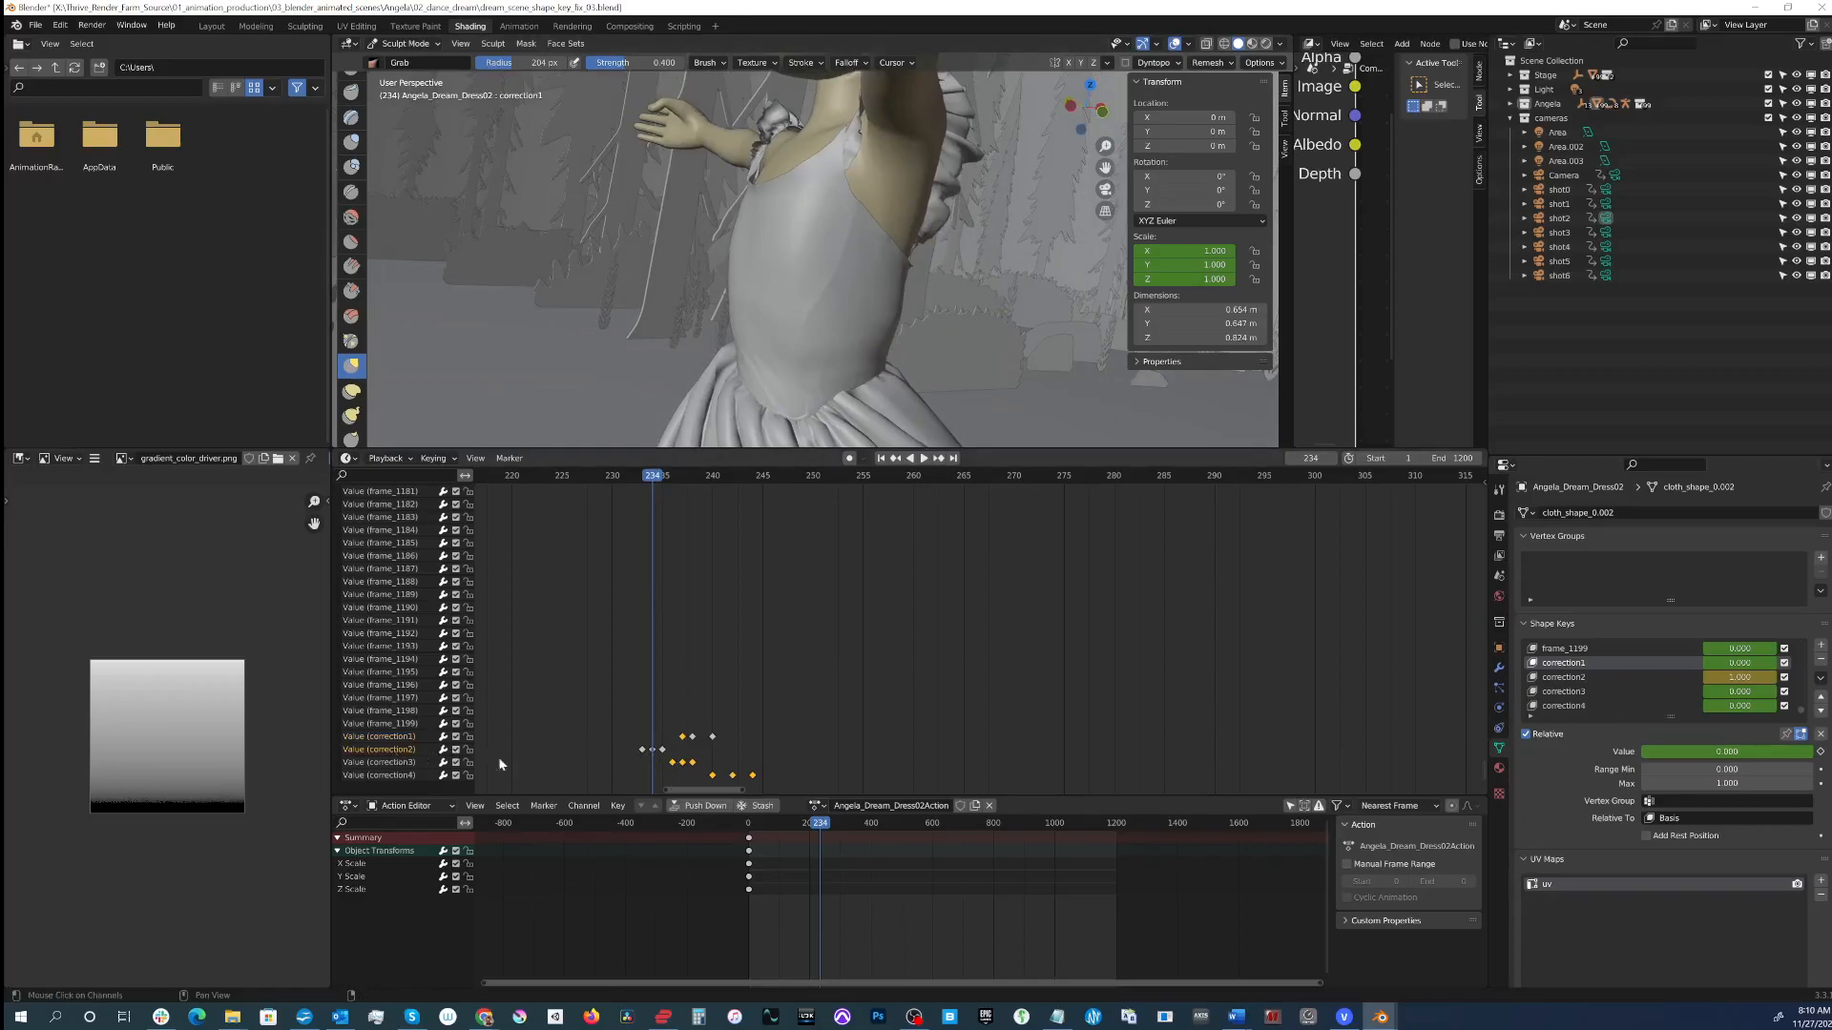
click(1586, 680)
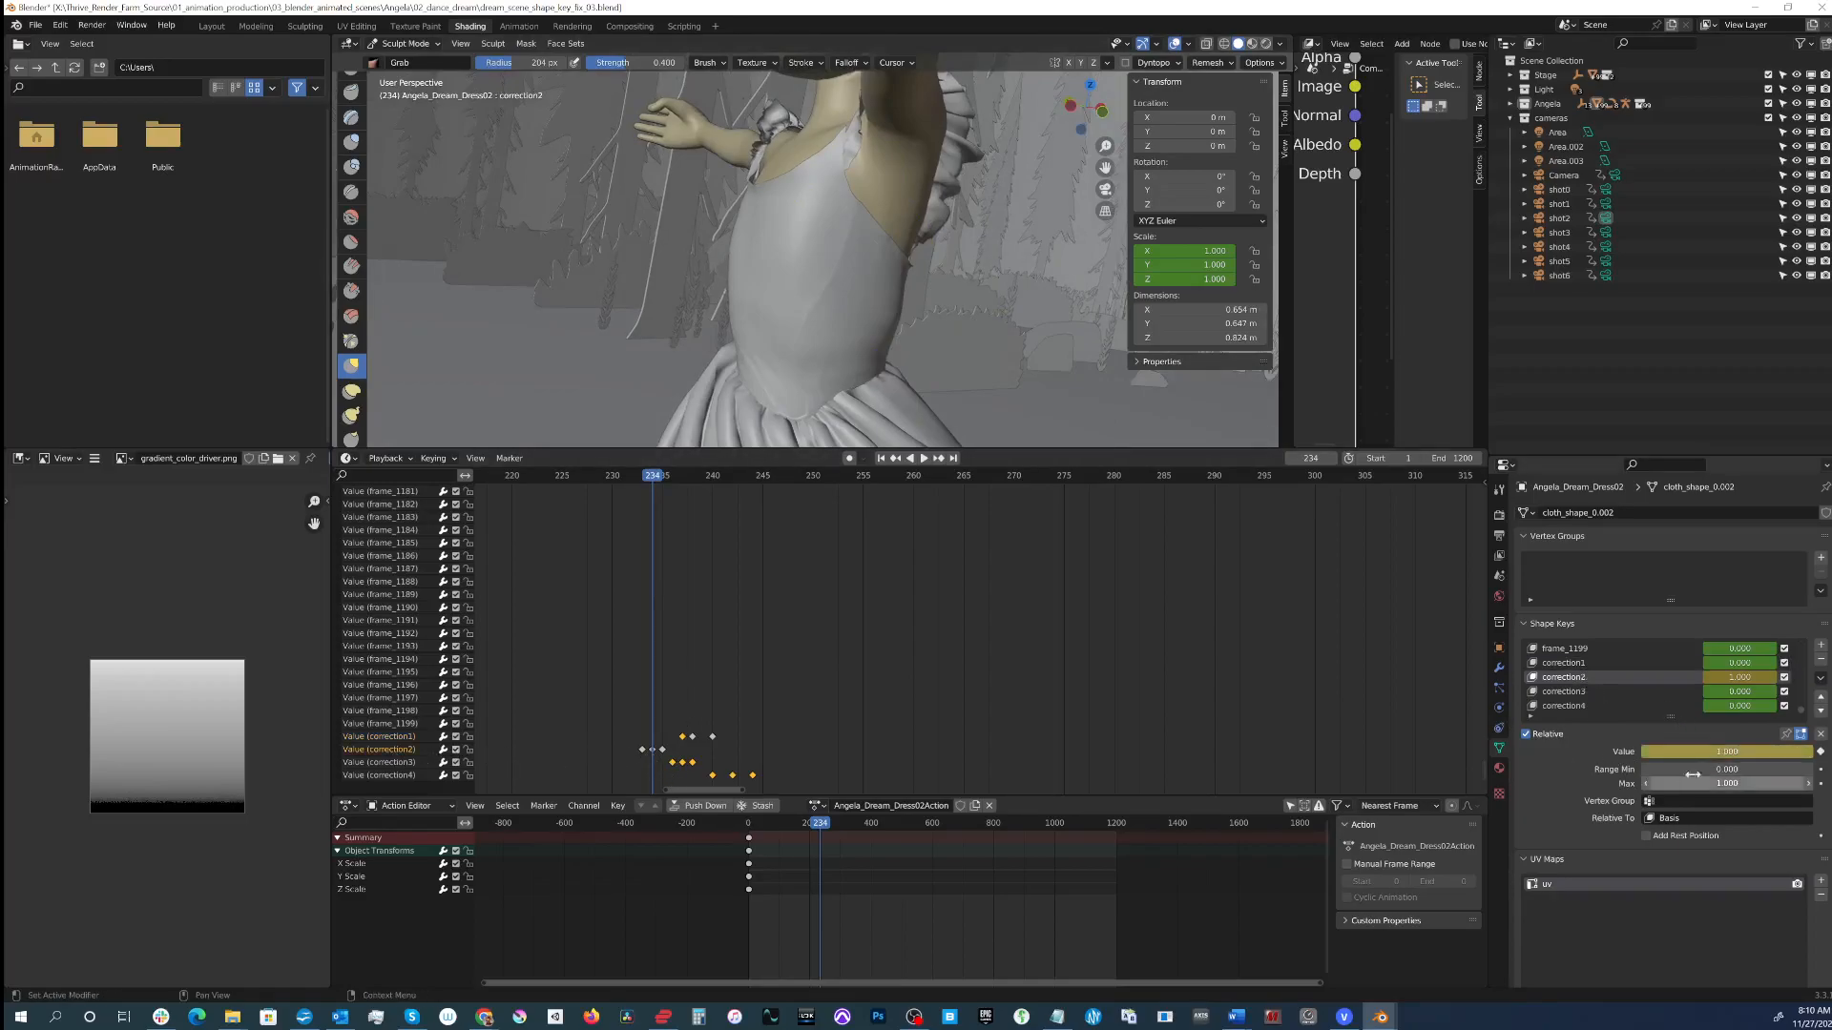
middle_drag(906, 239, 642, 260)
drag(1759, 753, 1660, 754)
middle_drag(706, 276, 787, 152)
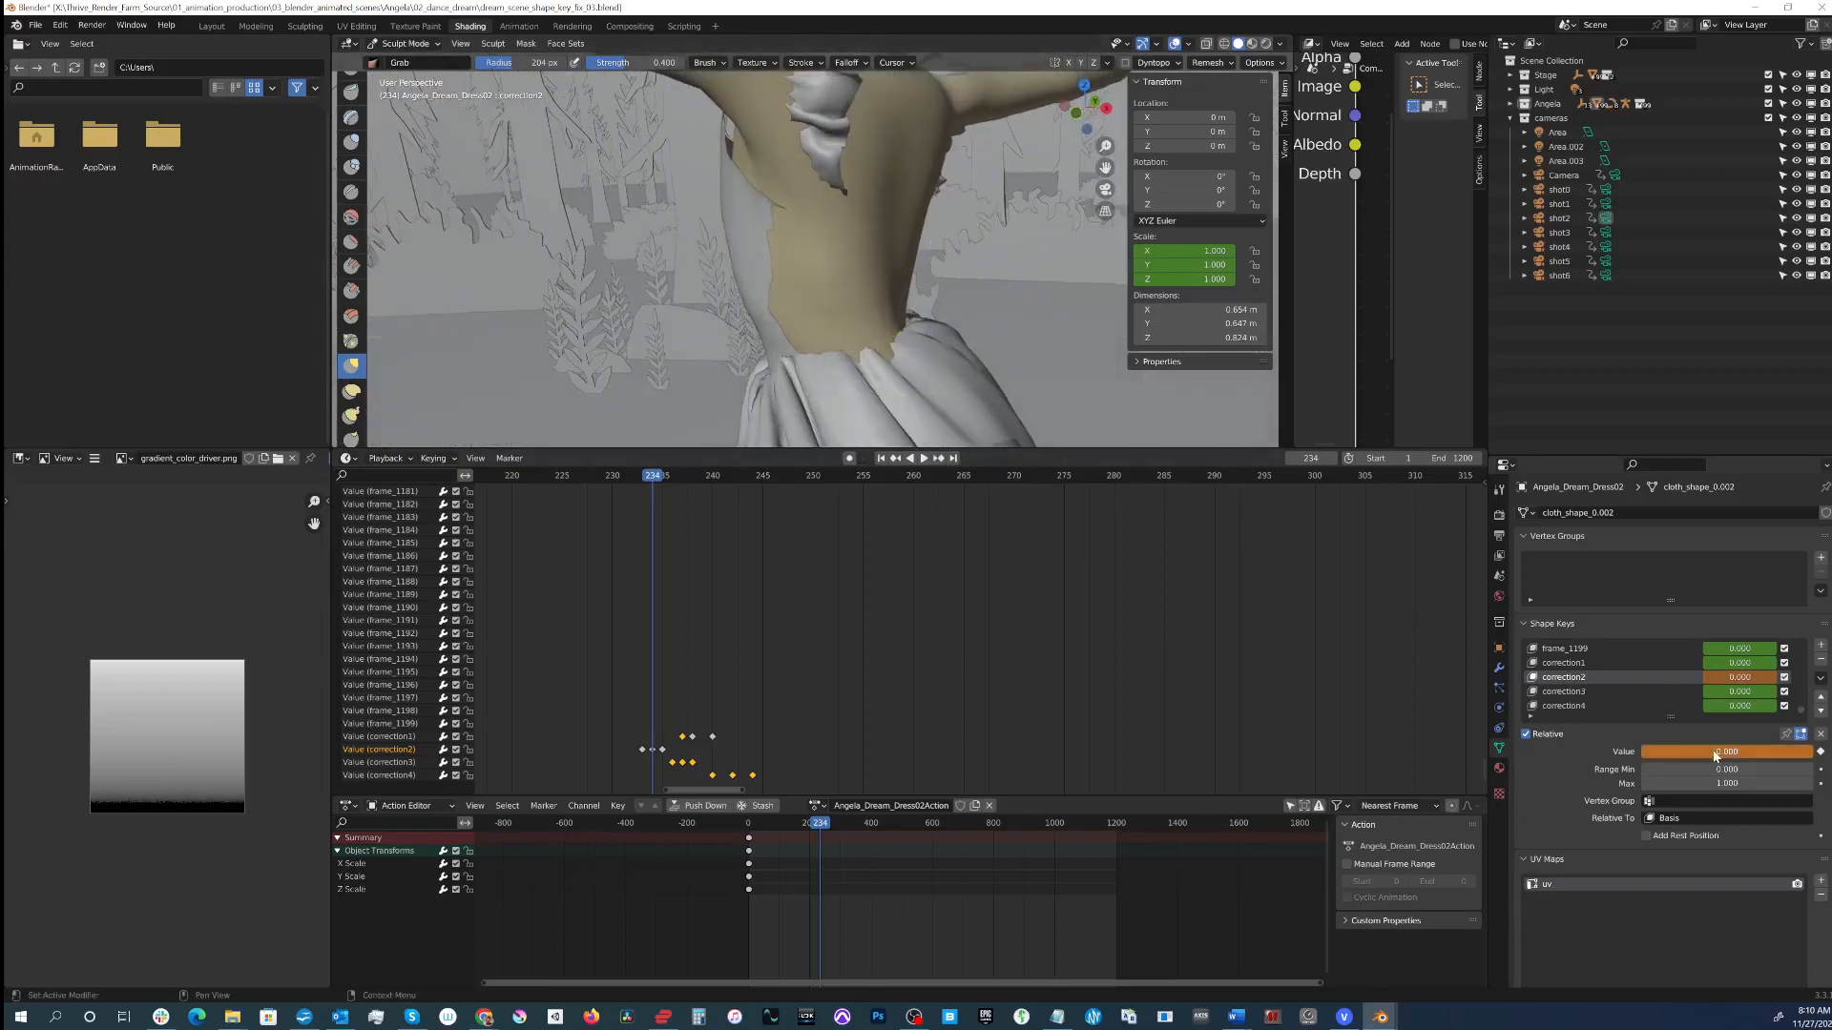
Step: Set the correction3 shape key's value to 0 at frame 237 and inspect the bodice
key(space)
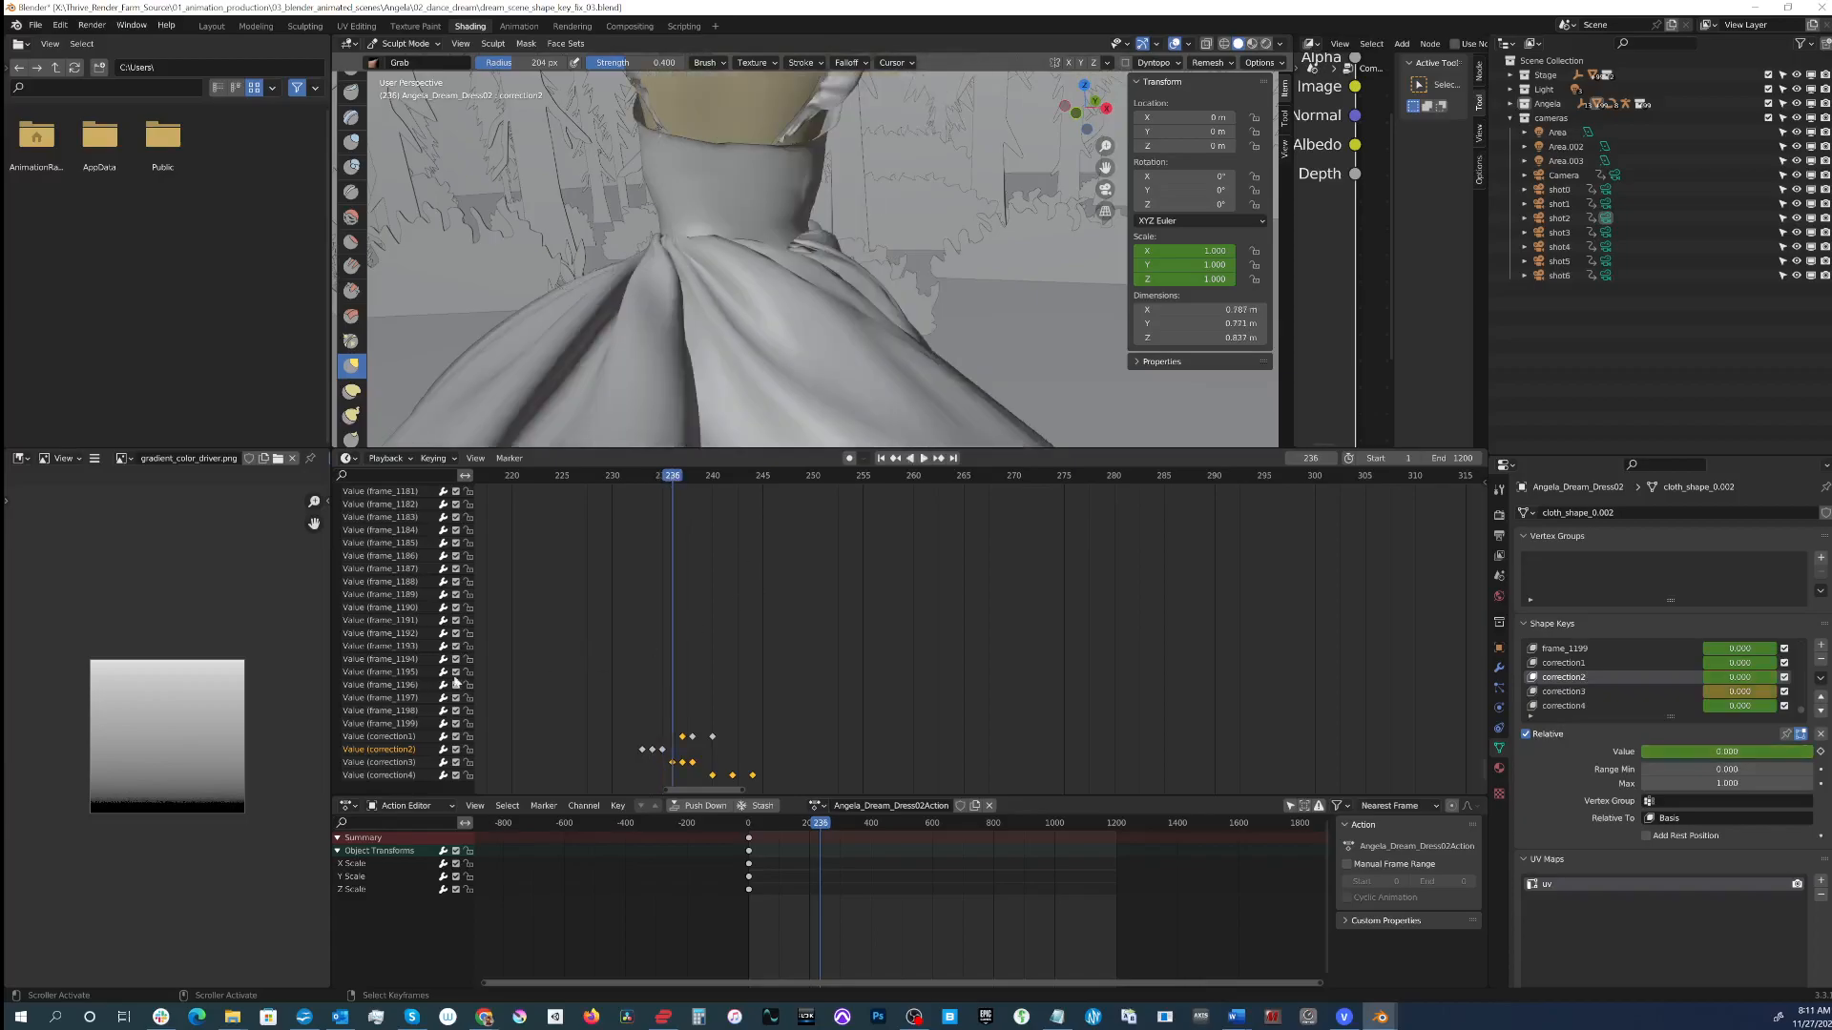
click(1573, 690)
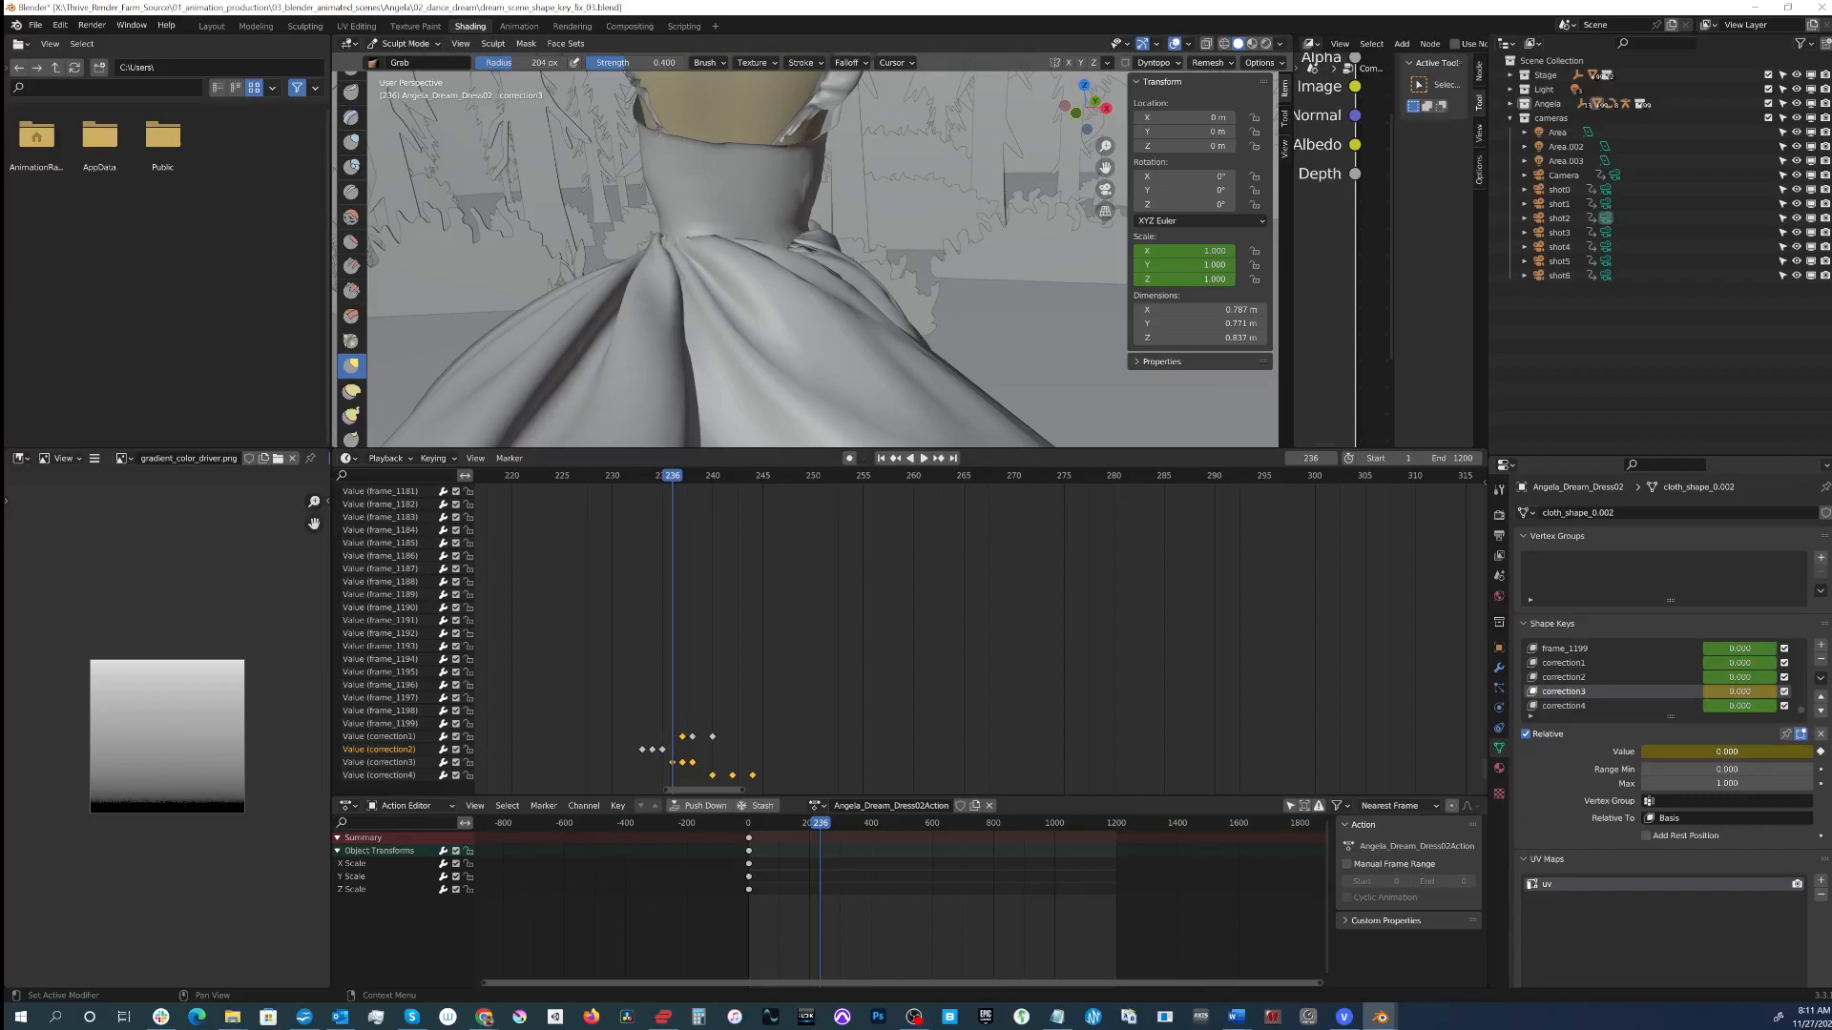
key(Return)
drag(680, 478, 685, 478)
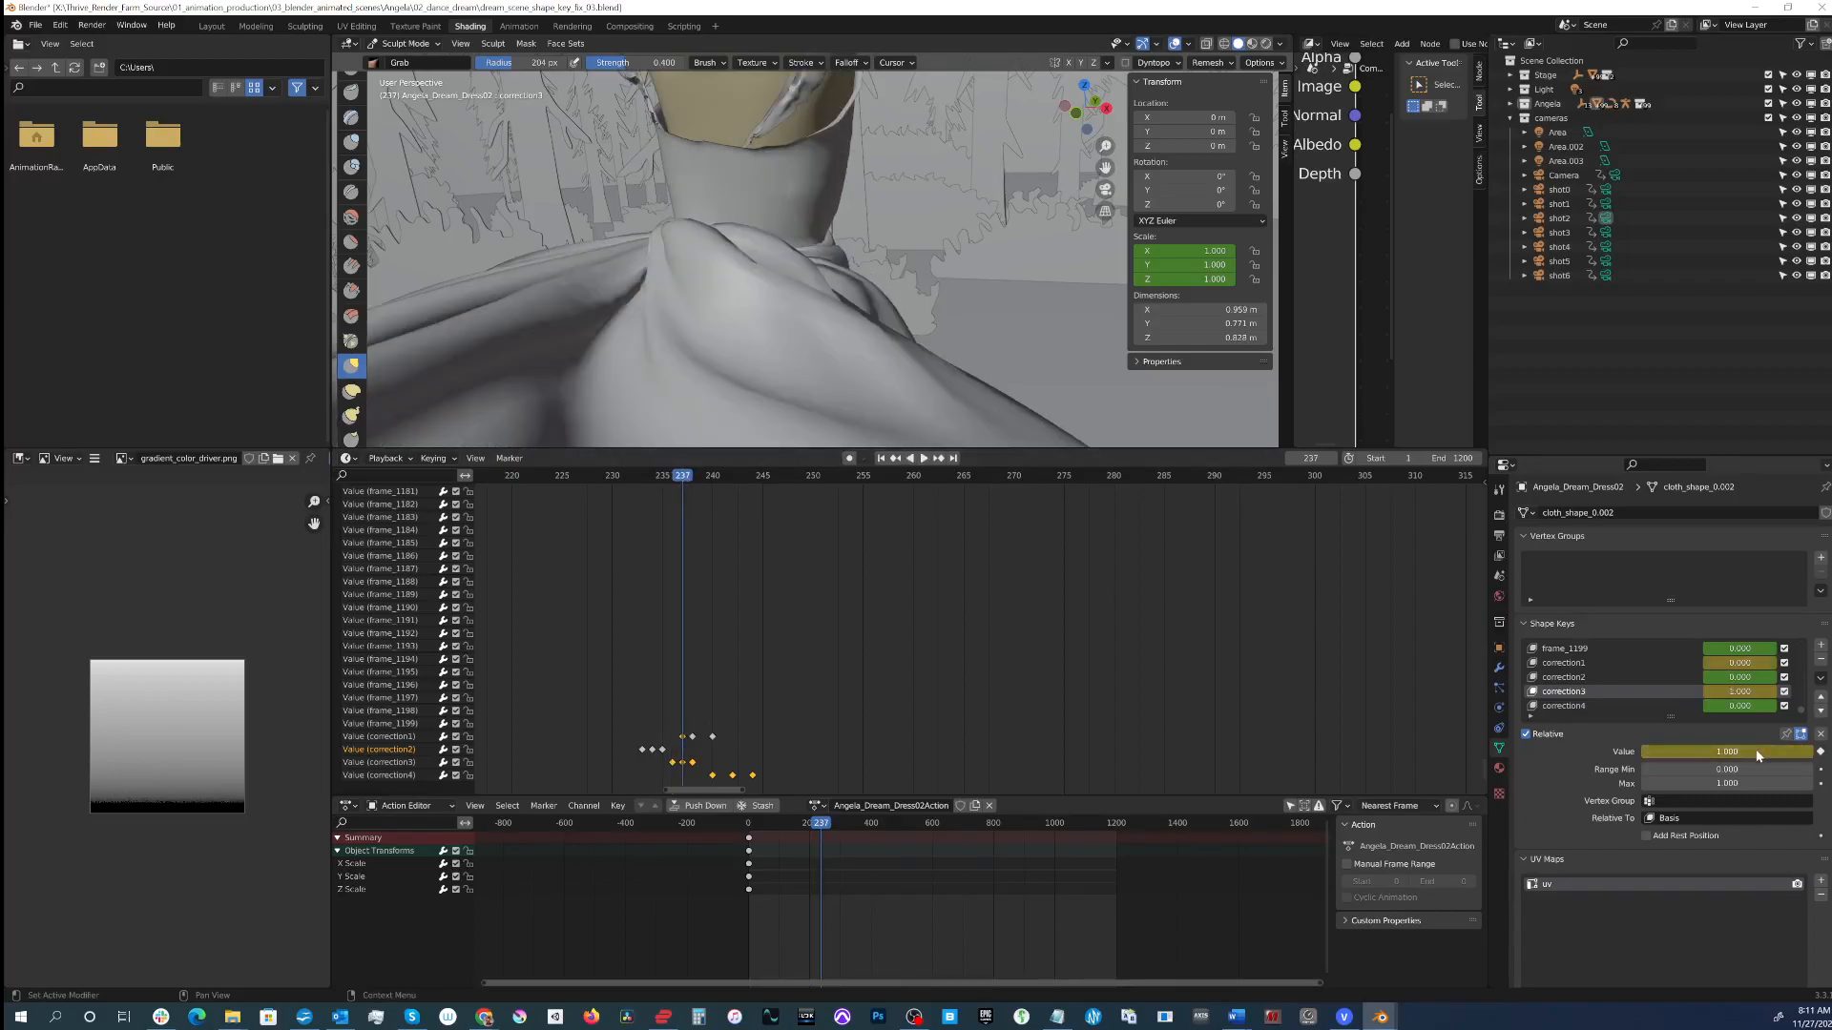
drag(1756, 751, 1646, 751)
middle_drag(893, 315, 839, 360)
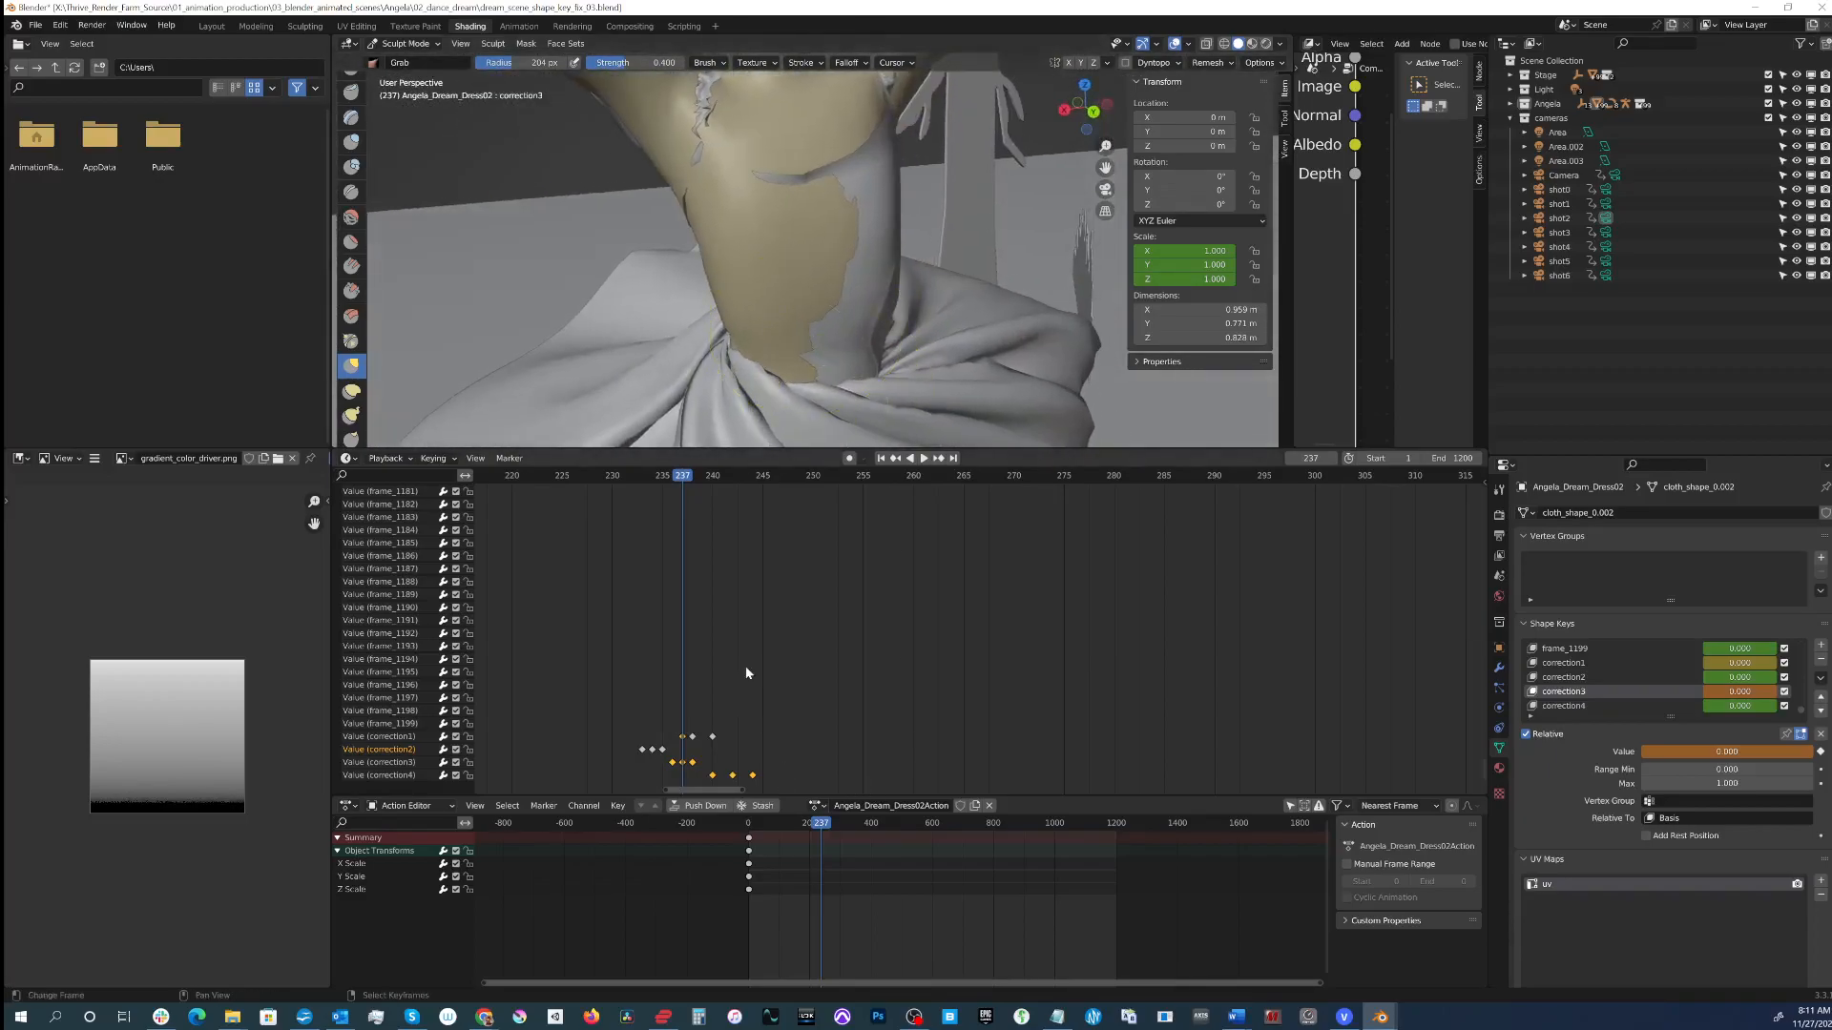
Step: Scrub from frame 237 to 240, select the correction4 channel and shape key, and inspect the bodice through frame 243
drag(683, 479, 713, 479)
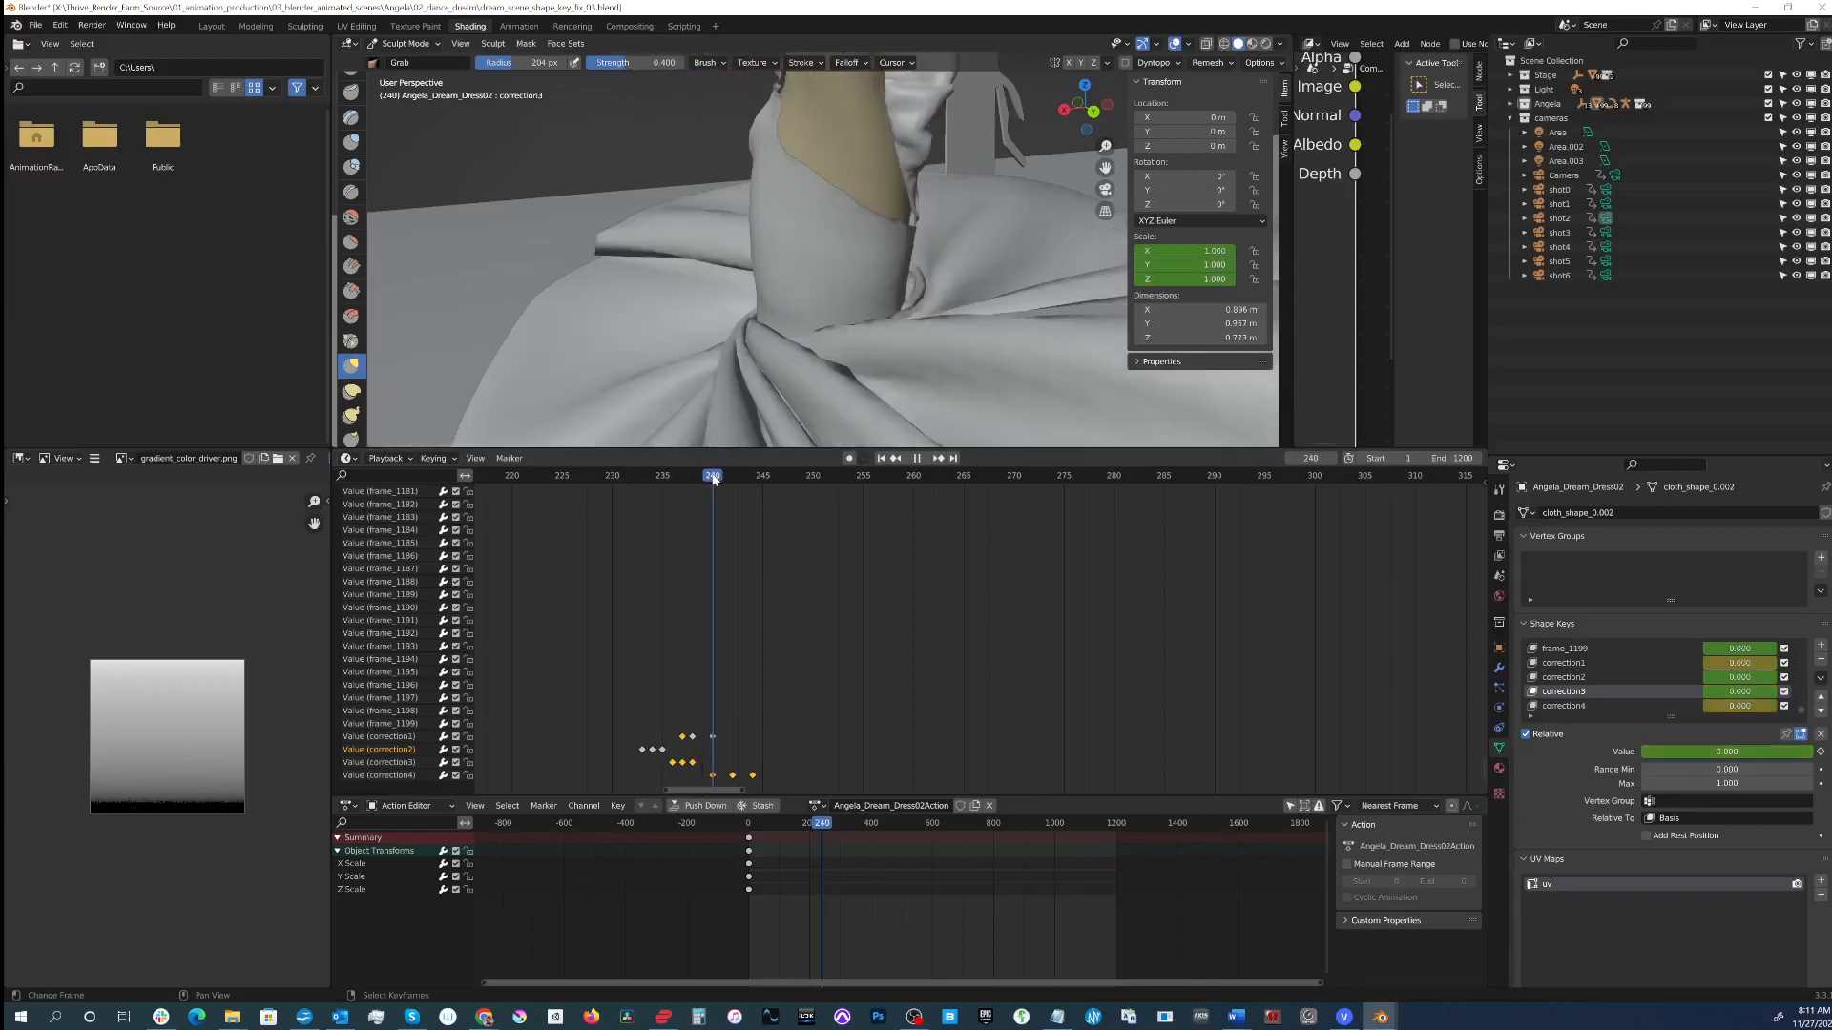
click(398, 773)
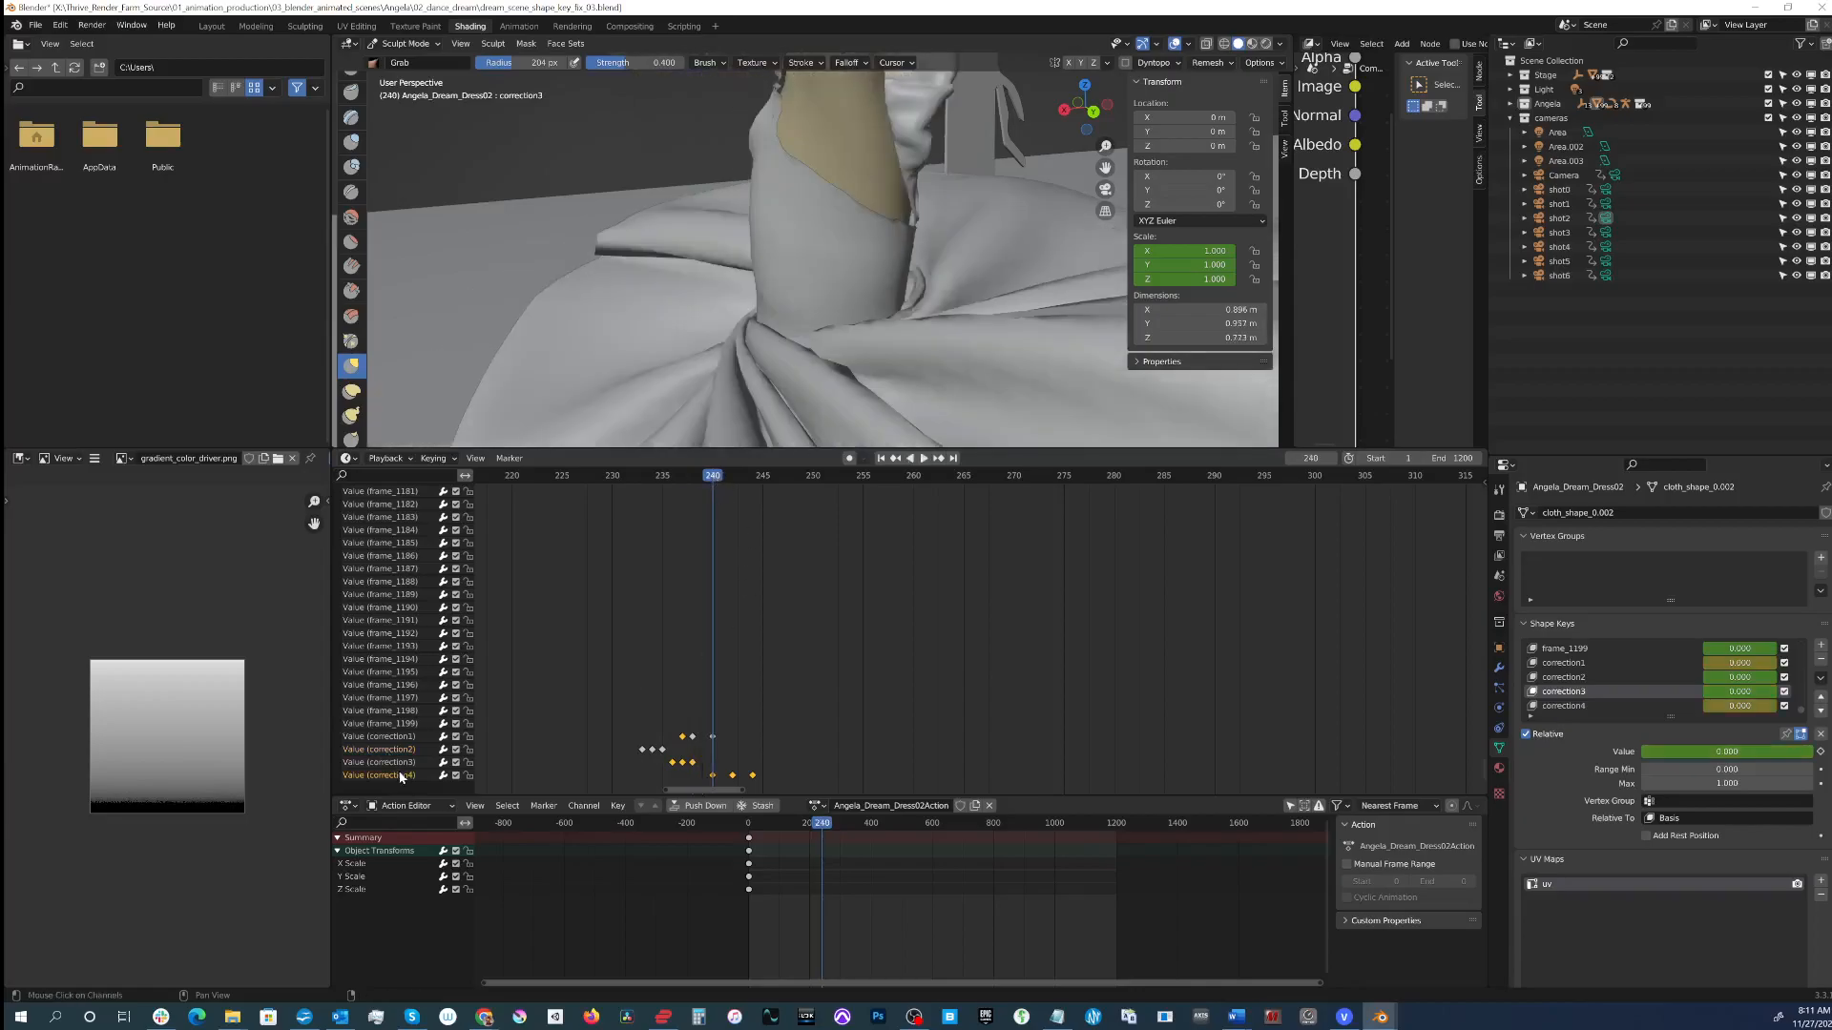
click(1564, 706)
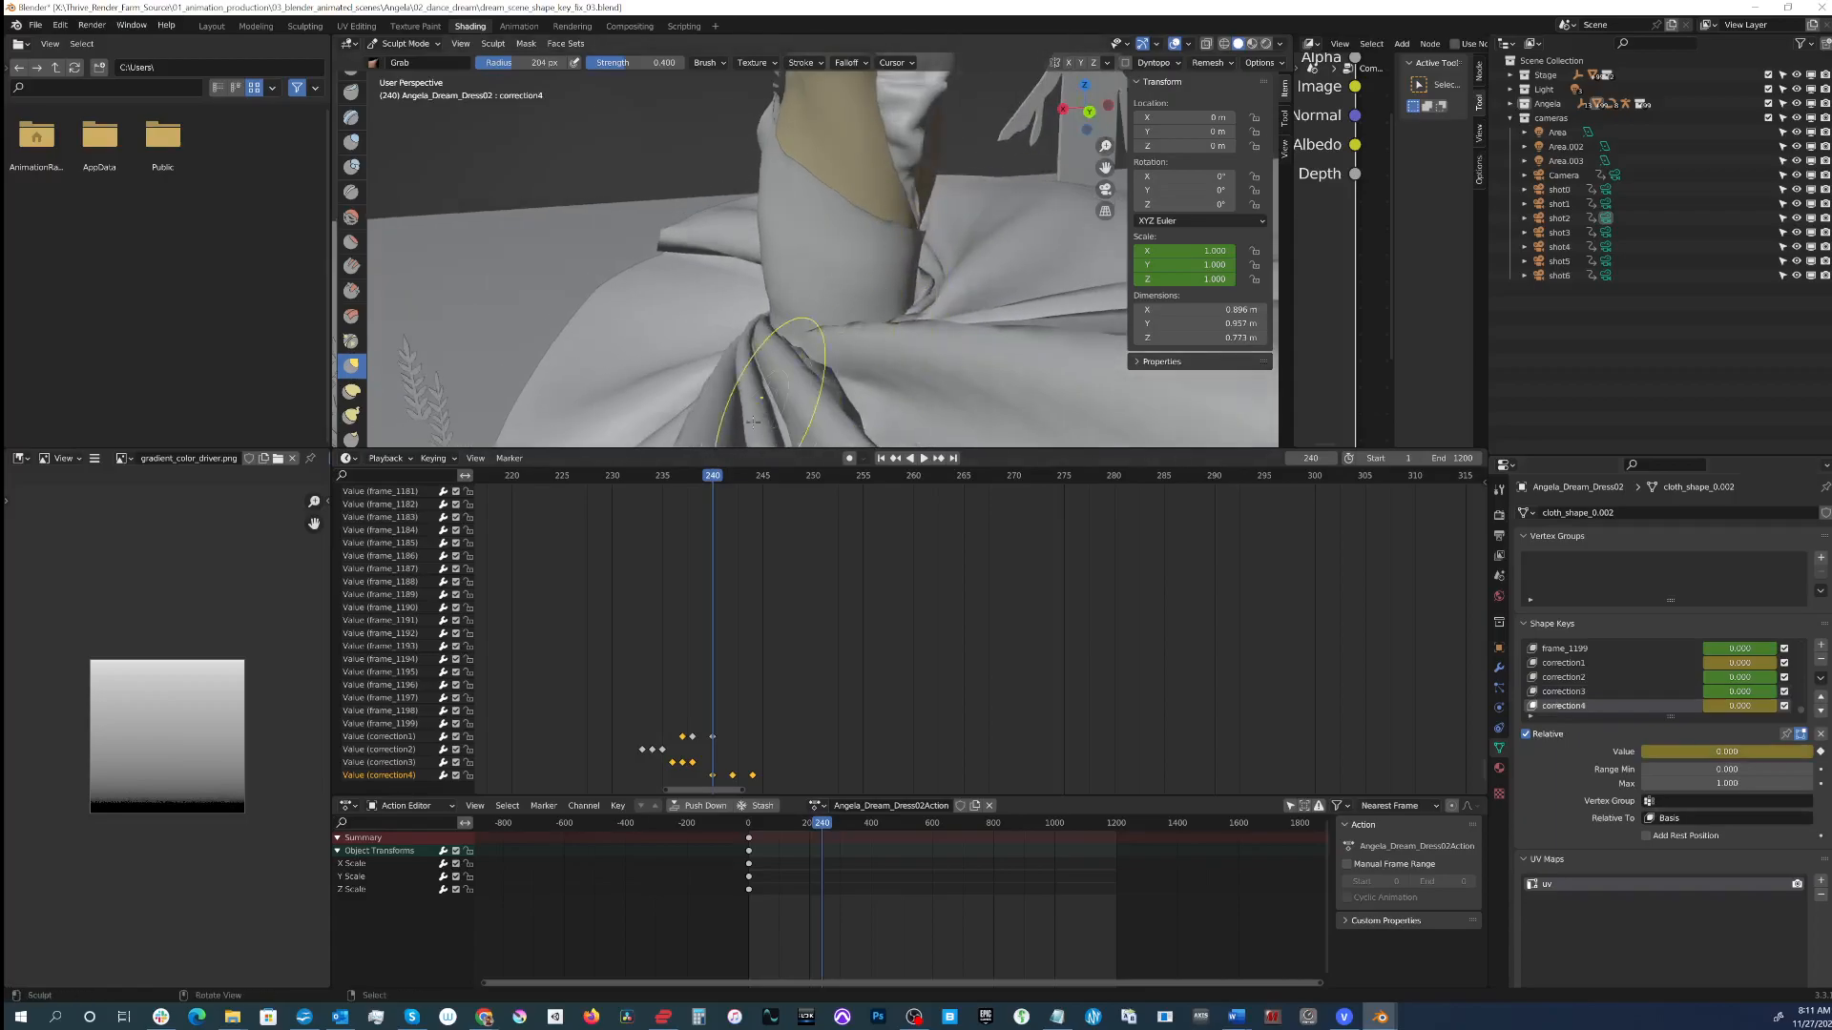
drag(714, 477, 743, 478)
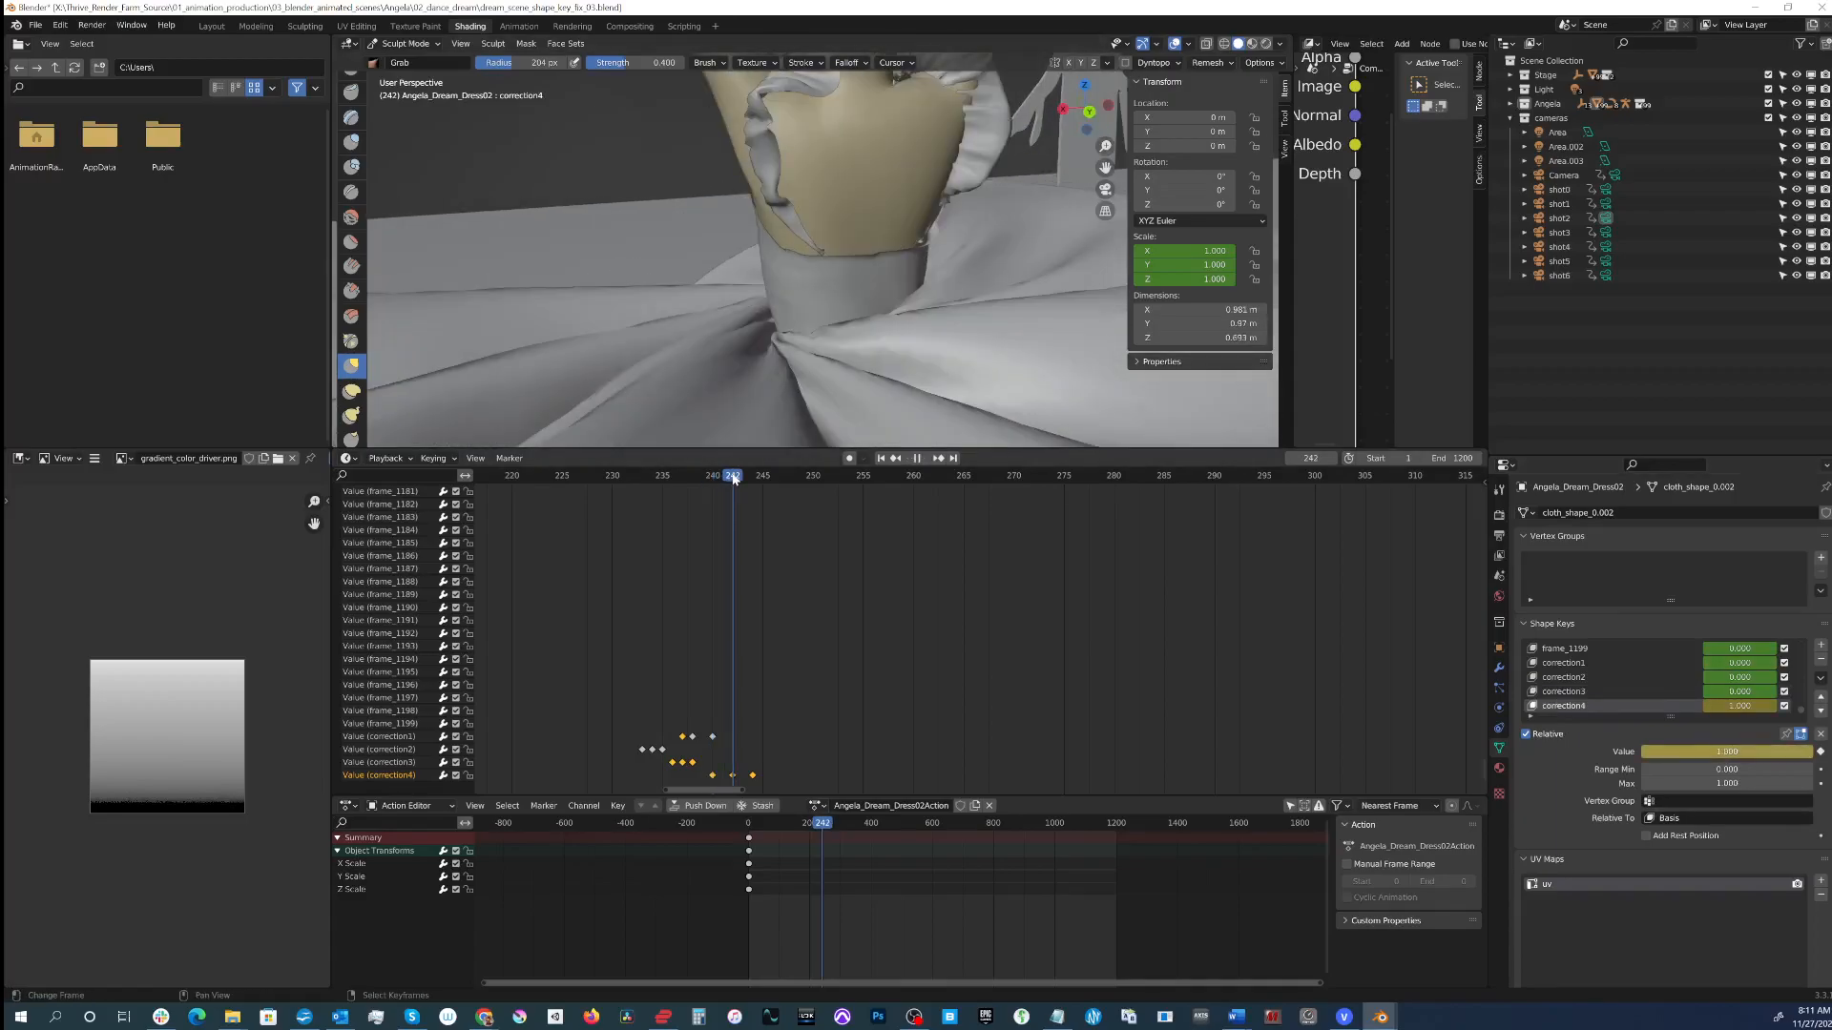
middle_drag(870, 227, 909, 230)
scroll(908, 276, up, 3)
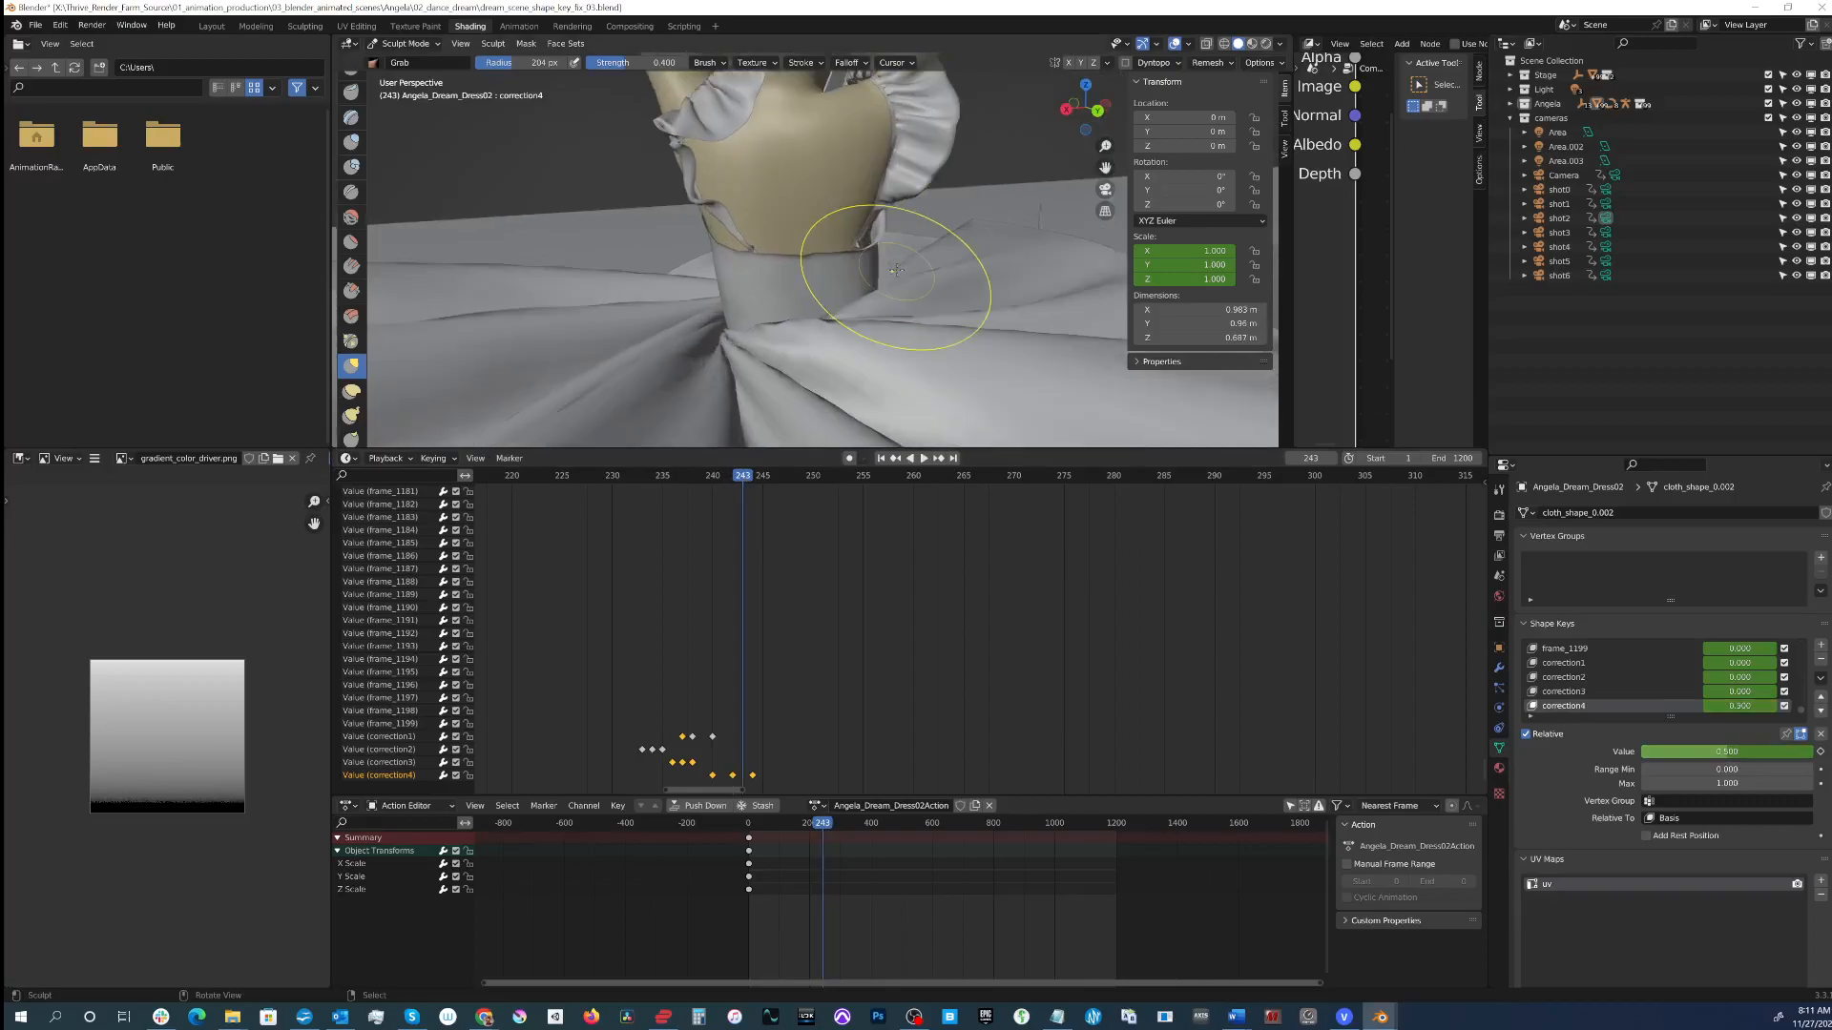
Step: Set the correction4 shape key's value to 0 at frame 242 and inspect the bodice from the side
drag(744, 475, 734, 475)
click(1580, 650)
click(1580, 706)
drag(1746, 754, 1574, 754)
middle_drag(878, 233, 826, 243)
mouse_move(808, 245)
middle_down()
mouse_move(753, 256)
mouse_move(787, 214)
mouse_move(840, 205)
middle_up()
middle_drag(730, 225, 775, 214)
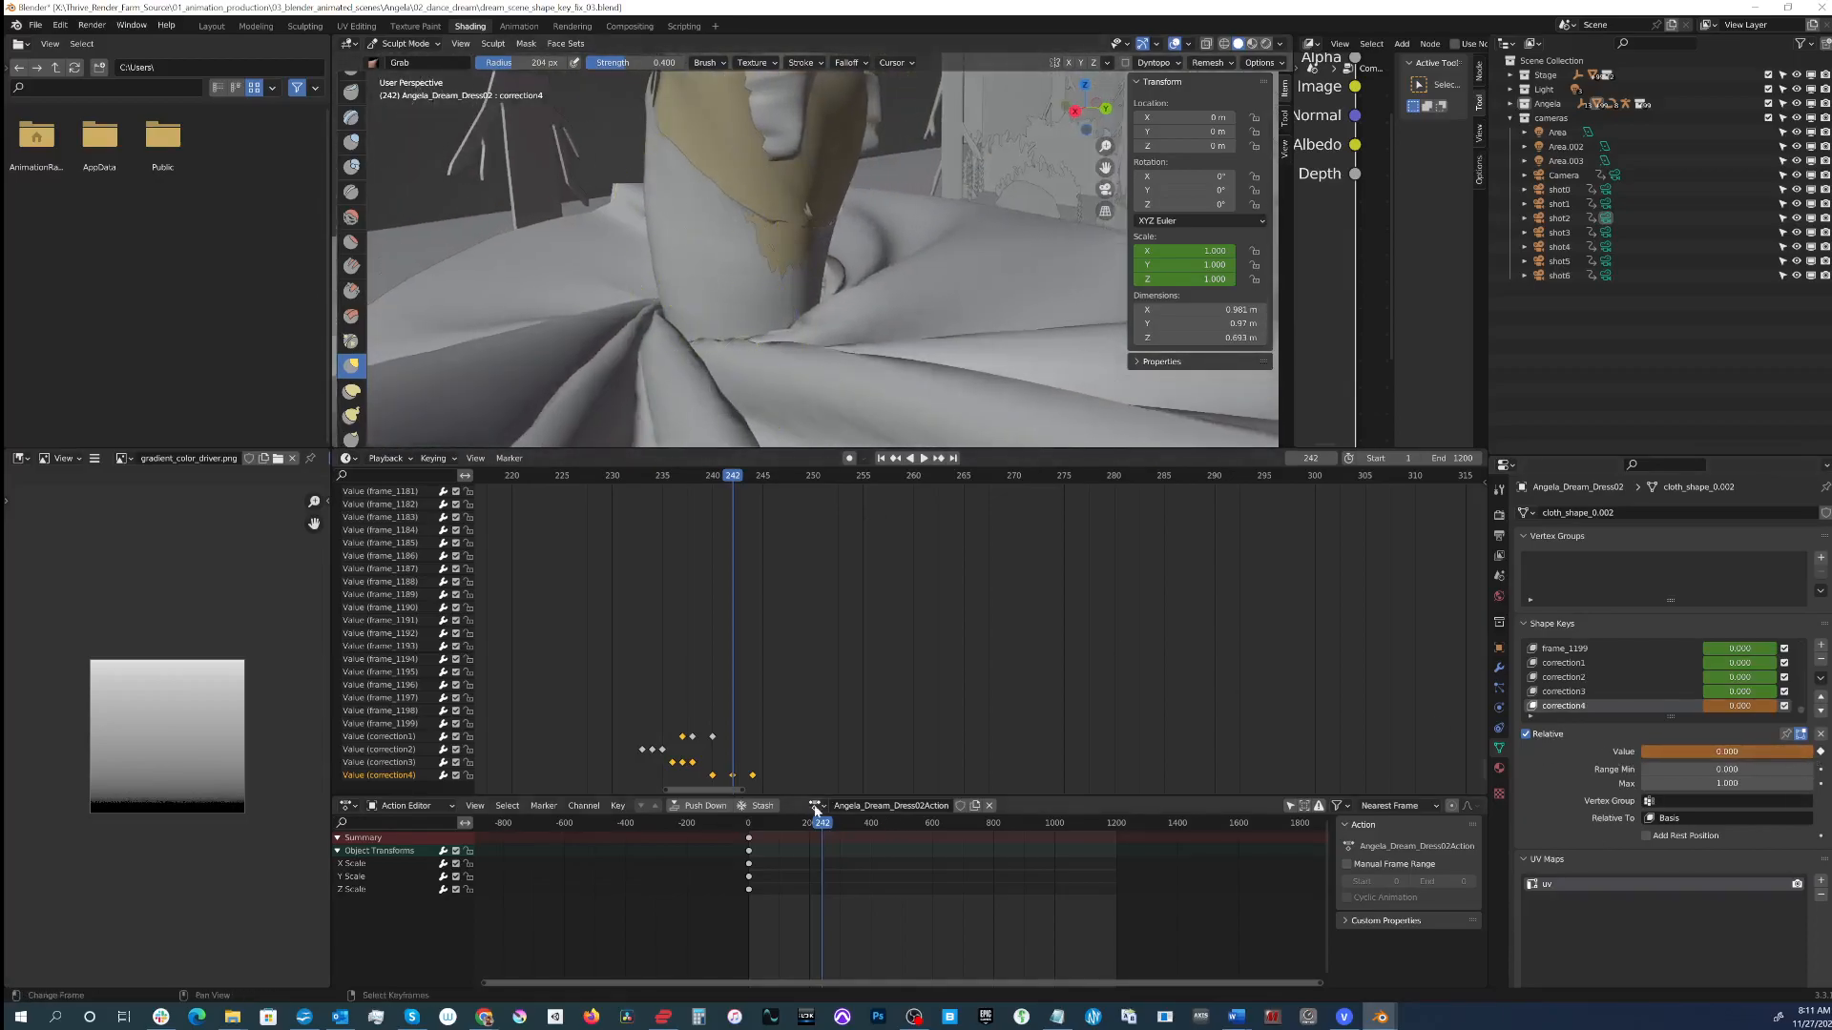
Step: Scrub back to frame 168, frame the whole dancer in view, and play the animation through to frame 213
drag(817, 824, 814, 824)
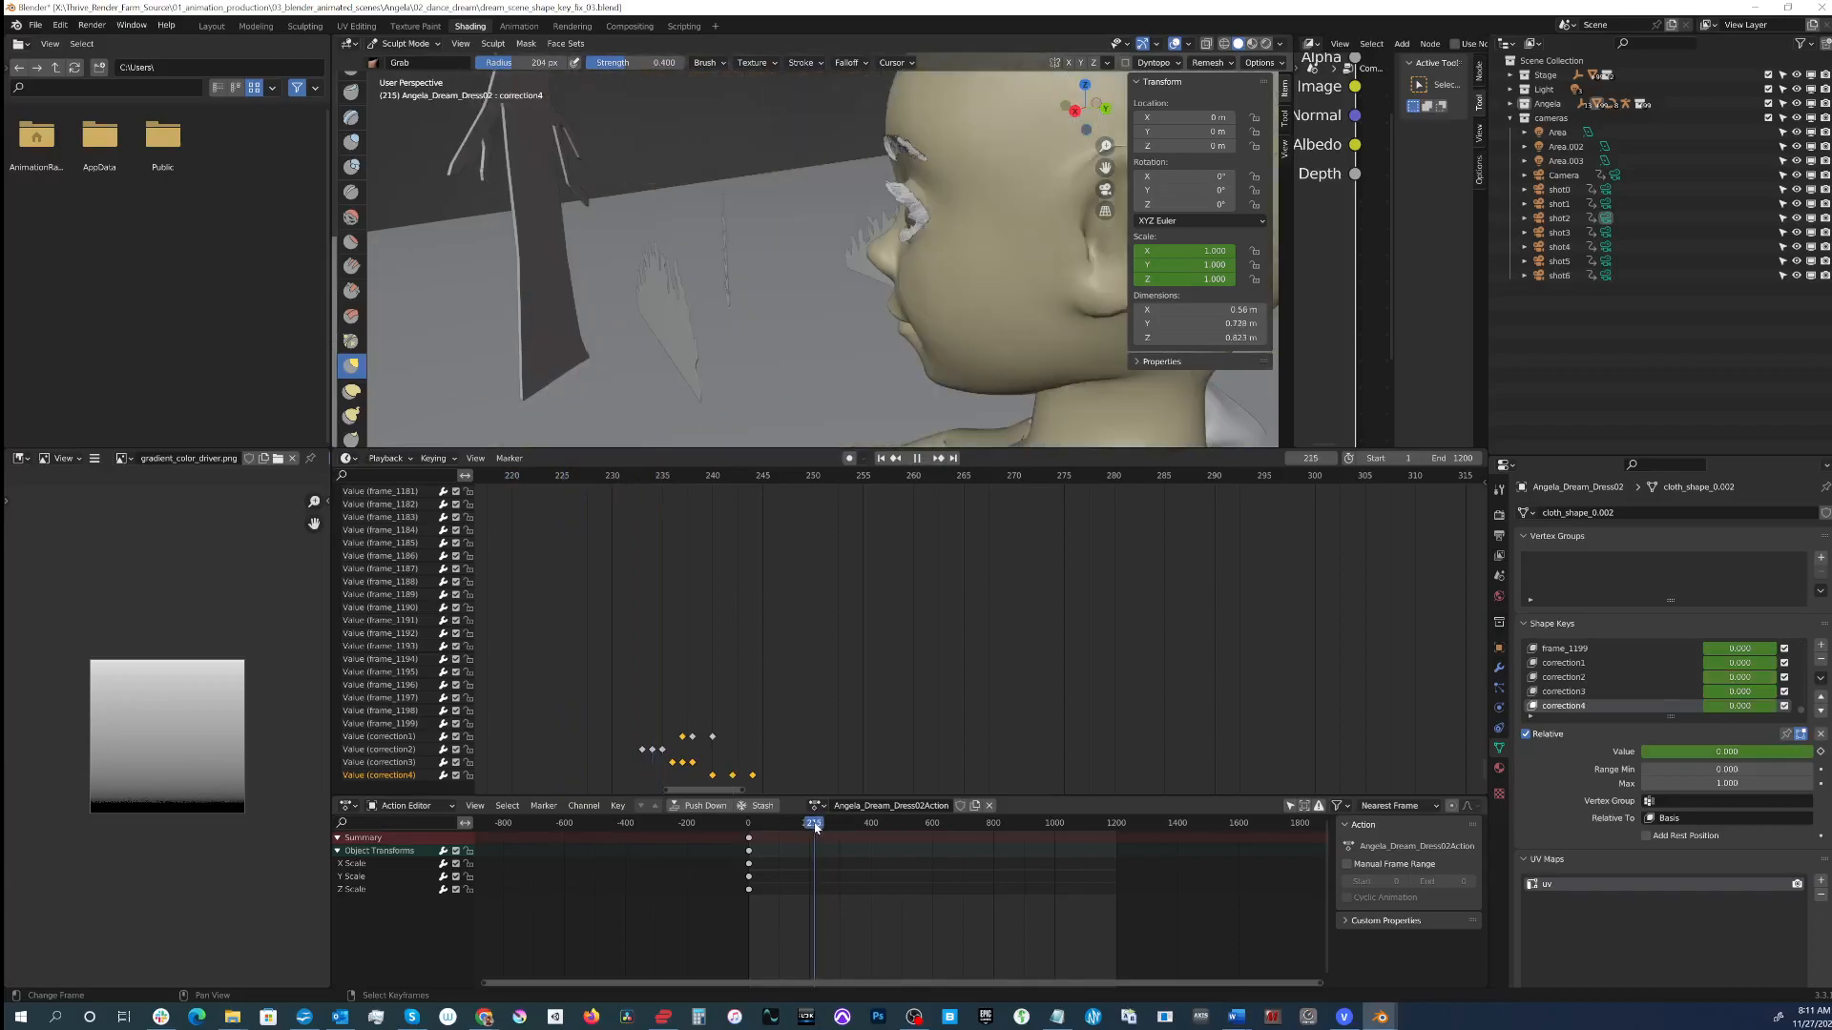
scroll(844, 163, down, 5)
mouse_move(844, 163)
middle_down()
mouse_move(760, 301)
mouse_move(825, 284)
middle_up()
mouse_move(816, 831)
mouse_down()
mouse_move(778, 829)
mouse_move(802, 829)
mouse_up()
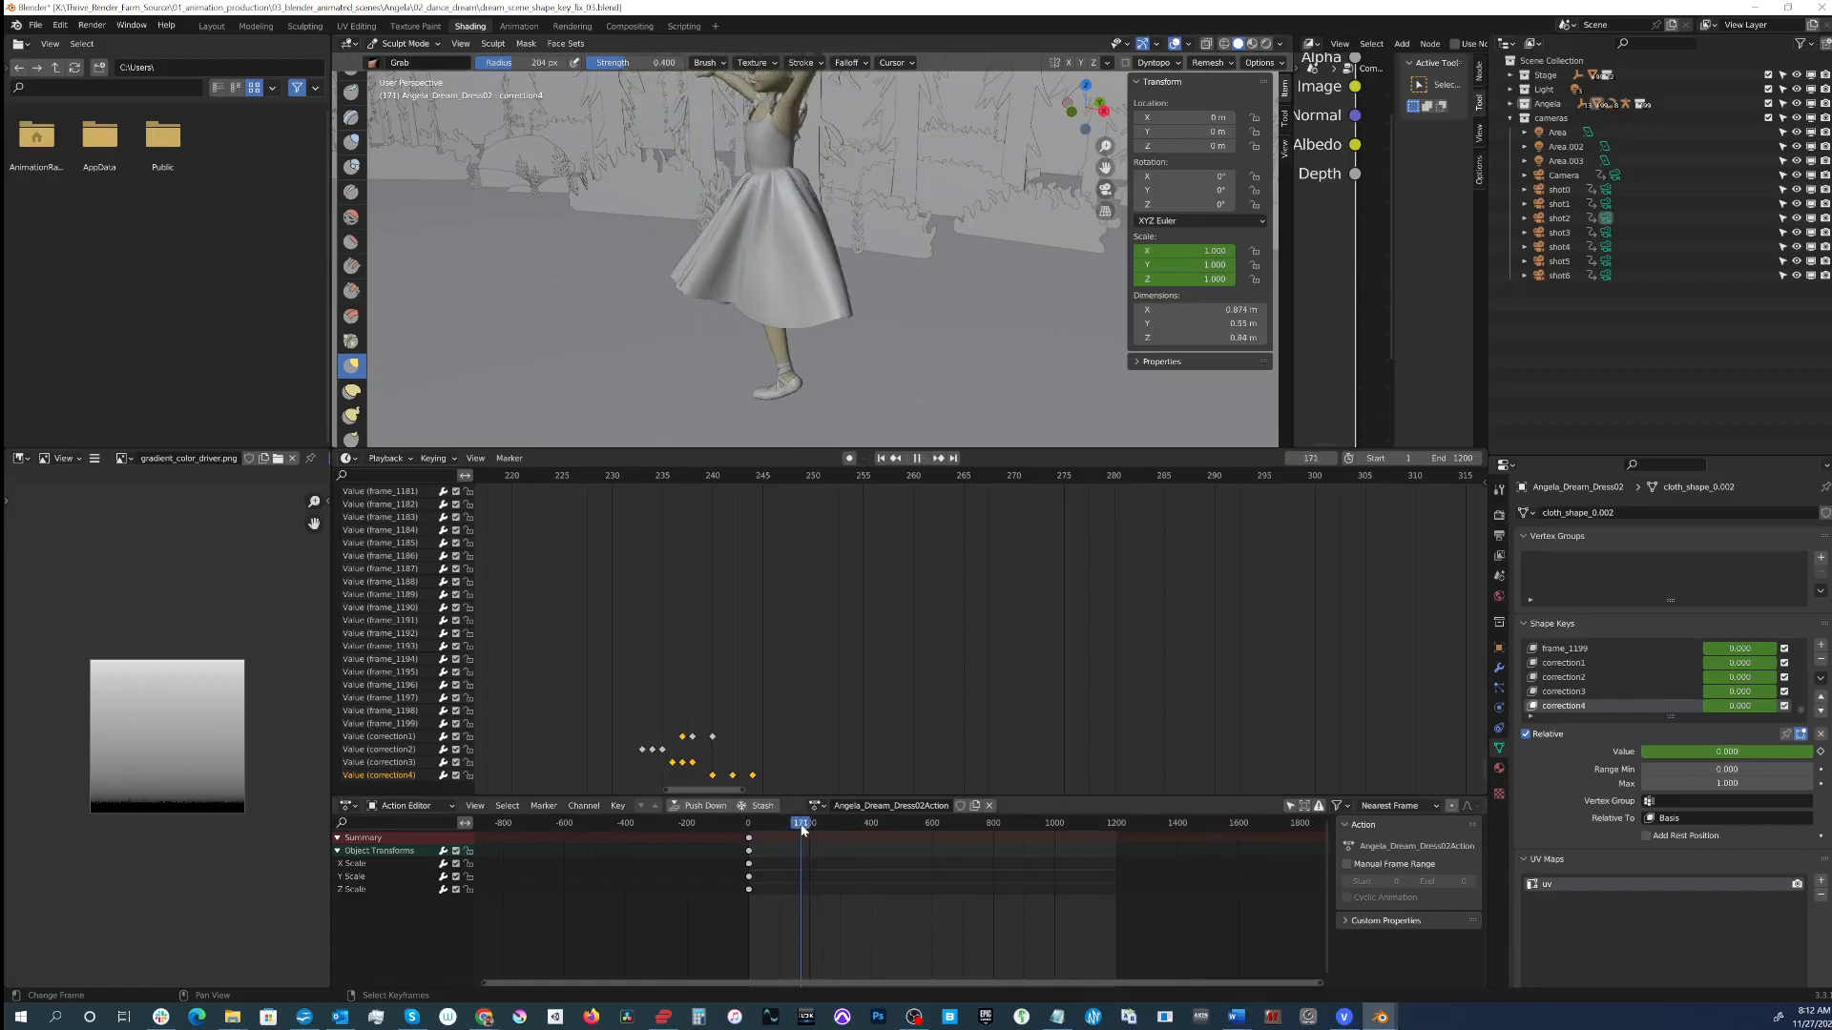
middle_drag(917, 275, 736, 276)
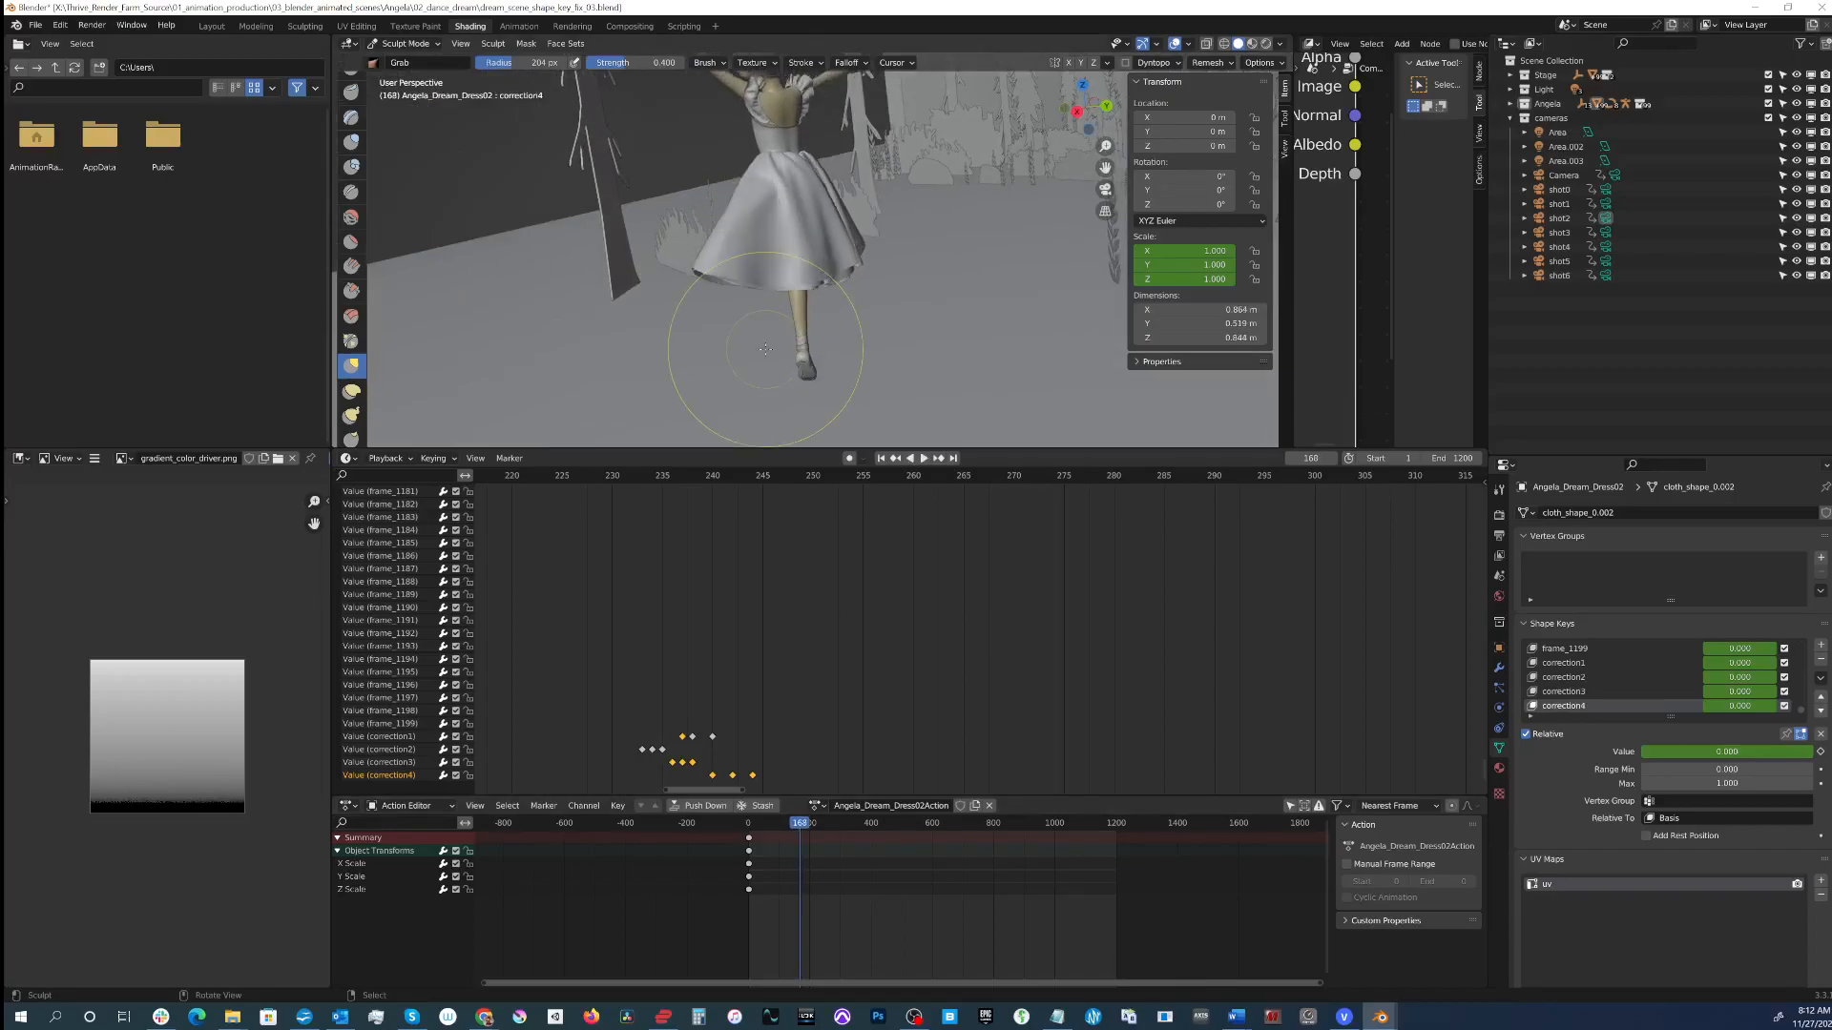
key(space)
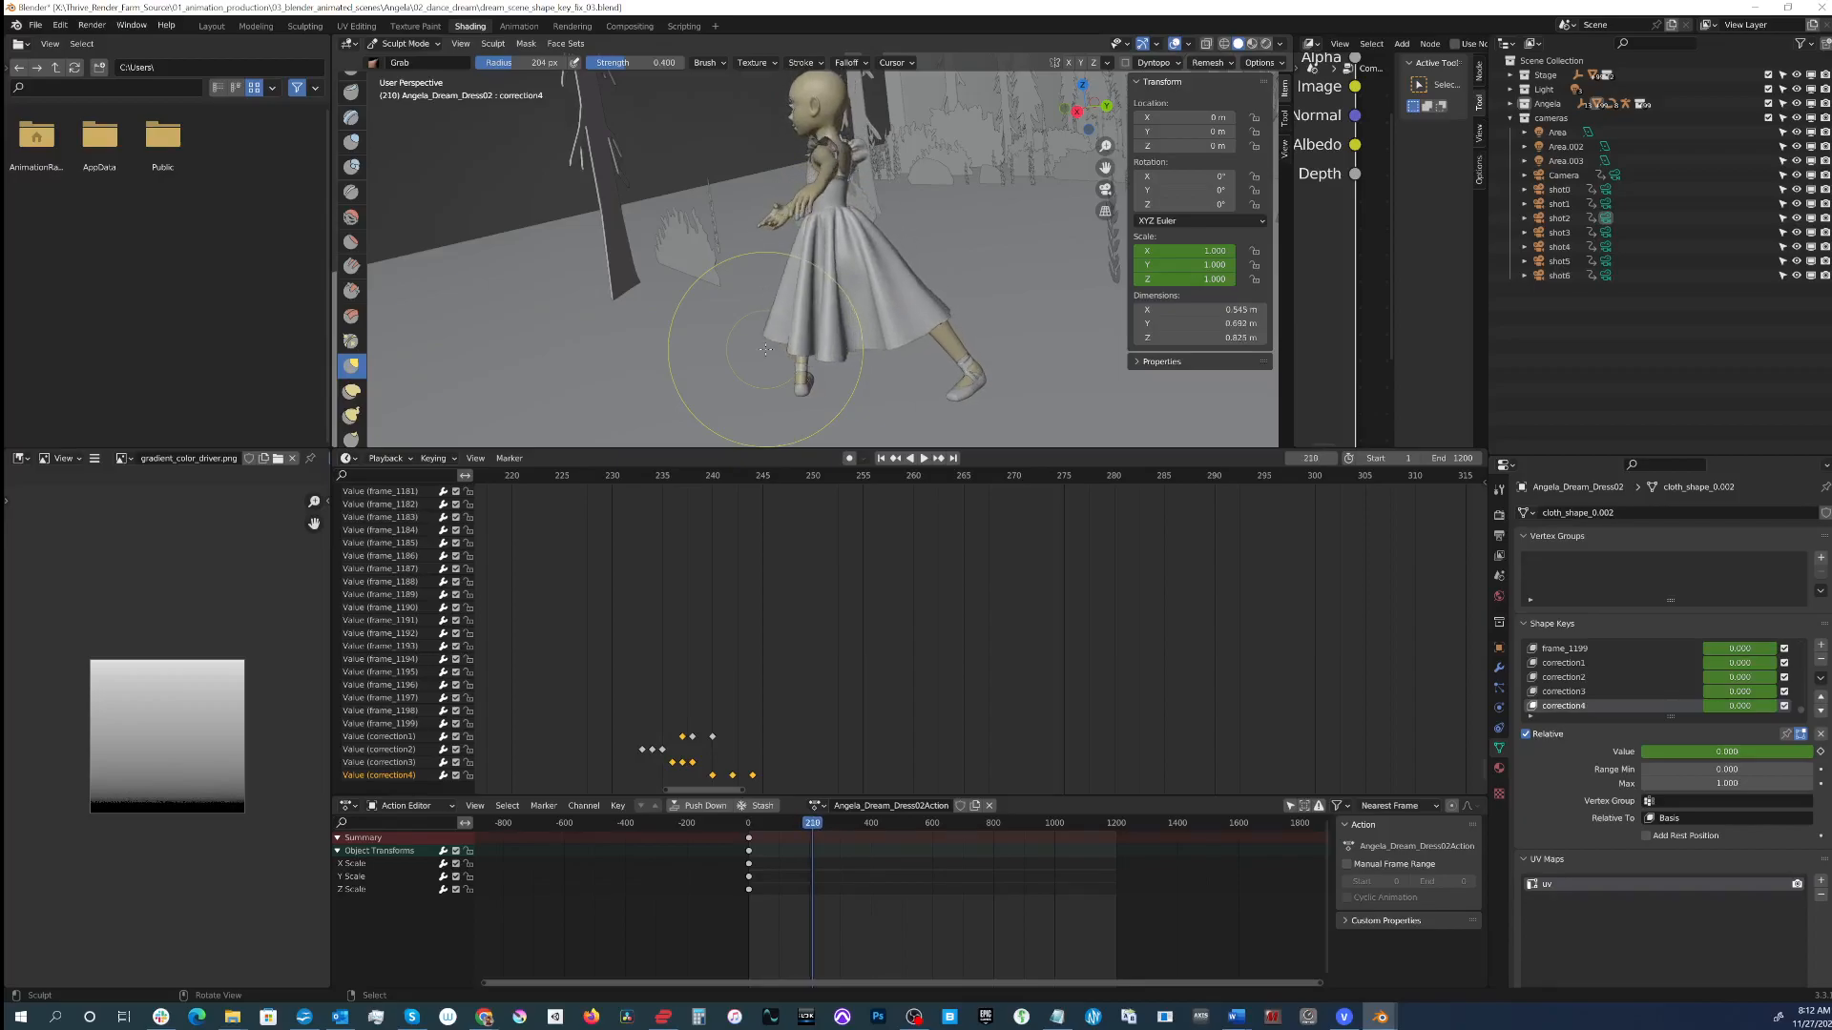
key(space)
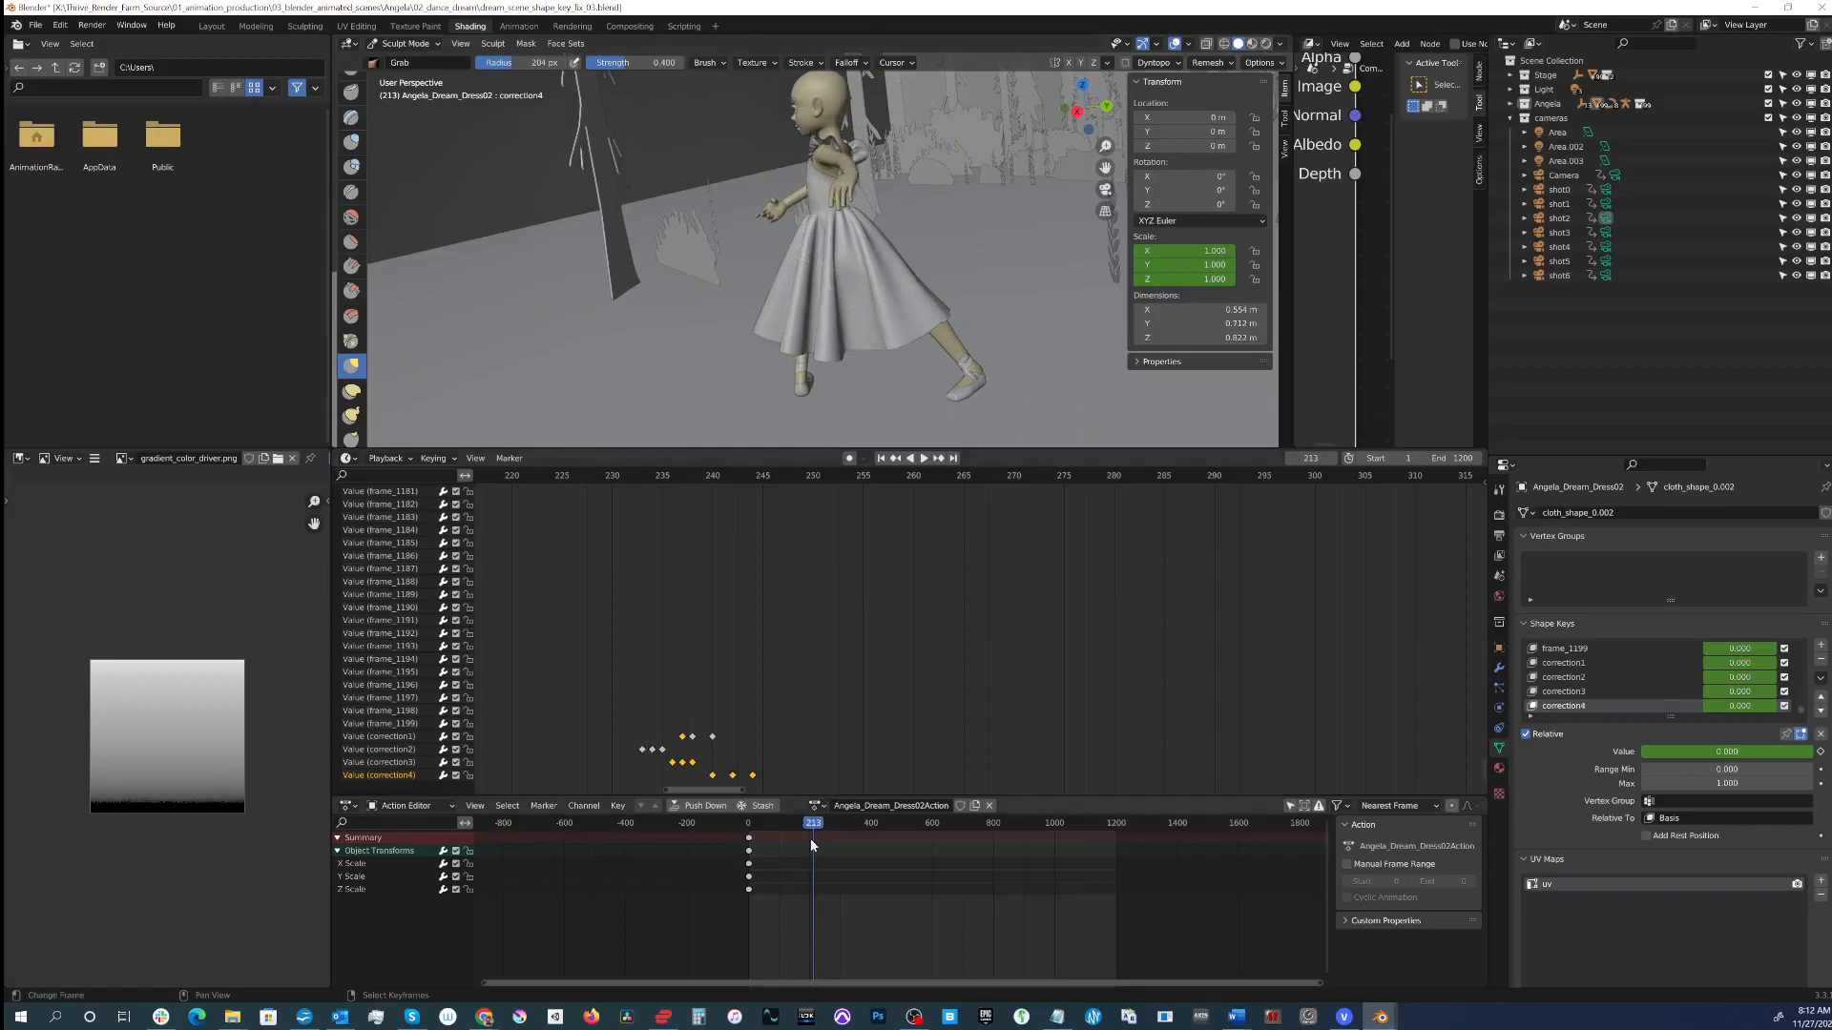
Step: Play on to frame 243, return to frame 242, and examine the dress from above and from behind
key(space)
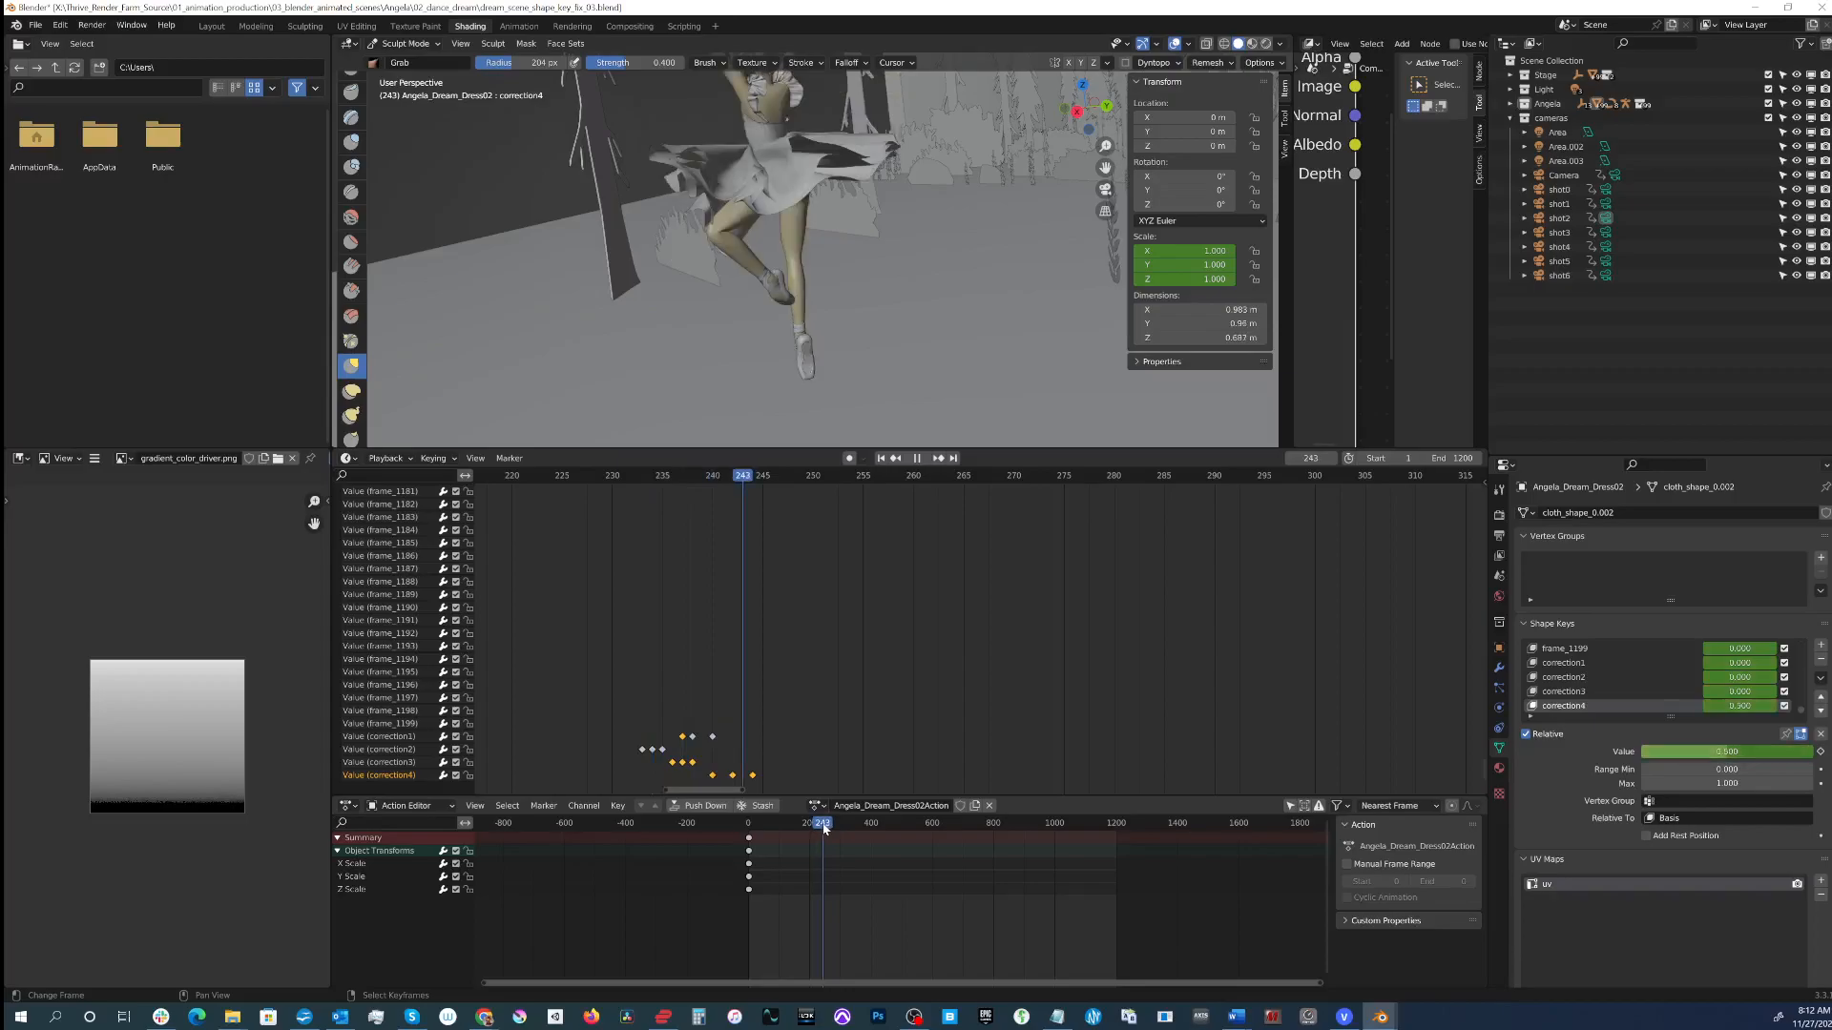
drag(824, 829, 821, 829)
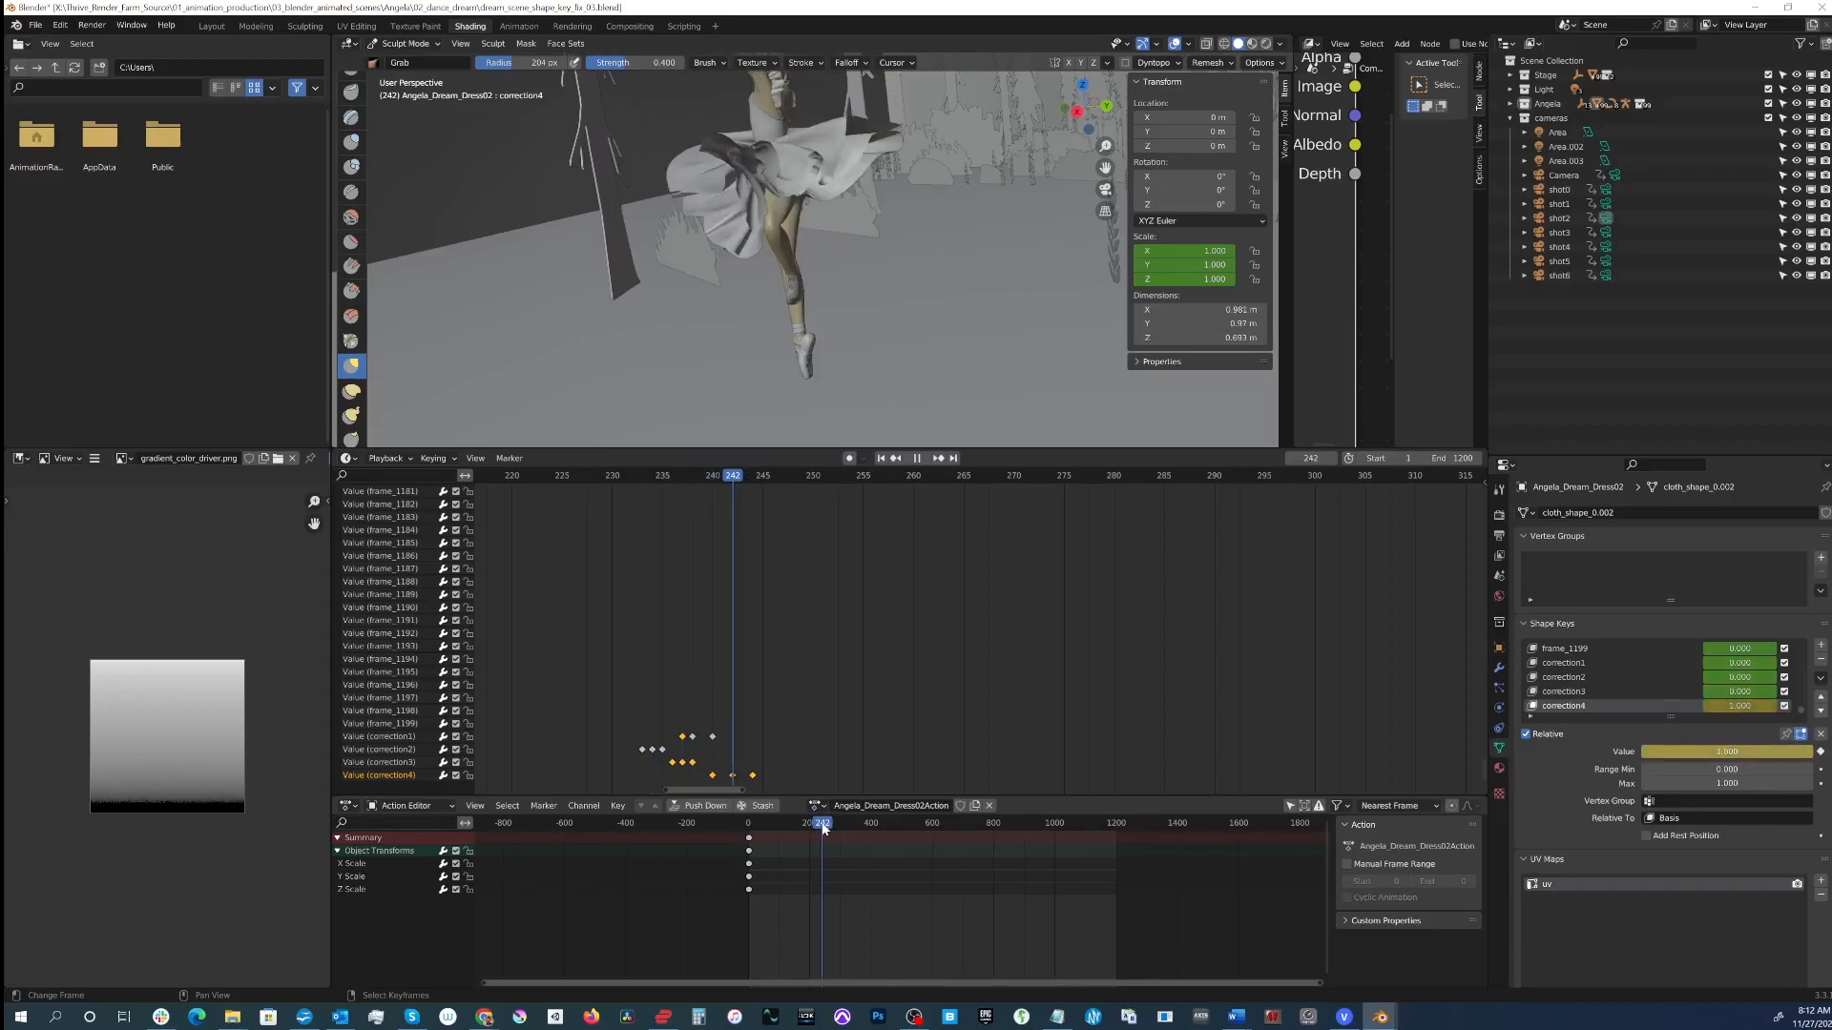
middle_drag(804, 215, 818, 291)
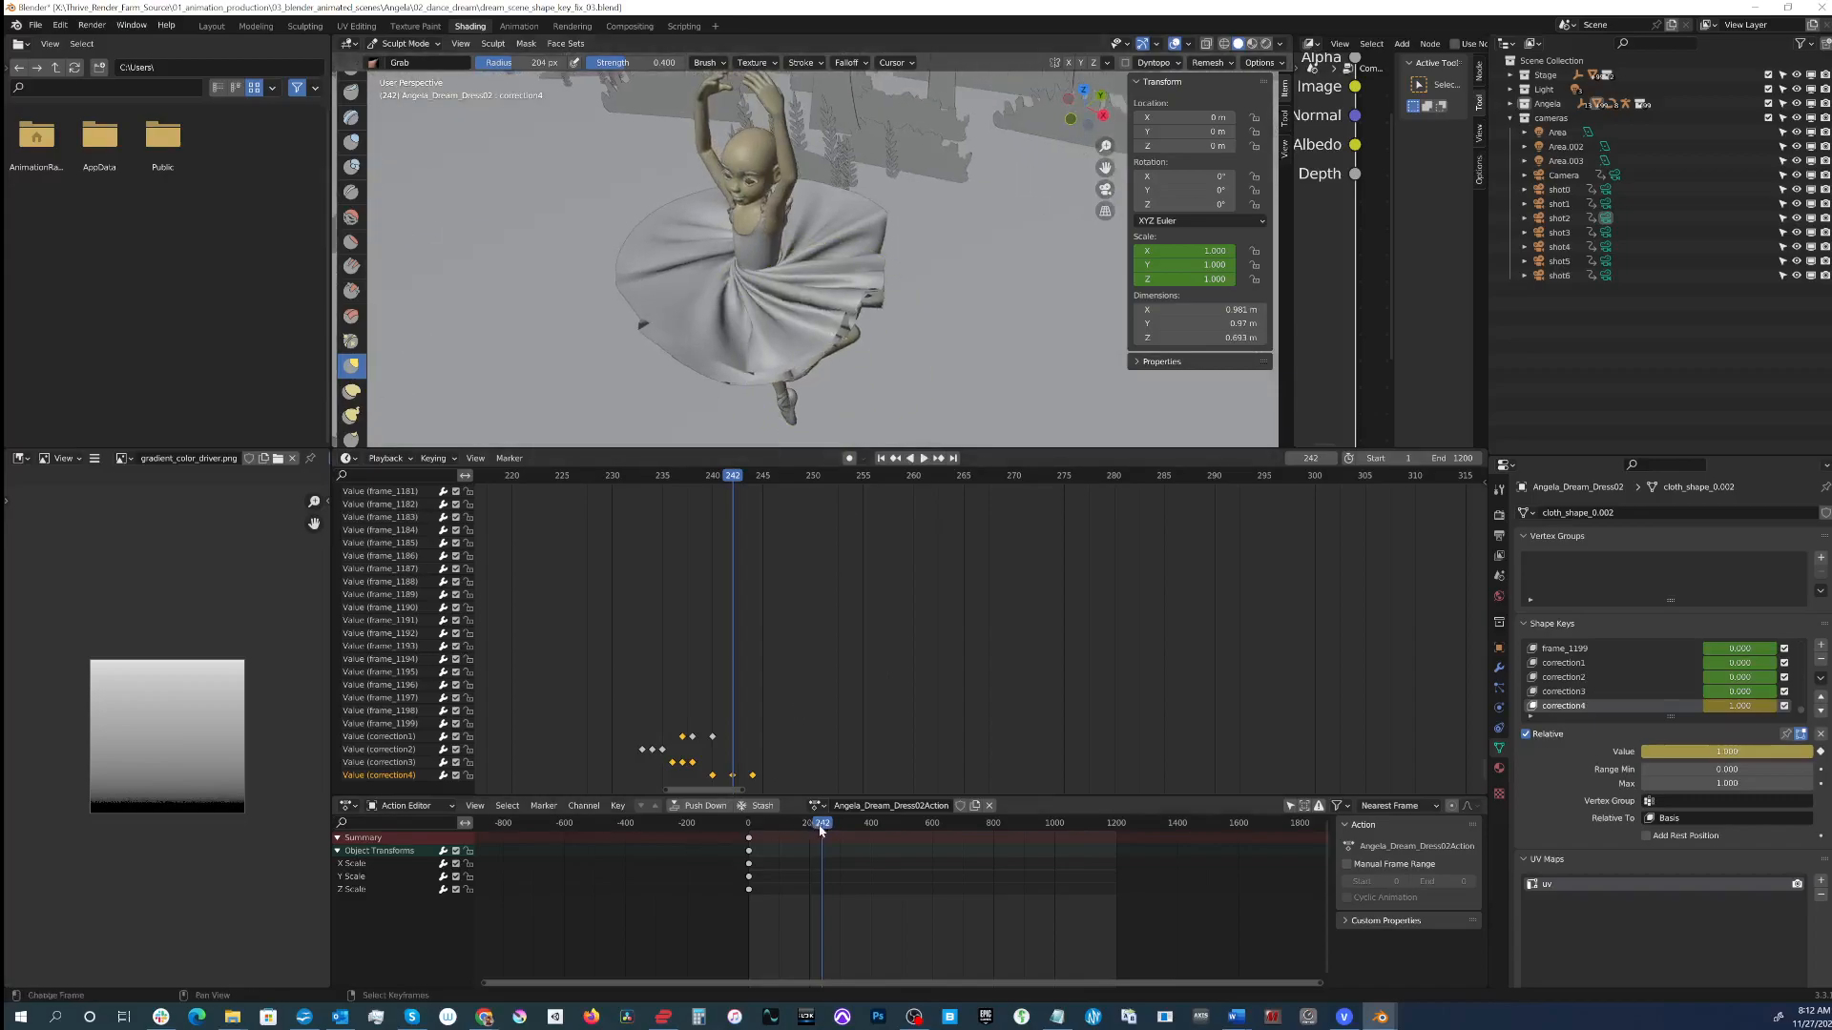
scroll(823, 172, up, 3)
mouse_move(993, 258)
middle_down()
mouse_move(834, 351)
mouse_move(855, 272)
middle_up()
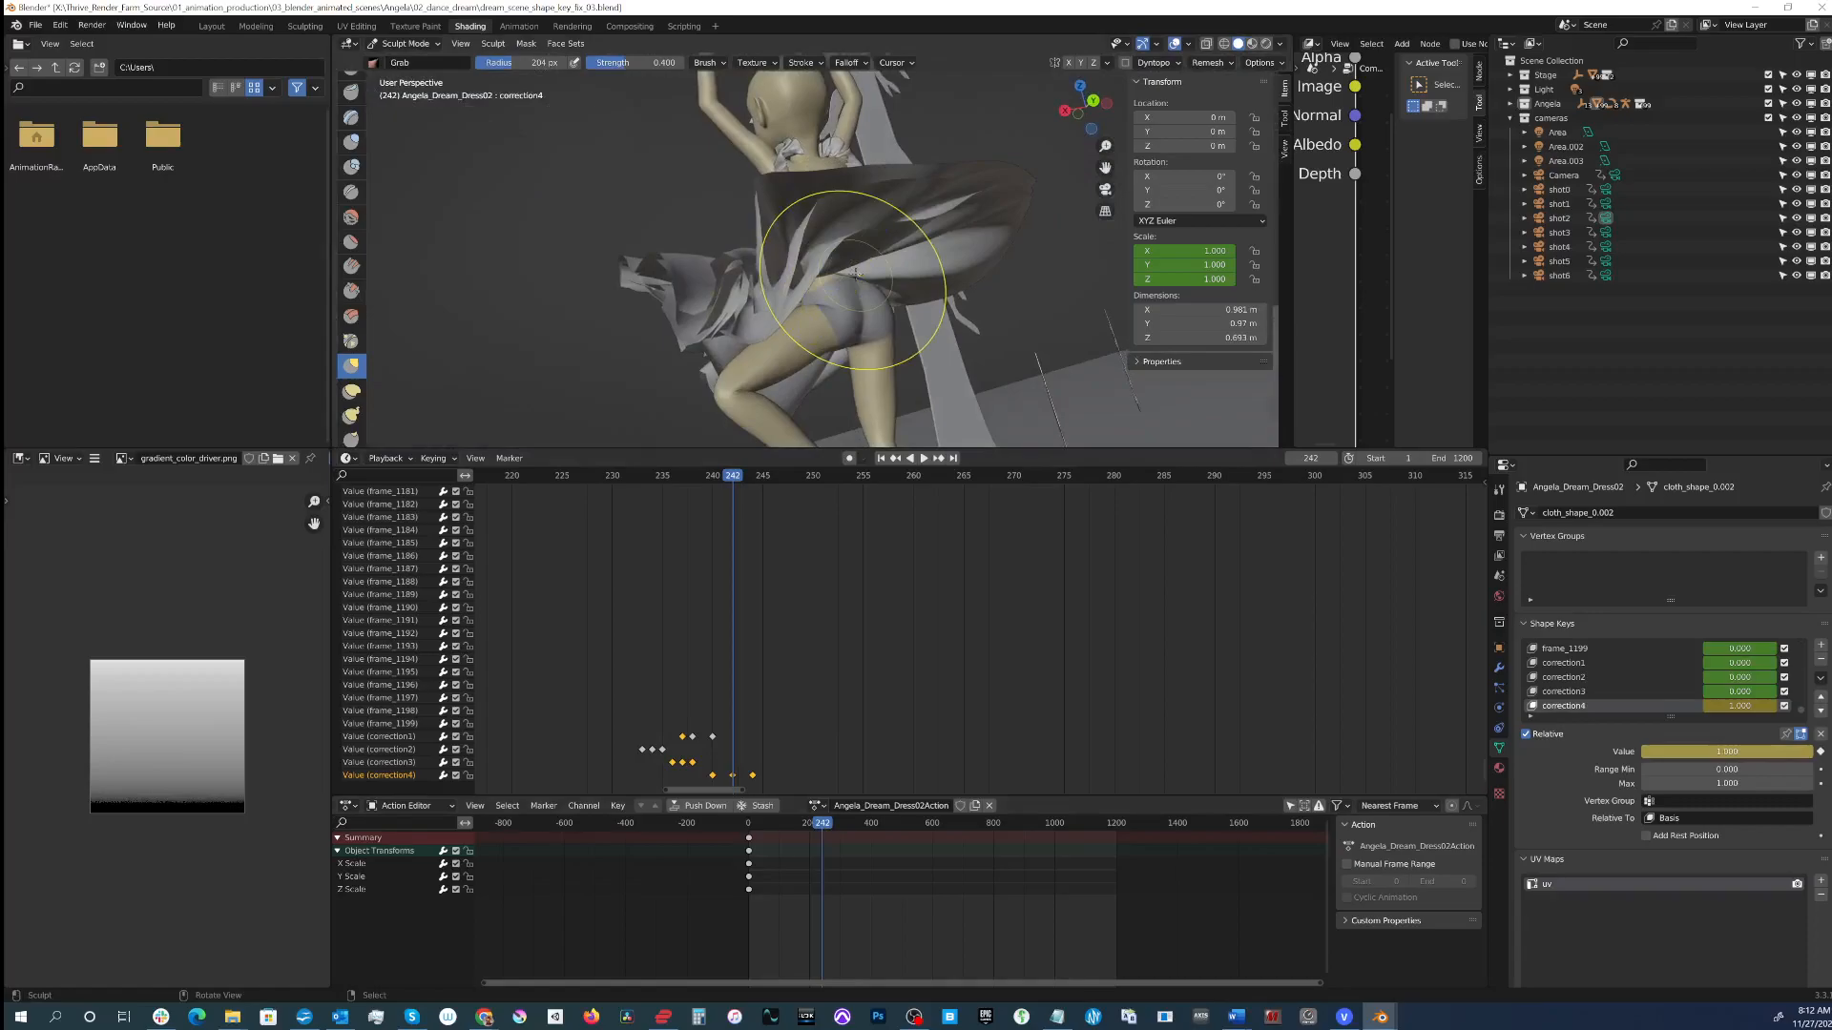
Step: Play the dance from frame 242 to 273, then scrub back to frame 242
key(space)
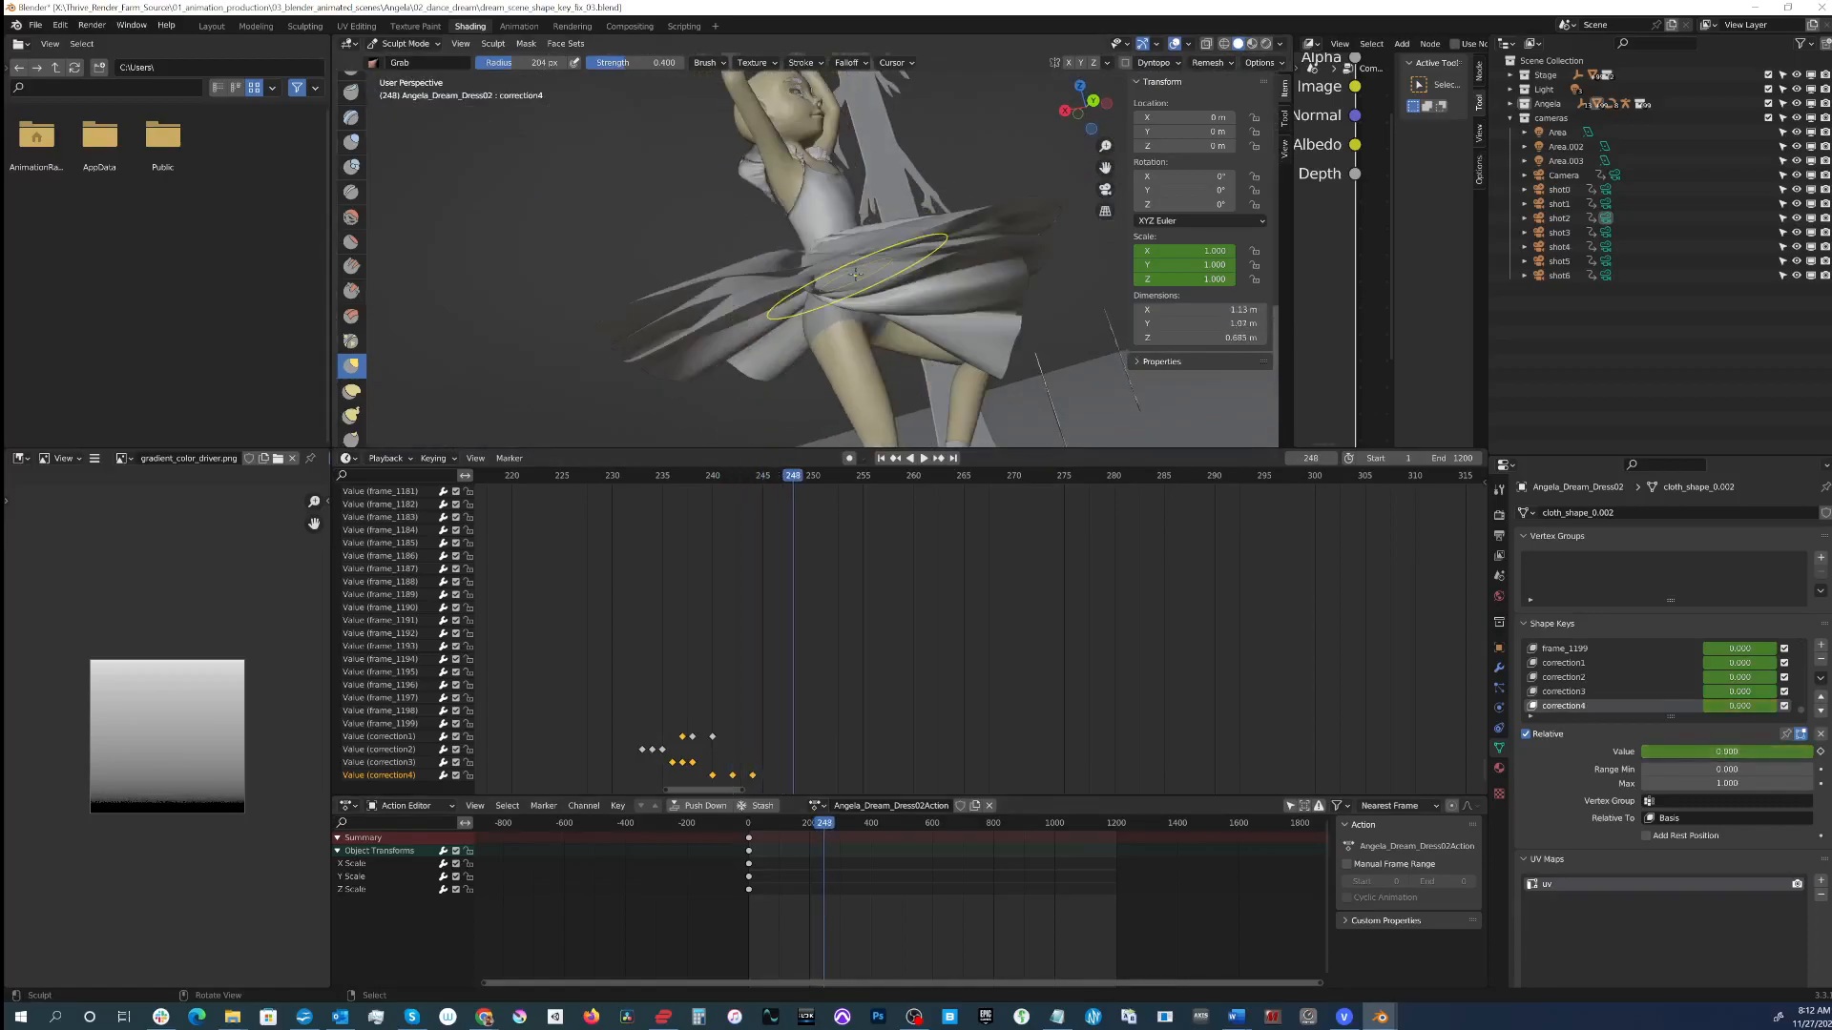
middle_drag(856, 275, 816, 286)
scroll(764, 296, down, 4)
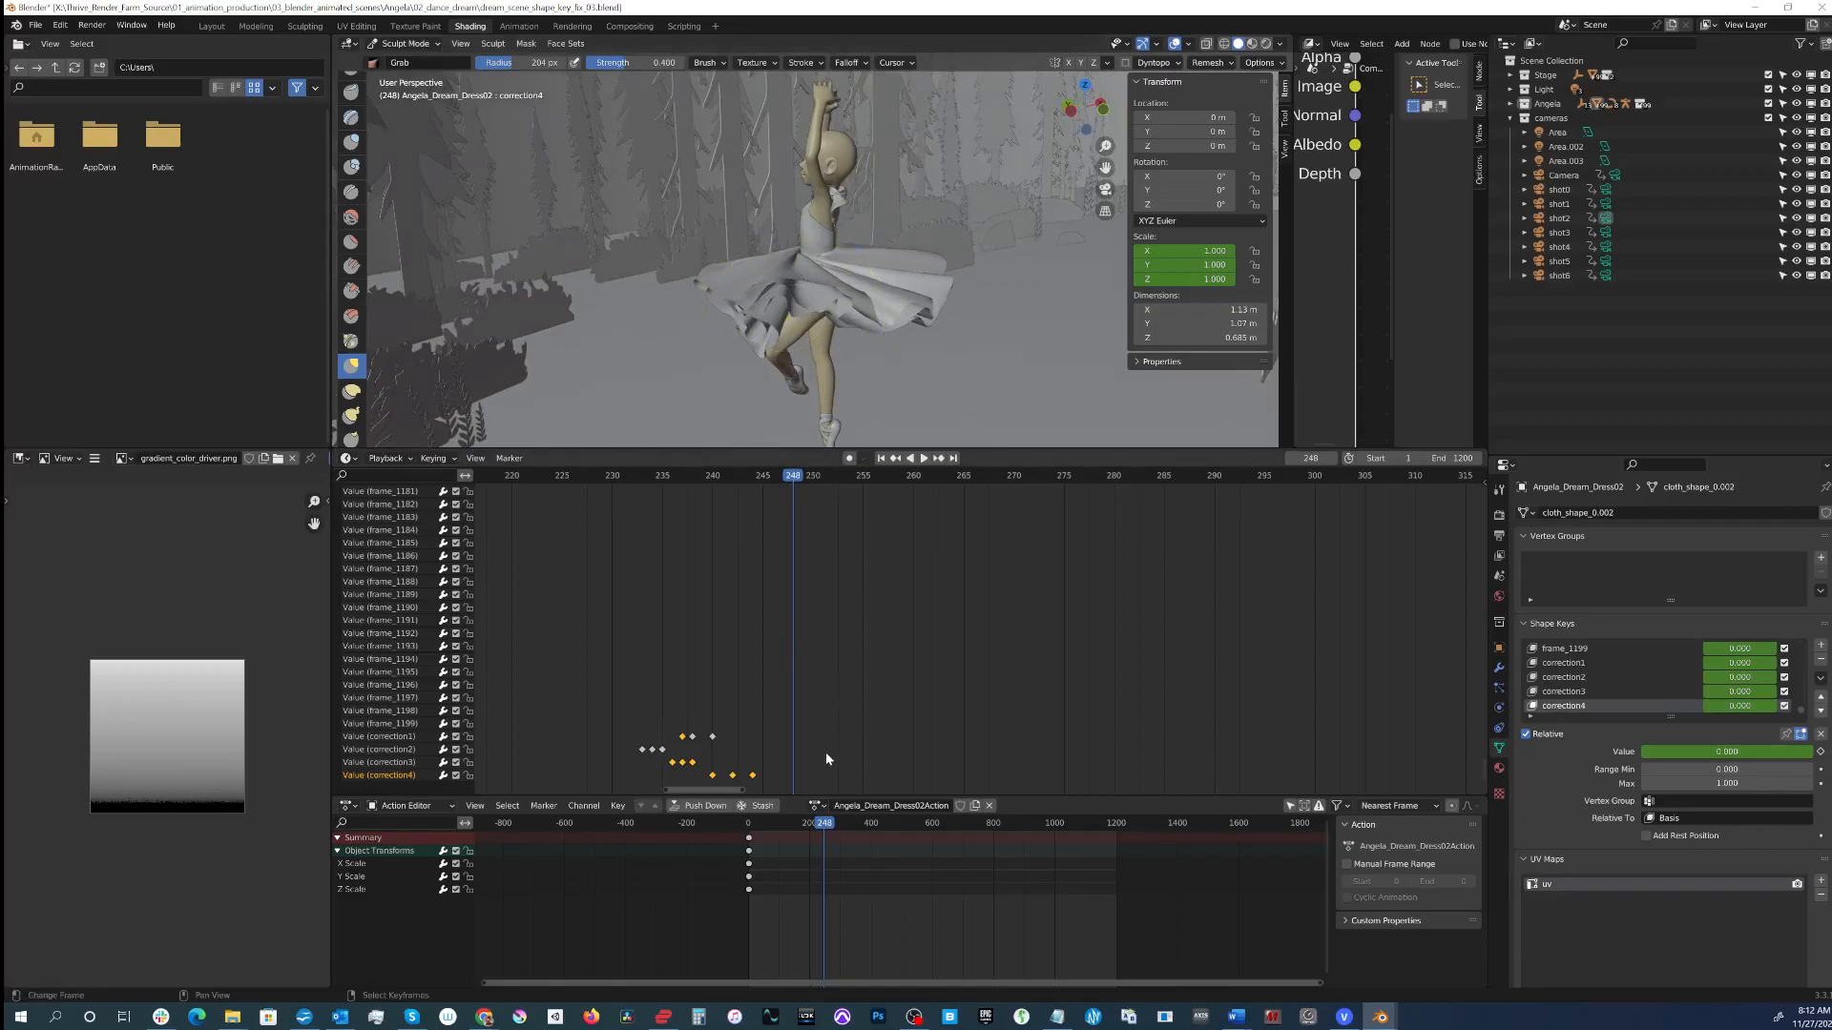
key(space)
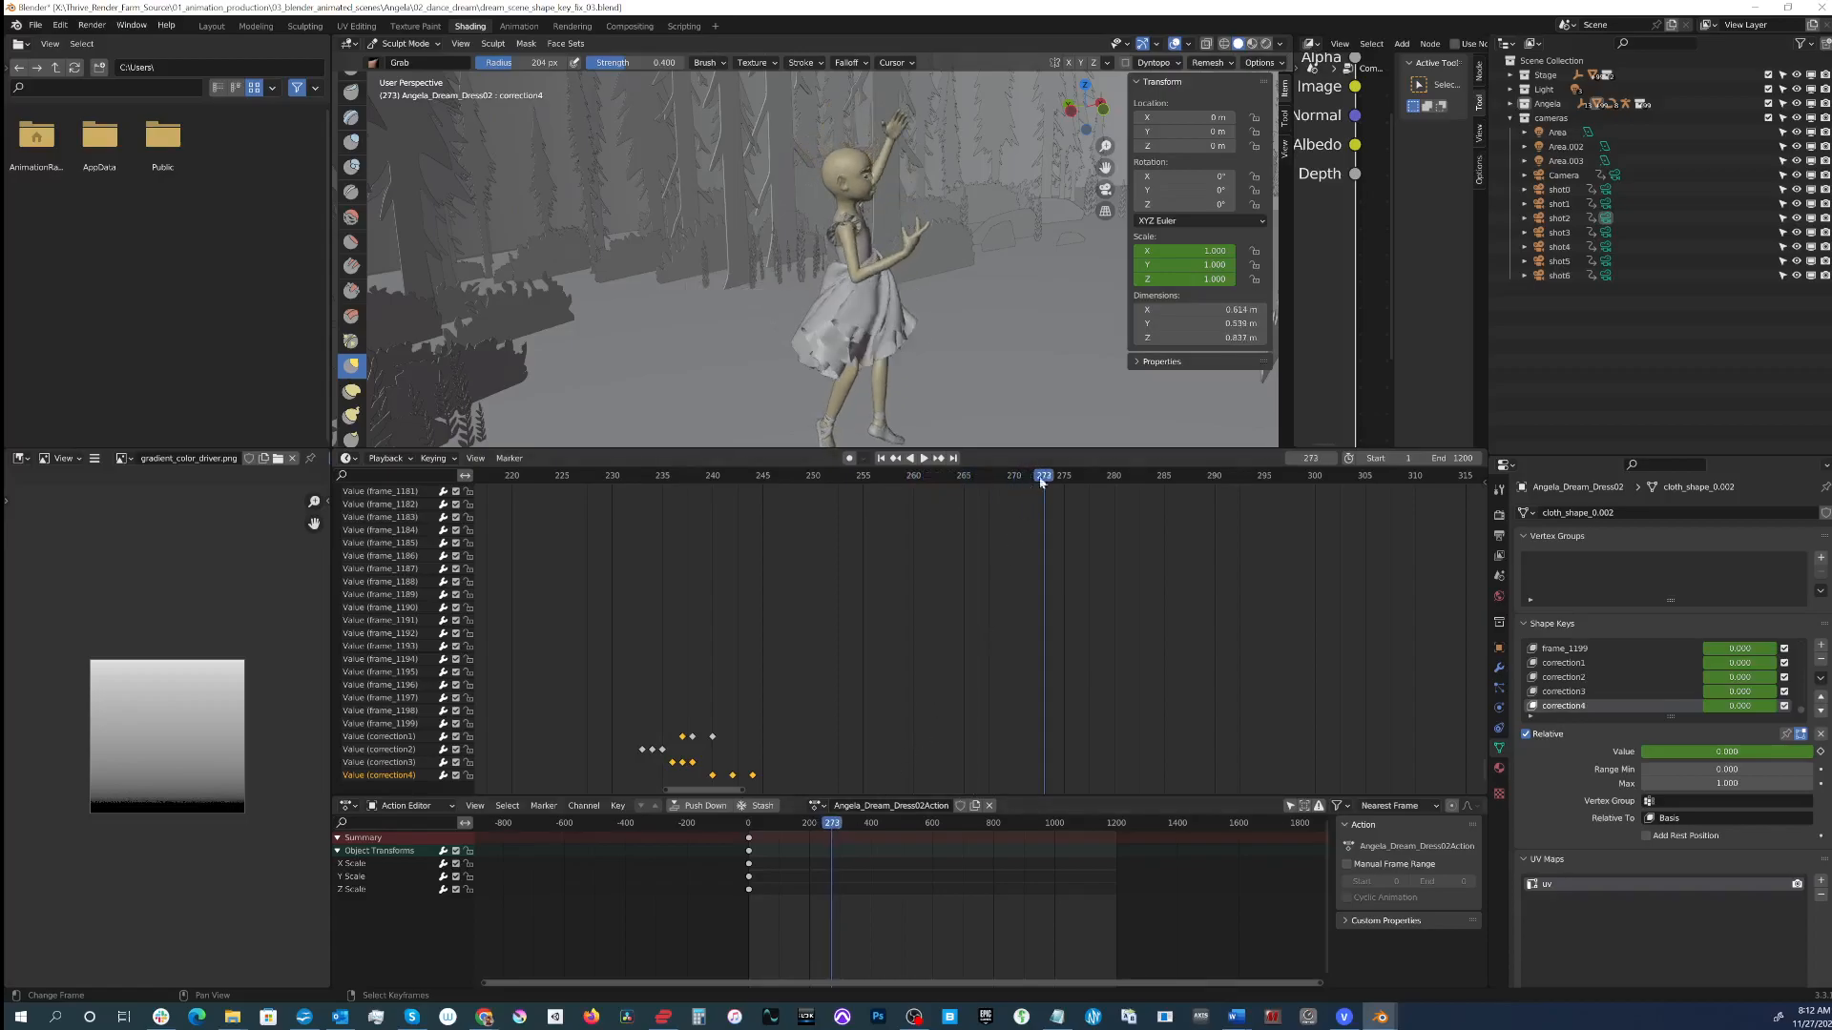
drag(1043, 479, 703, 517)
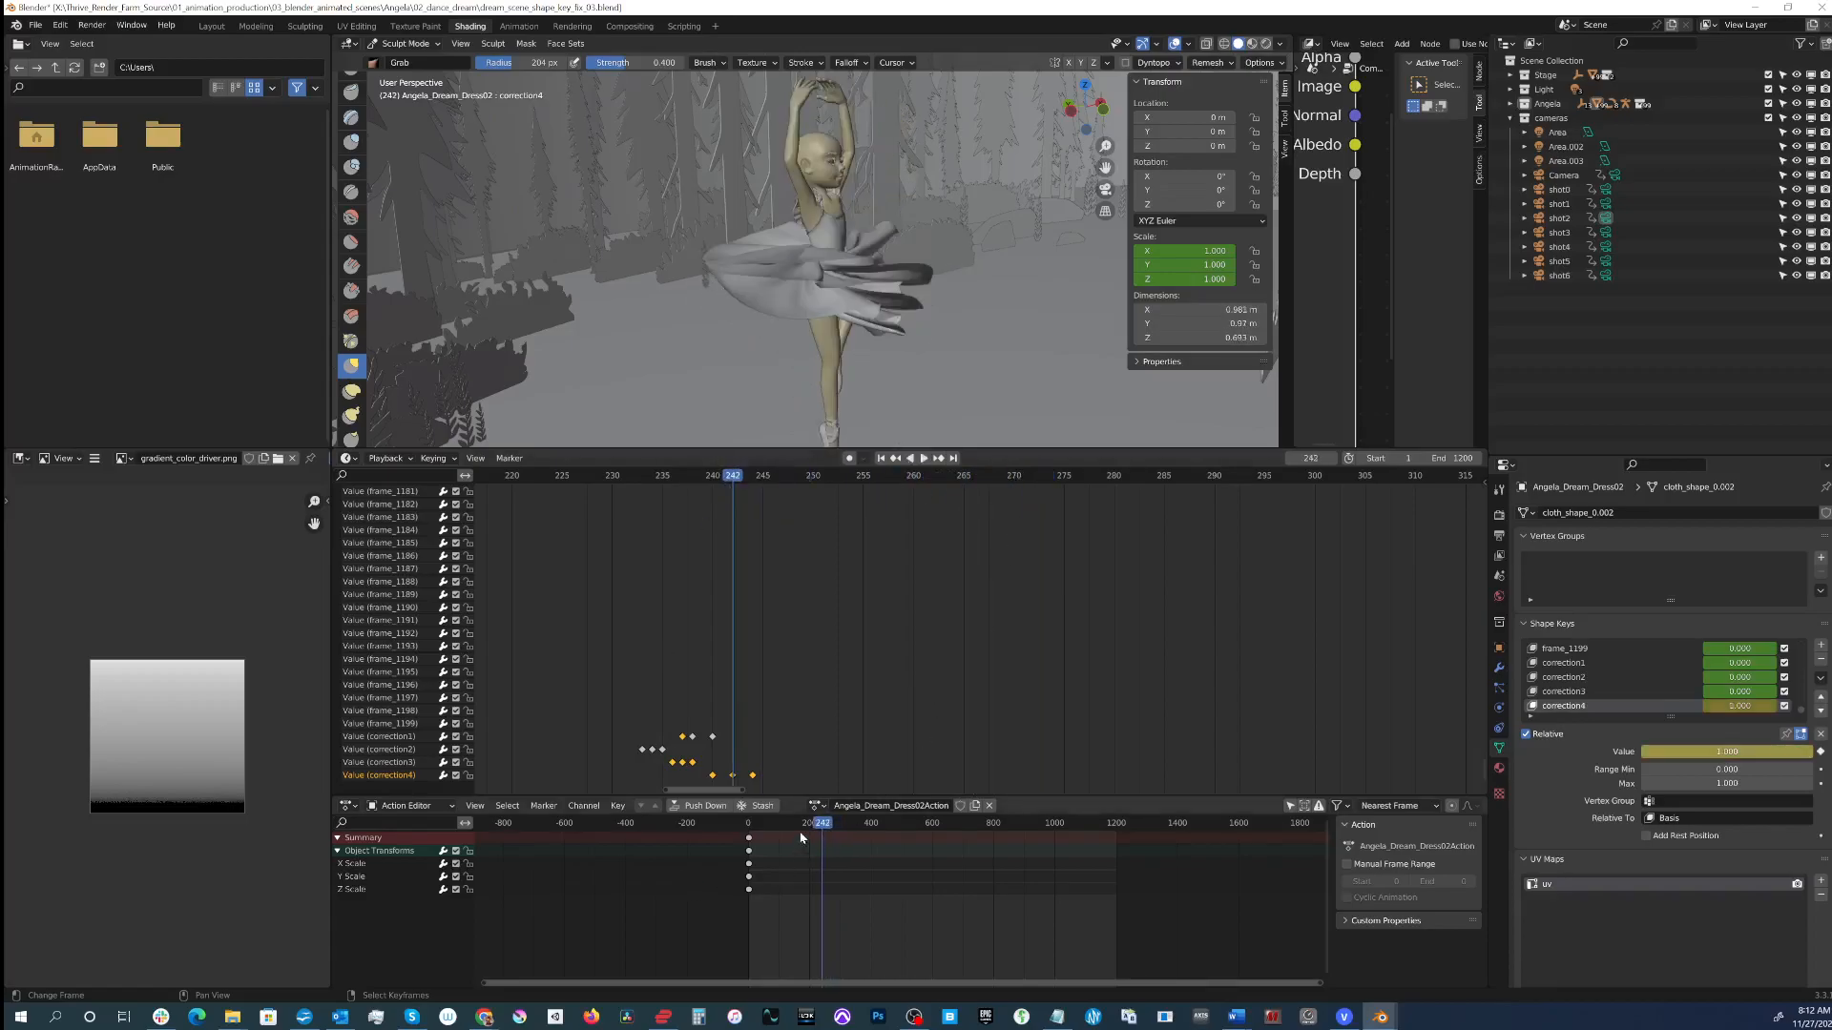
Step: Return to frame 168 and play the dance to frame 238, watching the skirt from a low side angle
mouse_move(817, 824)
mouse_down()
mouse_move(732, 825)
mouse_move(803, 822)
mouse_up()
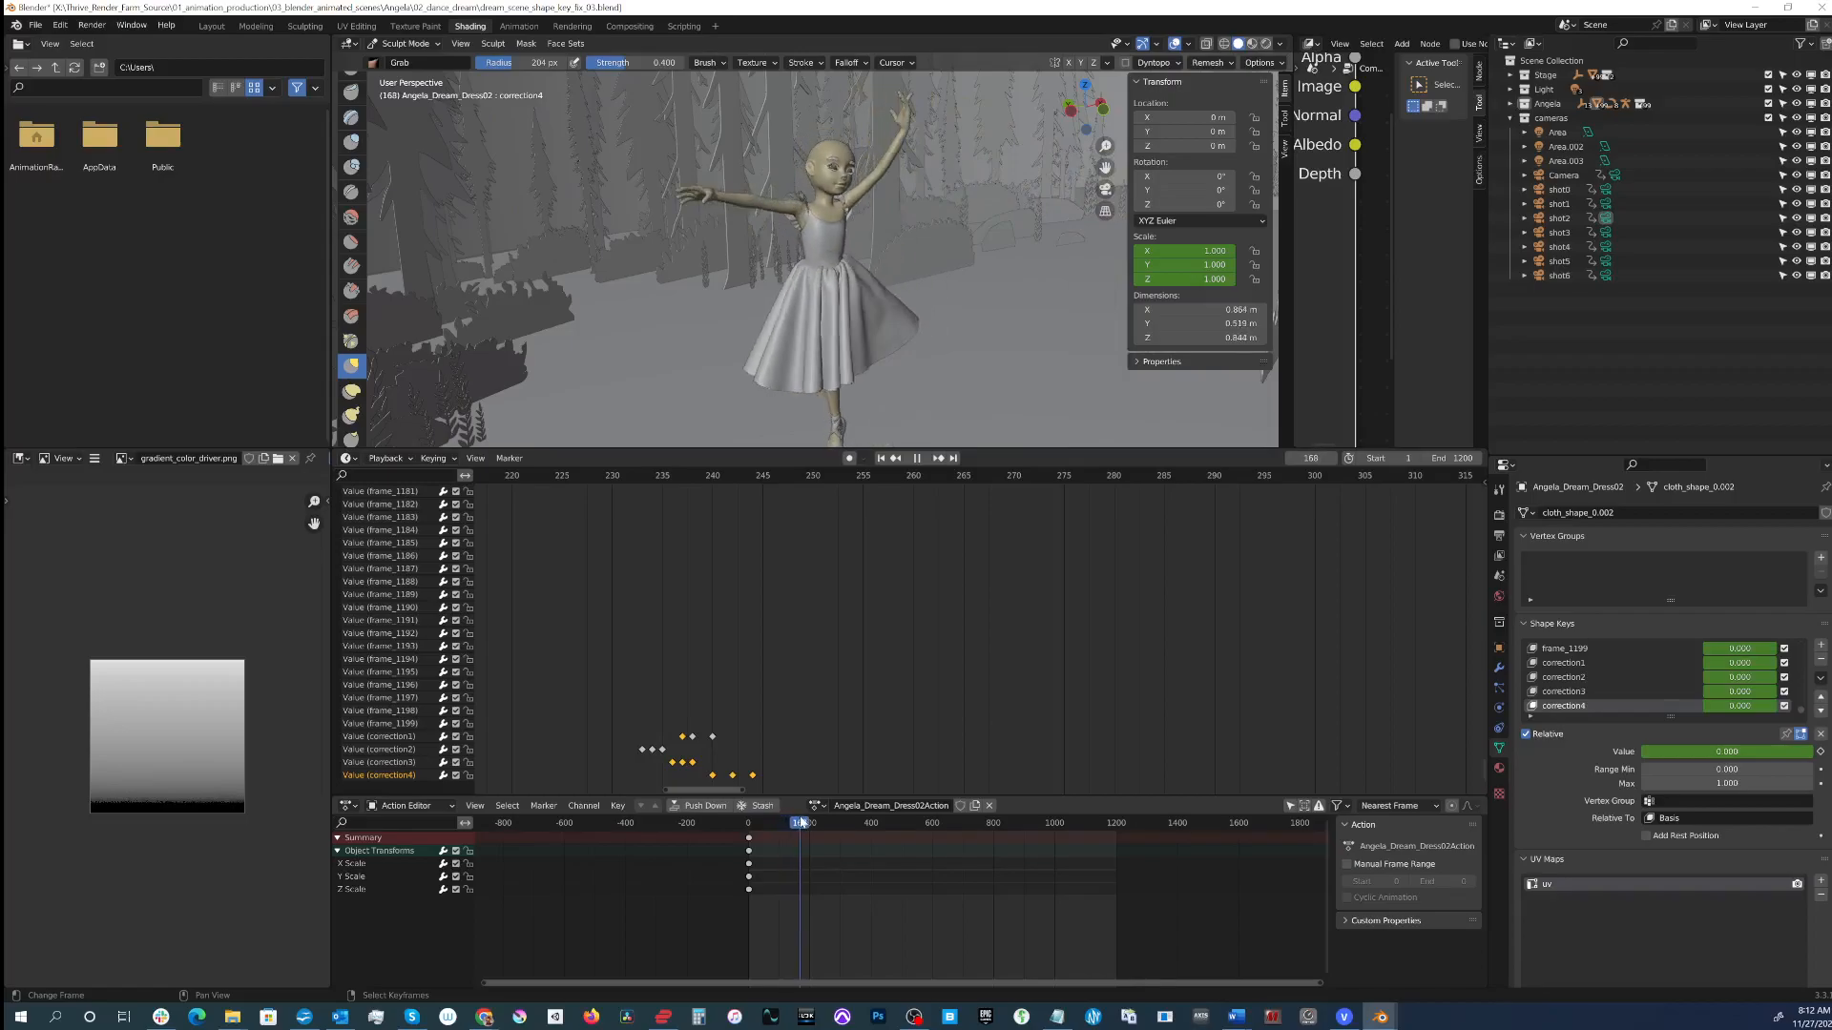
mouse_move(966, 297)
middle_down()
mouse_move(725, 348)
mouse_move(742, 282)
mouse_move(835, 322)
mouse_move(818, 420)
mouse_move(807, 228)
mouse_move(801, 250)
middle_up()
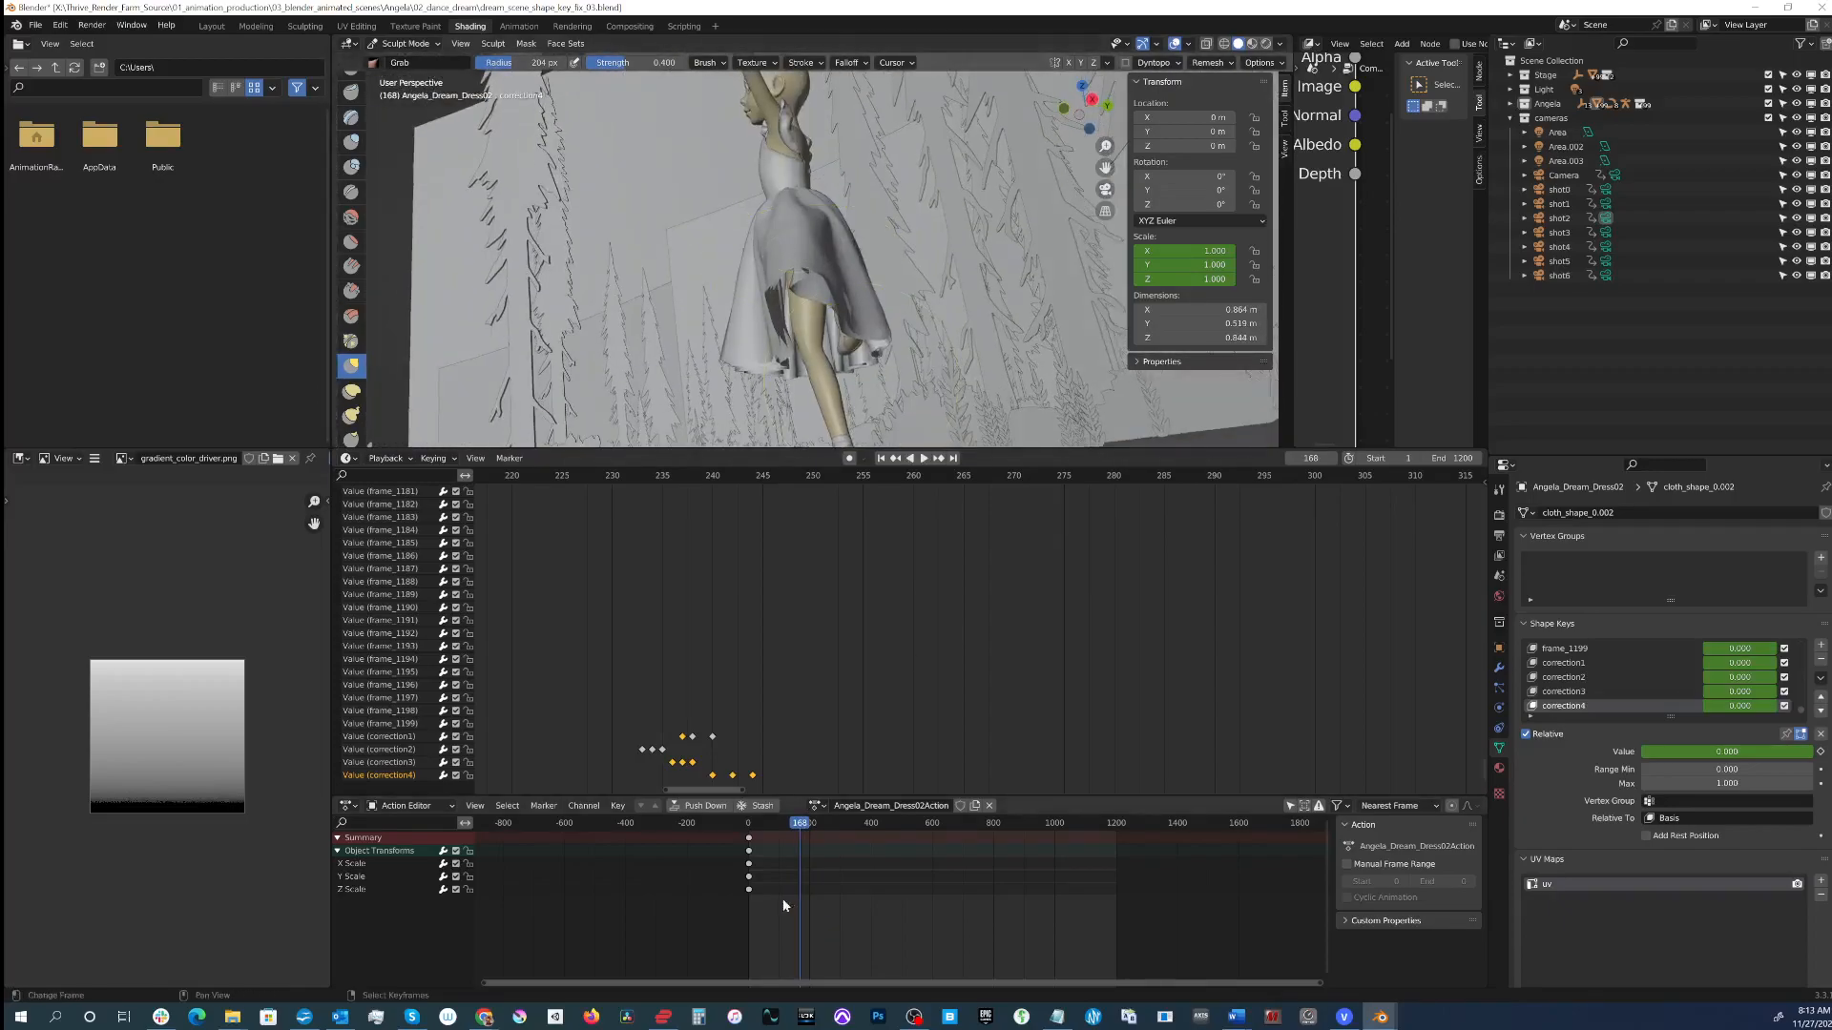
key(space)
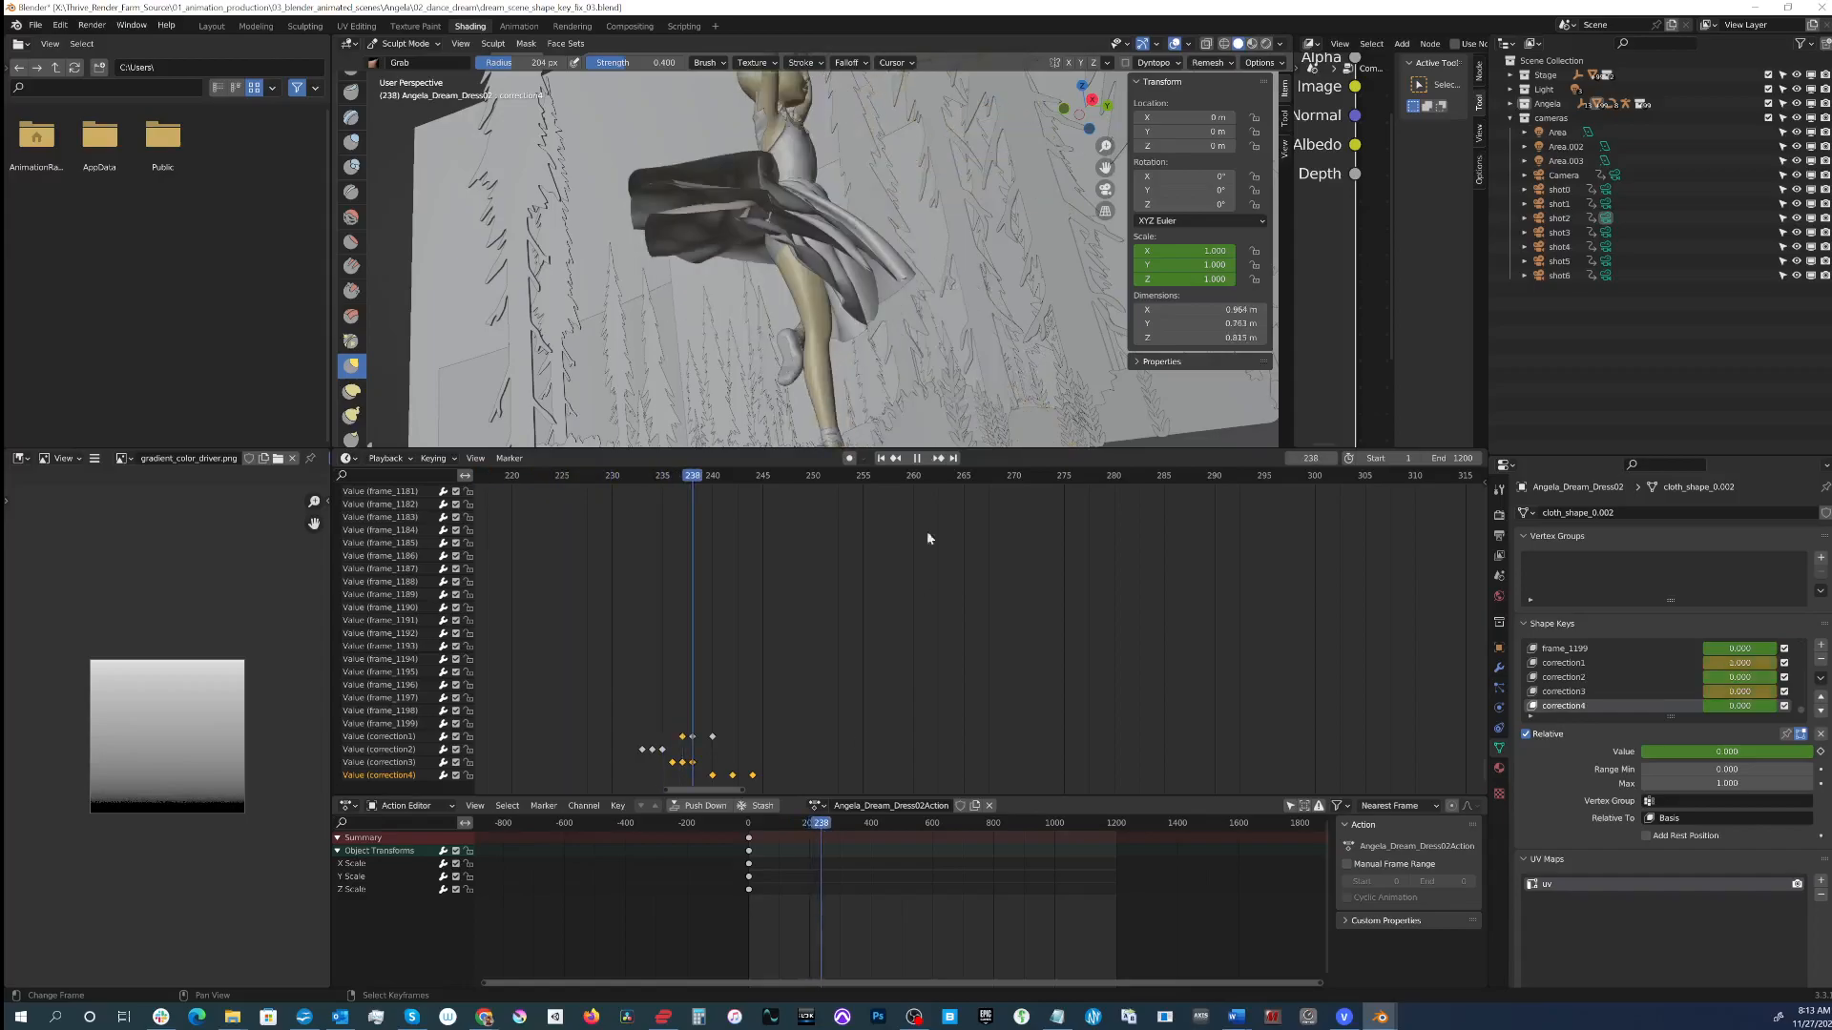
Step: Examine the skirt around the legs from below and from the front at frames 238 and 239
alt+drag(944, 236, 833, 274)
scroll(833, 274, up, 2)
mouse_move(833, 273)
middle_down()
mouse_move(884, 260)
mouse_move(849, 250)
middle_up()
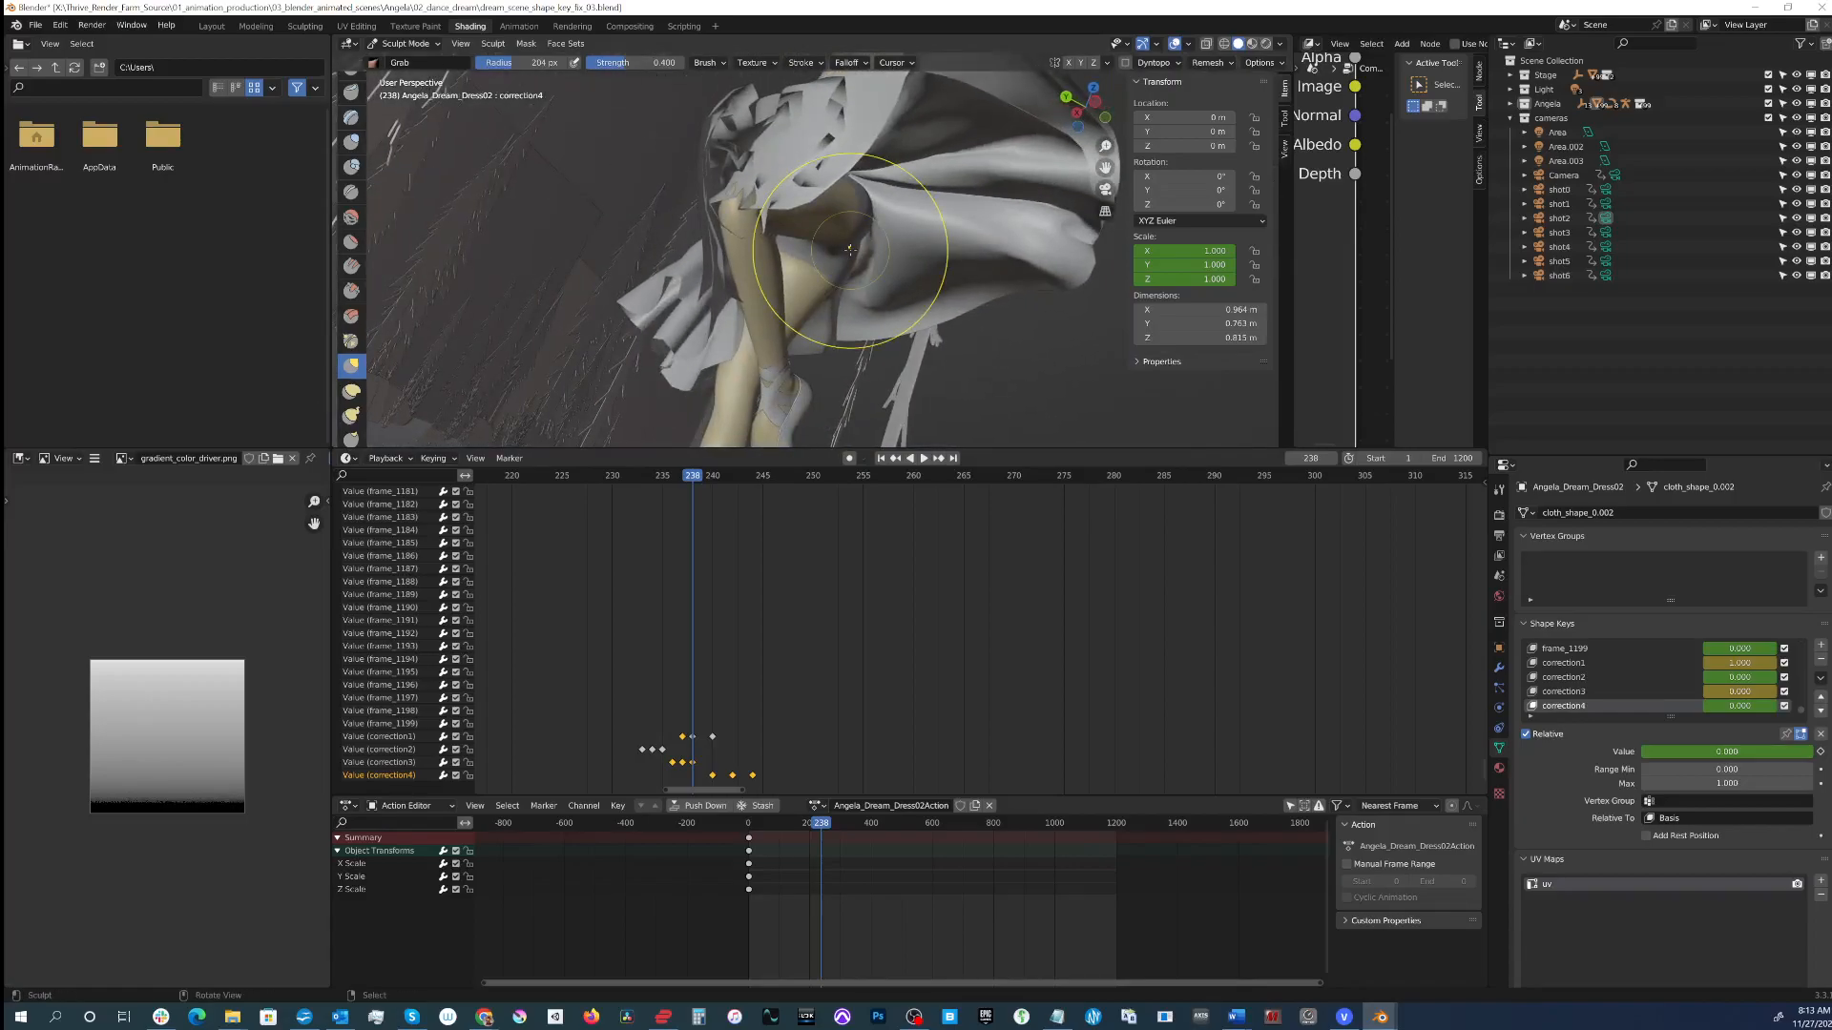
middle_drag(850, 250, 850, 286)
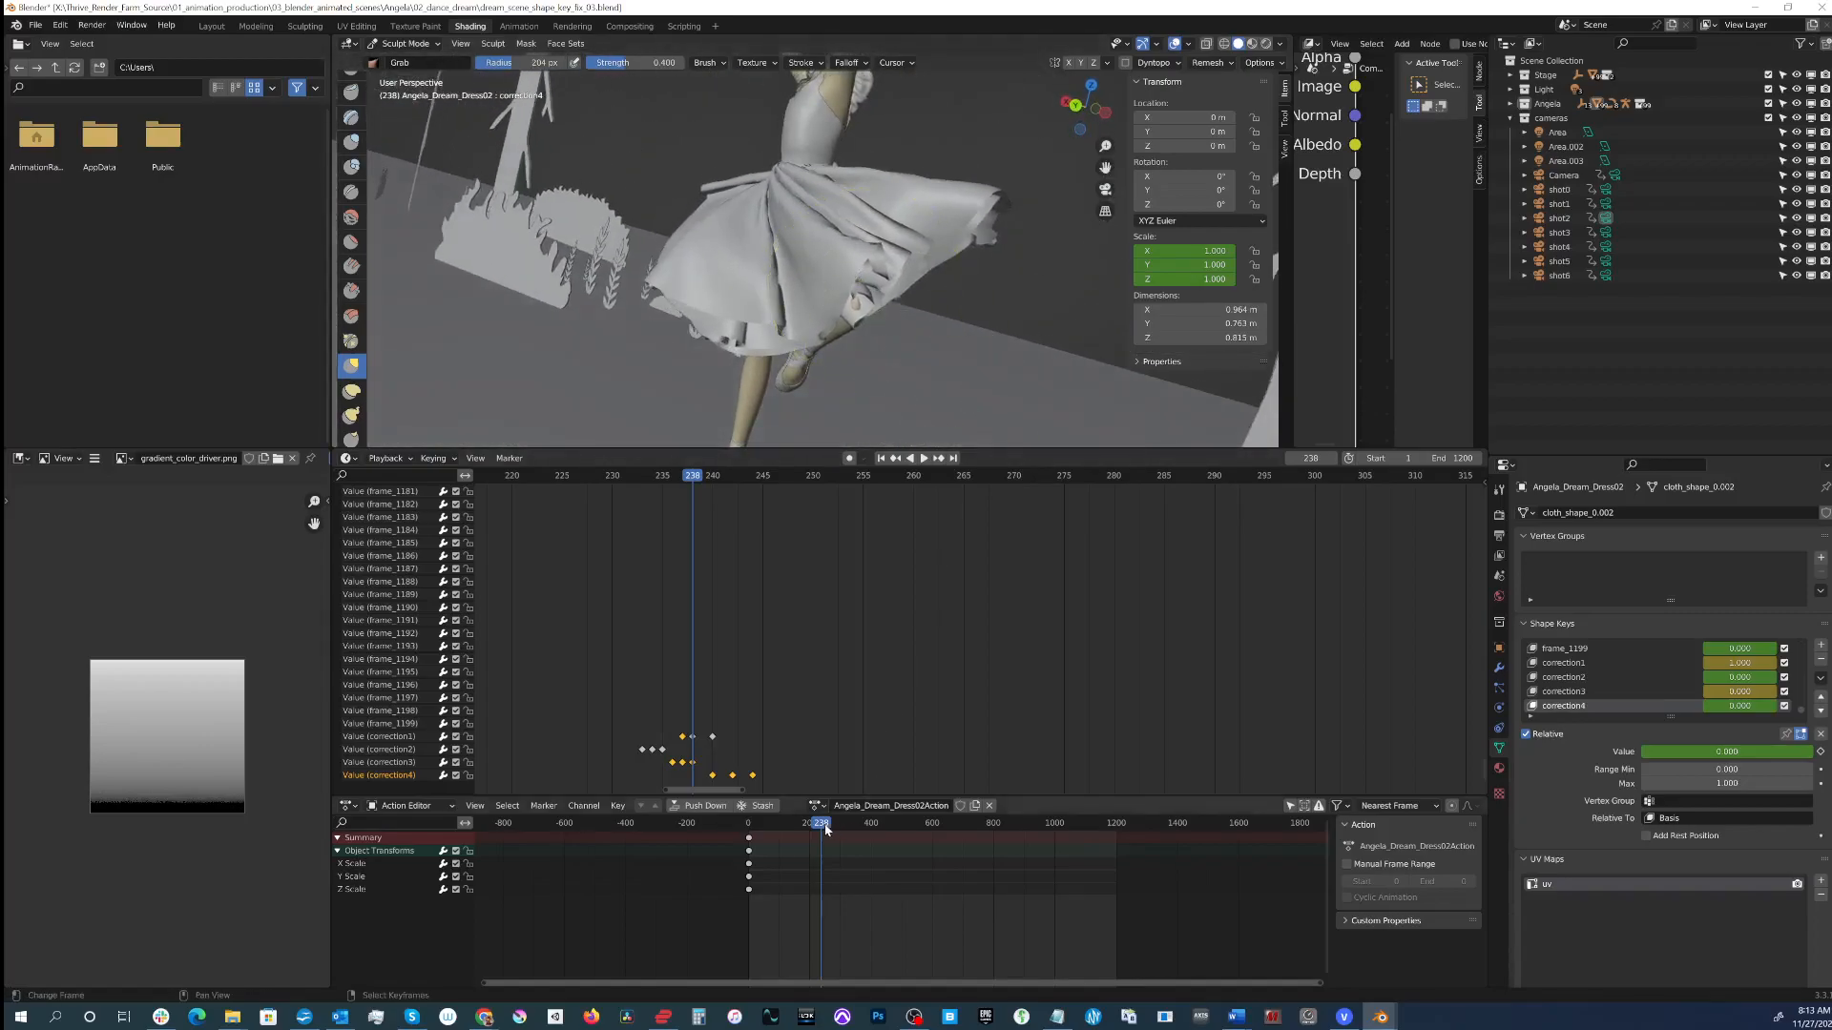
key(Right)
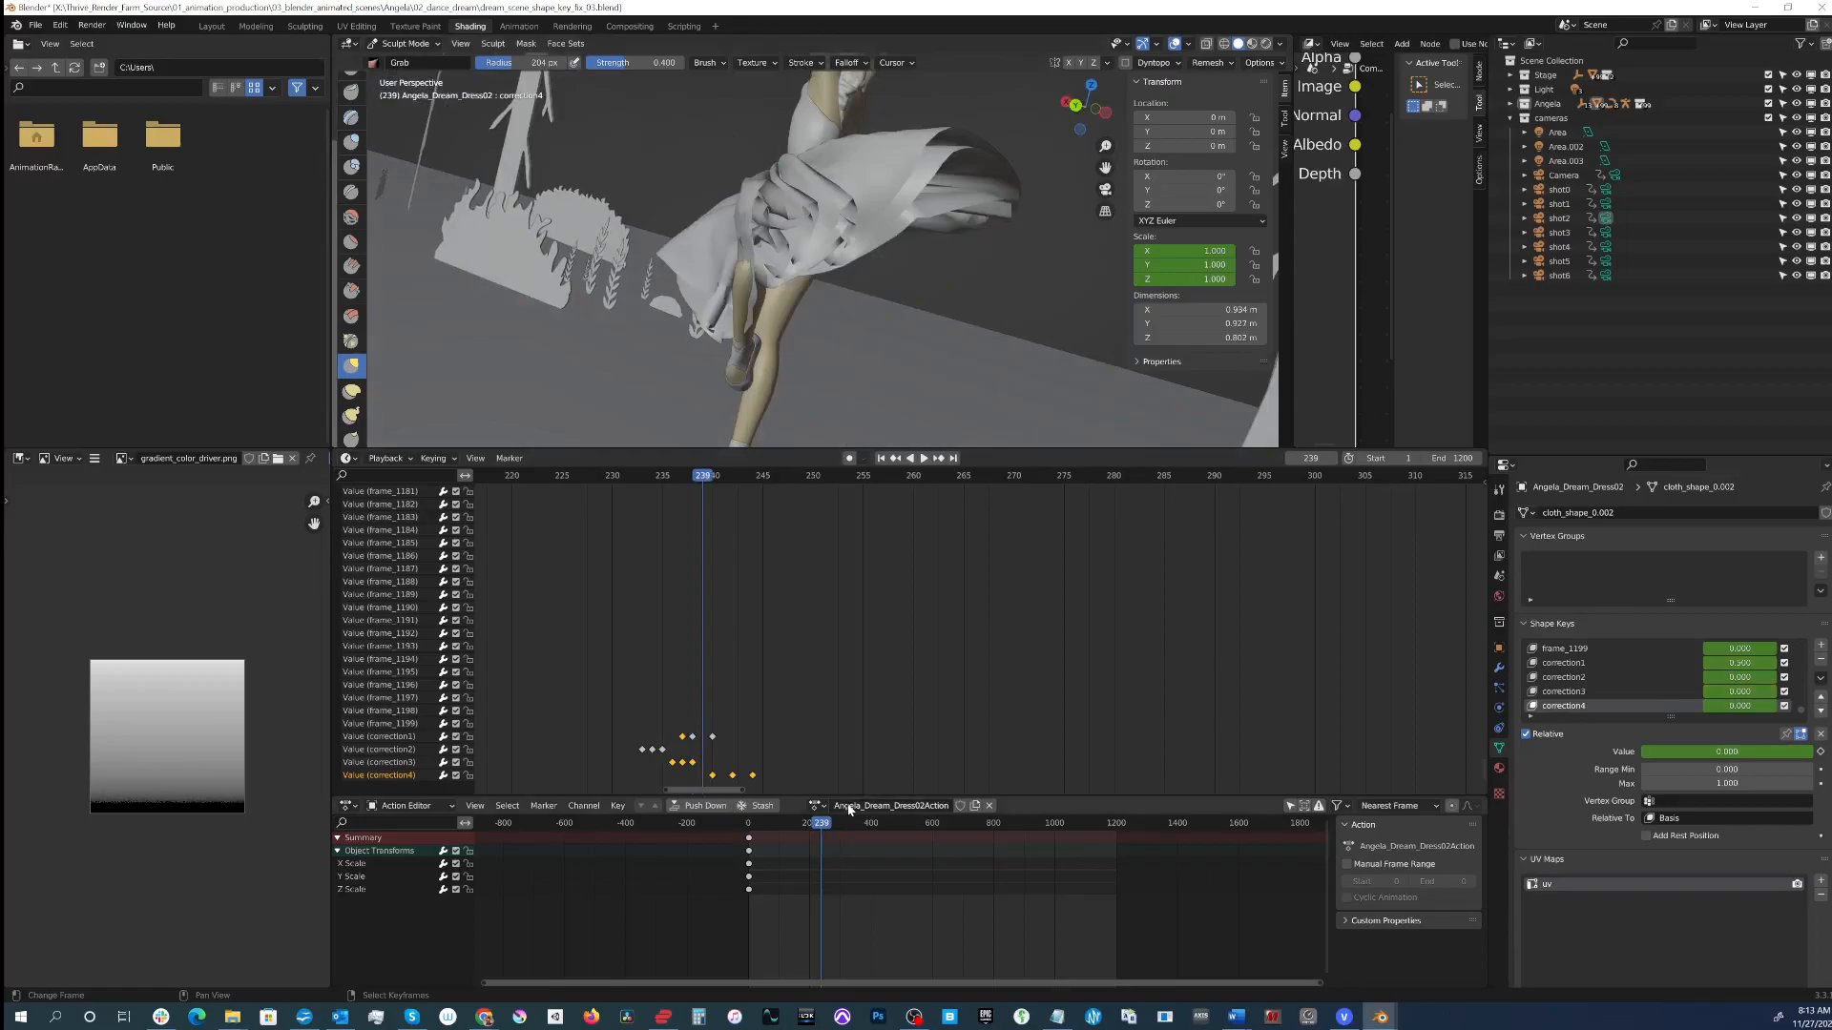
middle_drag(761, 246, 830, 305)
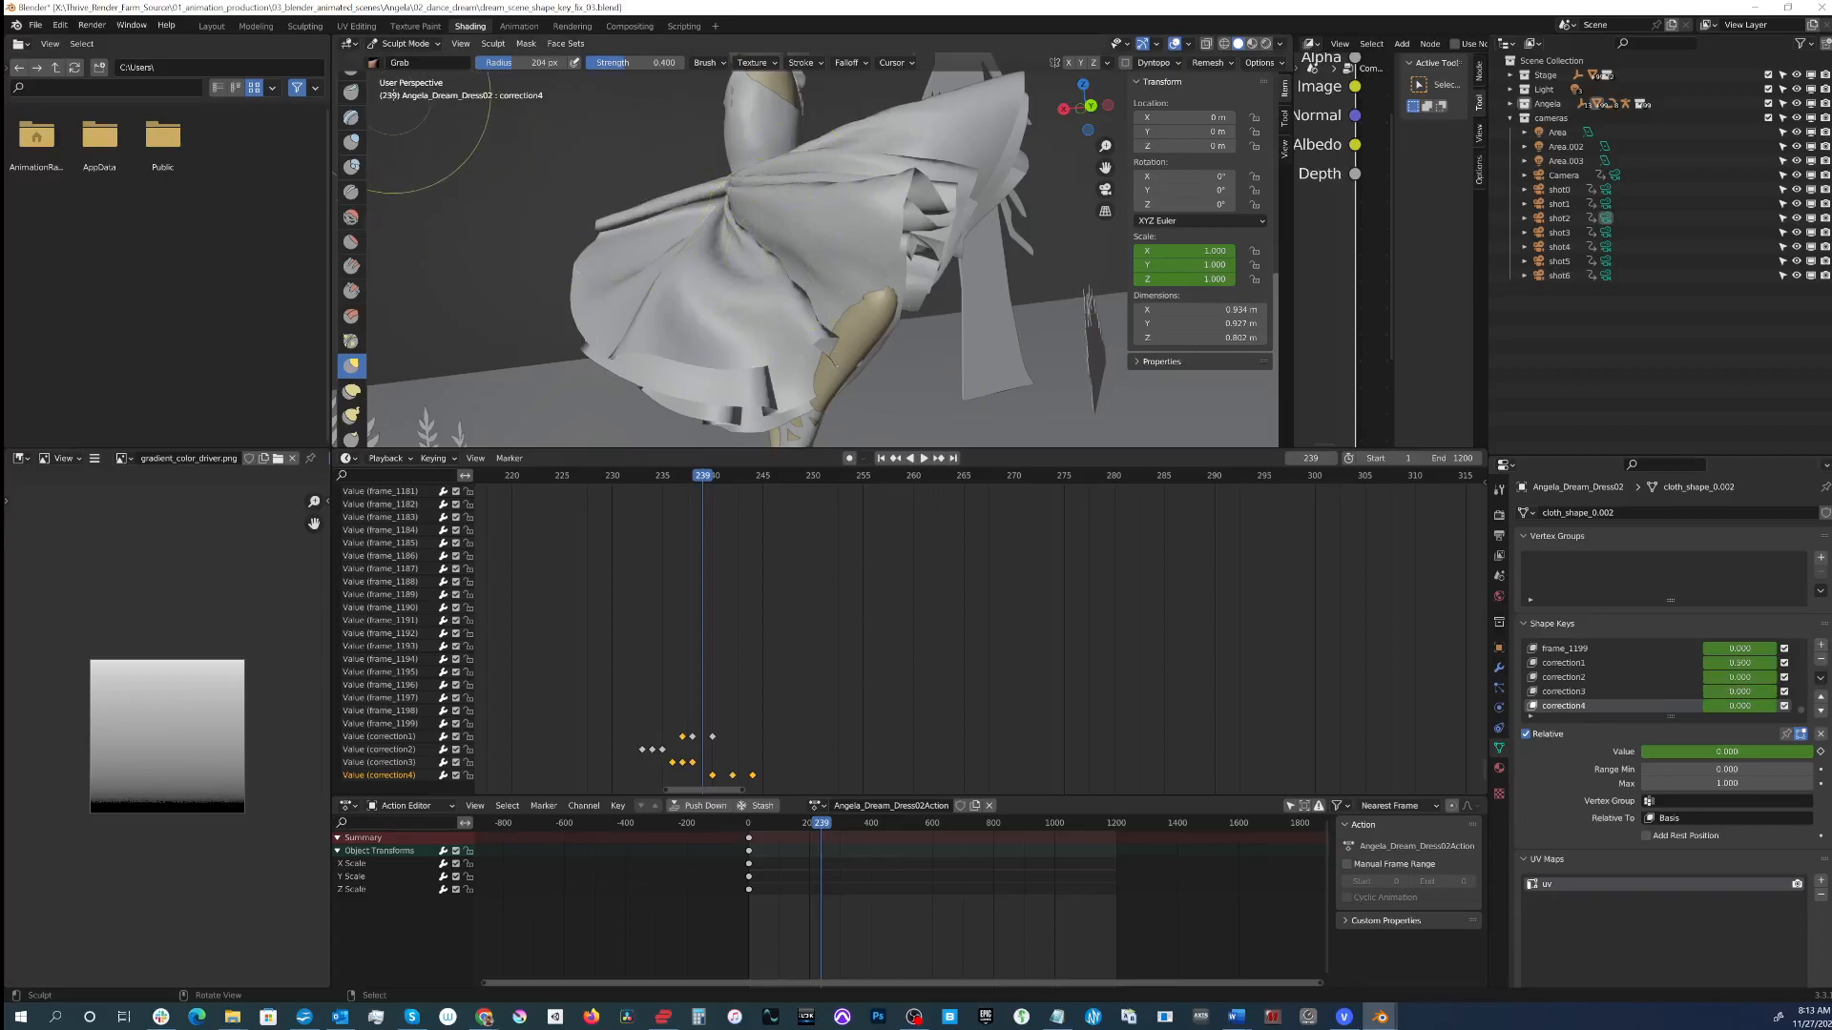
Step: Add a shape key named correction5 to the dress at frame 239 and set its value to 1
click(1822, 648)
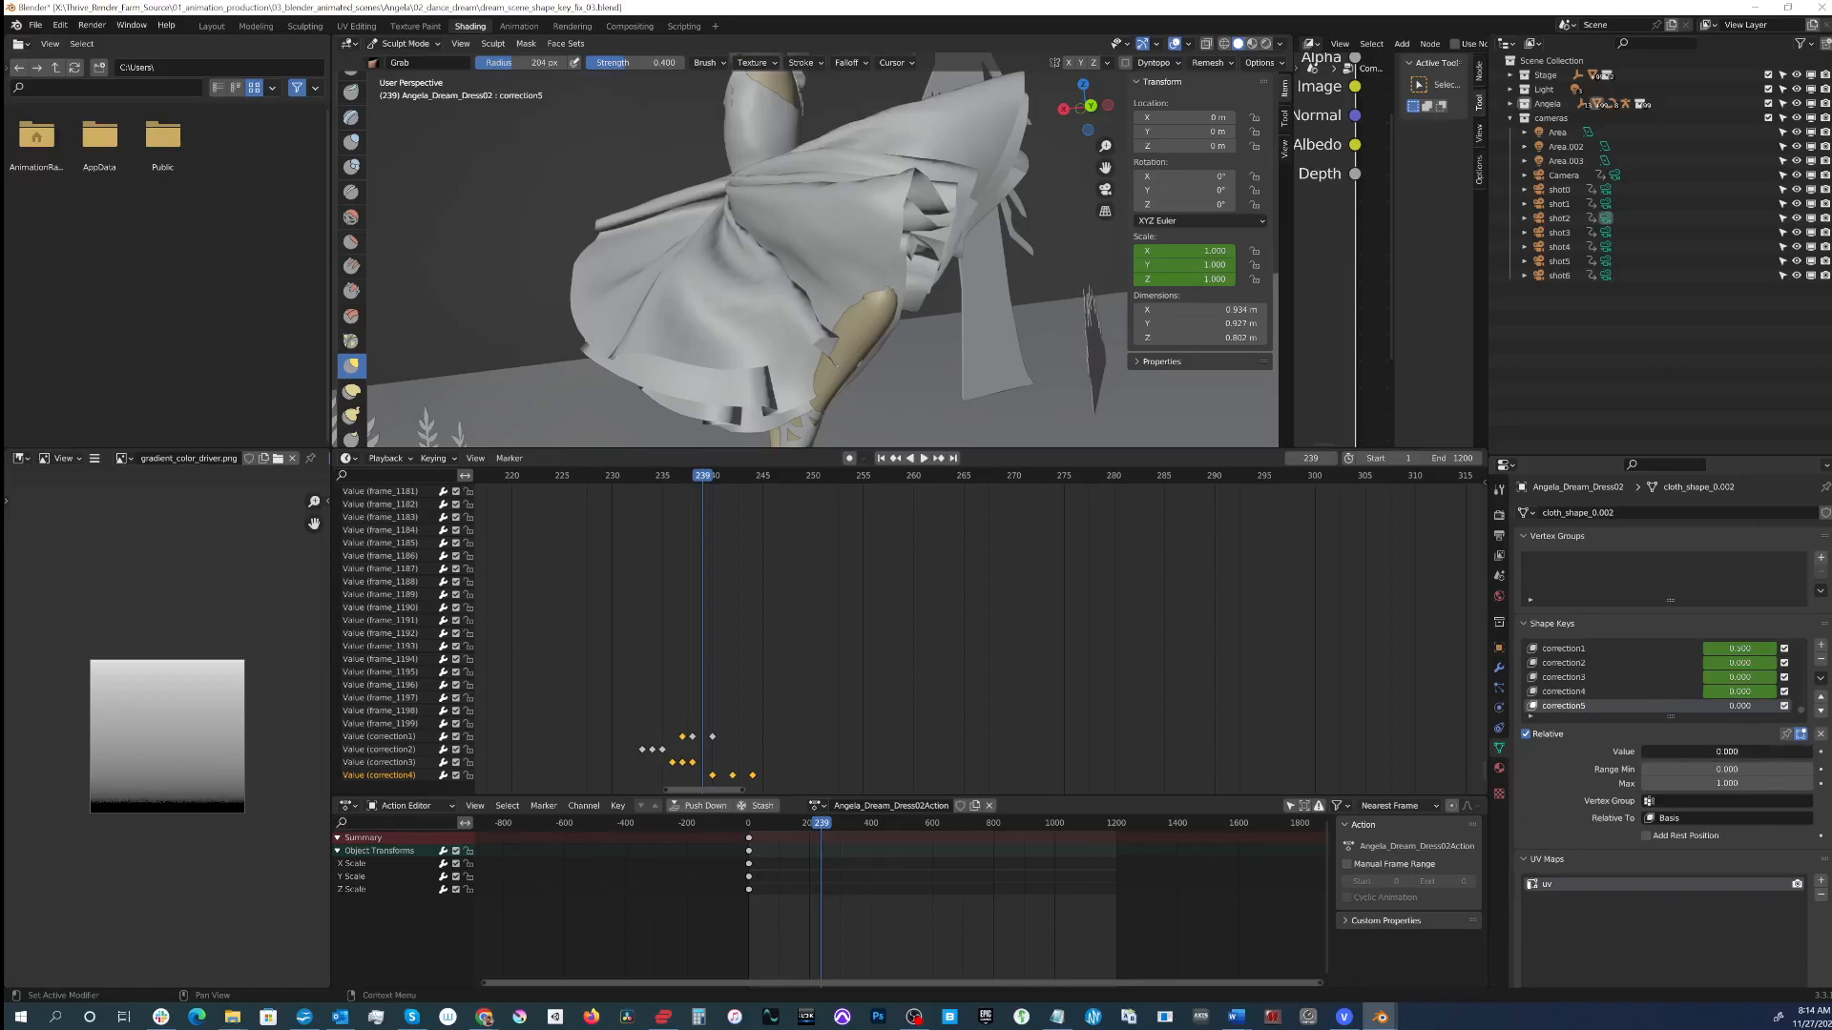
mouse_move(878, 347)
middle_down()
mouse_move(813, 273)
mouse_move(286, 347)
middle_up()
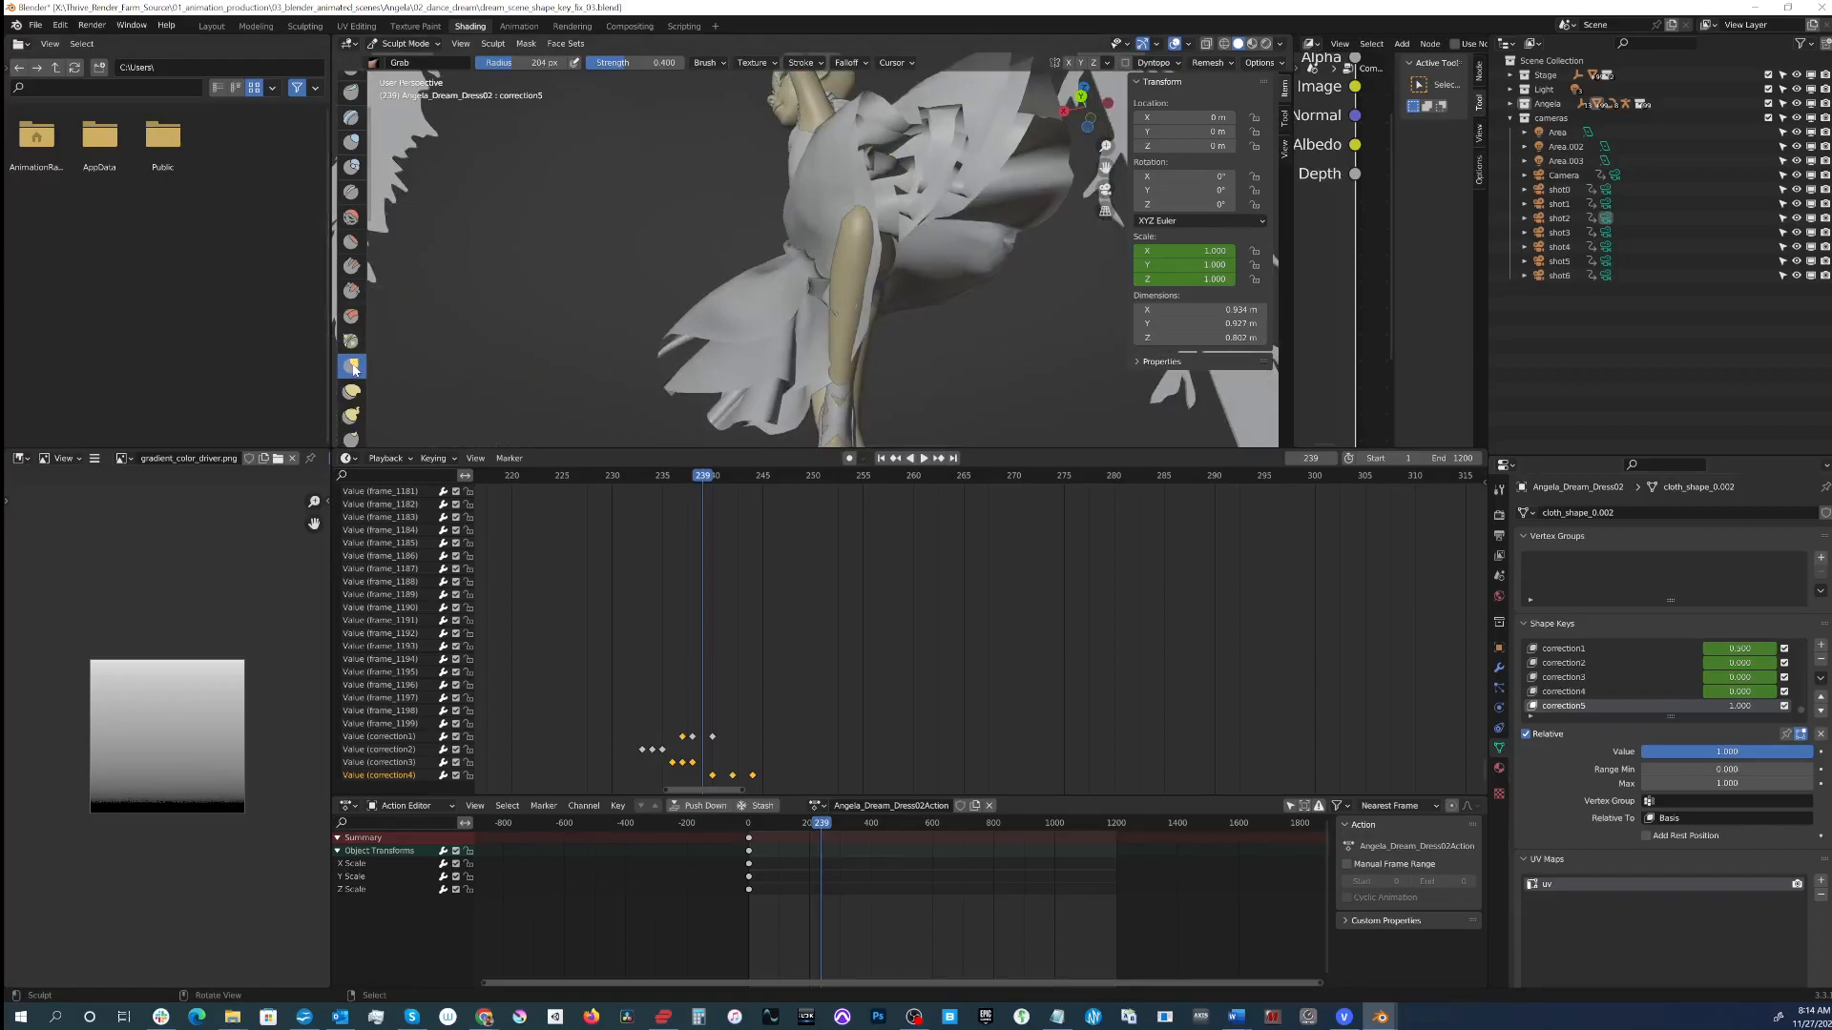
middle_drag(940, 306, 572, 303)
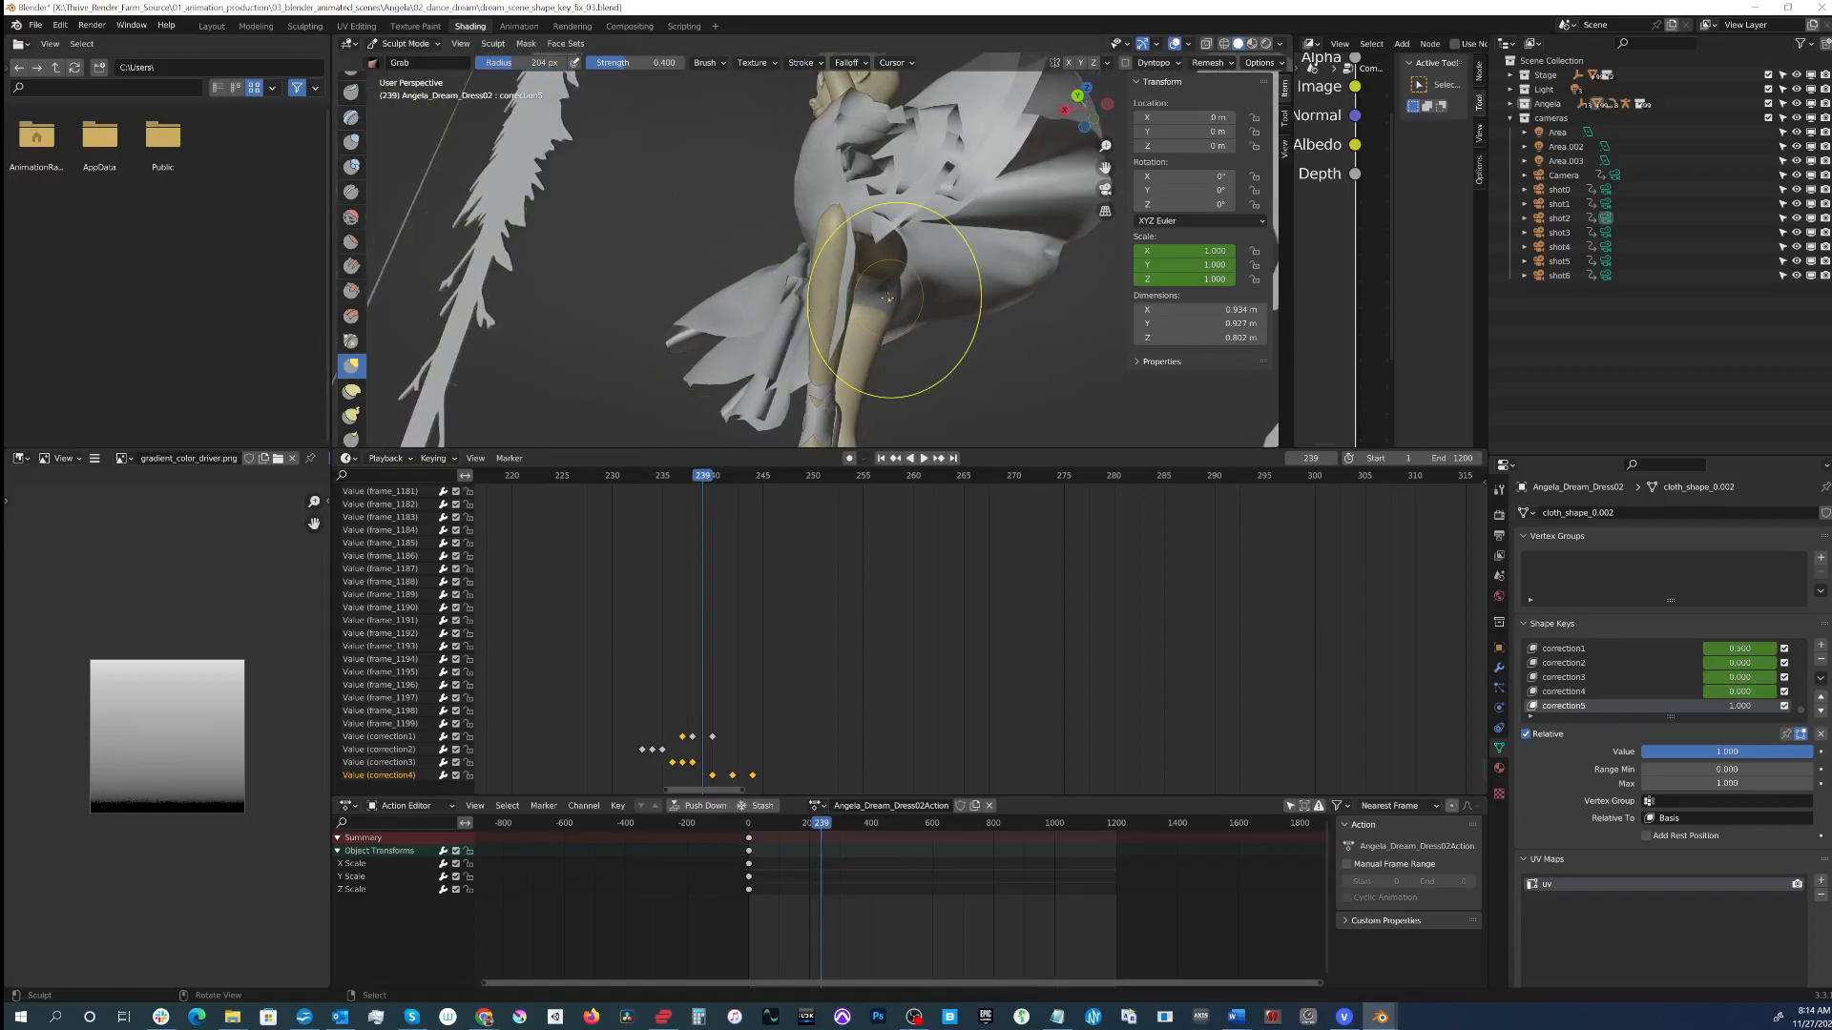
Step: Enlarge the Grab brush radius to 320 px and pull the skirt cloth near the raised knee on correction5
drag(840, 302, 841, 298)
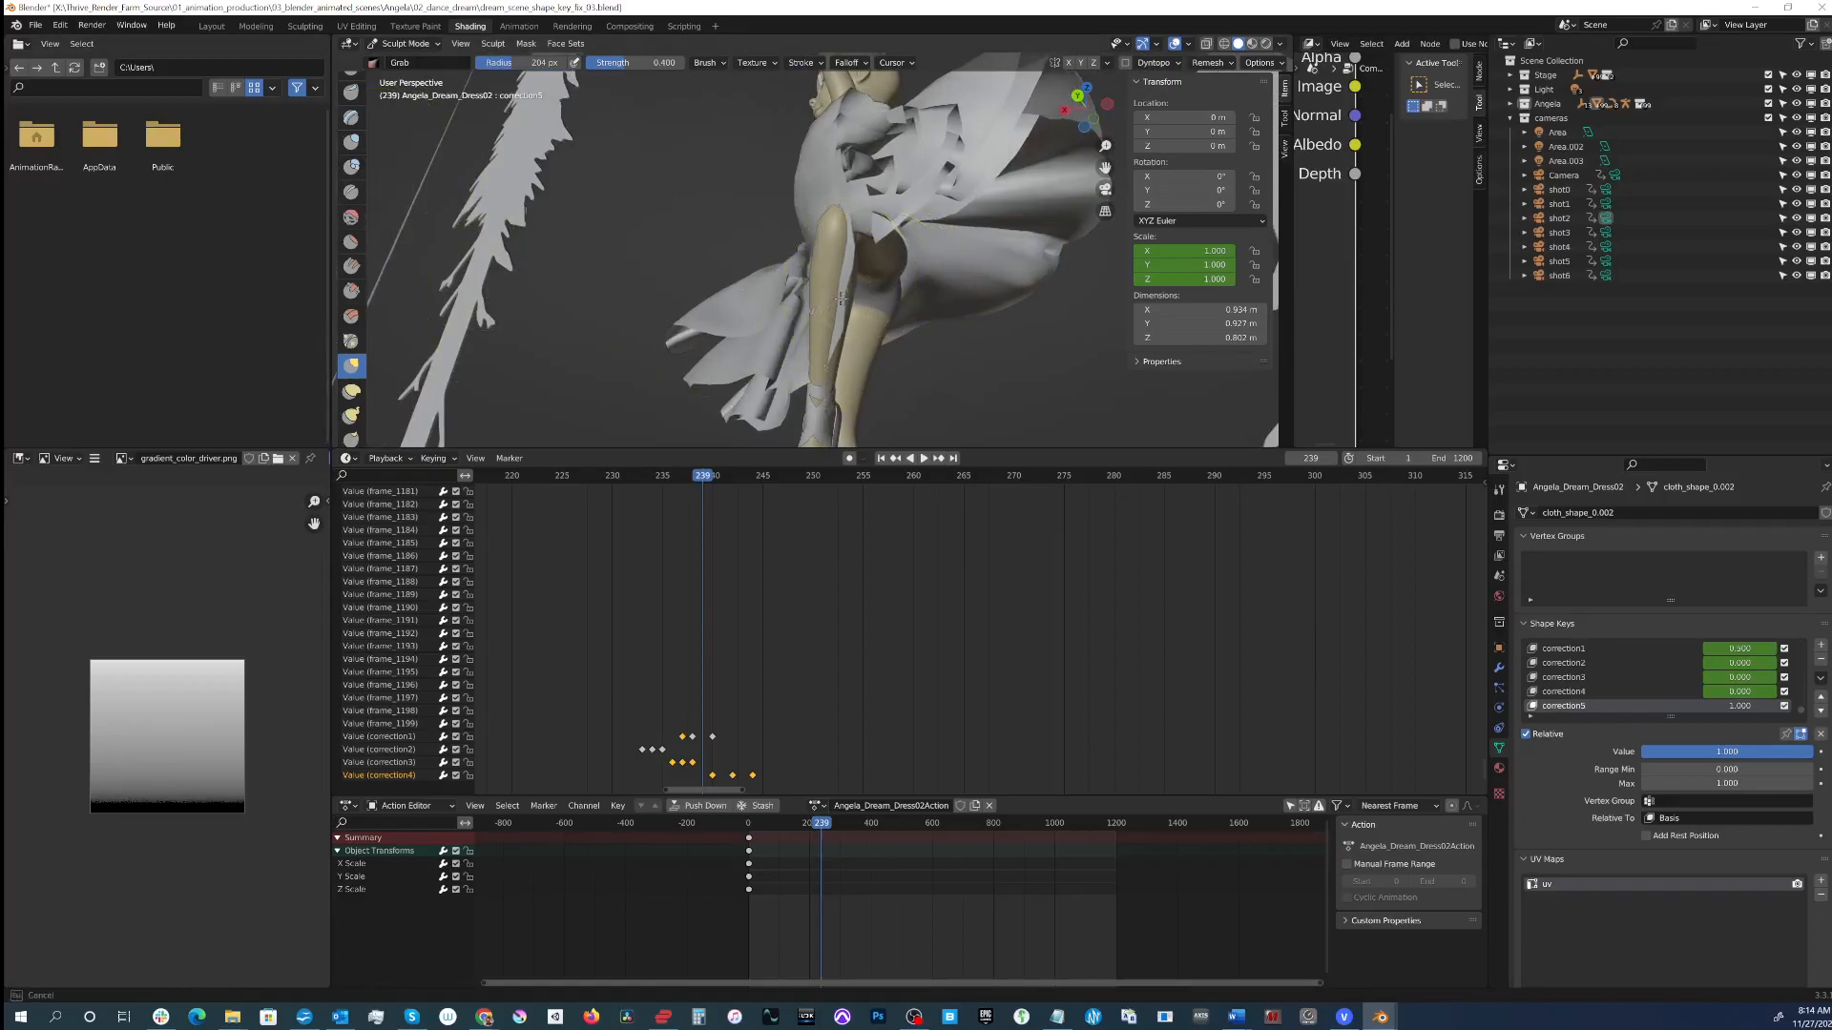
mouse_move(800, 296)
middle_down()
mouse_move(793, 219)
mouse_move(791, 299)
mouse_move(869, 315)
middle_up()
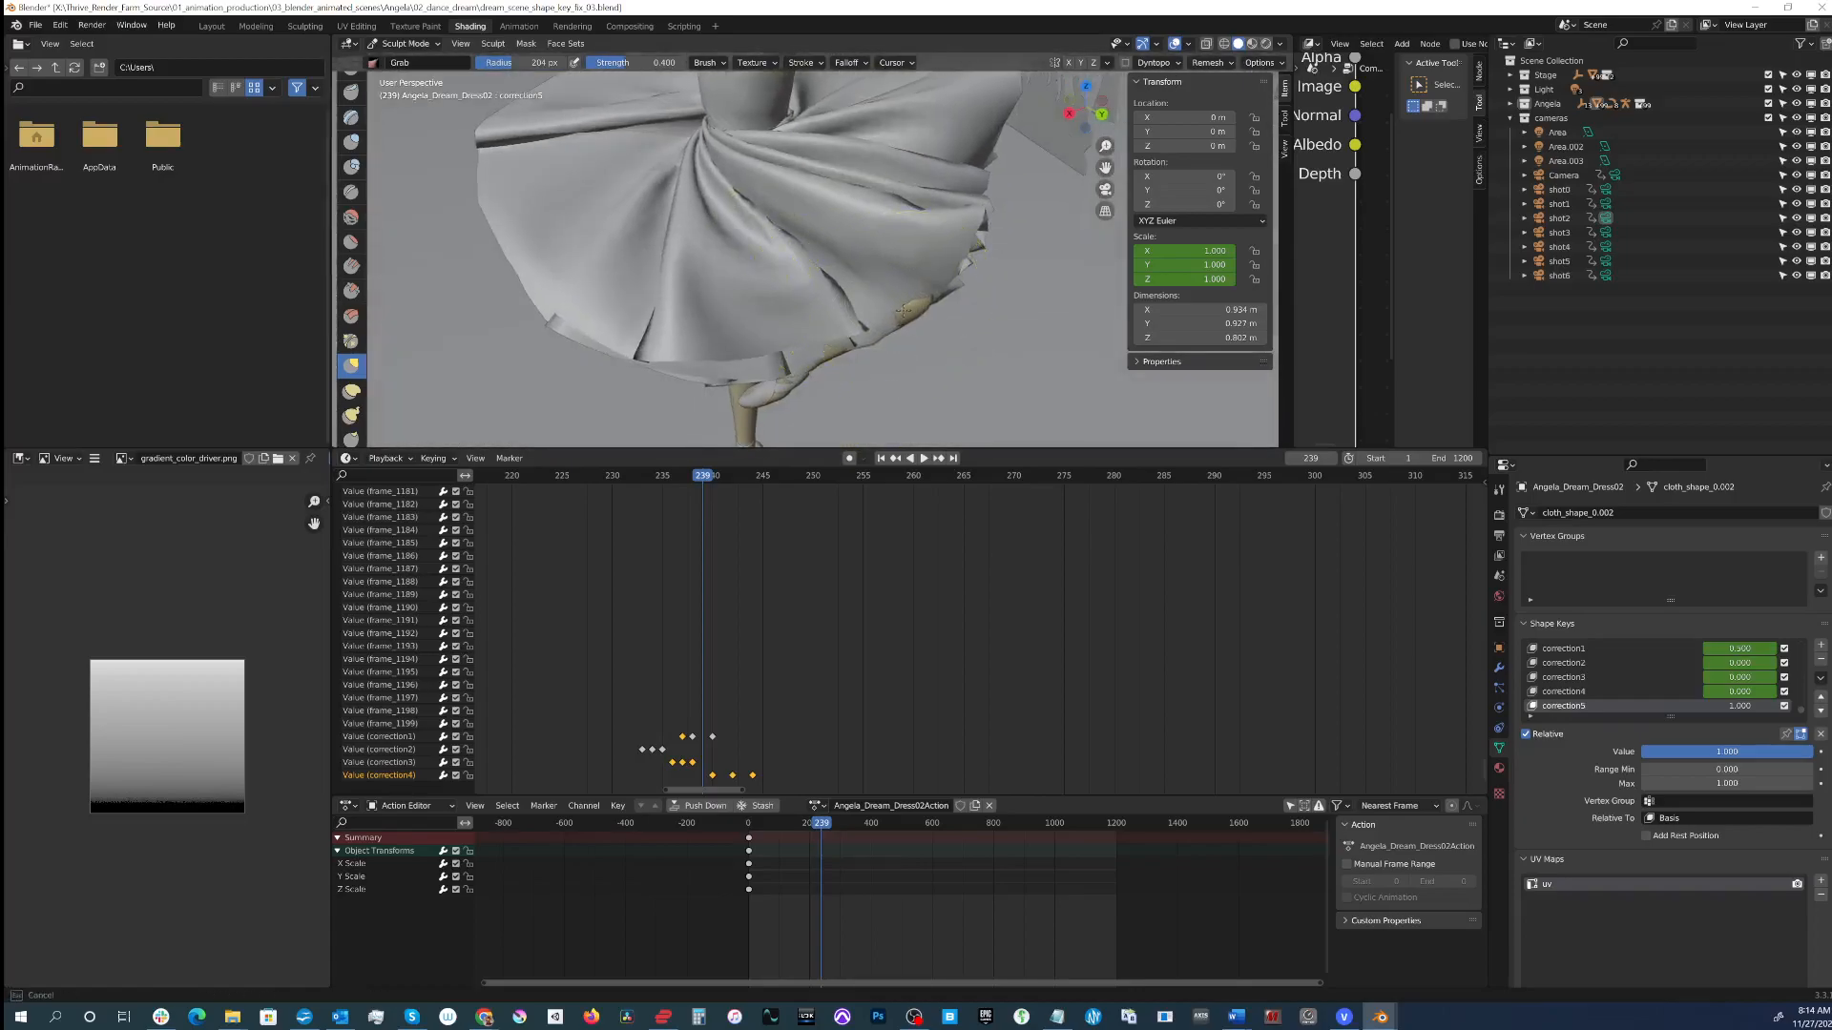
middle_drag(916, 341, 758, 244)
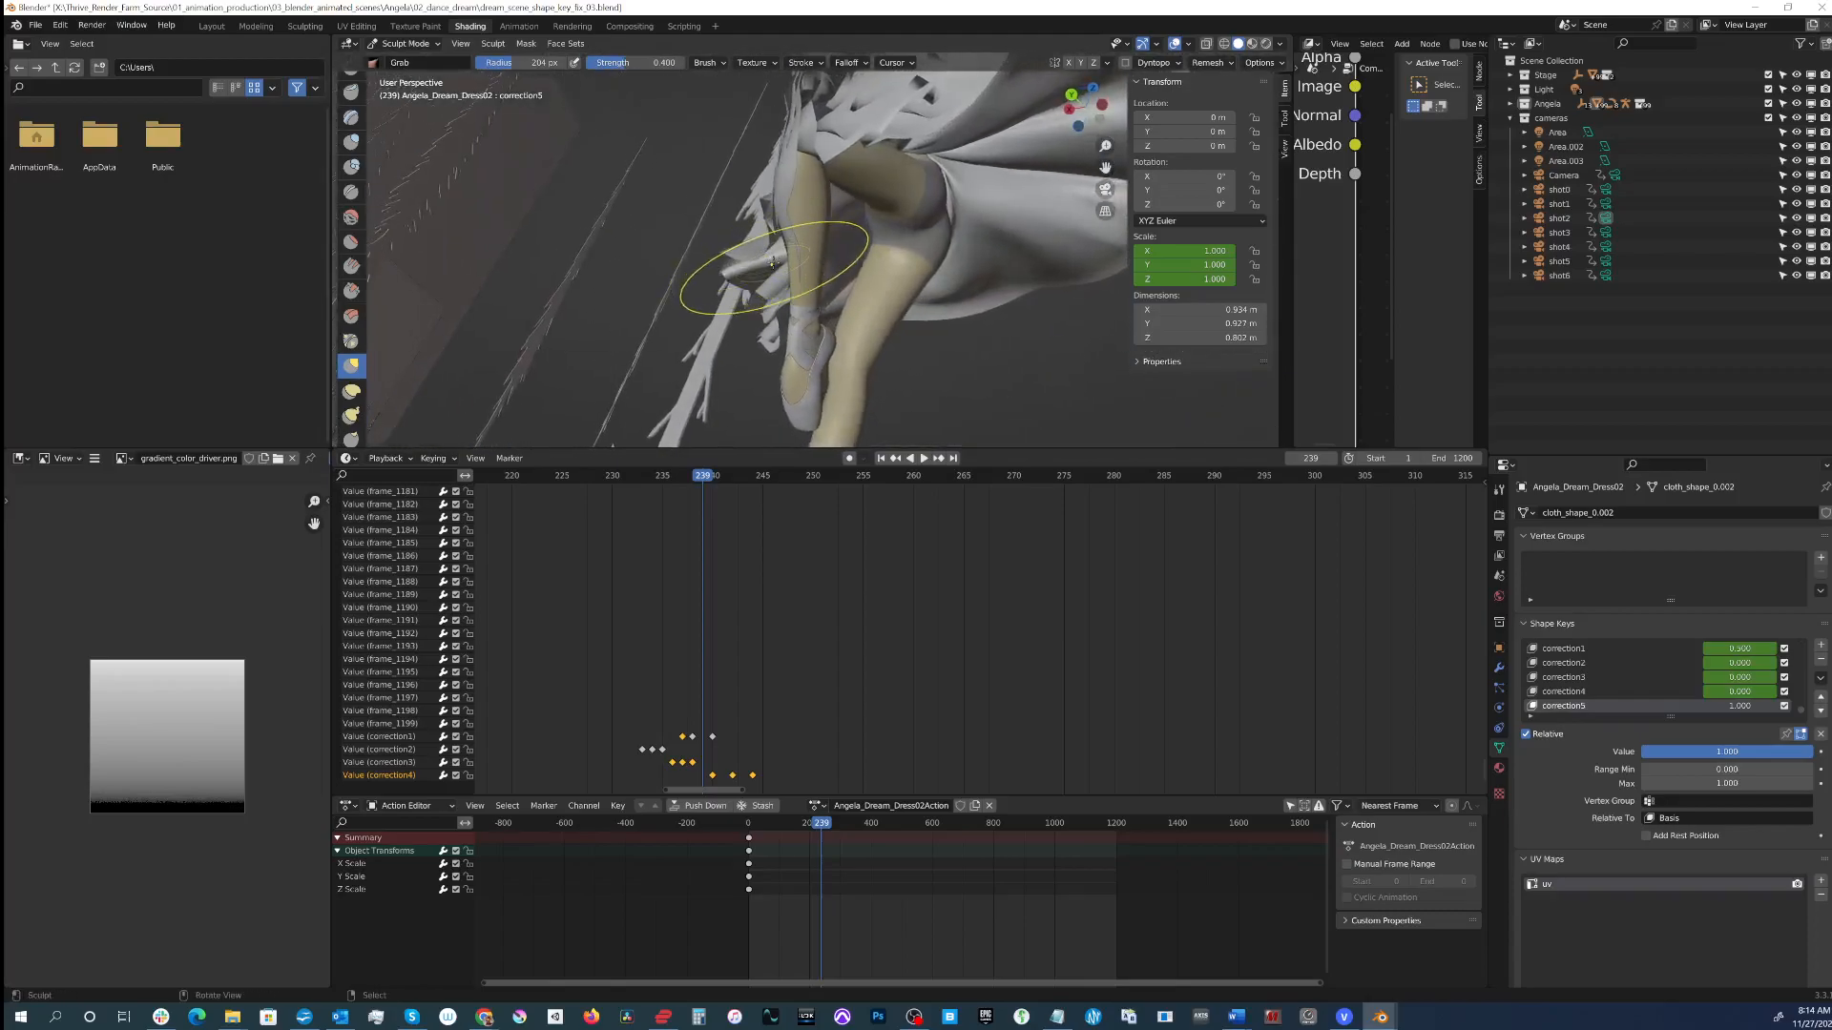
mouse_move(748, 219)
middle_down()
mouse_move(859, 252)
mouse_move(828, 258)
mouse_move(897, 221)
mouse_move(823, 284)
mouse_move(781, 251)
mouse_move(786, 230)
middle_up()
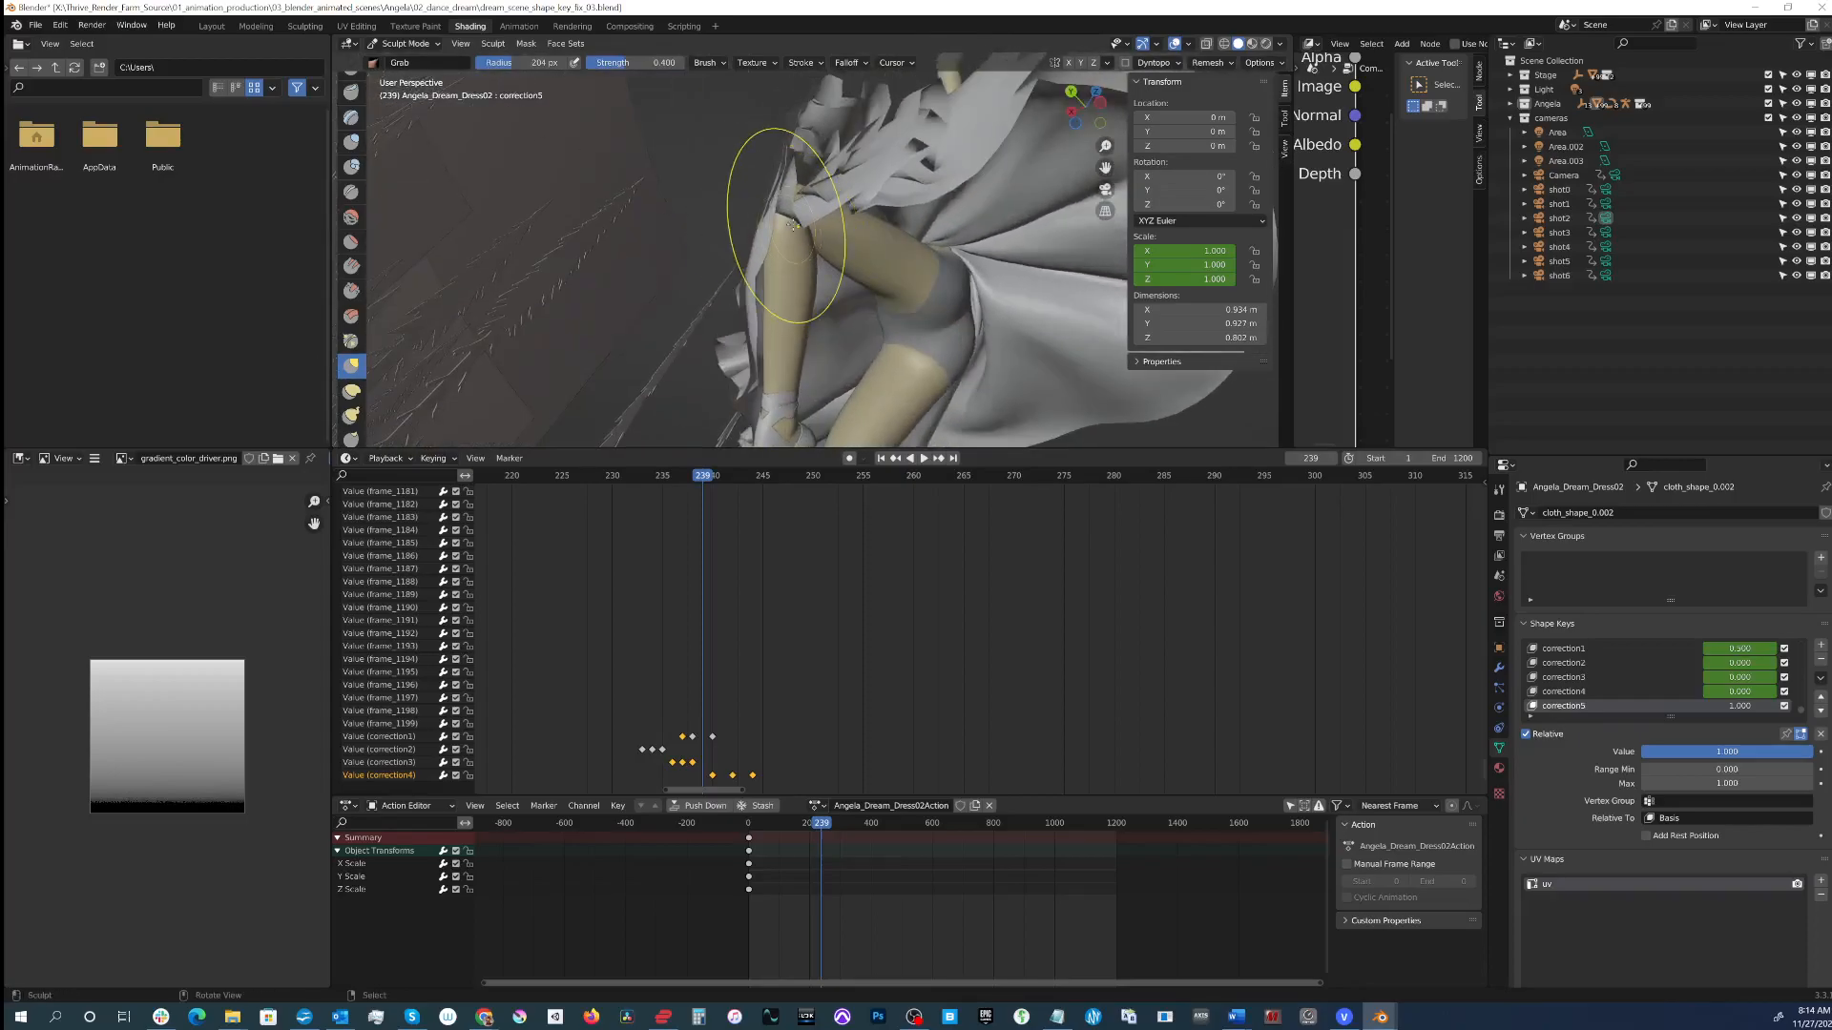
key(f)
click(848, 232)
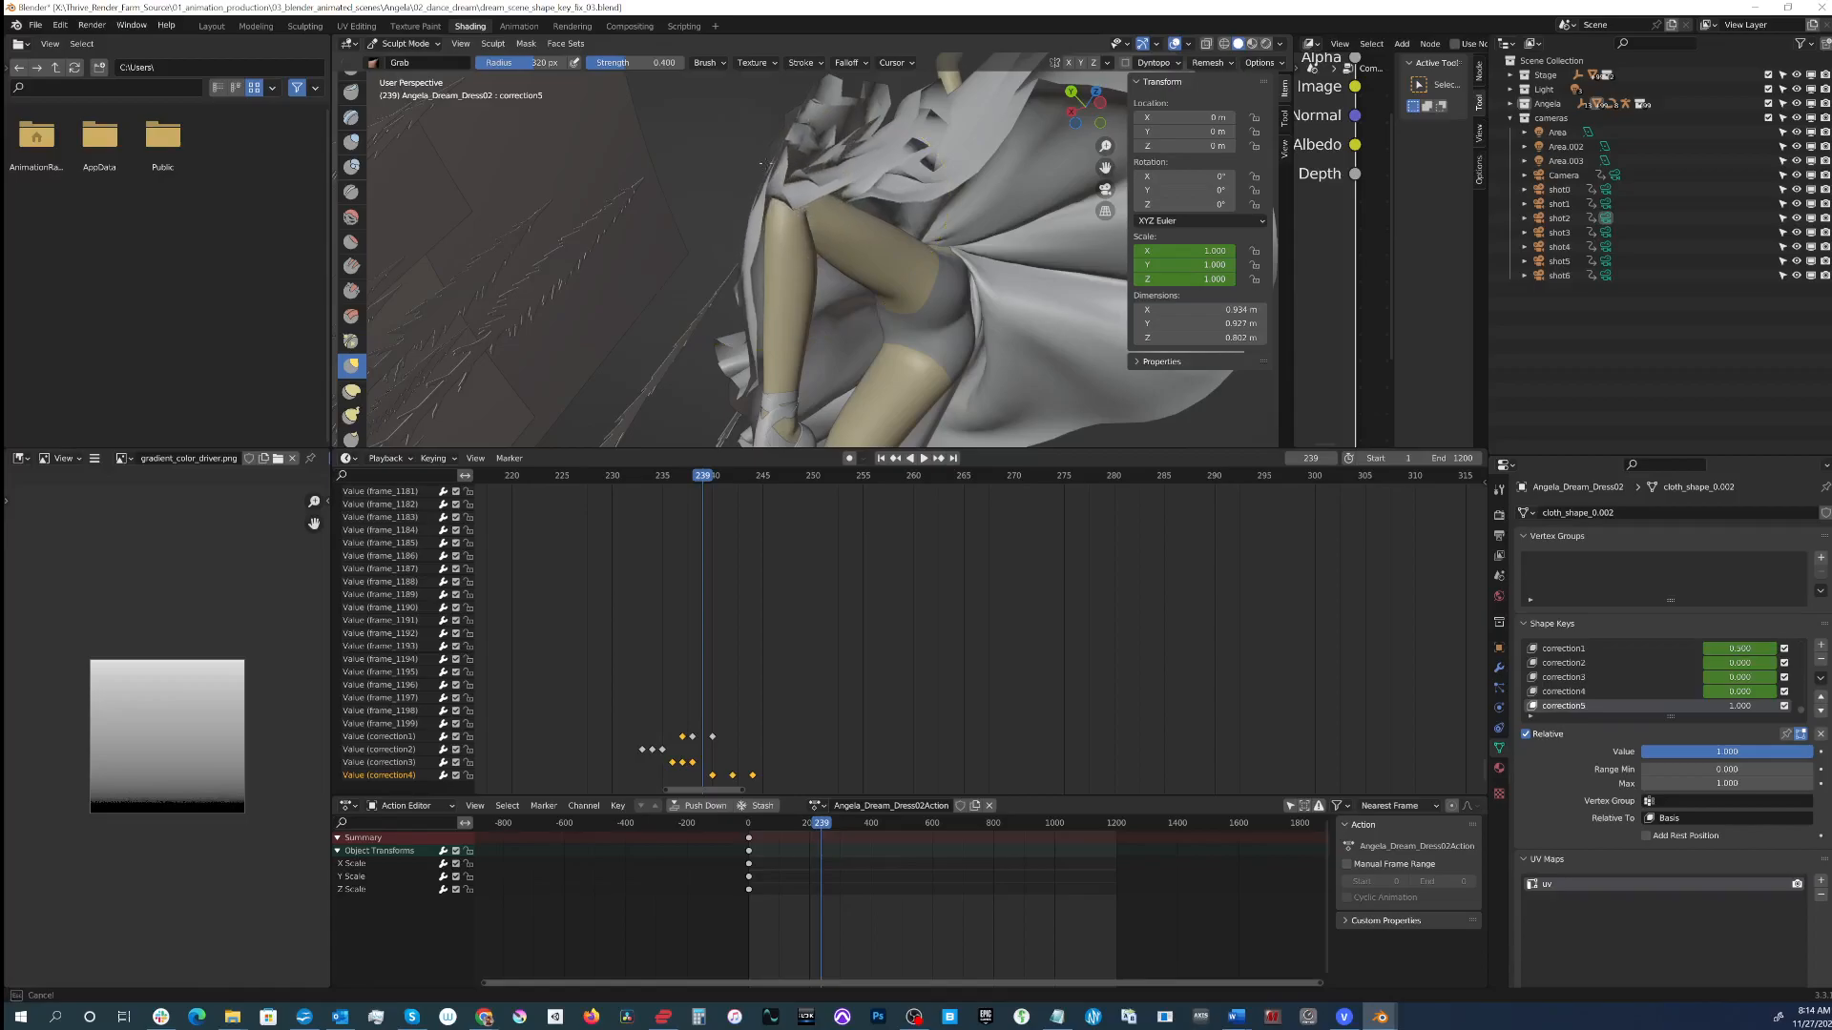
mouse_move(763, 155)
middle_down()
mouse_move(847, 352)
mouse_move(949, 304)
mouse_move(782, 286)
mouse_move(771, 262)
middle_up()
drag(894, 295, 866, 276)
mouse_move(851, 278)
middle_down()
mouse_move(857, 201)
mouse_move(918, 338)
mouse_move(945, 562)
middle_up()
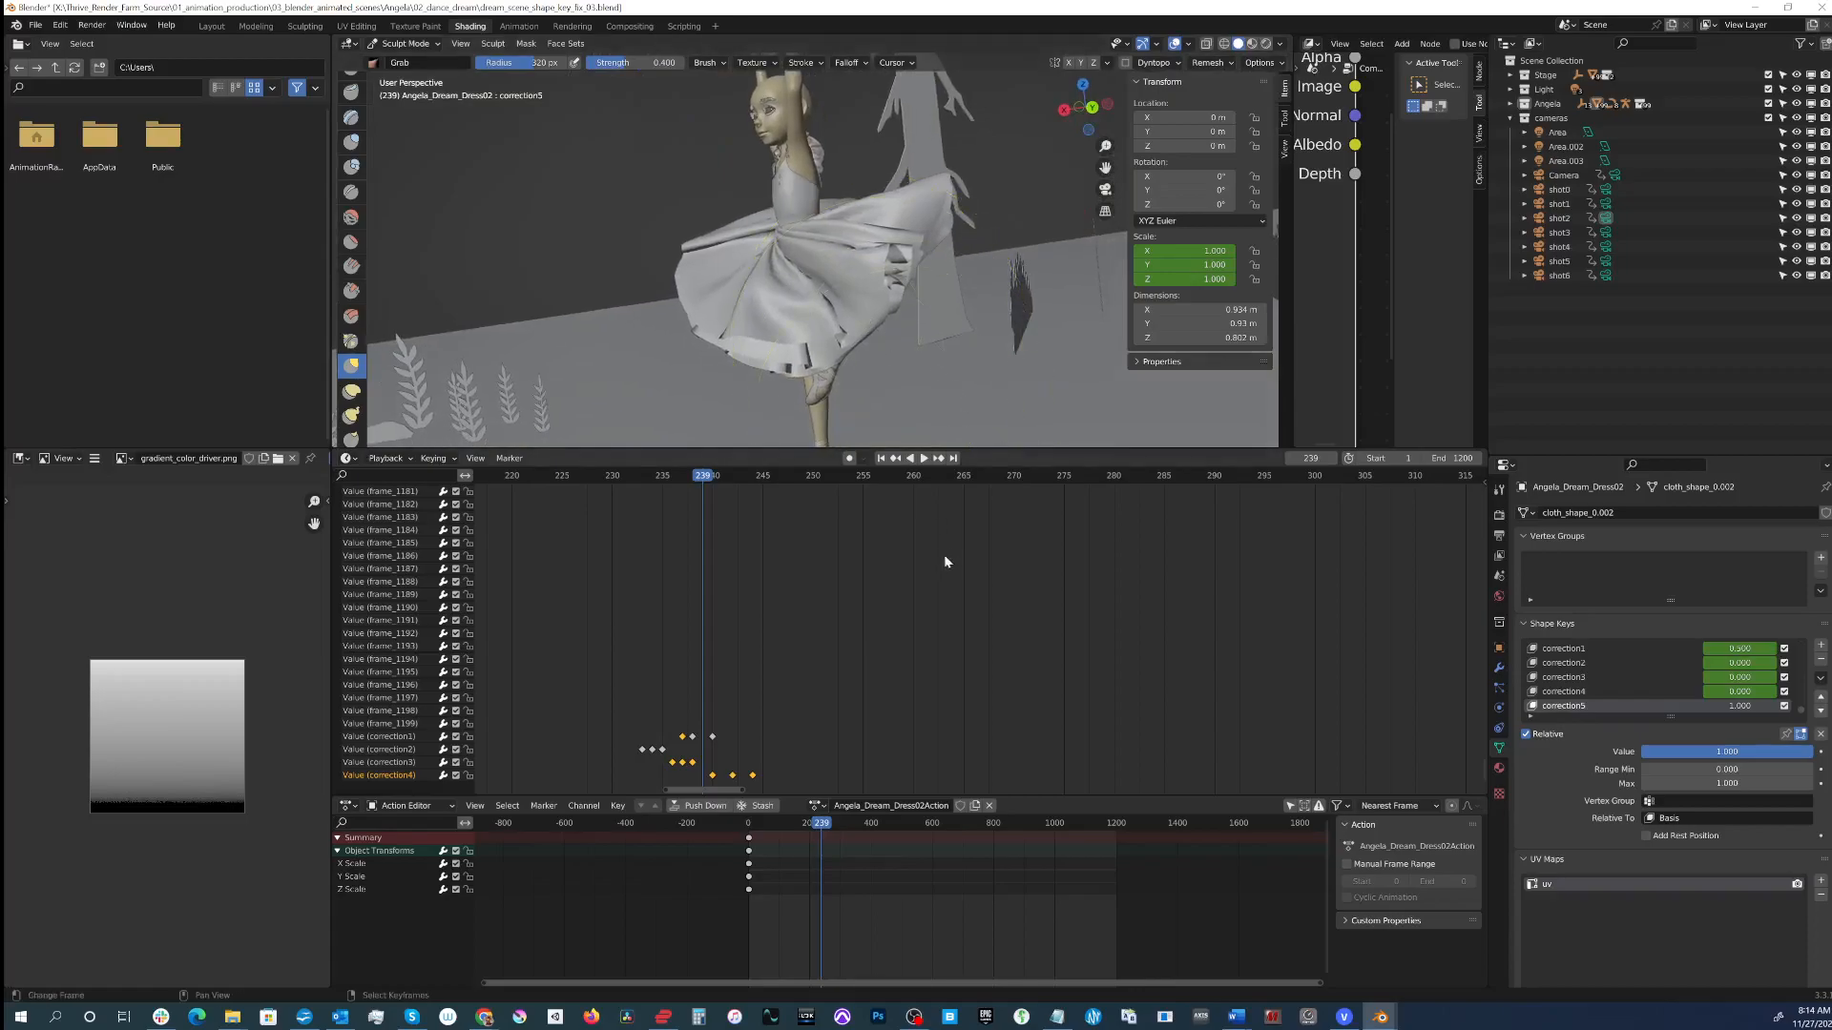
Step: Keyframe the correction5 value of 1 at frame 239 and enlarge the timeline to reveal its keyframe
right_click(1703, 753)
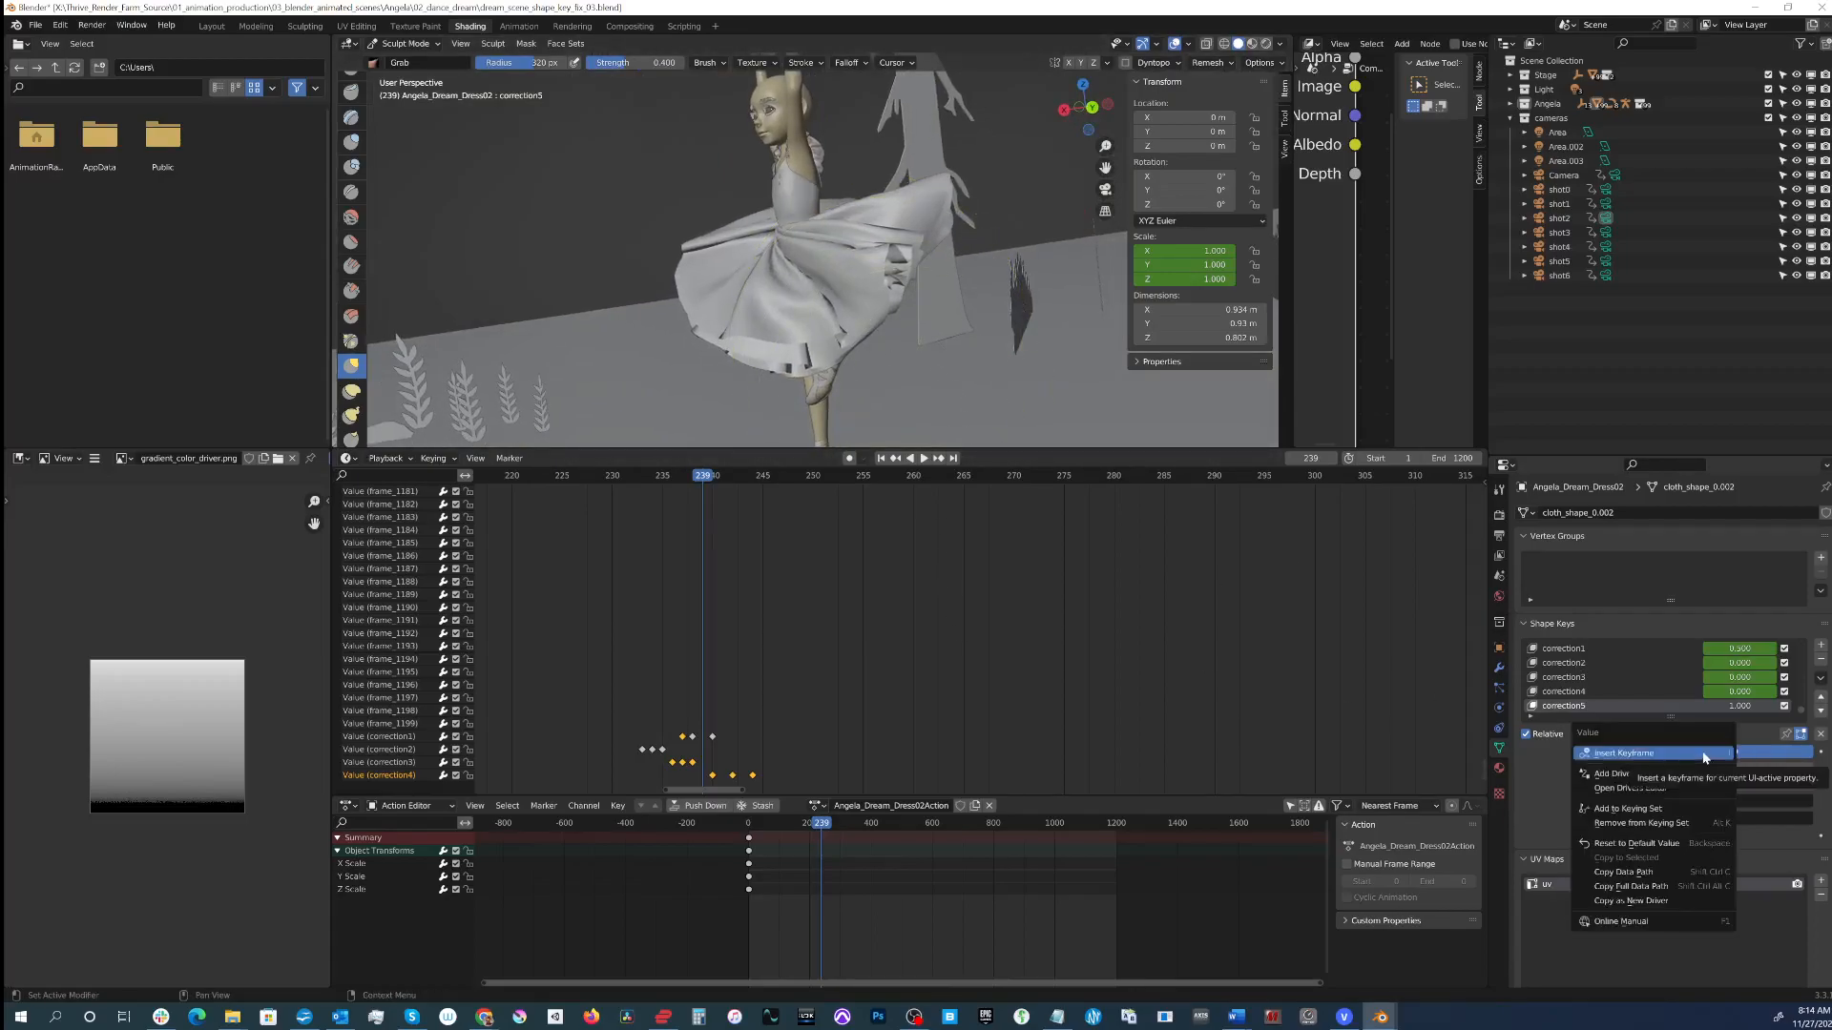
click(1699, 754)
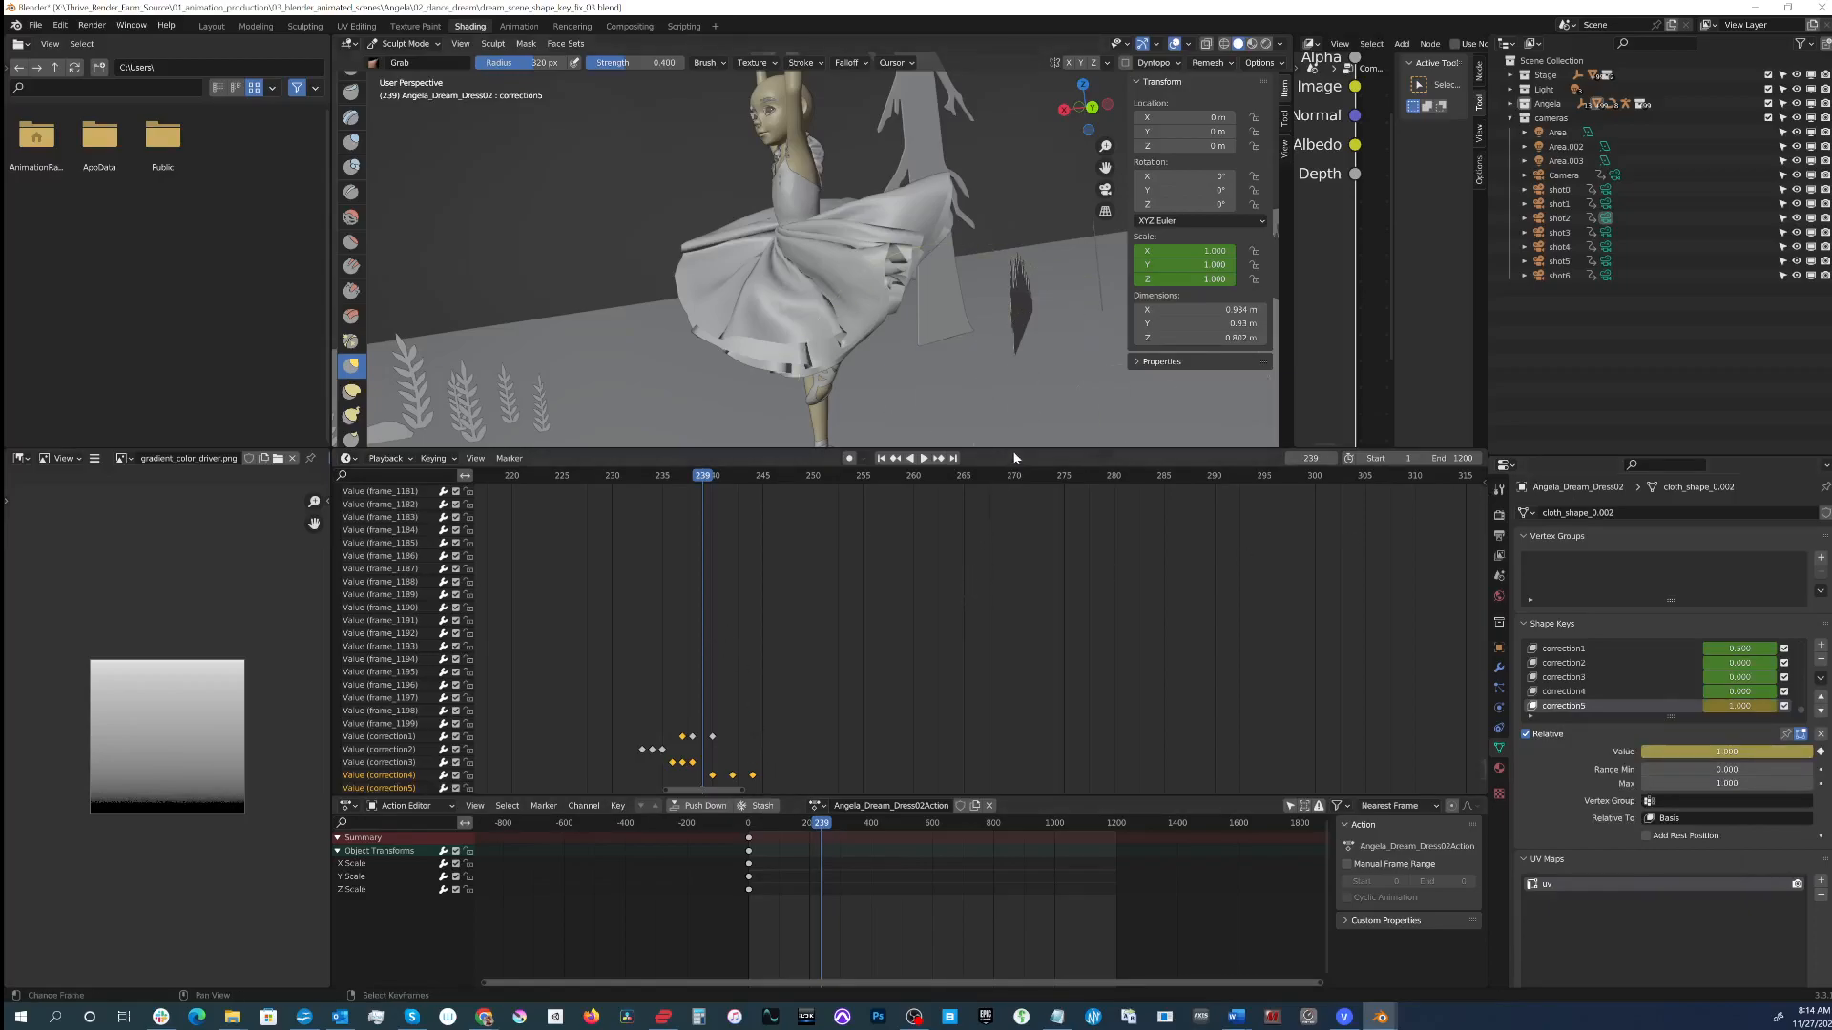
drag(1012, 450, 983, 337)
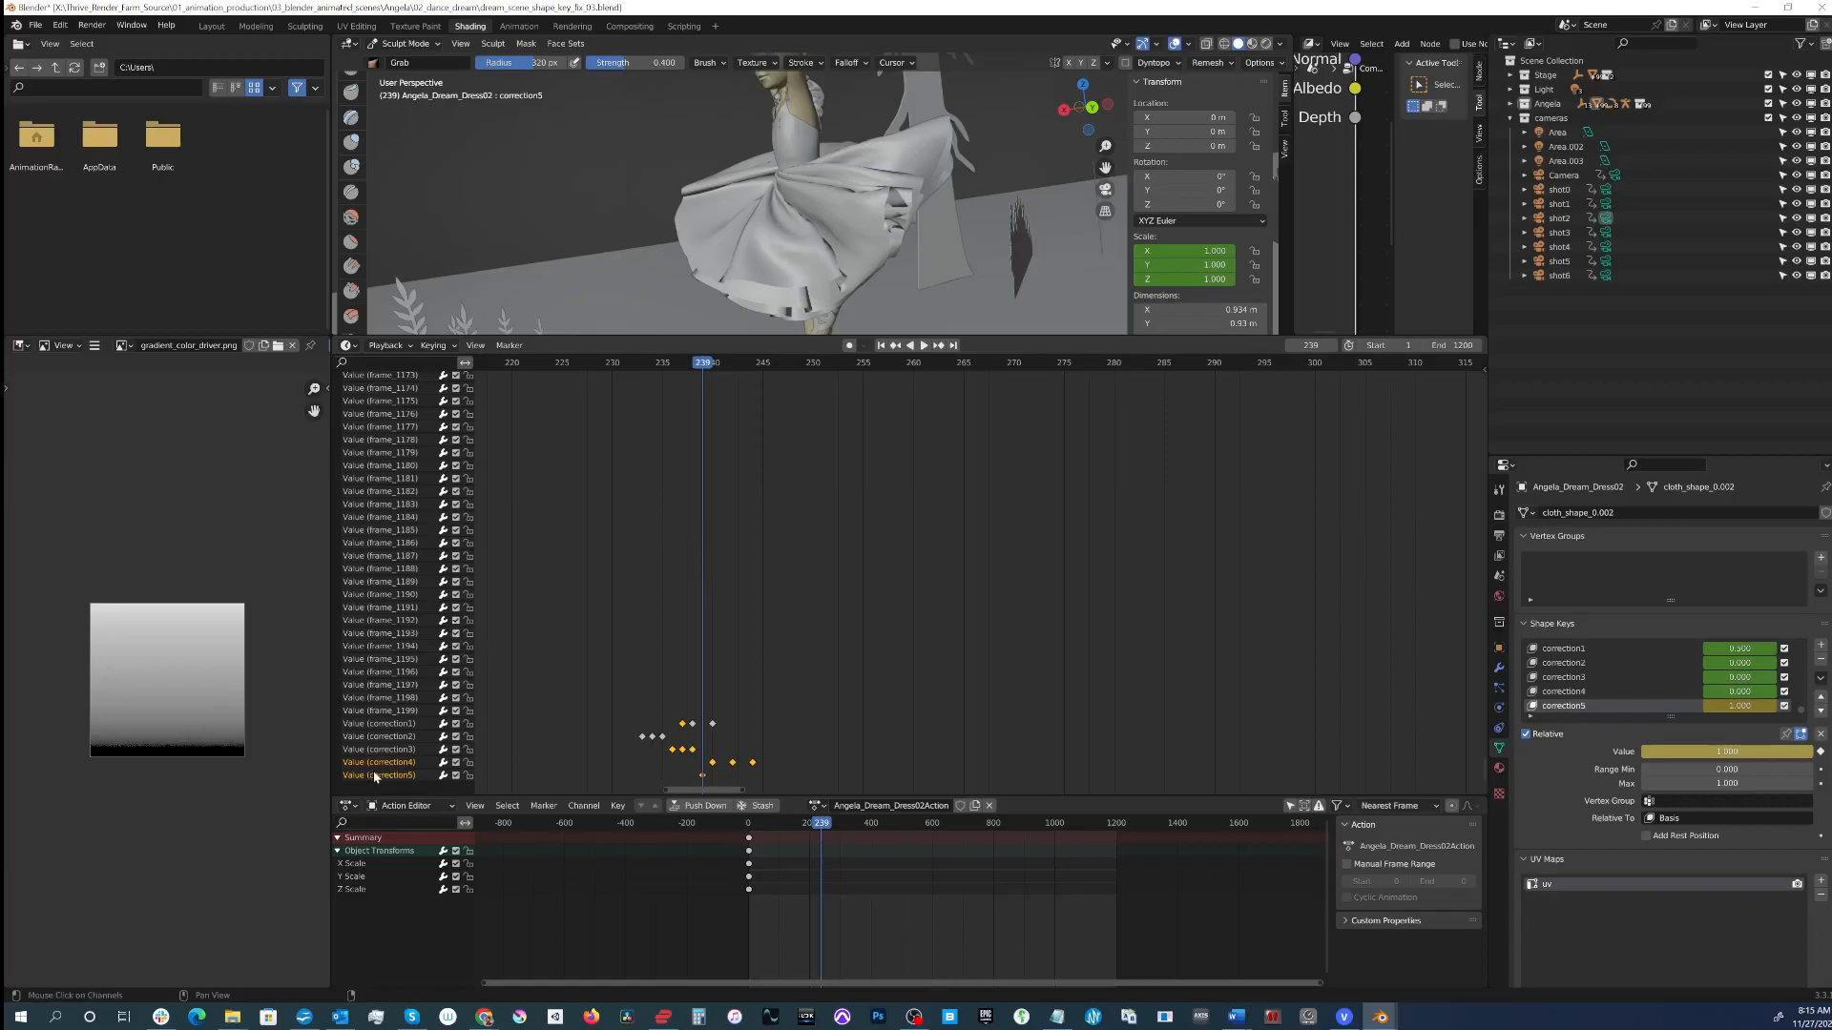
Step: Check how correction5 affects the skirt between frames 234 and 239 from the front and from below
drag(702, 368, 652, 372)
middle_drag(855, 183, 823, 228)
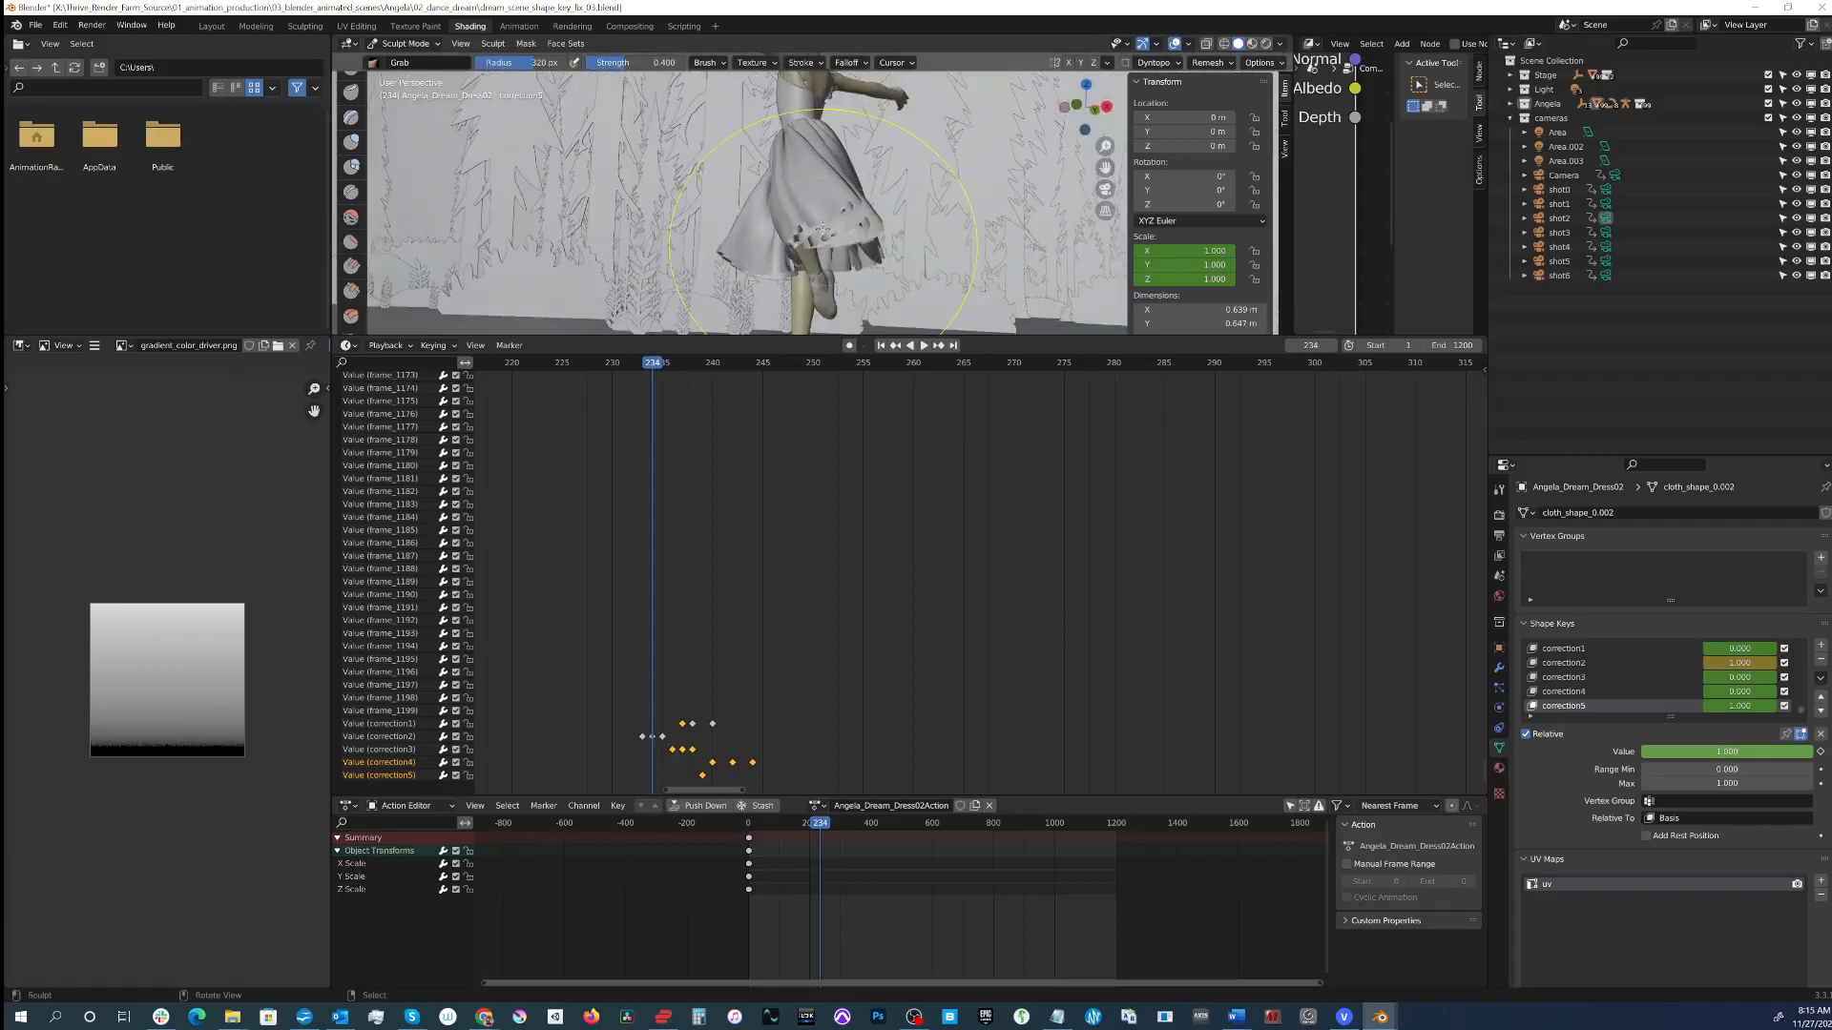
scroll(823, 229, up, 3)
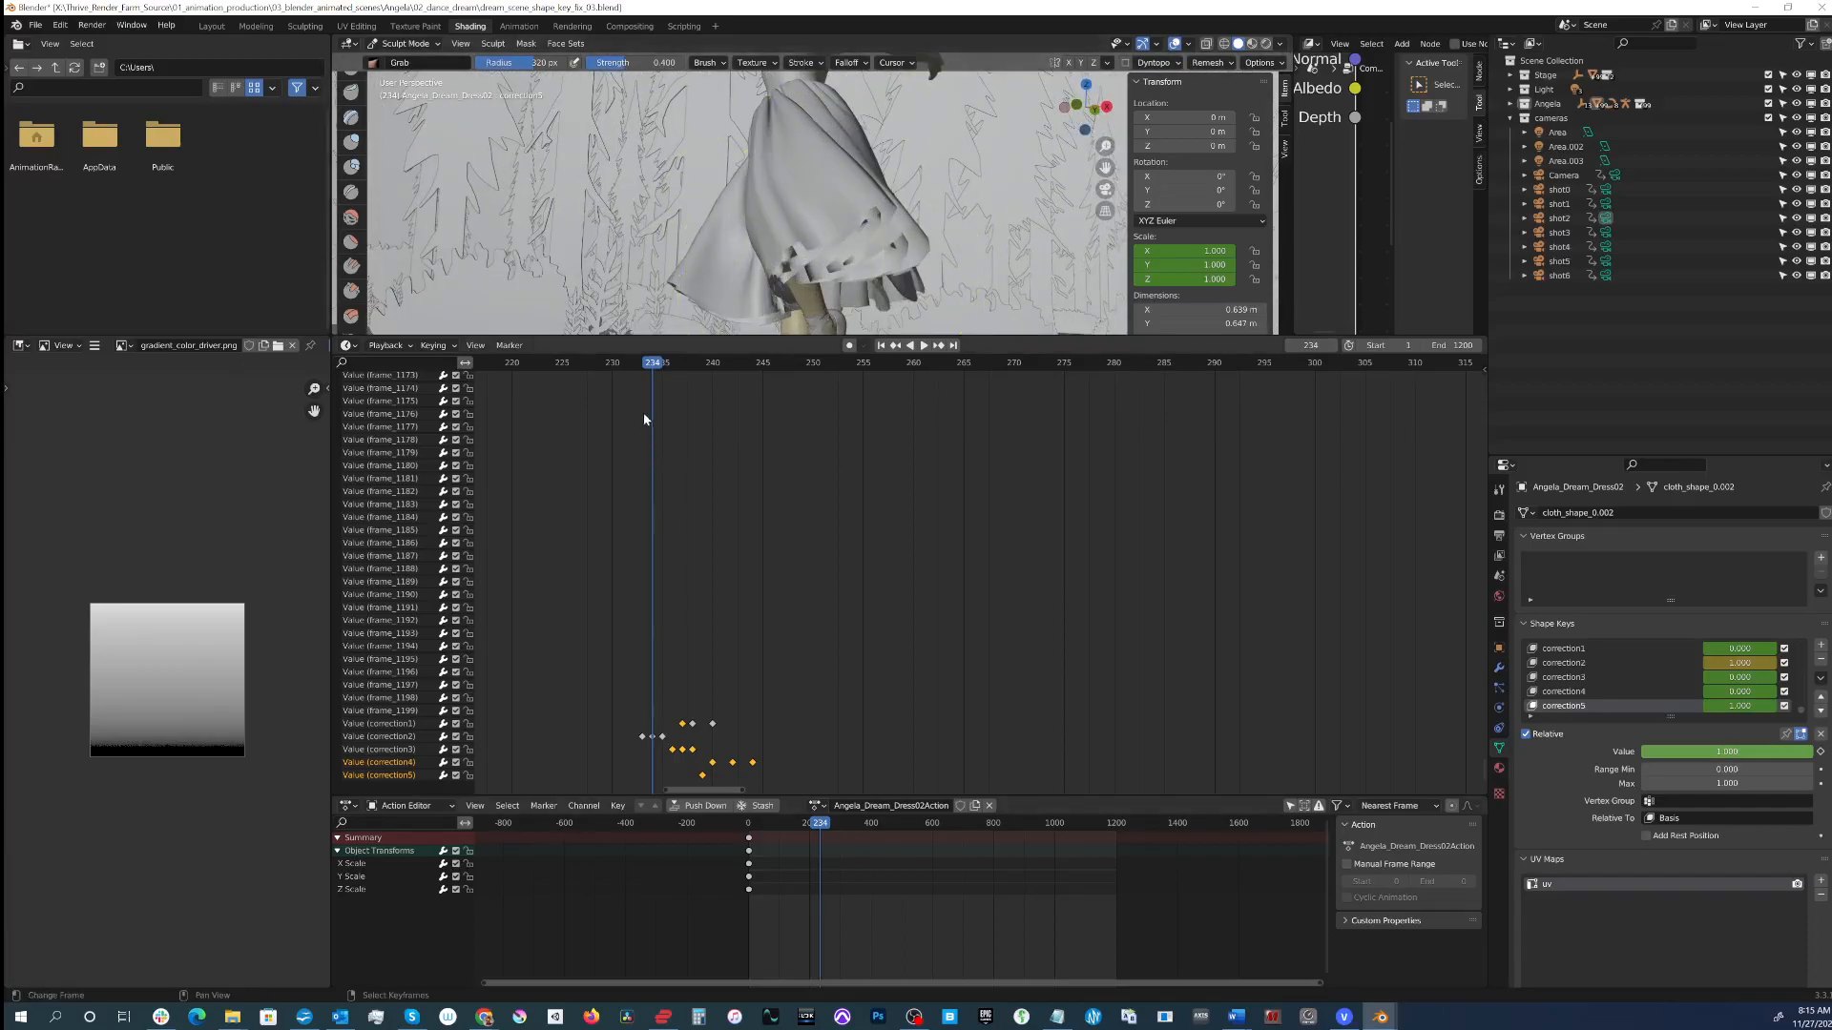
key(space)
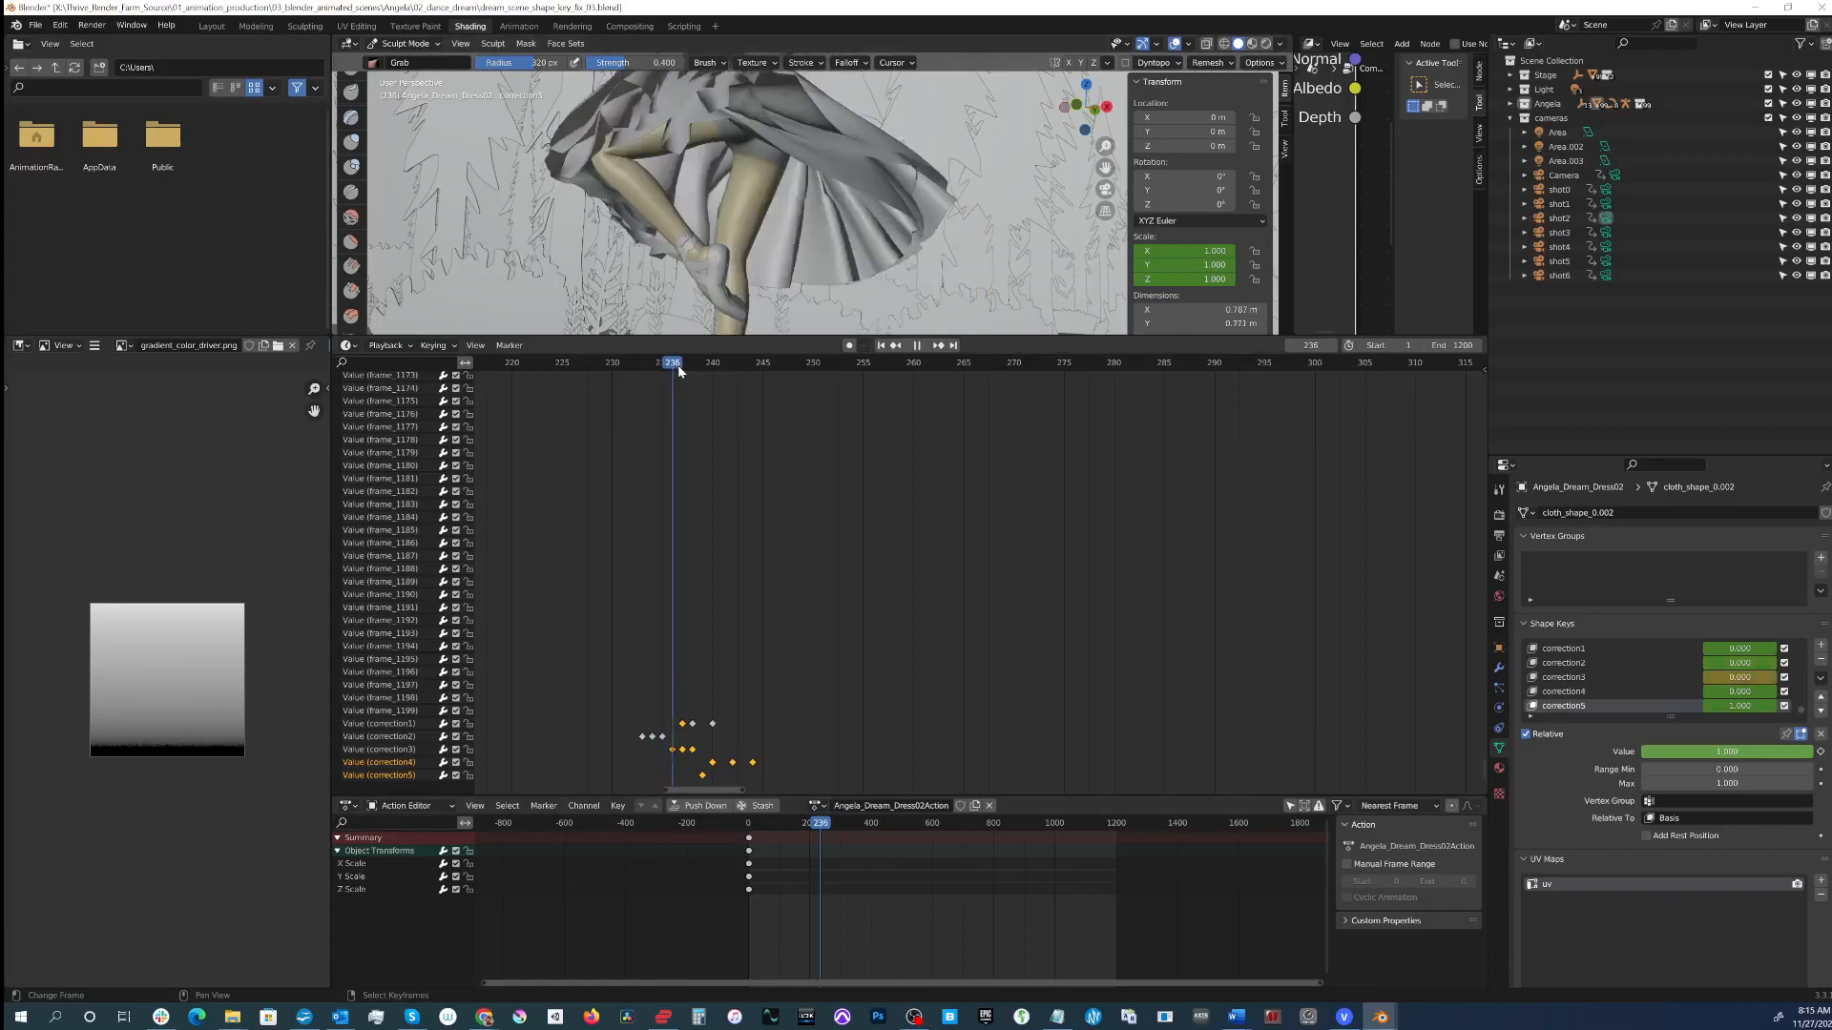
key(space)
mouse_move(934, 114)
middle_down()
mouse_move(806, 173)
mouse_move(769, 164)
middle_up()
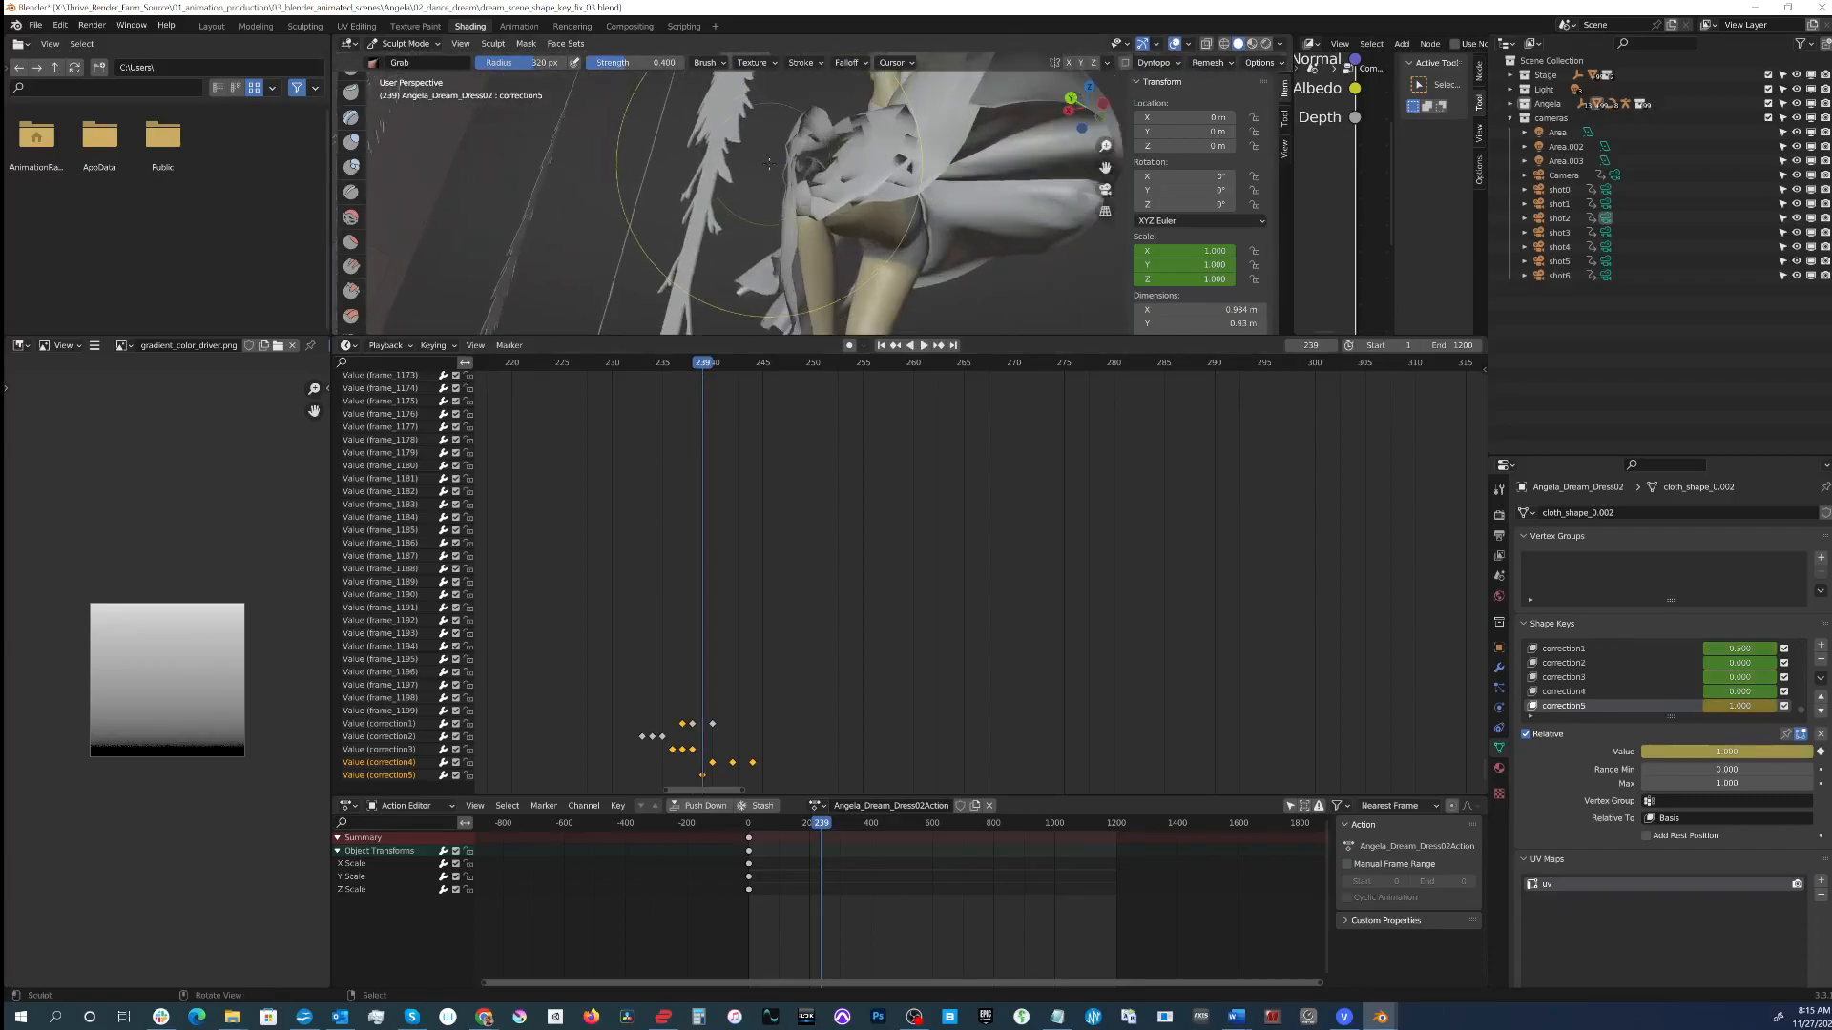
click(699, 521)
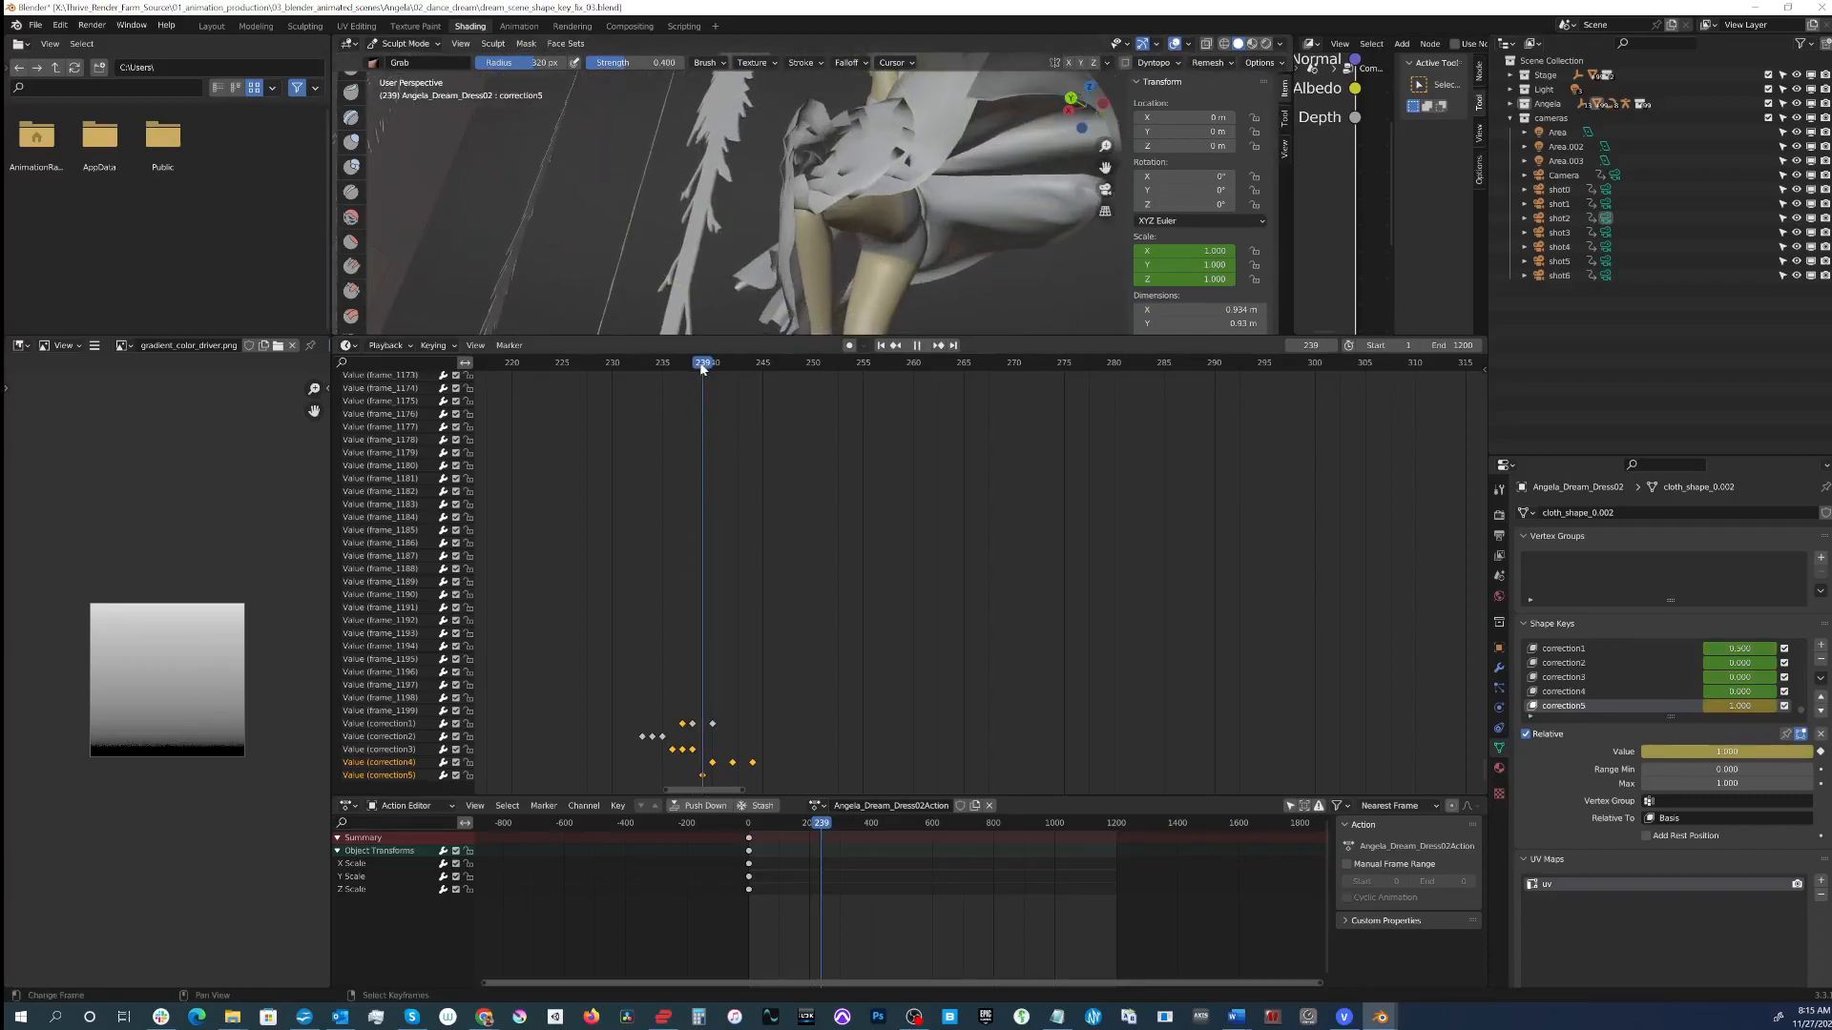
drag(700, 368, 696, 369)
mouse_move(863, 209)
middle_down()
mouse_move(819, 223)
mouse_move(839, 255)
middle_up()
scroll(727, 701, up, 3)
Step: Keyframe correction5 at value 0 on frame 238, and move that keyframe back to frame 234
drag(705, 794, 691, 794)
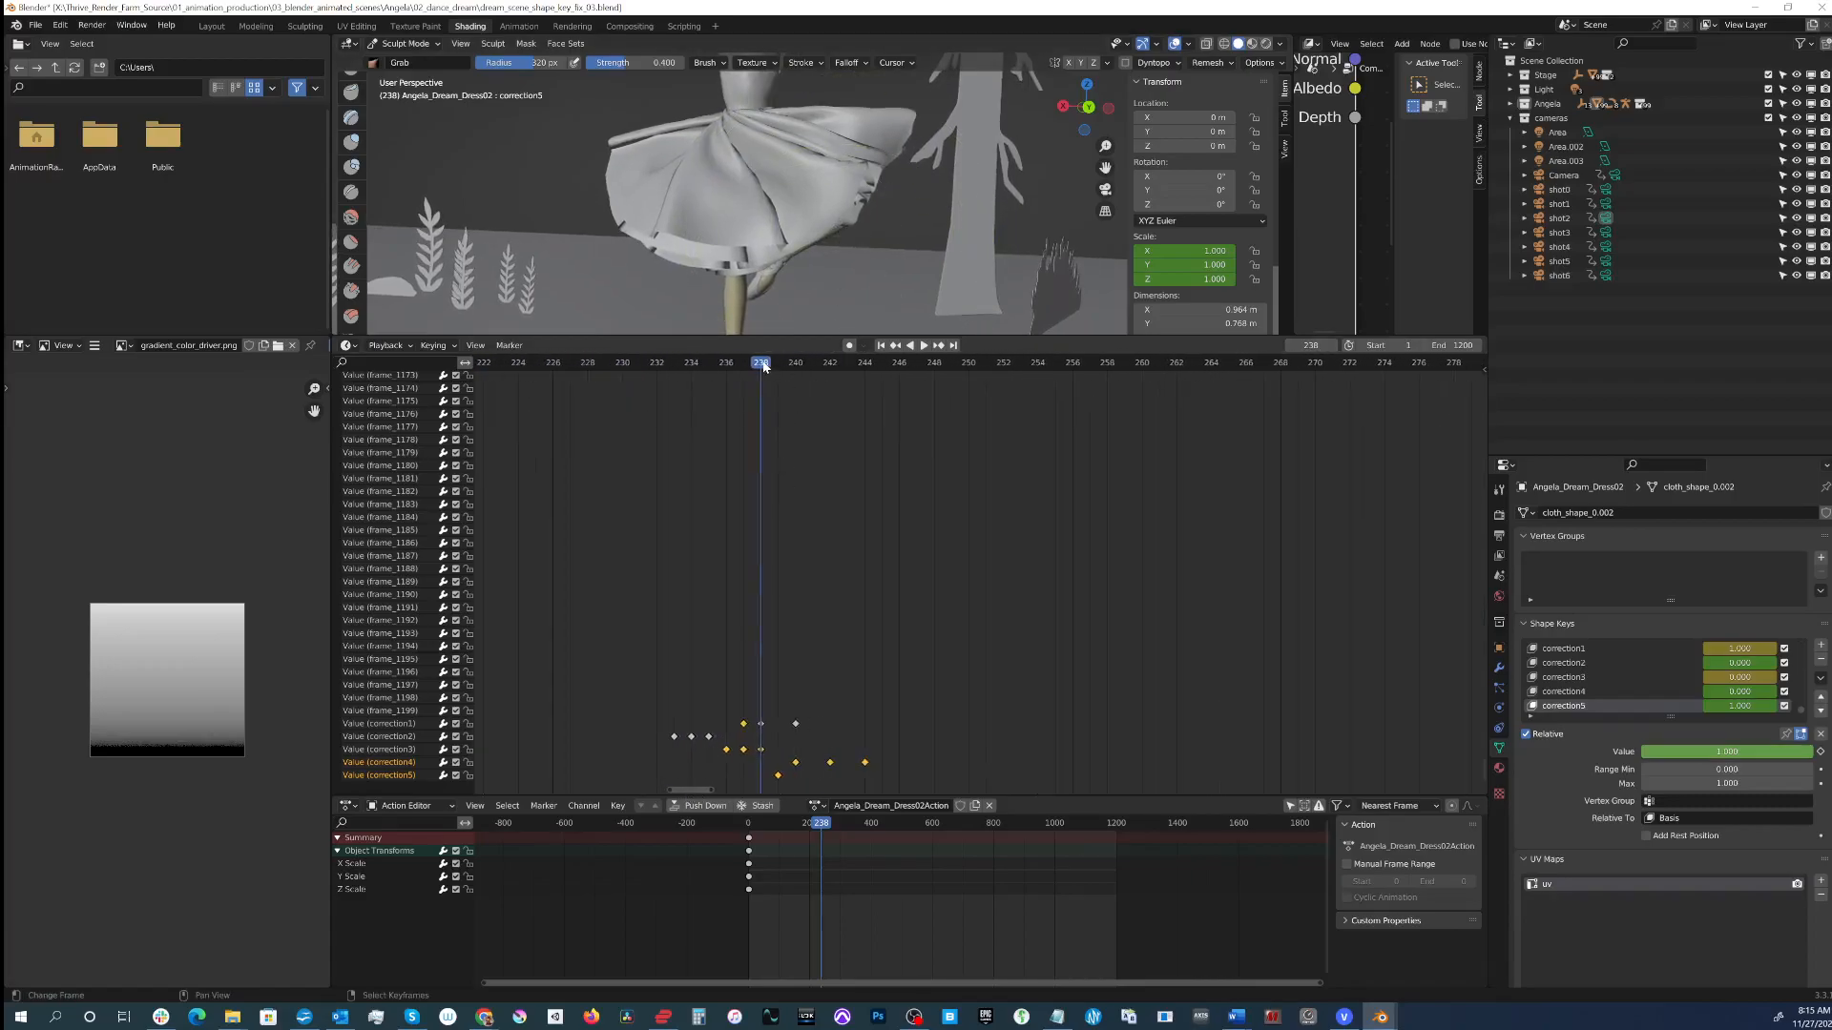
drag(766, 361, 768, 363)
middle_drag(790, 309, 832, 217)
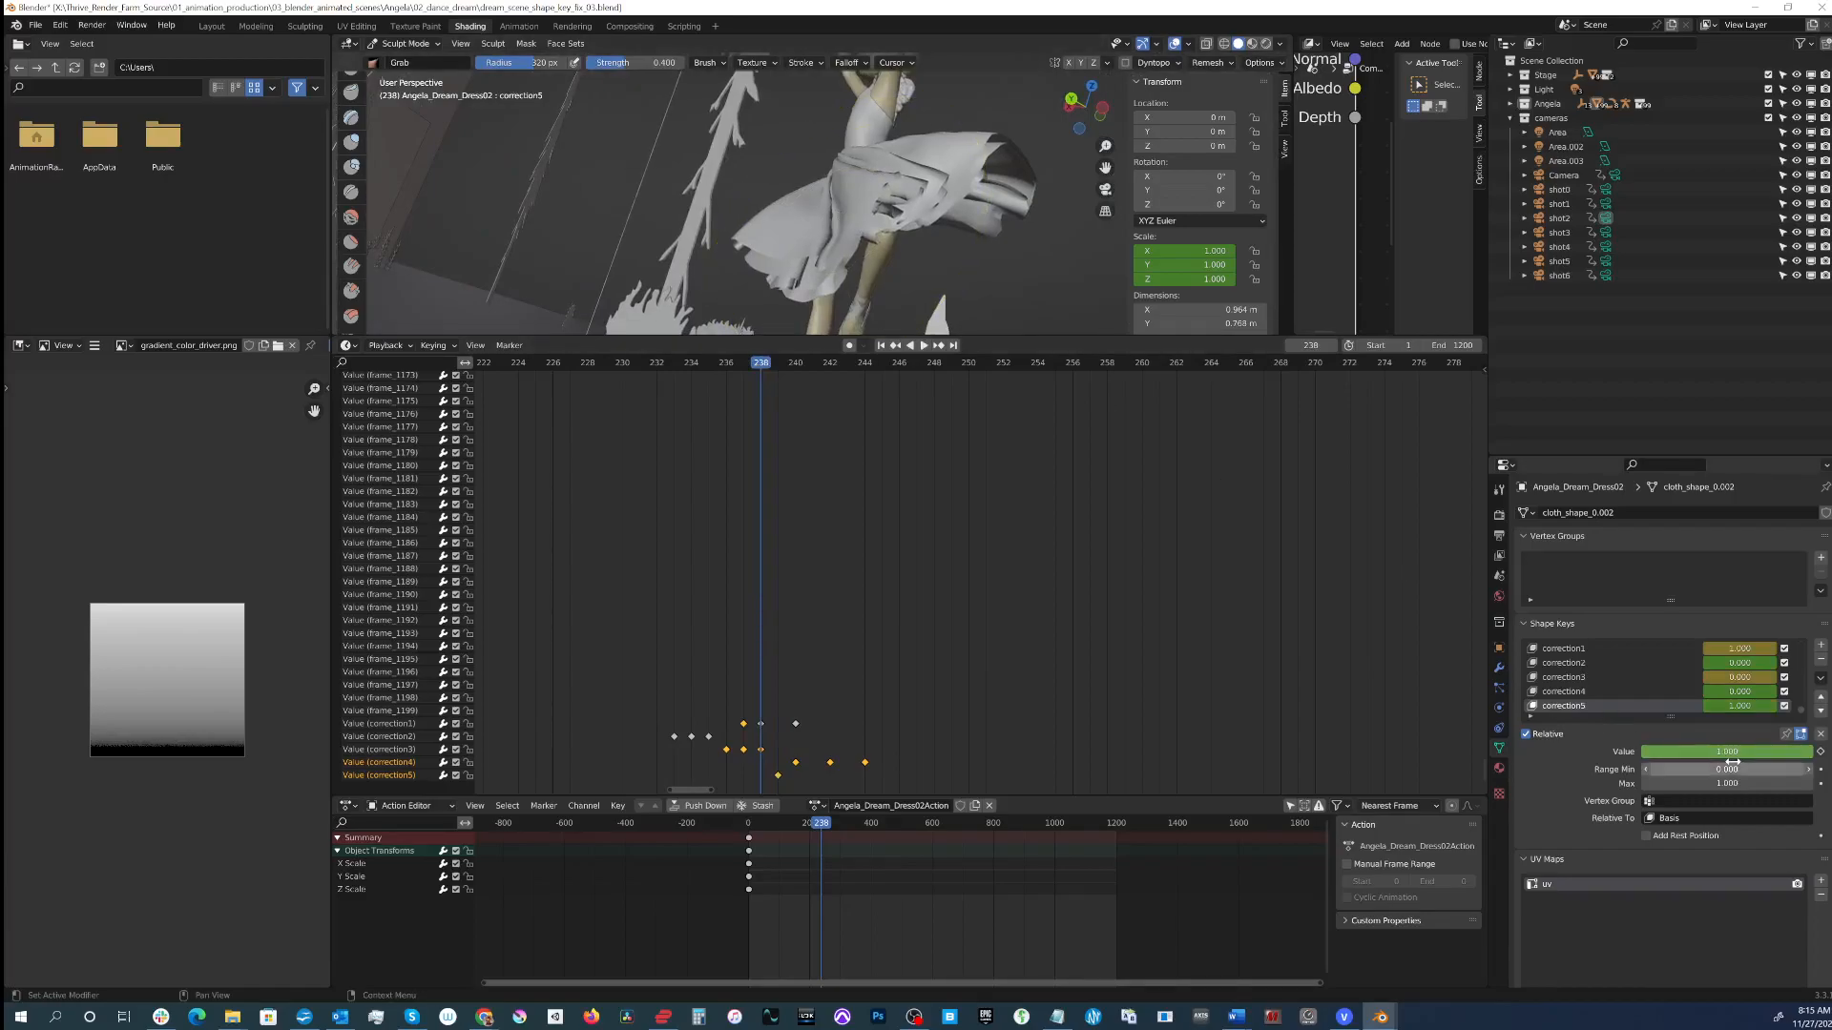
drag(1736, 753, 1642, 752)
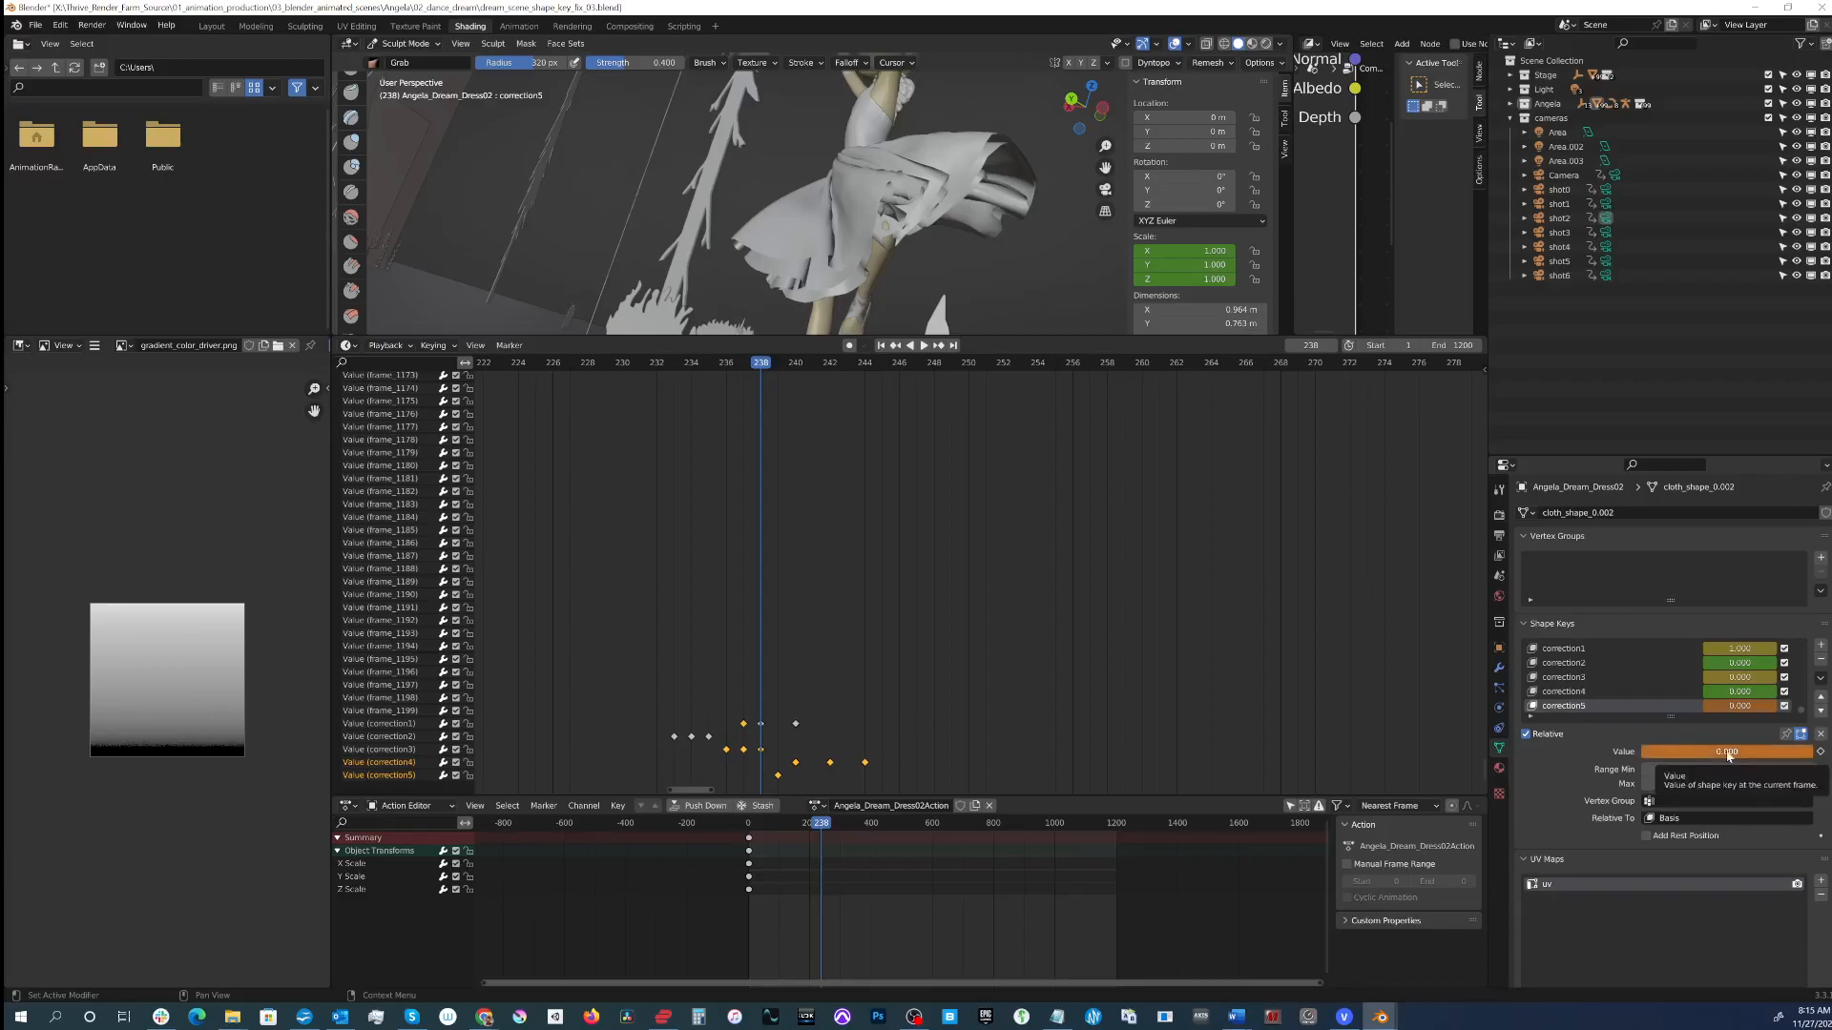
right_click(1729, 753)
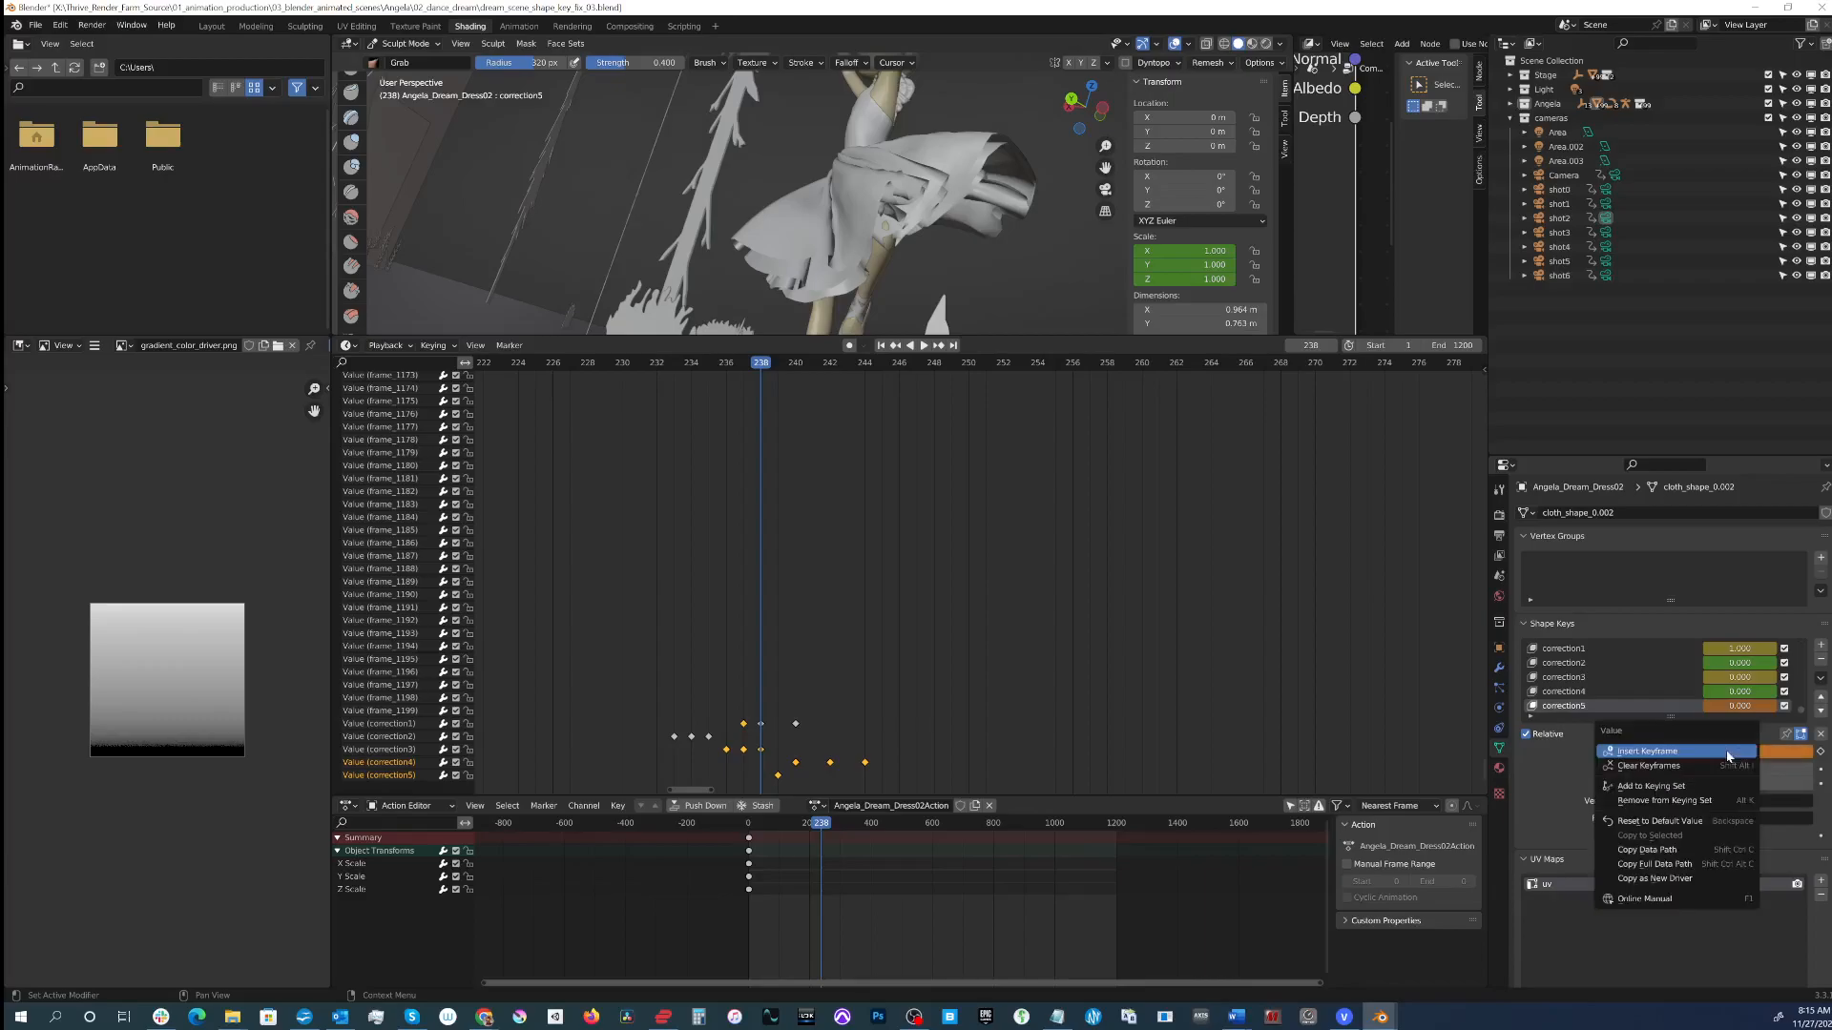
click(1728, 753)
middle_drag(888, 231, 954, 250)
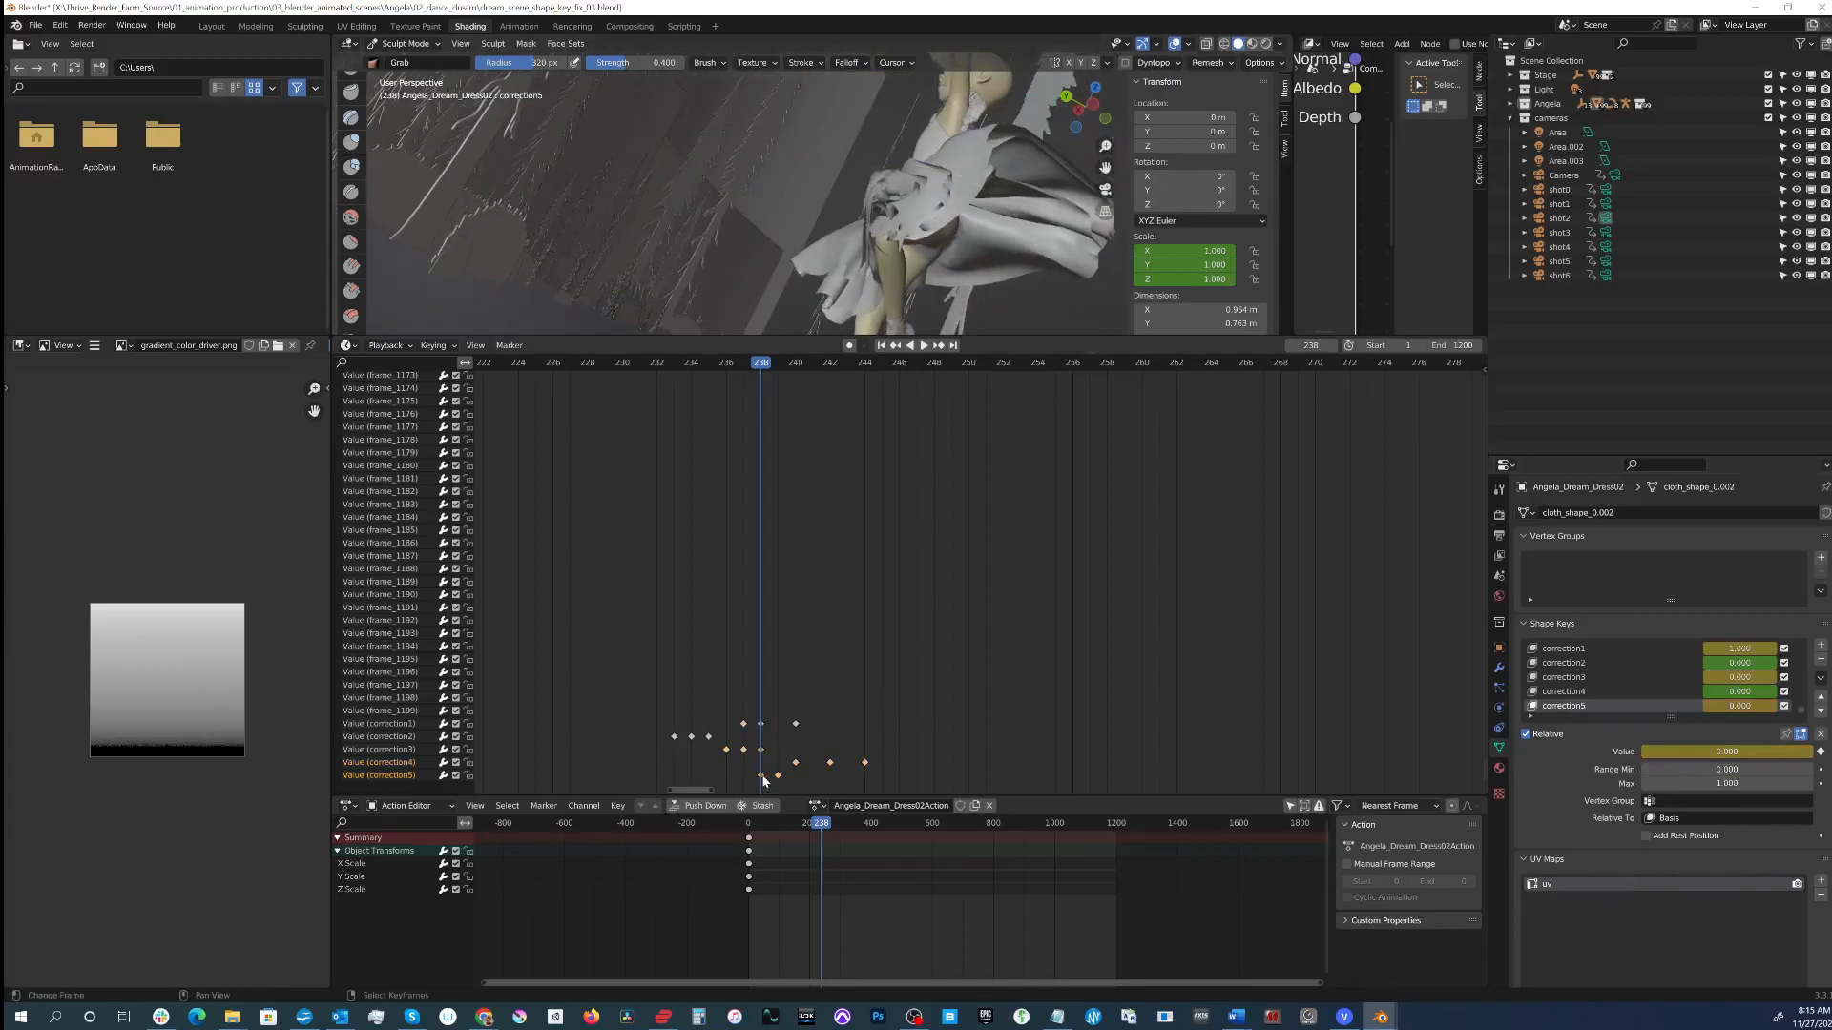
drag(762, 778, 697, 781)
Step: Step through frames 239 to 241 and inspect the skirt from the front and from a low angle
mouse_move(756, 368)
mouse_down()
mouse_move(722, 372)
mouse_move(774, 373)
mouse_up()
mouse_move(798, 265)
middle_down()
mouse_move(810, 196)
mouse_move(917, 192)
mouse_move(907, 234)
mouse_move(909, 186)
mouse_move(894, 240)
middle_up()
scroll(917, 191, down, 3)
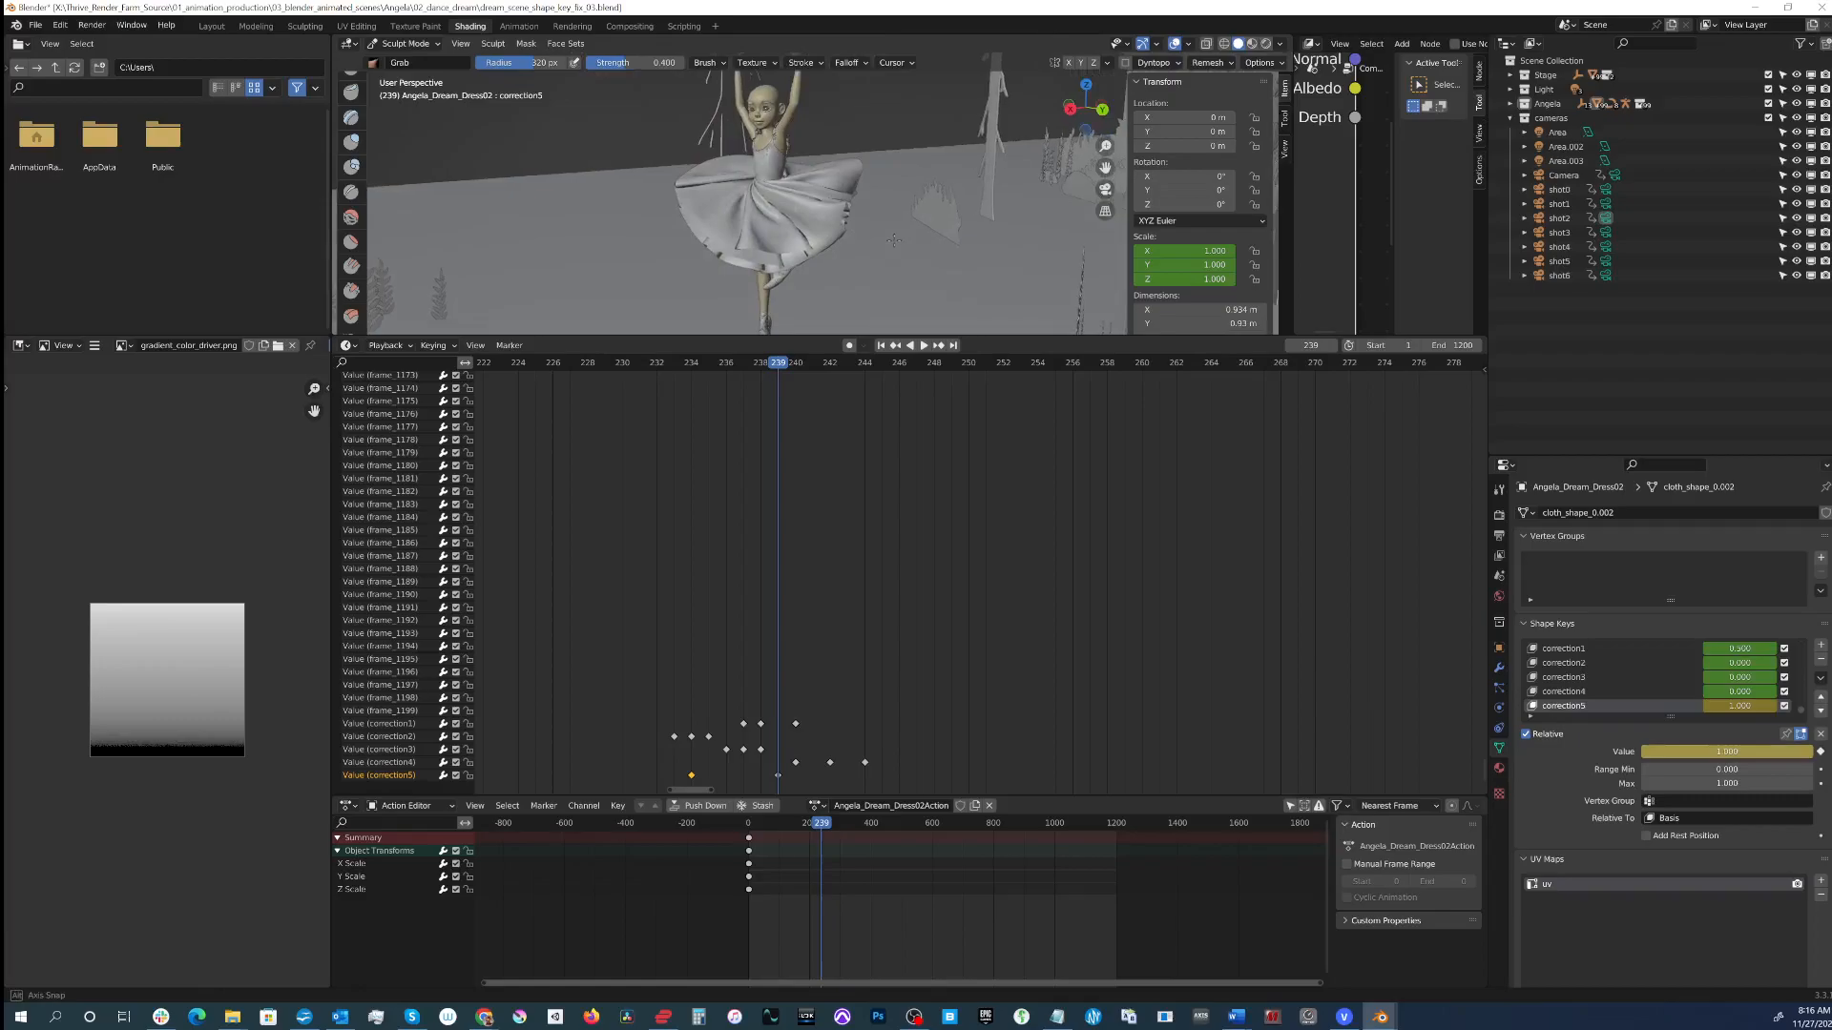
key(space)
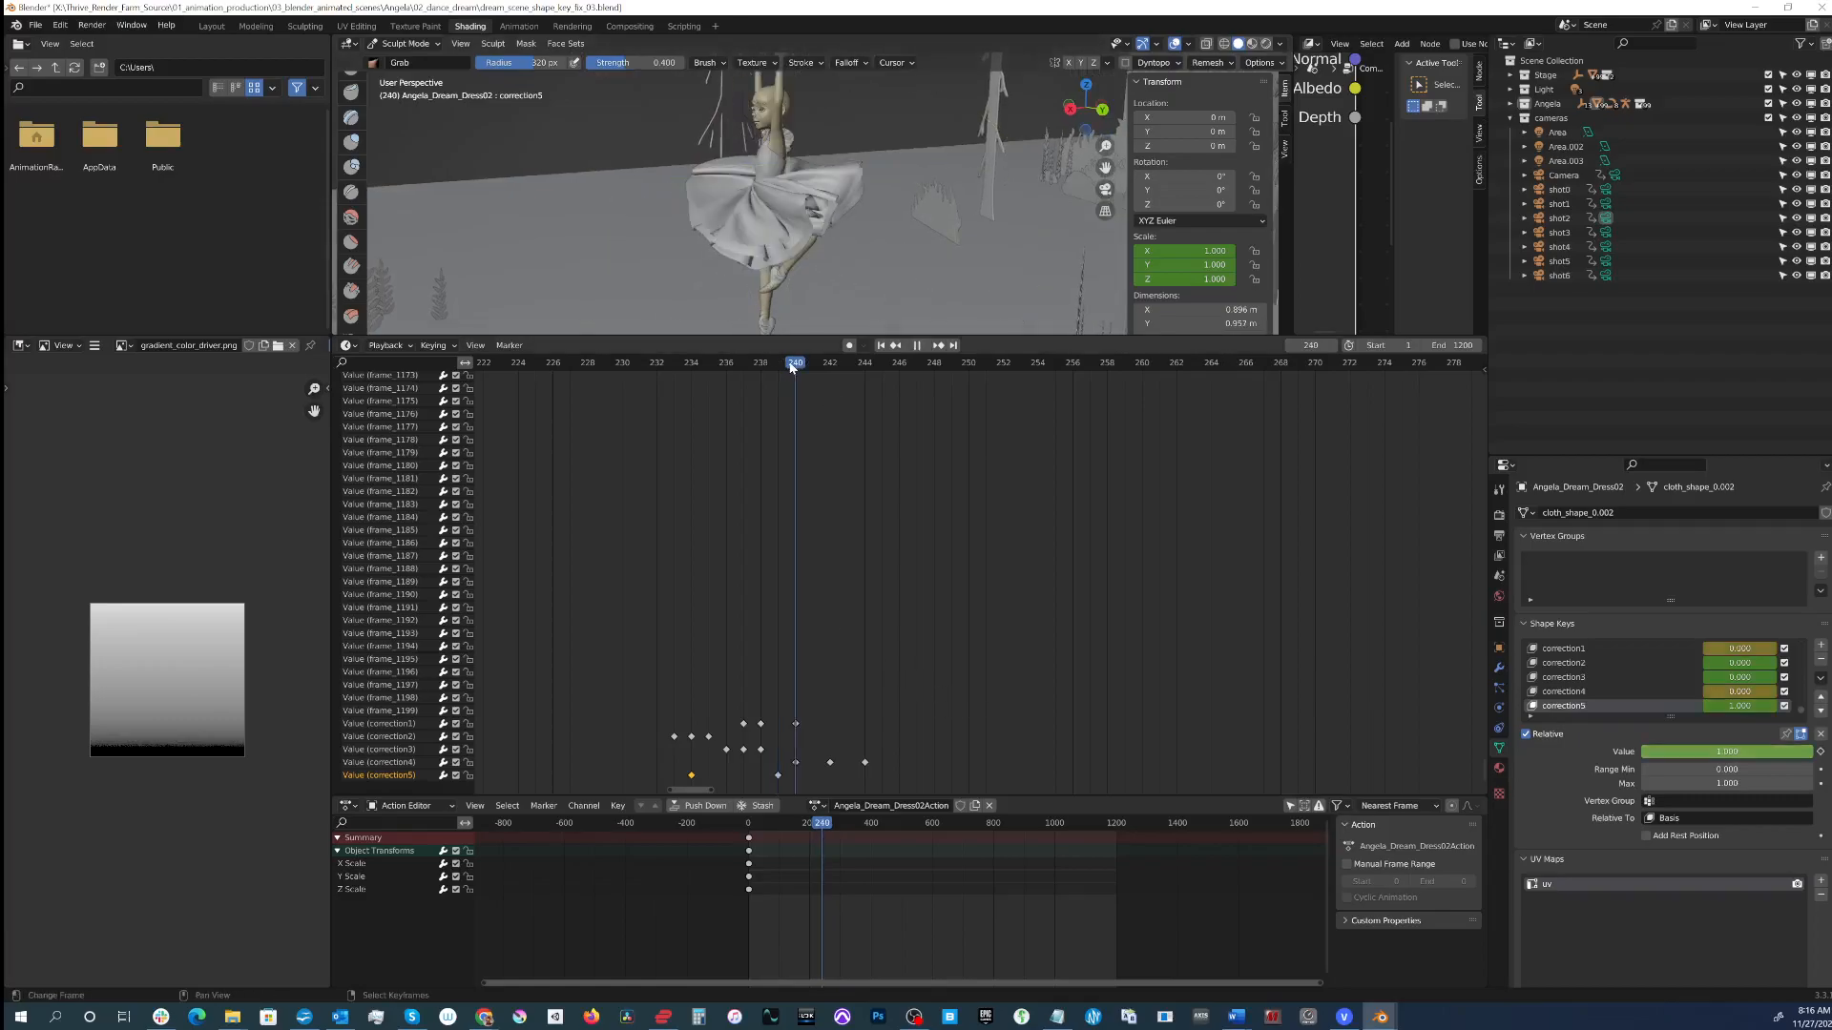
key(space)
mouse_move(832, 251)
middle_down()
mouse_move(793, 217)
mouse_move(819, 223)
mouse_move(766, 242)
mouse_move(820, 229)
mouse_move(809, 286)
middle_up()
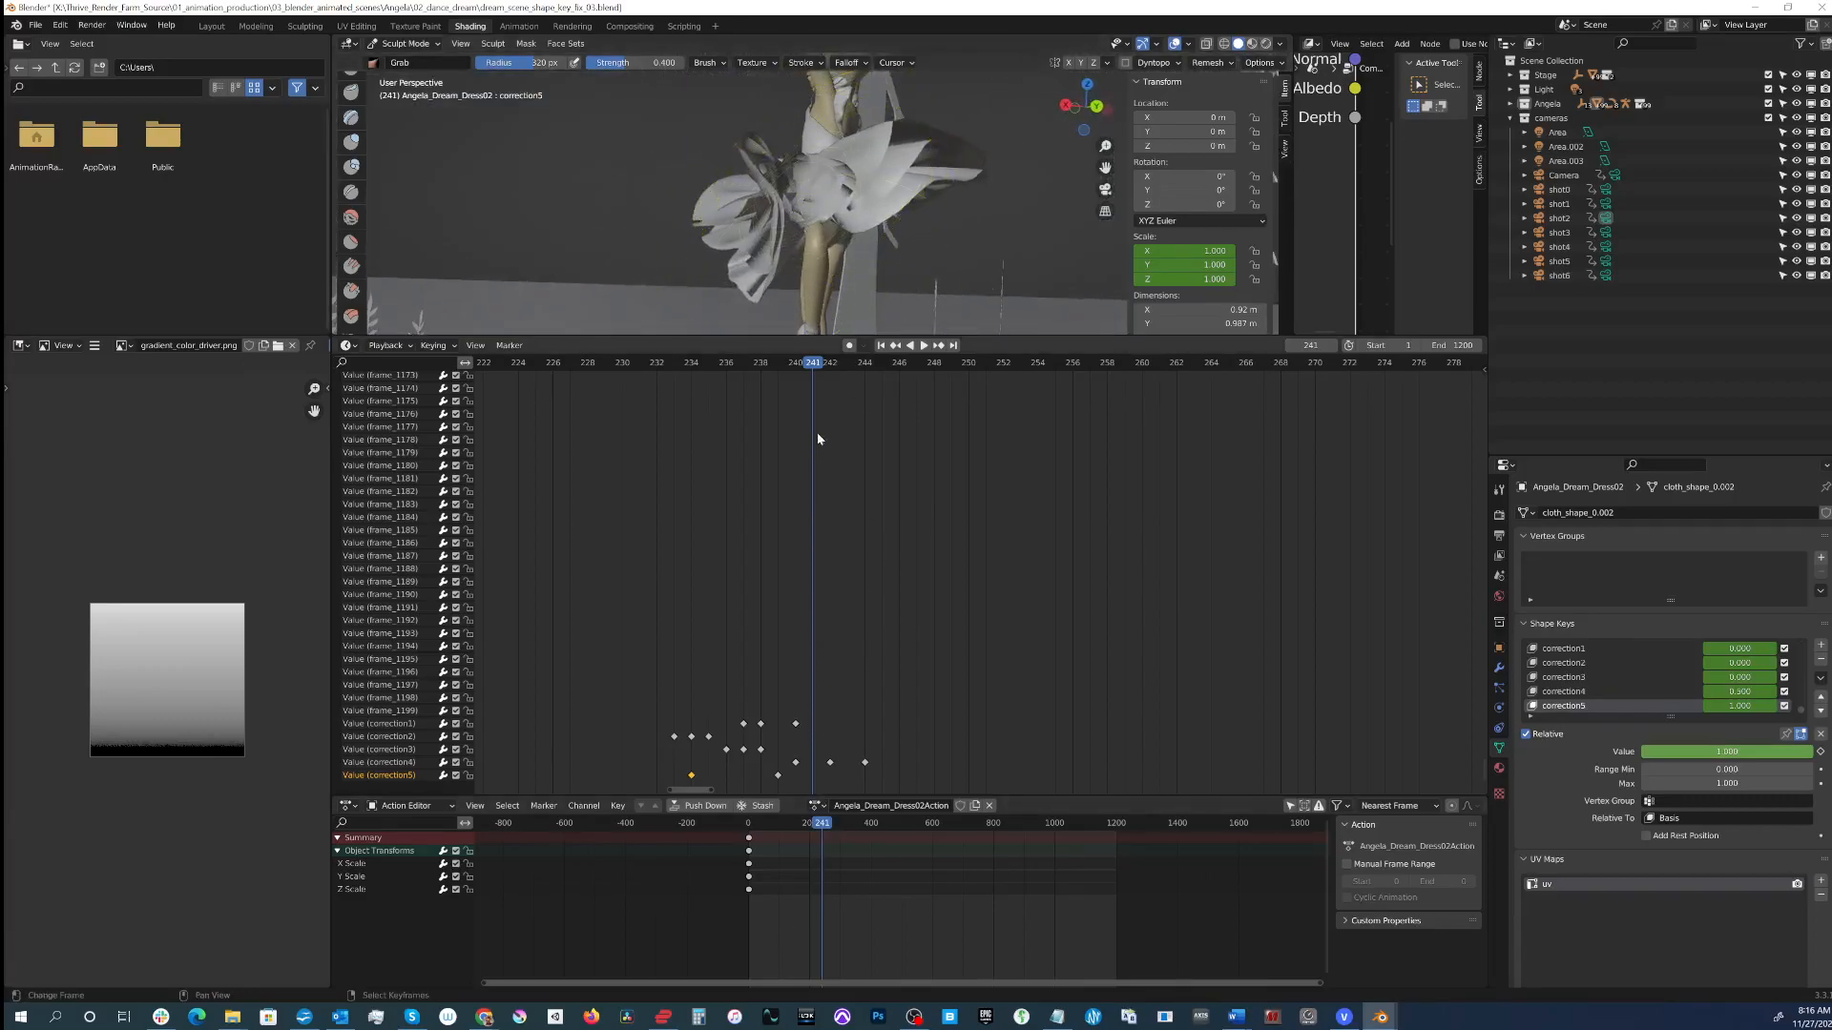
Step: Enlarge the timeline, go back to frame 236 and bring the correction keyframe rows into view
drag(1040, 337, 1040, 230)
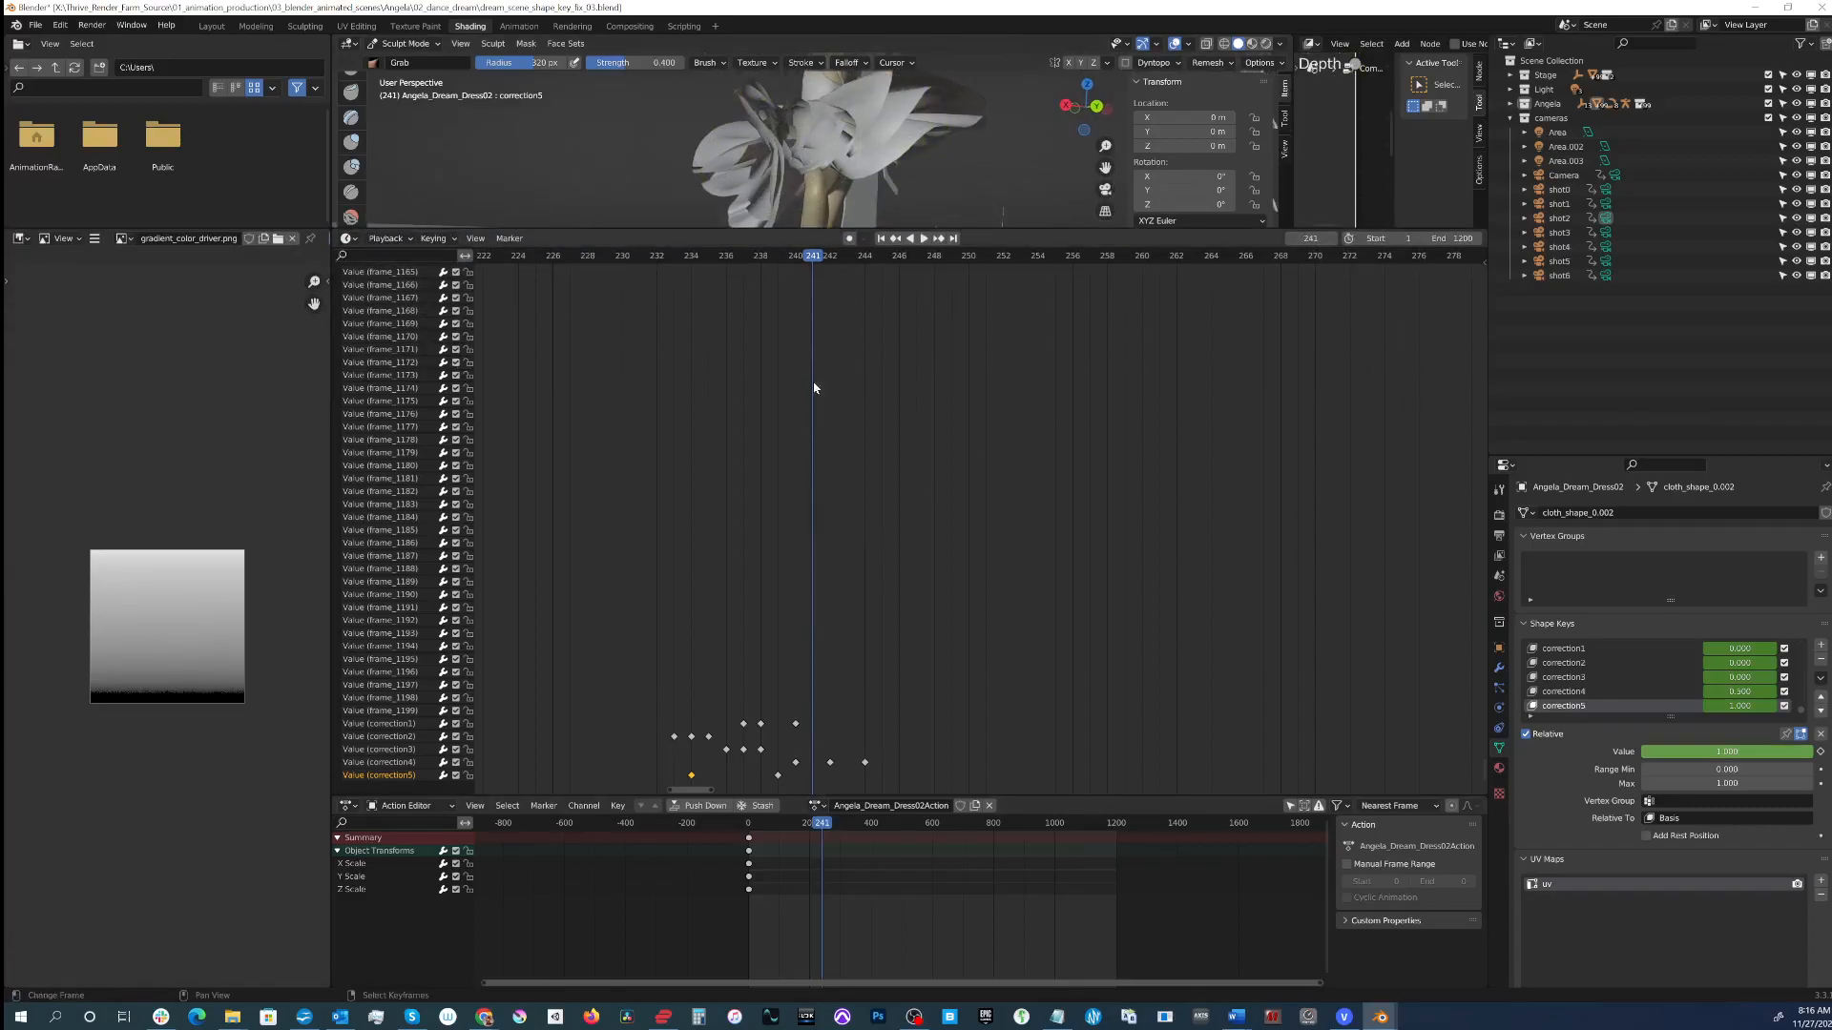
click(732, 286)
key(space)
drag(725, 283, 720, 284)
scroll(777, 625, up, 3)
scroll(775, 642, down, 2)
scroll(945, 580, down, 2)
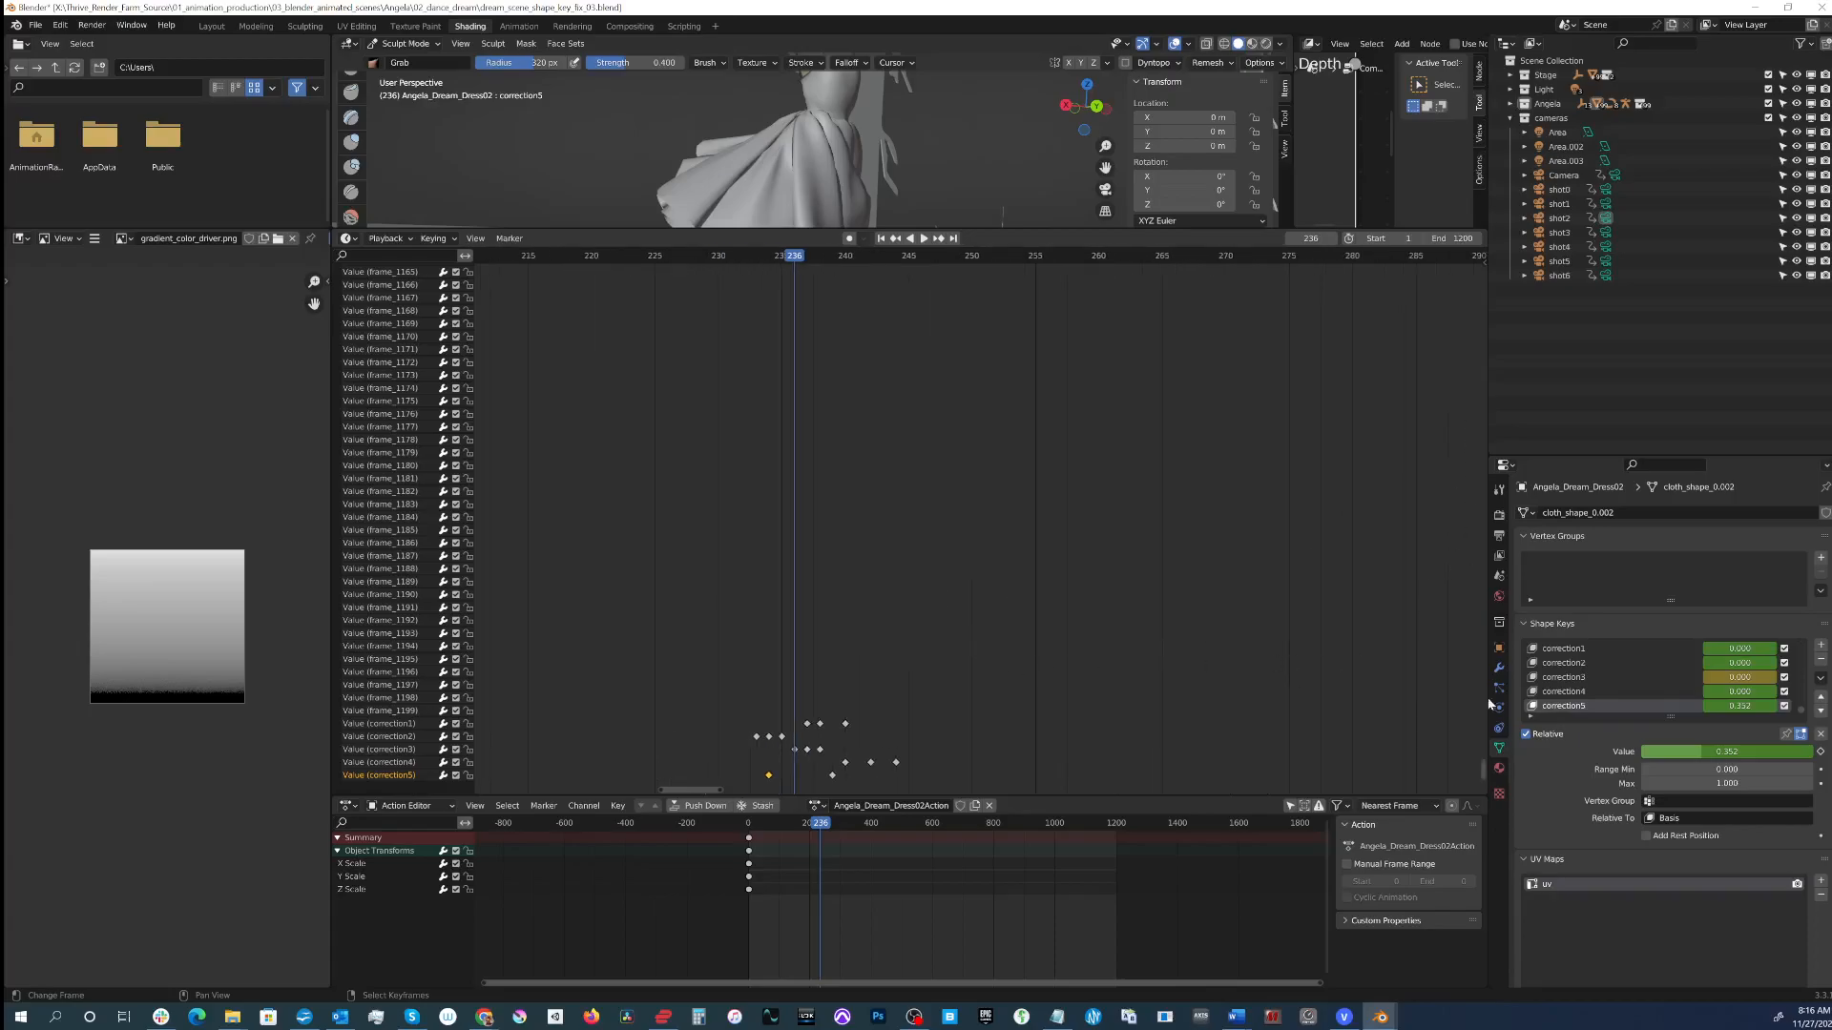
scroll(776, 547, down, 3)
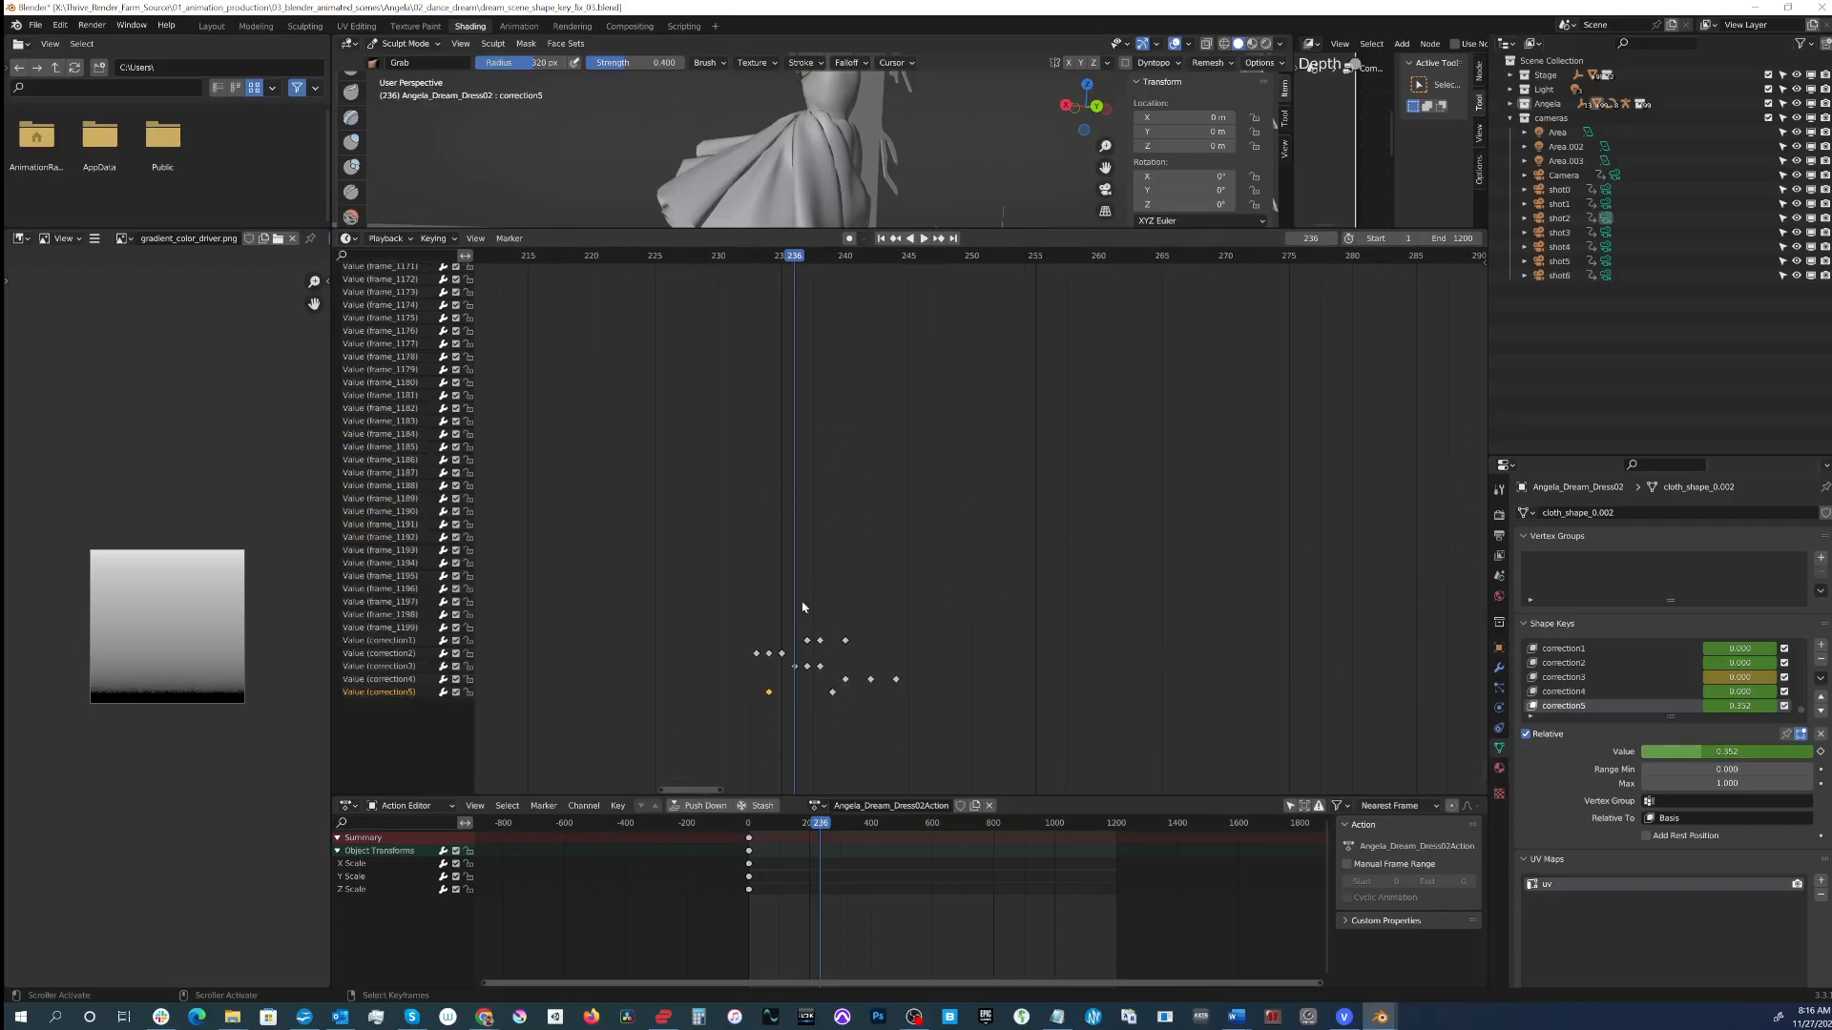
Step: Inspect the skirt around the legs at frame 239 from close up and from below
drag(795, 258, 832, 260)
scroll(890, 133, up, 5)
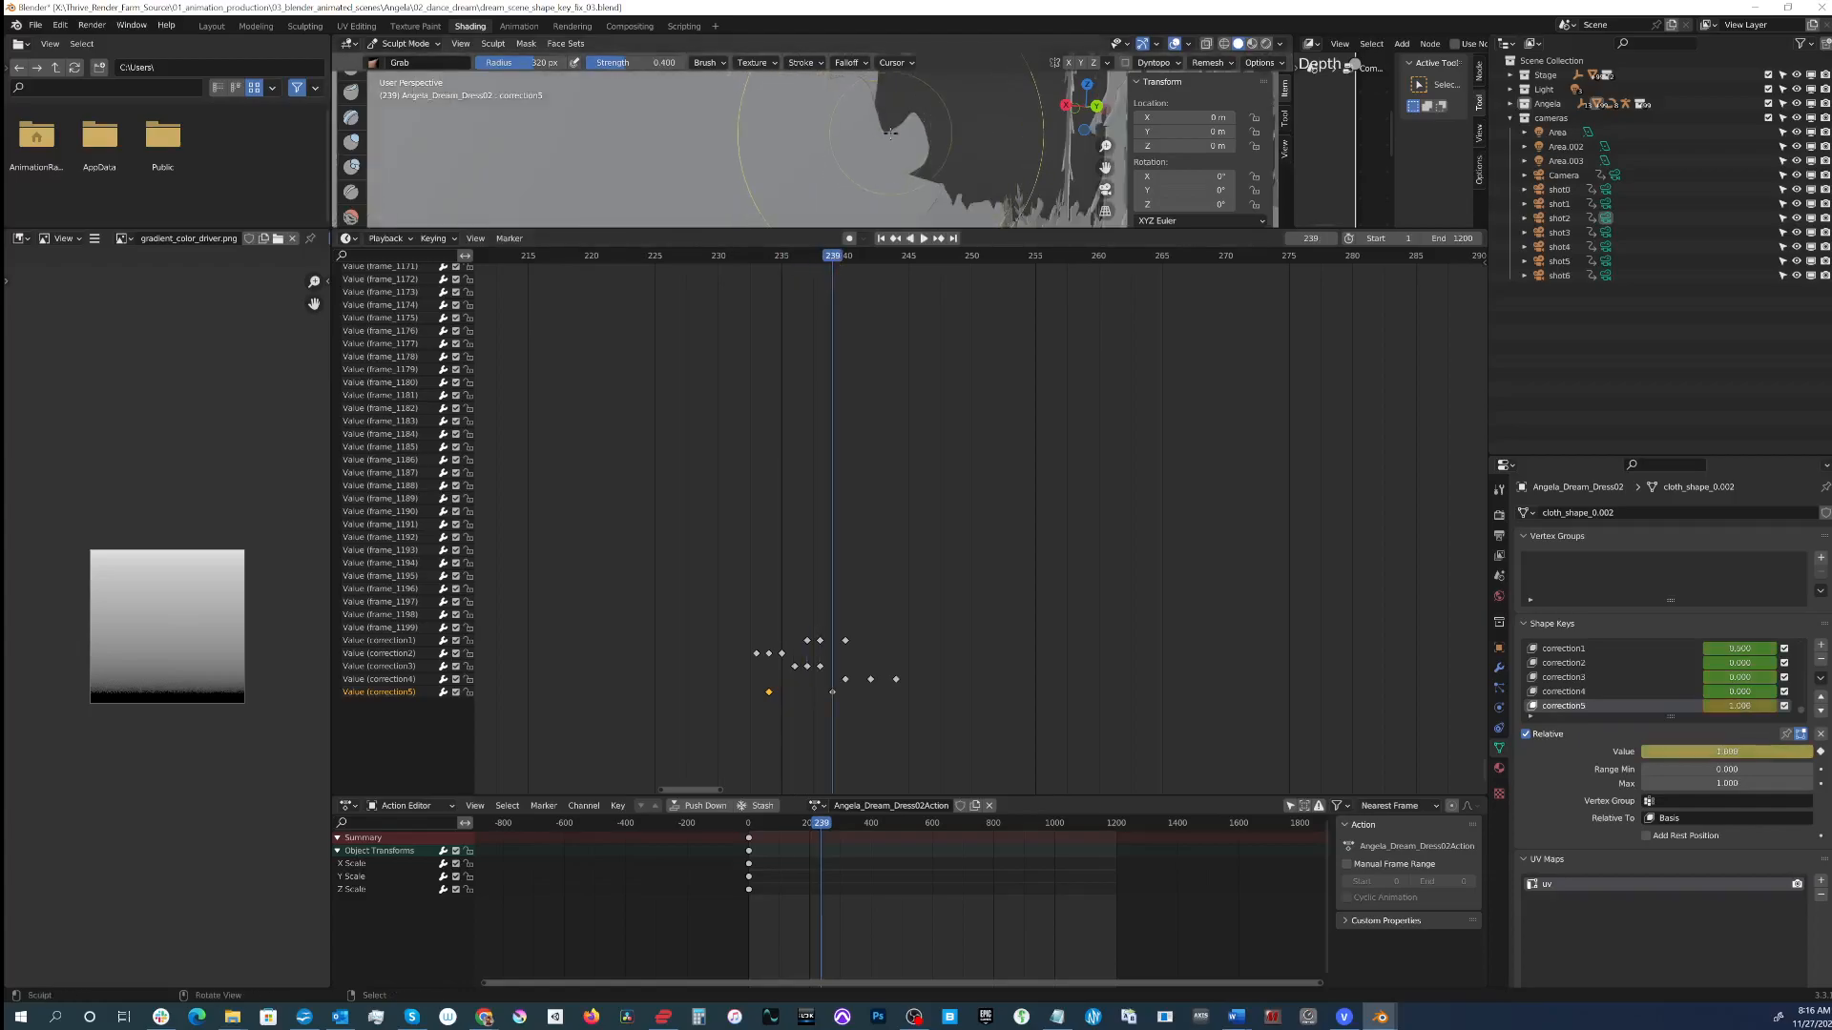
scroll(890, 132, down, 5)
middle_drag(859, 143, 850, 181)
scroll(809, 157, up, 4)
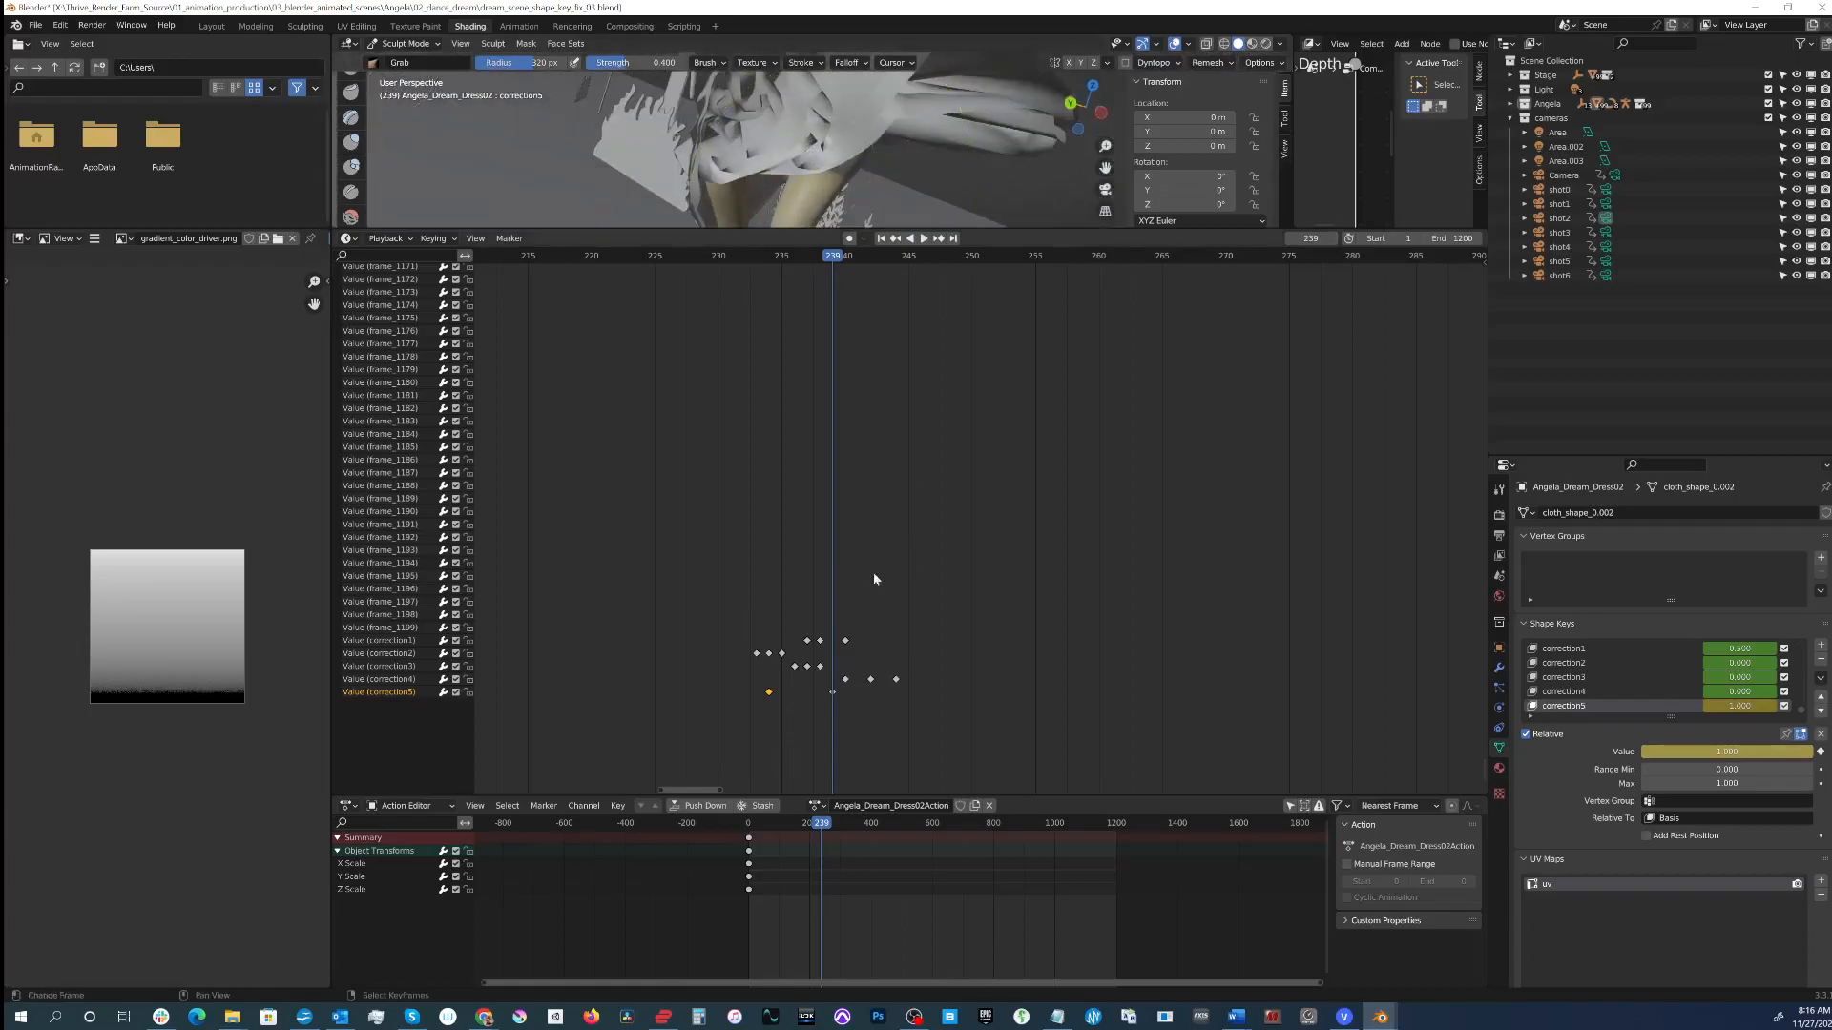
Step: Keyframe correction5 at value 0 on frame 241
drag(838, 262, 855, 261)
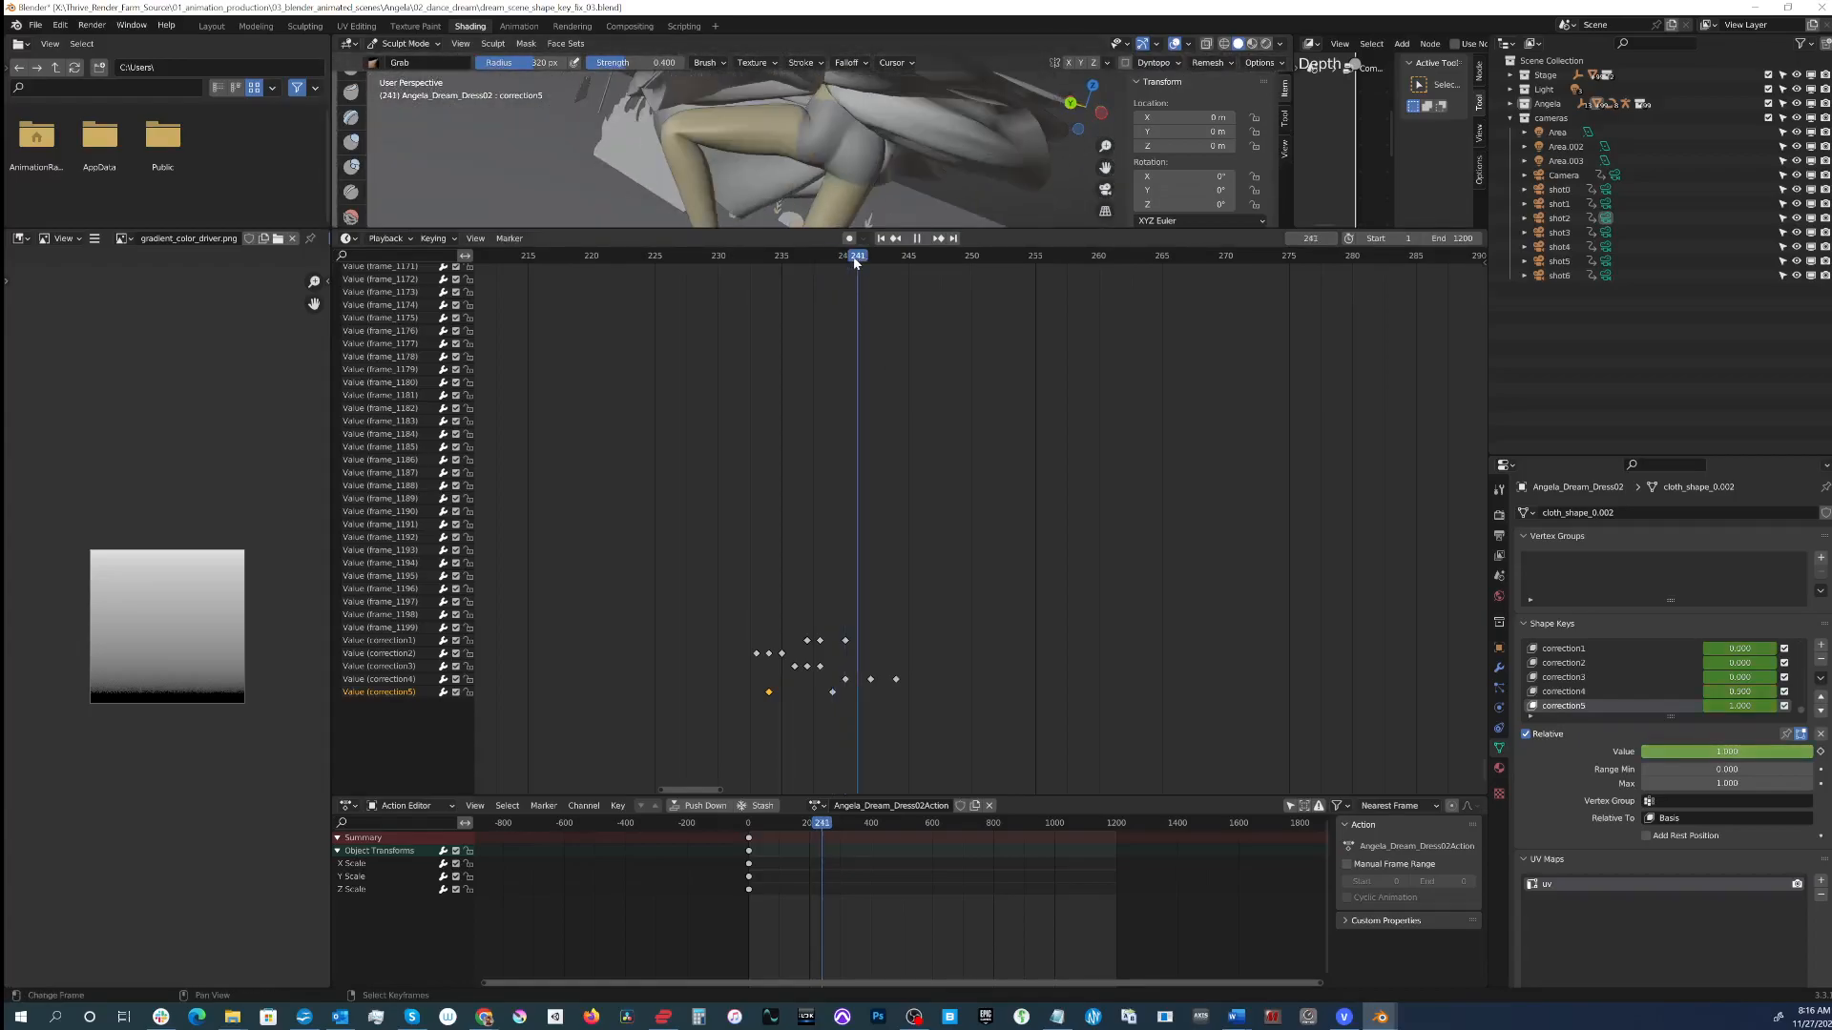
mouse_move(806, 143)
middle_down()
mouse_move(927, 141)
mouse_move(794, 160)
mouse_move(798, 135)
middle_up()
scroll(927, 141, down, 4)
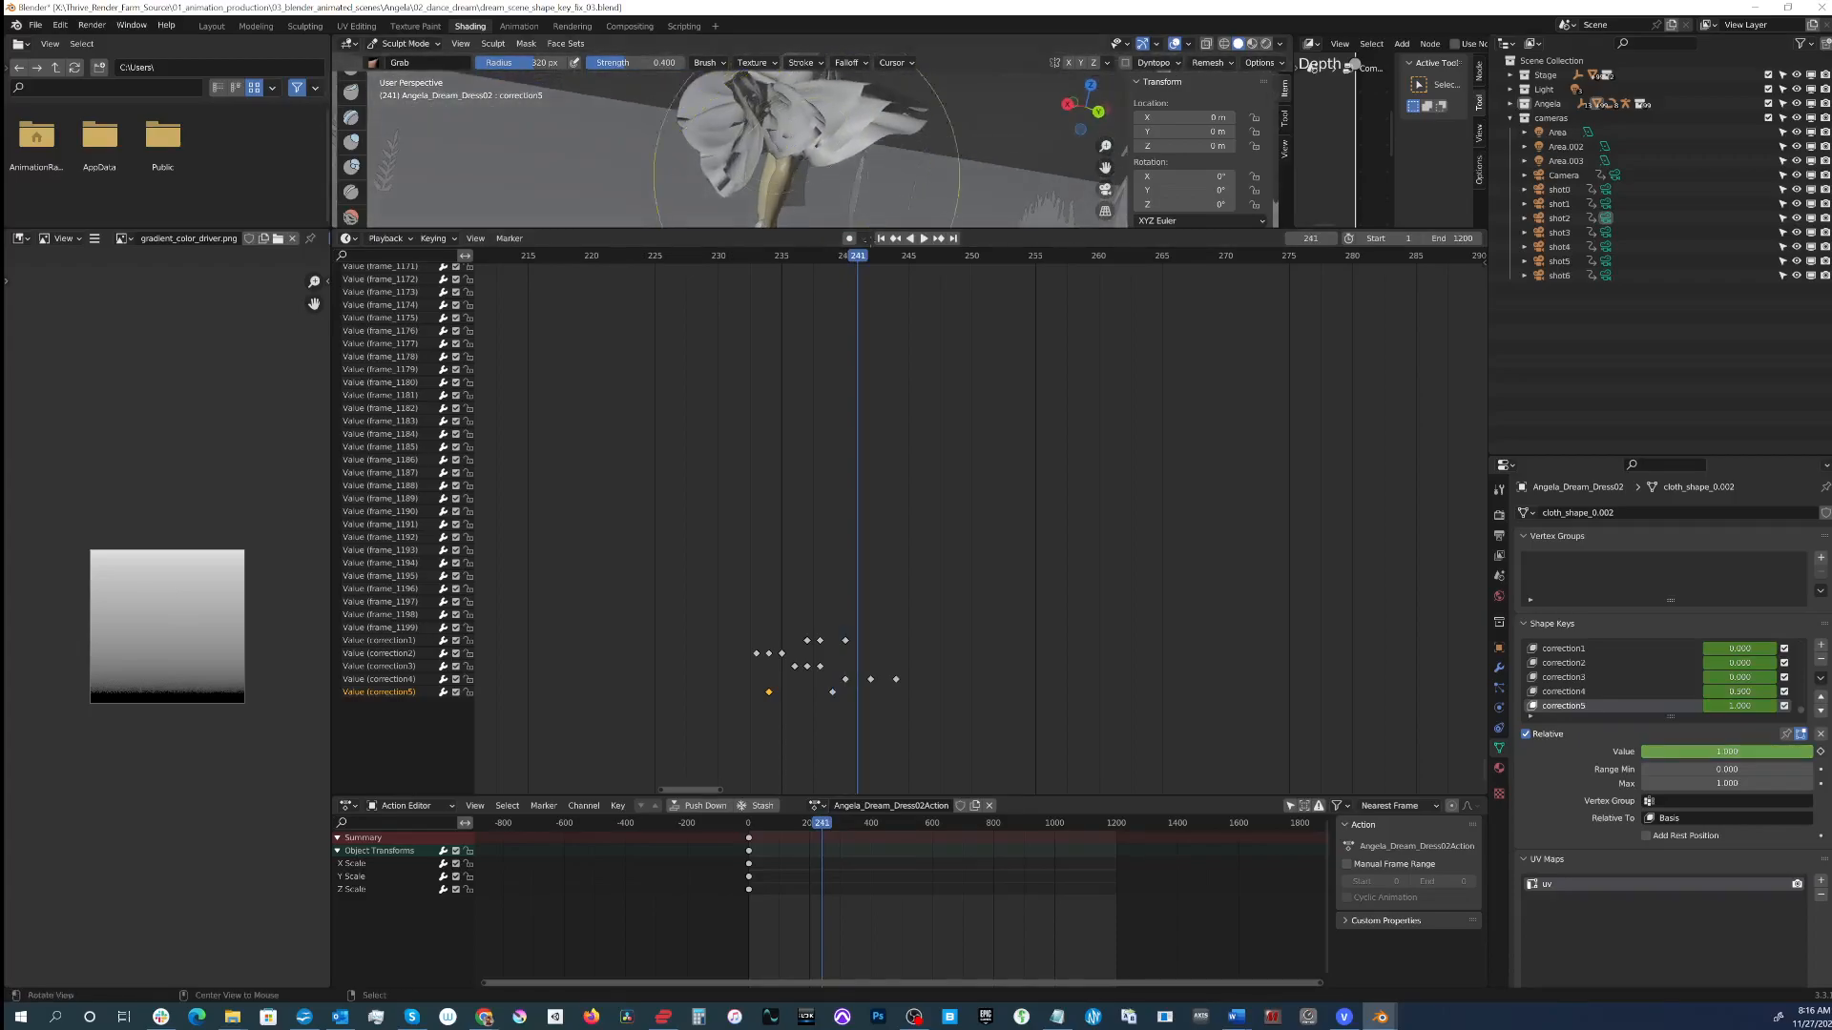
drag(1723, 754, 1672, 755)
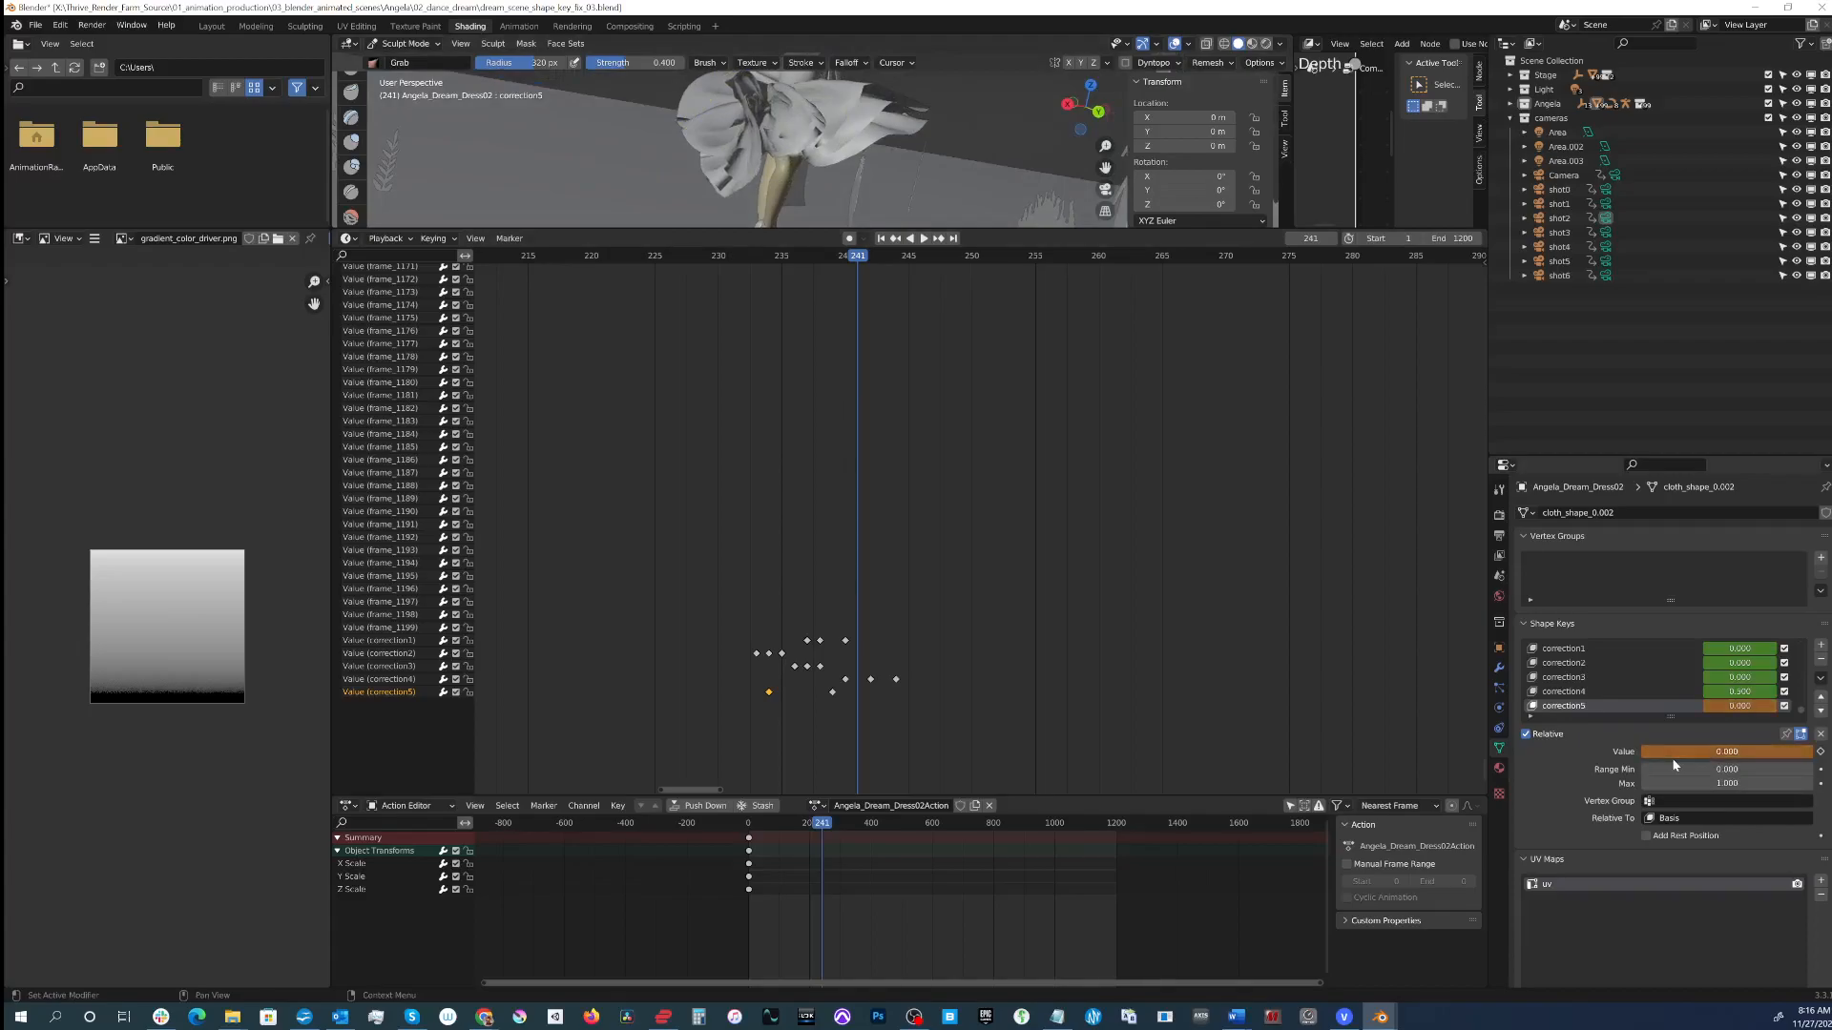
right_click(1675, 758)
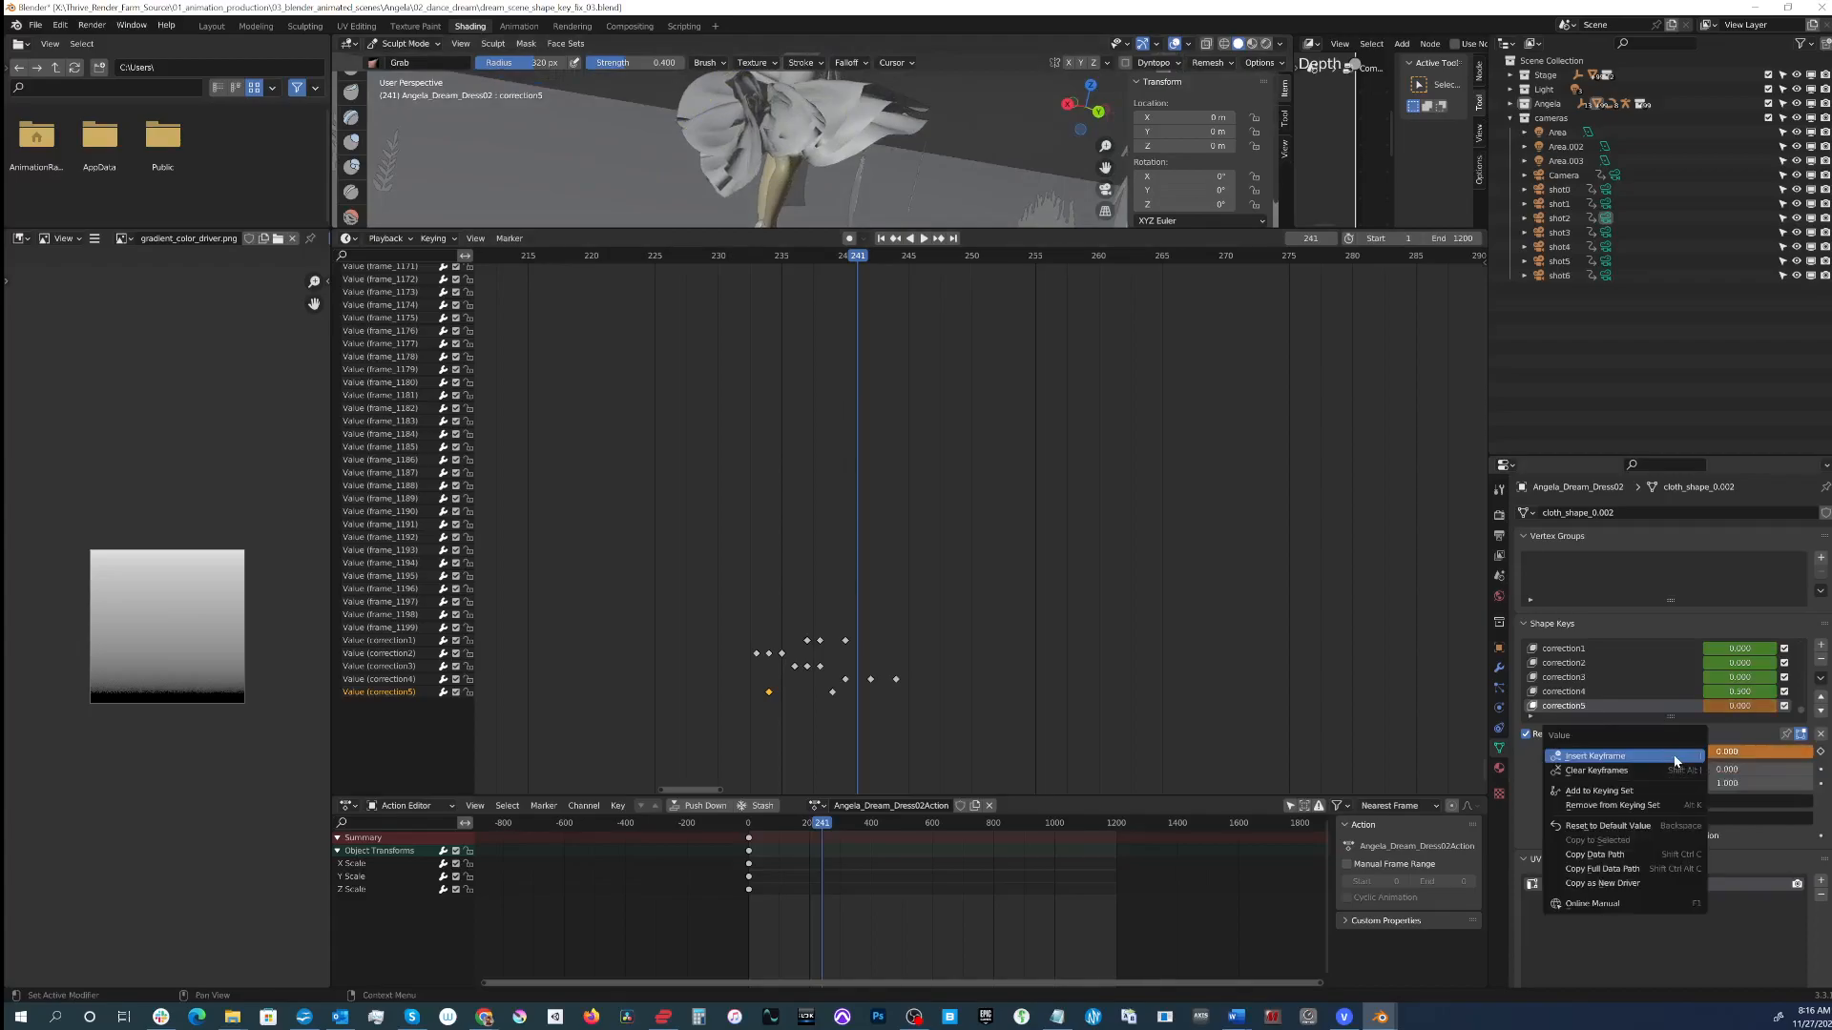
click(1675, 758)
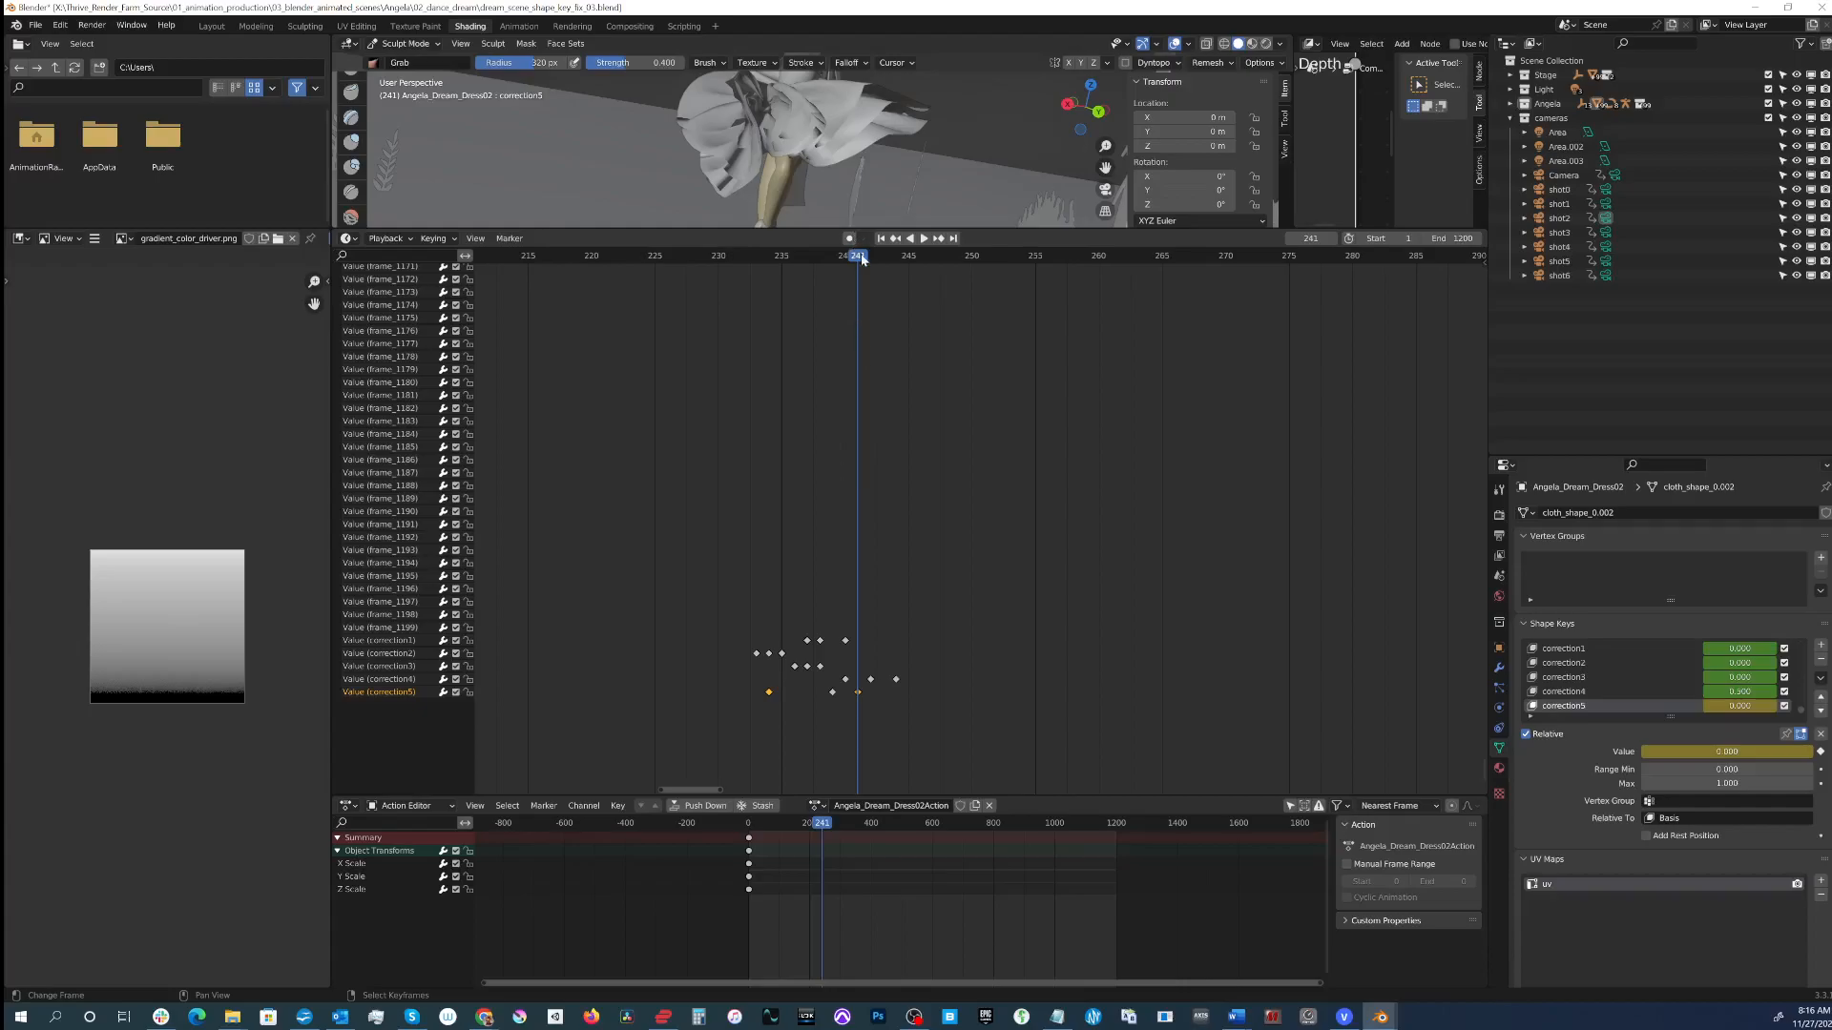
Step: Compare the skirt at frame 241 with correction5 set to 1 and back at 0
mouse_move(862, 259)
mouse_down()
mouse_move(814, 266)
mouse_move(859, 269)
mouse_up()
mouse_move(908, 152)
middle_down()
mouse_move(843, 147)
mouse_move(877, 144)
middle_up()
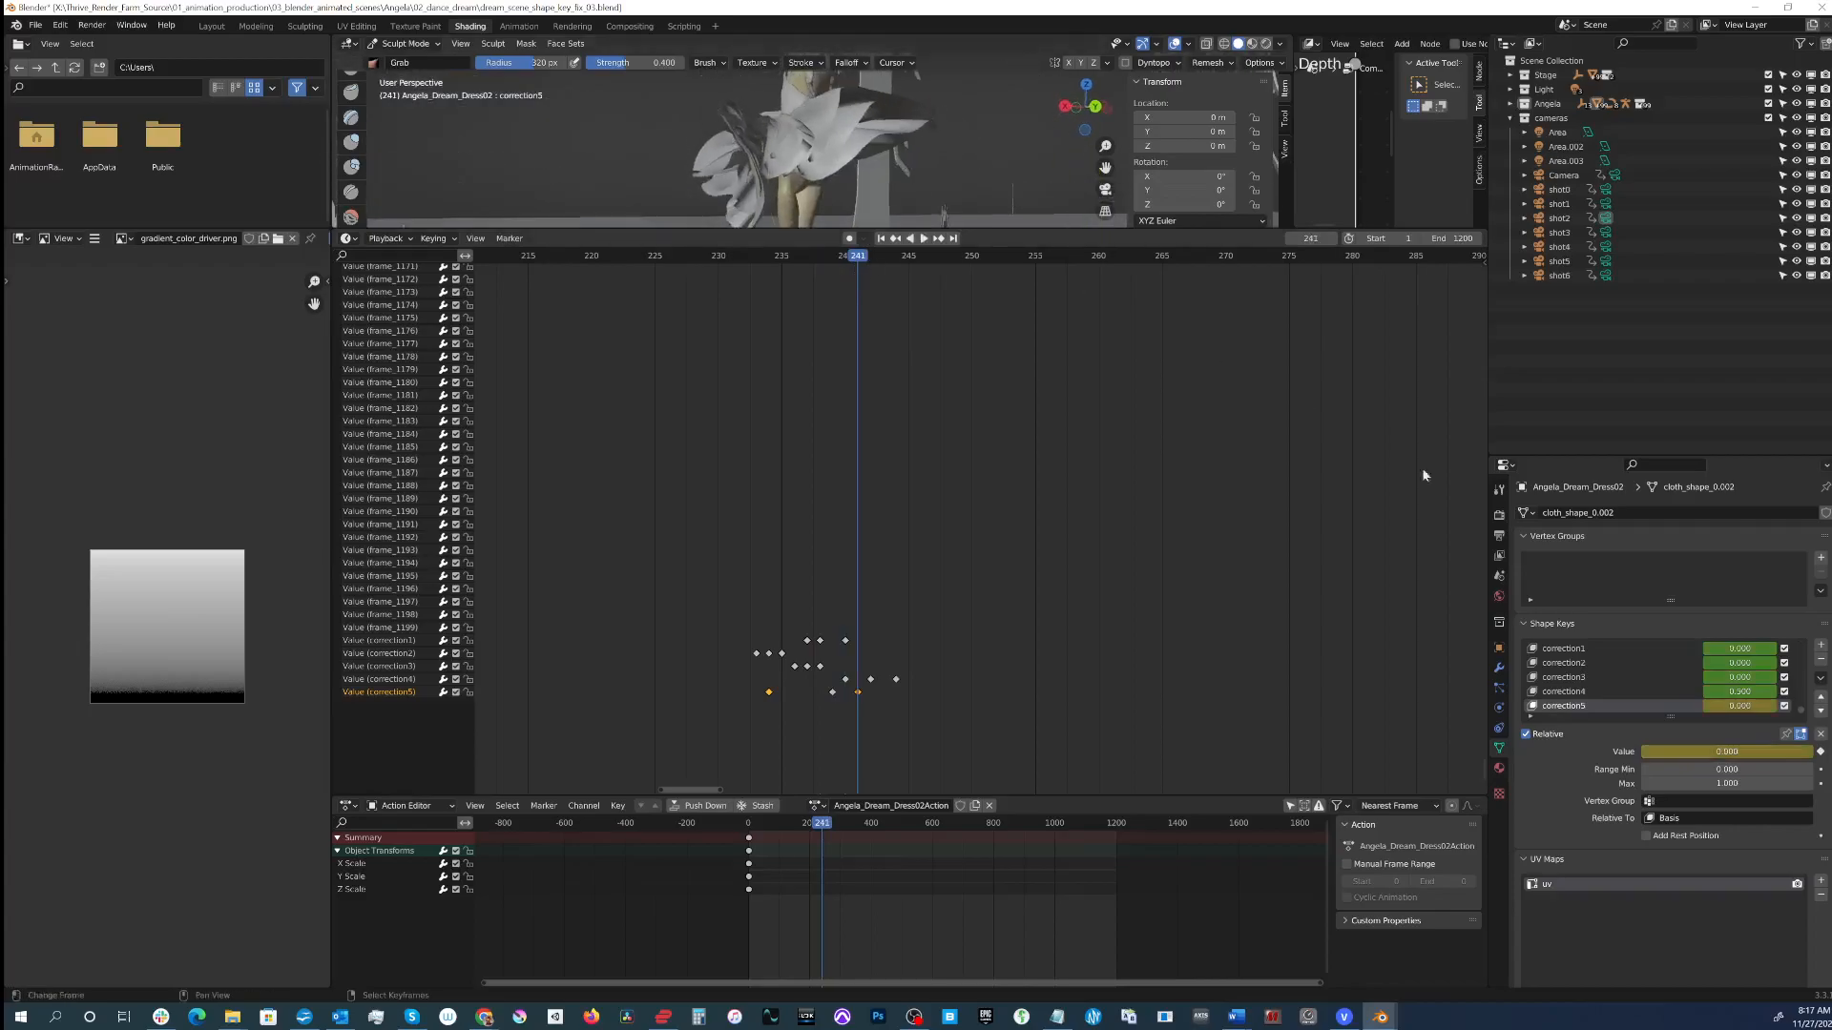
click(1742, 756)
text(1)
key(Return)
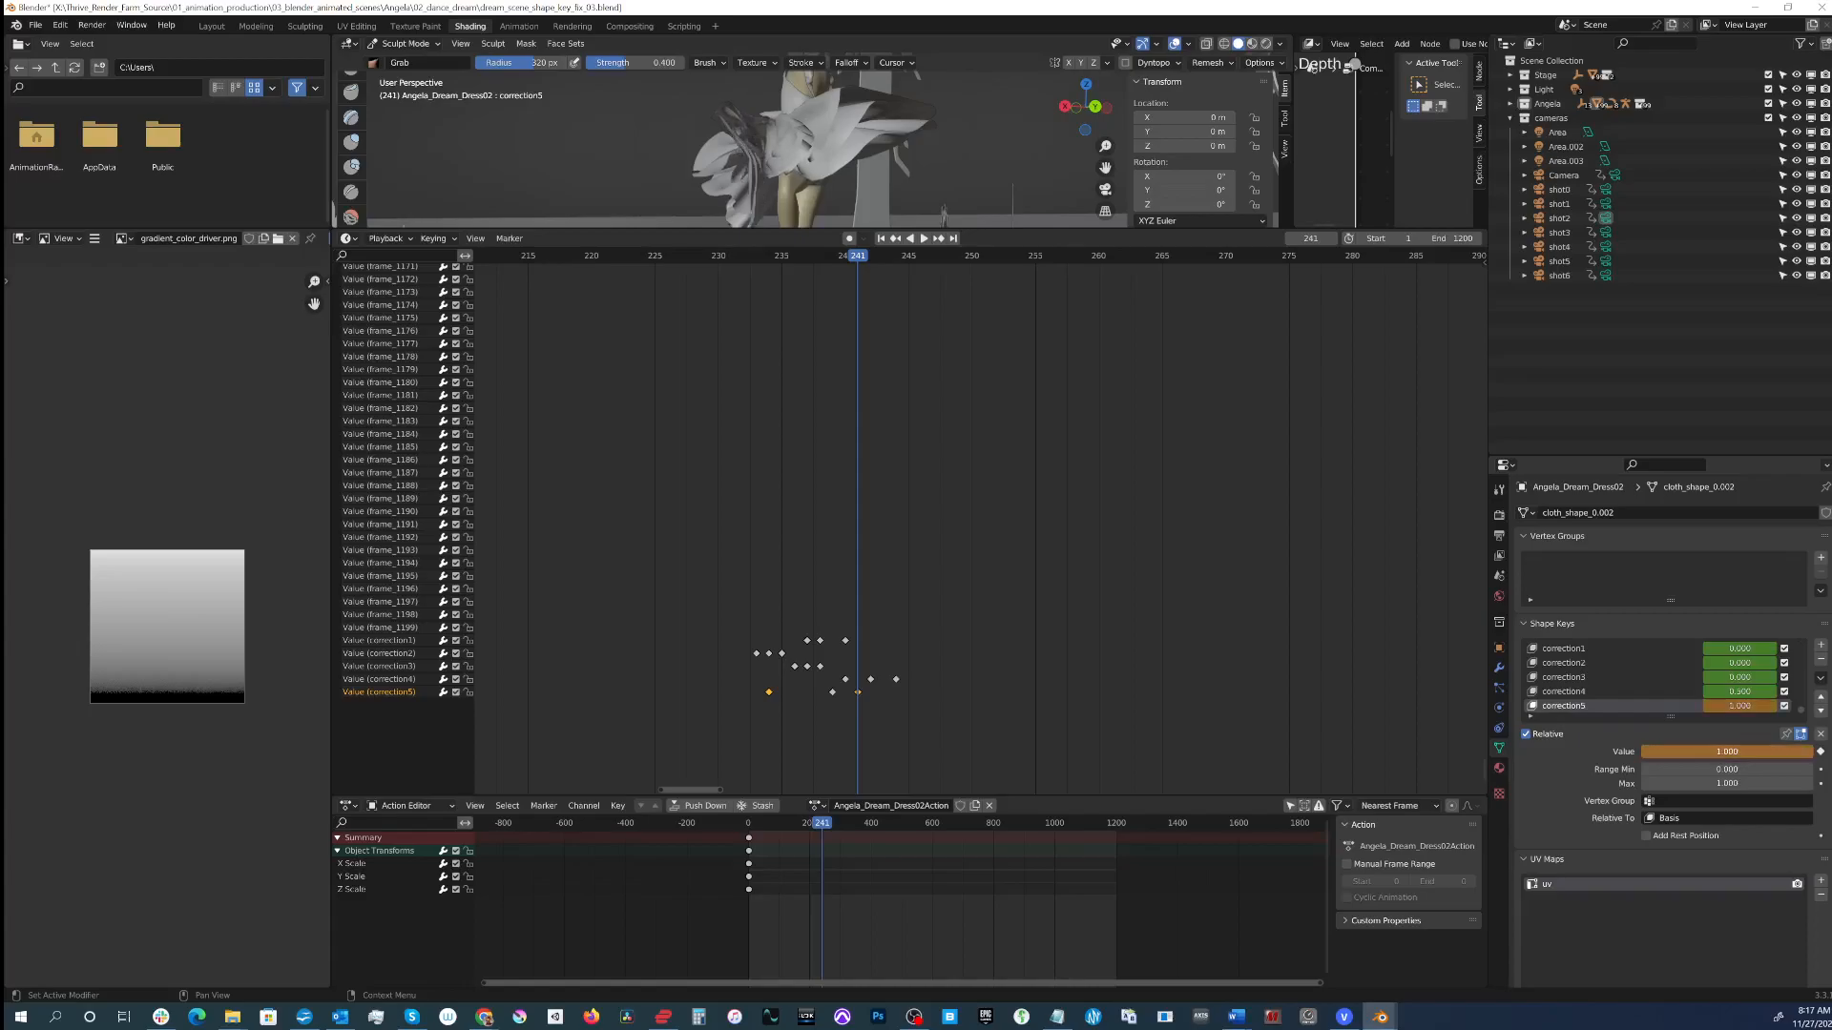
drag(1755, 752, 1641, 751)
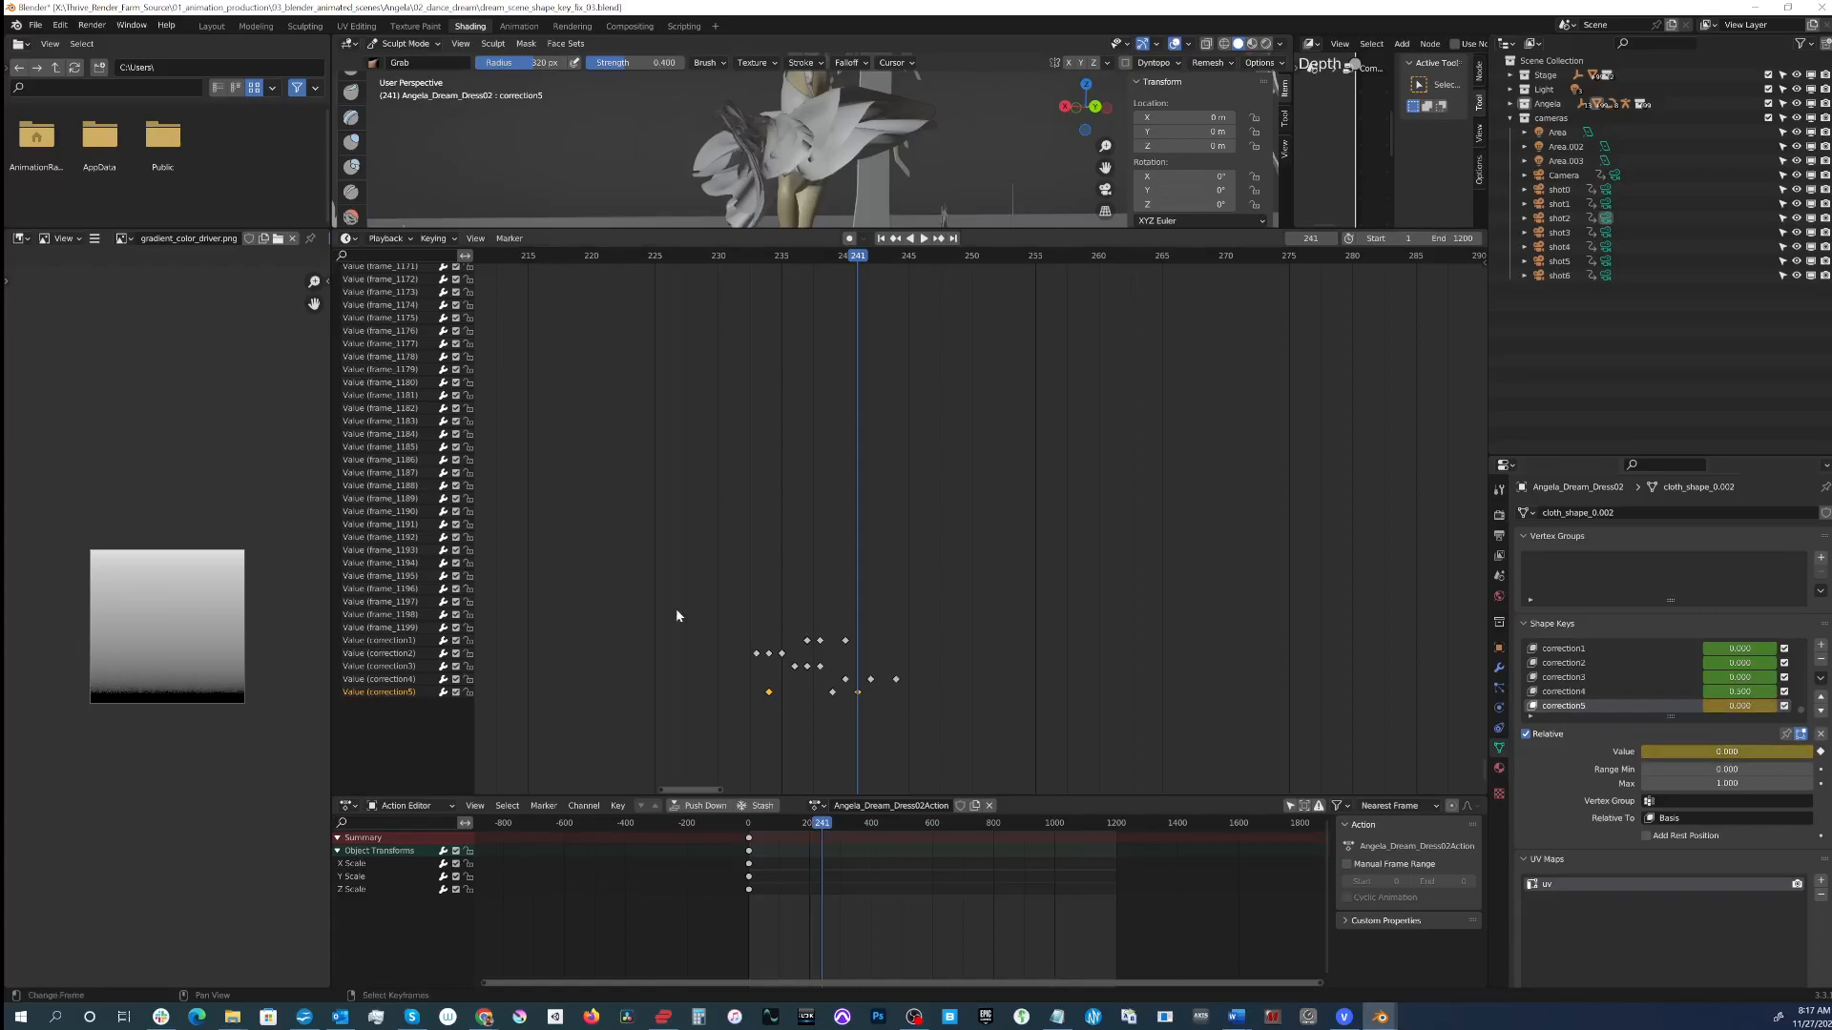
Step: Return to frame 238 and enlarge the 3D view to inspect the corrected dress from behind
key(shift+ctrl+space)
drag(772, 273, 848, 258)
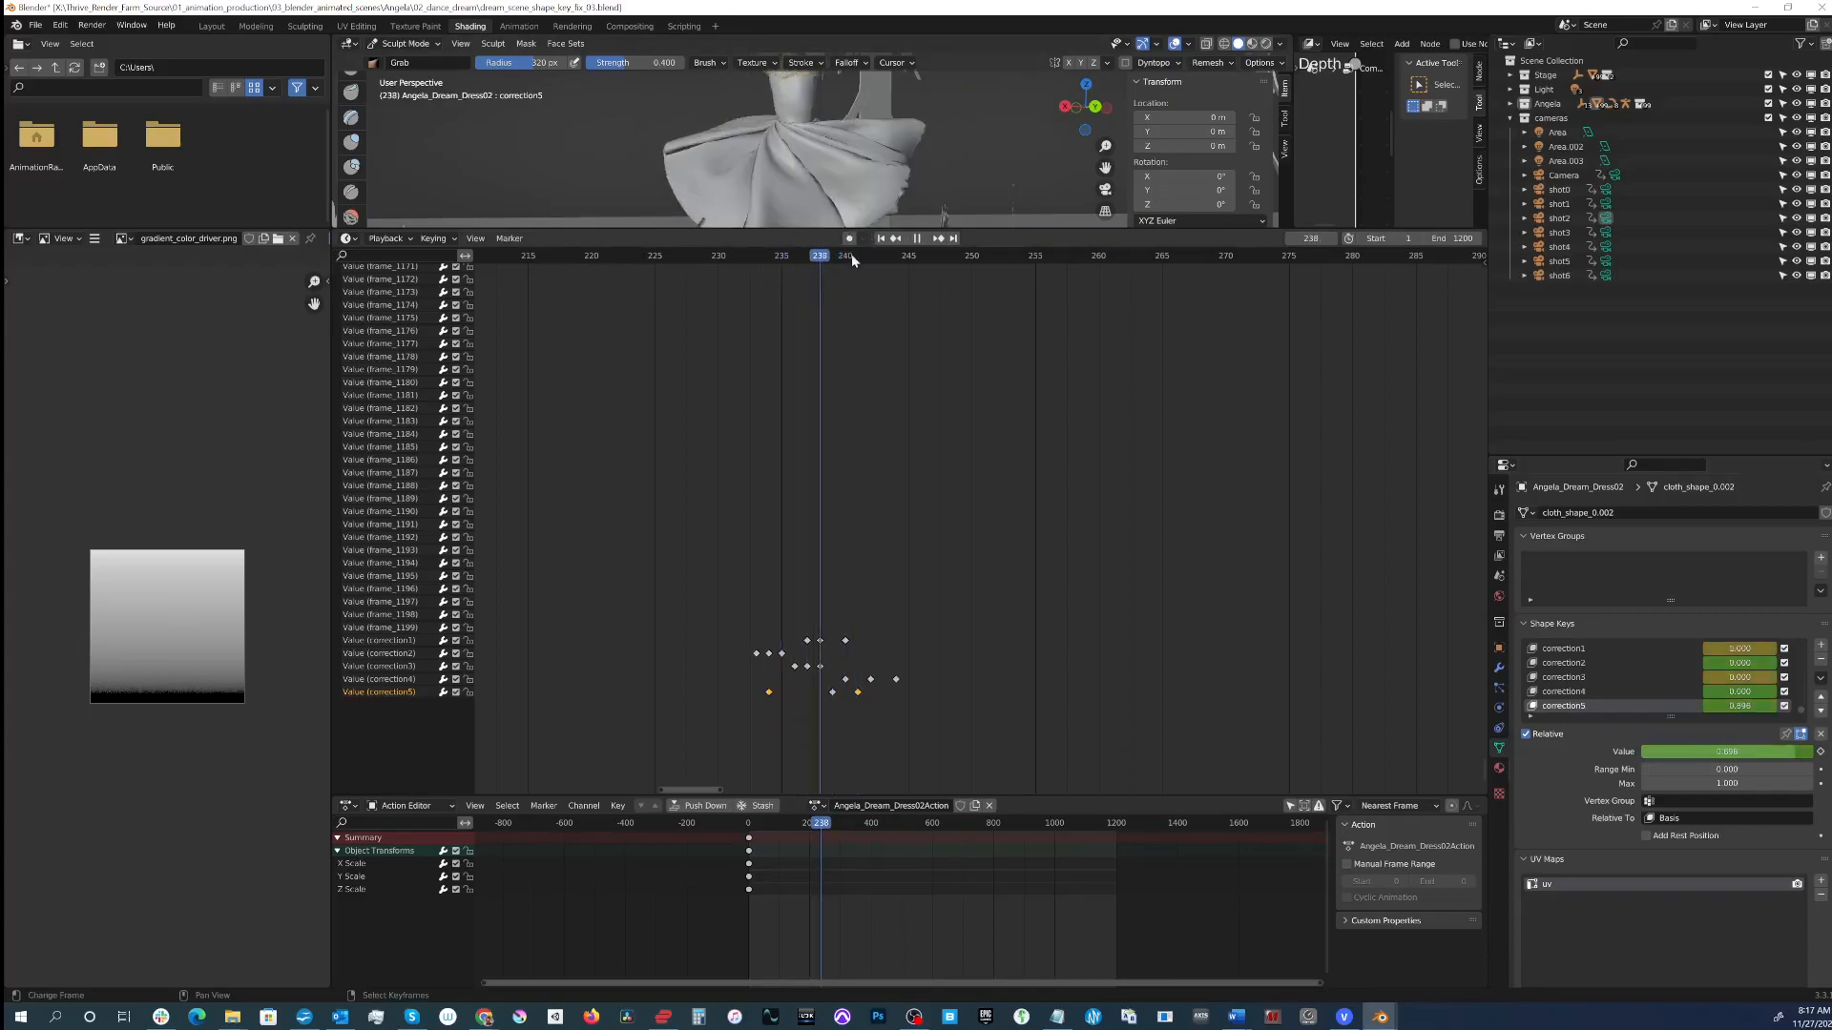
drag(1005, 231, 1000, 439)
scroll(804, 224, down, 3)
middle_drag(883, 236, 771, 400)
scroll(773, 250, up, 4)
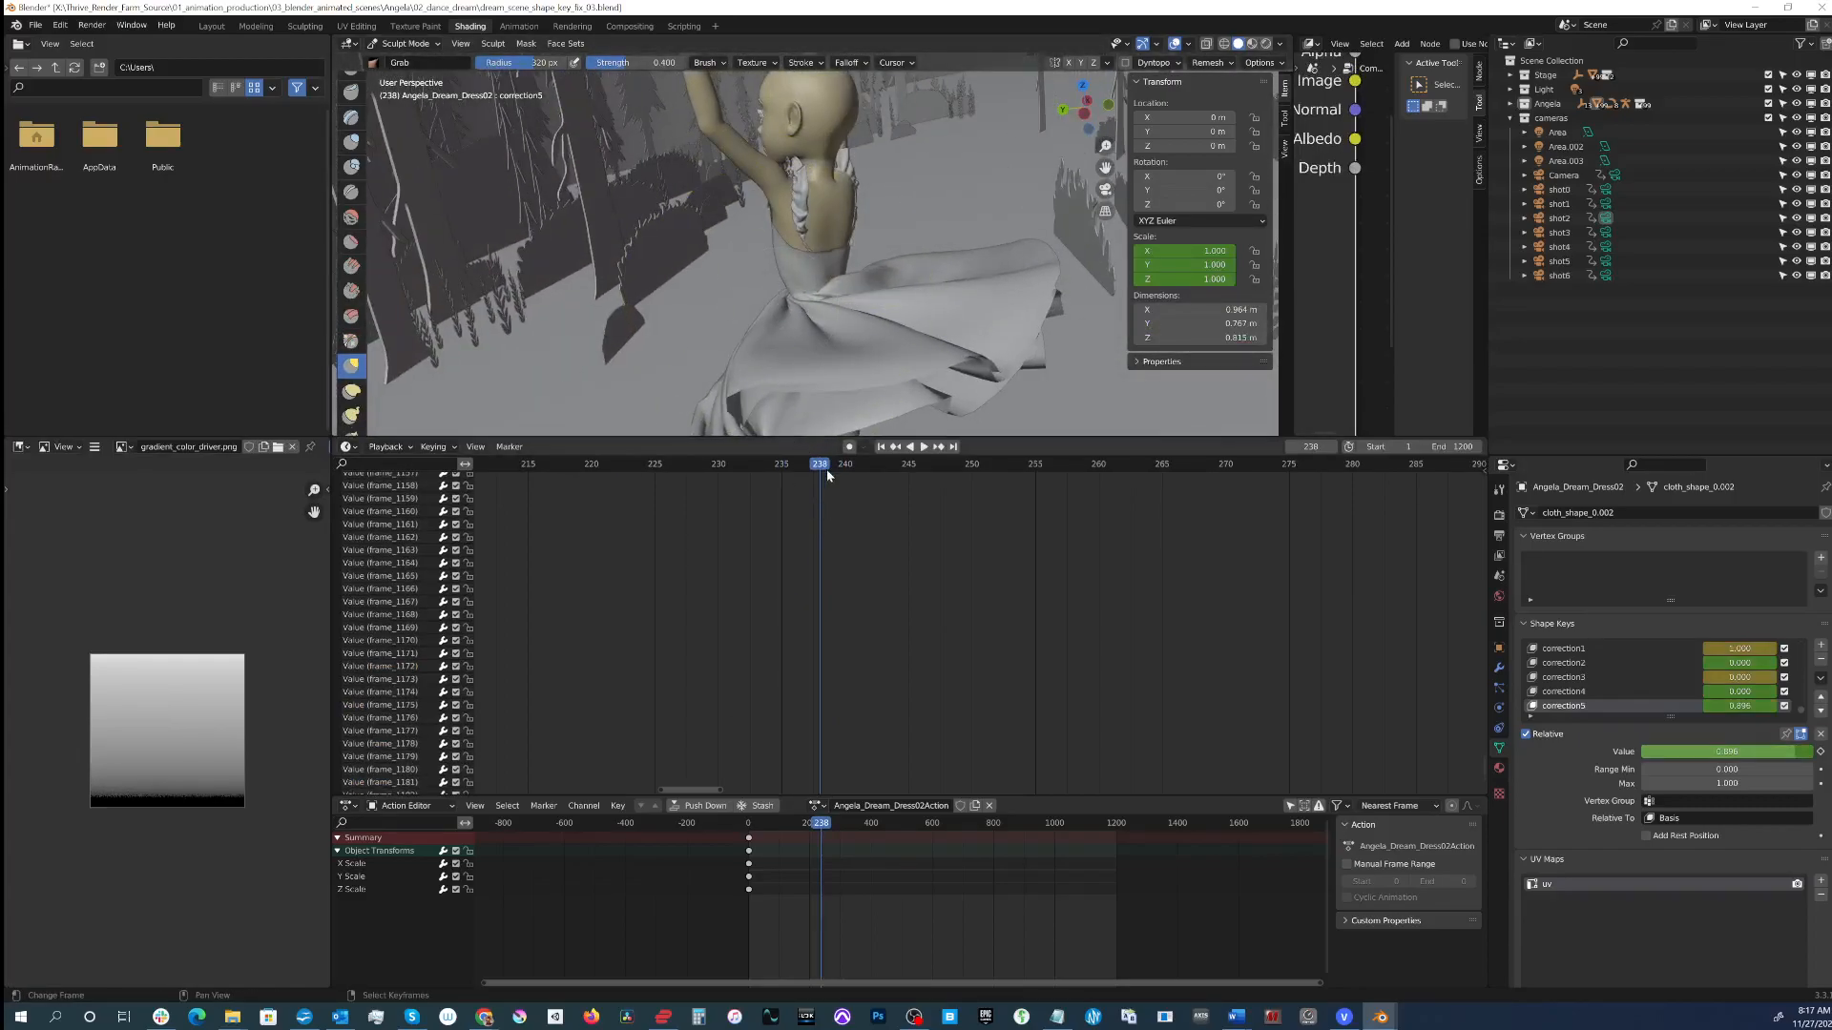
Step: Follow the dance on to frame 291, watching the dress and viewing the whole ballerina from the front
key(space)
drag(853, 467, 1134, 473)
middle_drag(854, 276, 809, 286)
scroll(1008, 547, down, 4)
scroll(1007, 547, down, 3)
drag(1047, 471, 1196, 468)
middle_drag(799, 284, 722, 283)
scroll(721, 281, up, 1)
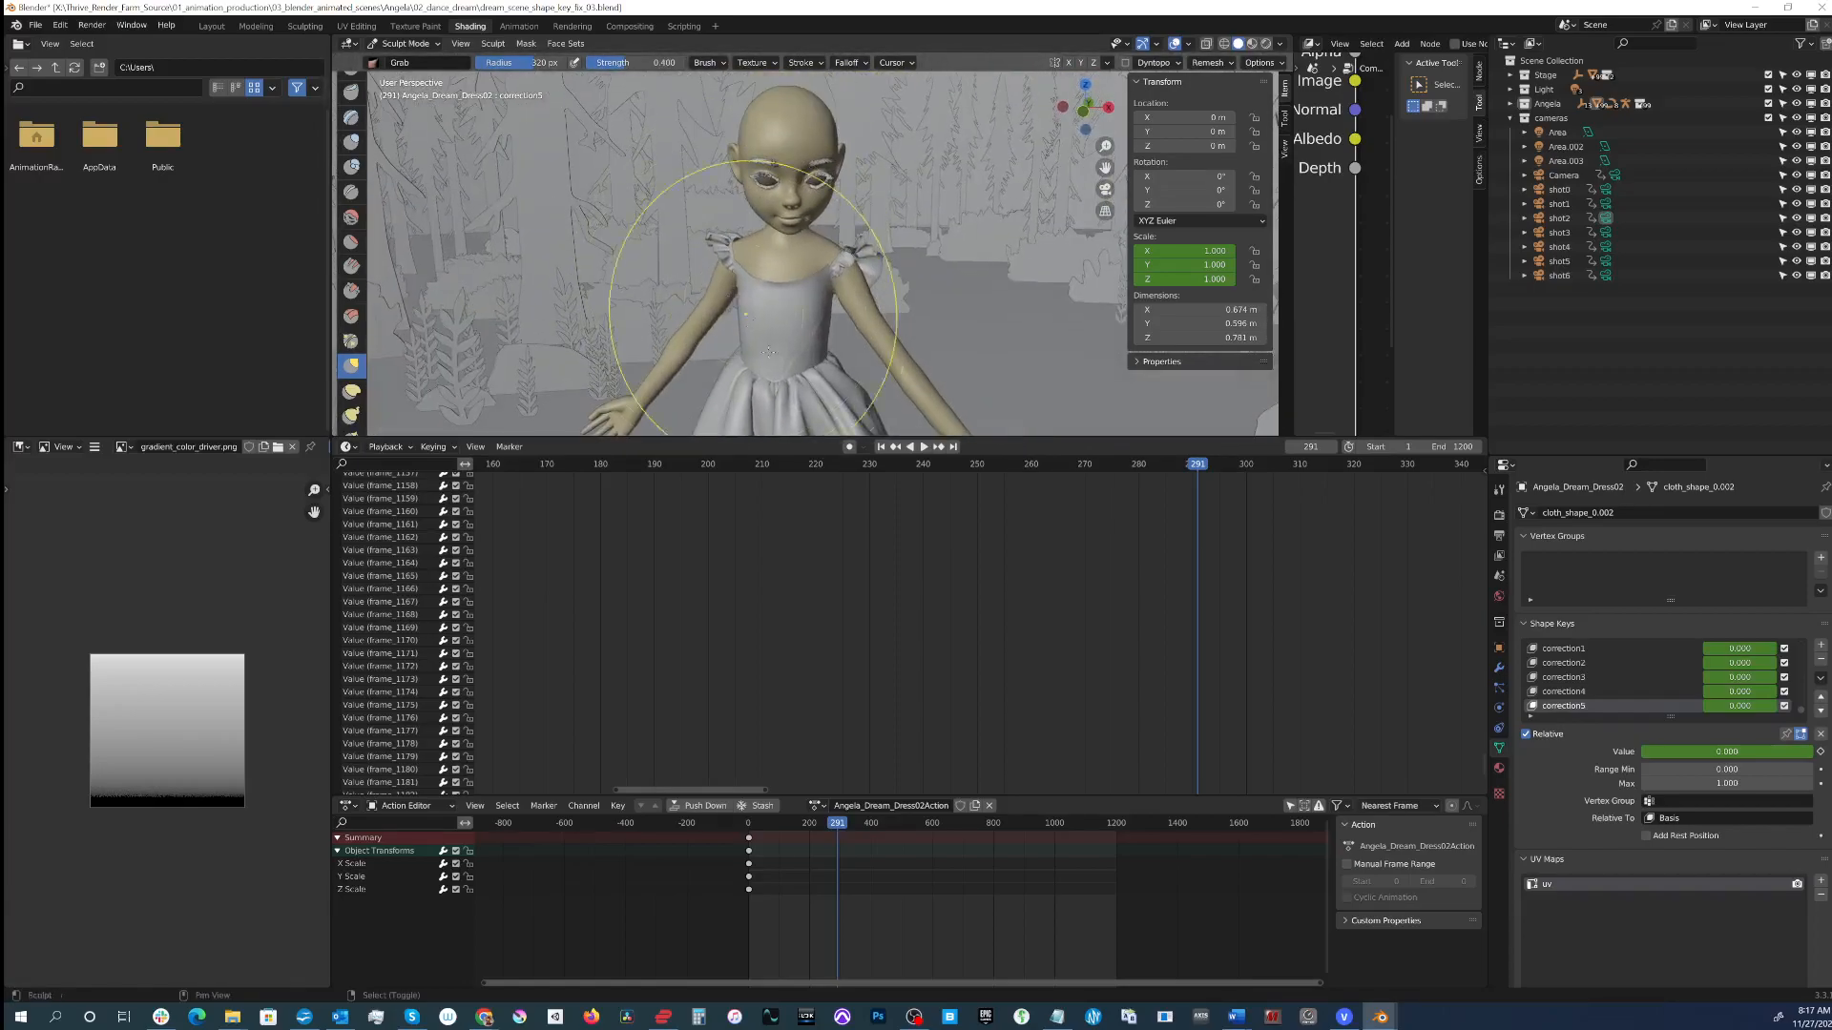
scroll(765, 318, down, 2)
scroll(766, 319, down, 2)
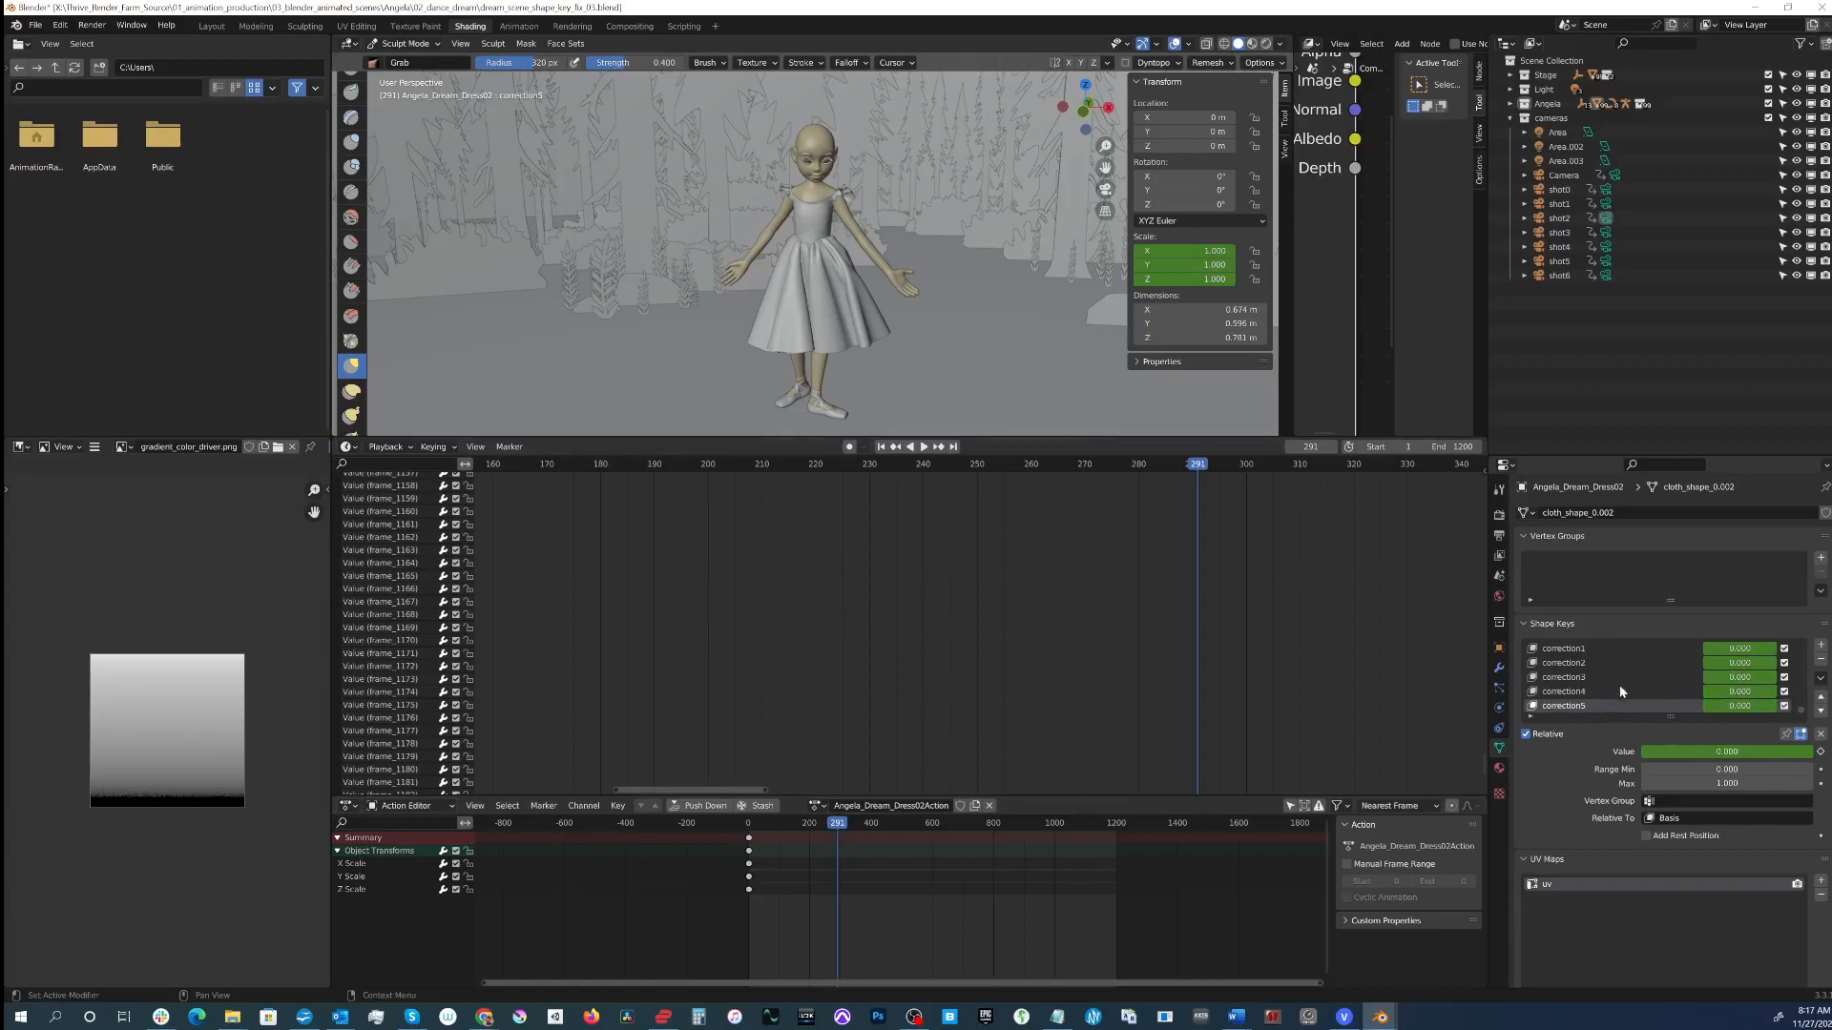
Step: Select the correction1 shape key and examine the front of the dress at frame 291
scroll(1622, 692, up, 3)
scroll(1628, 683, down, 2)
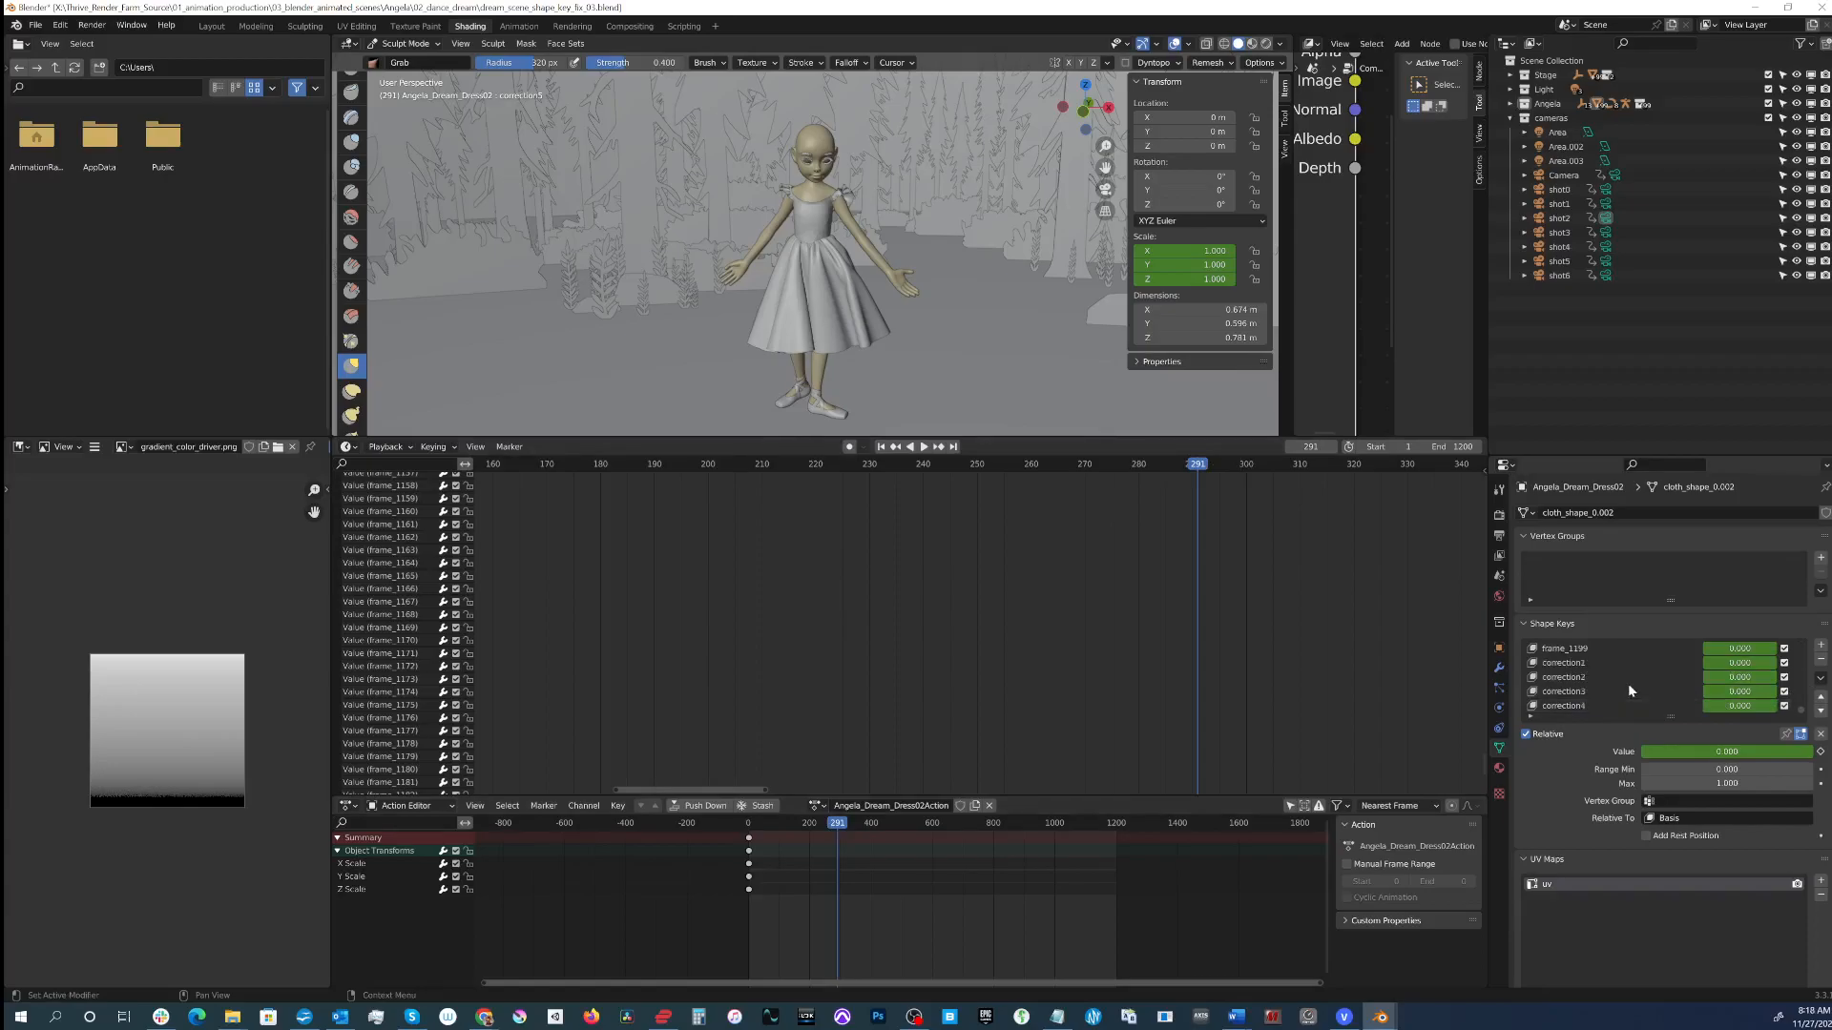
click(1590, 660)
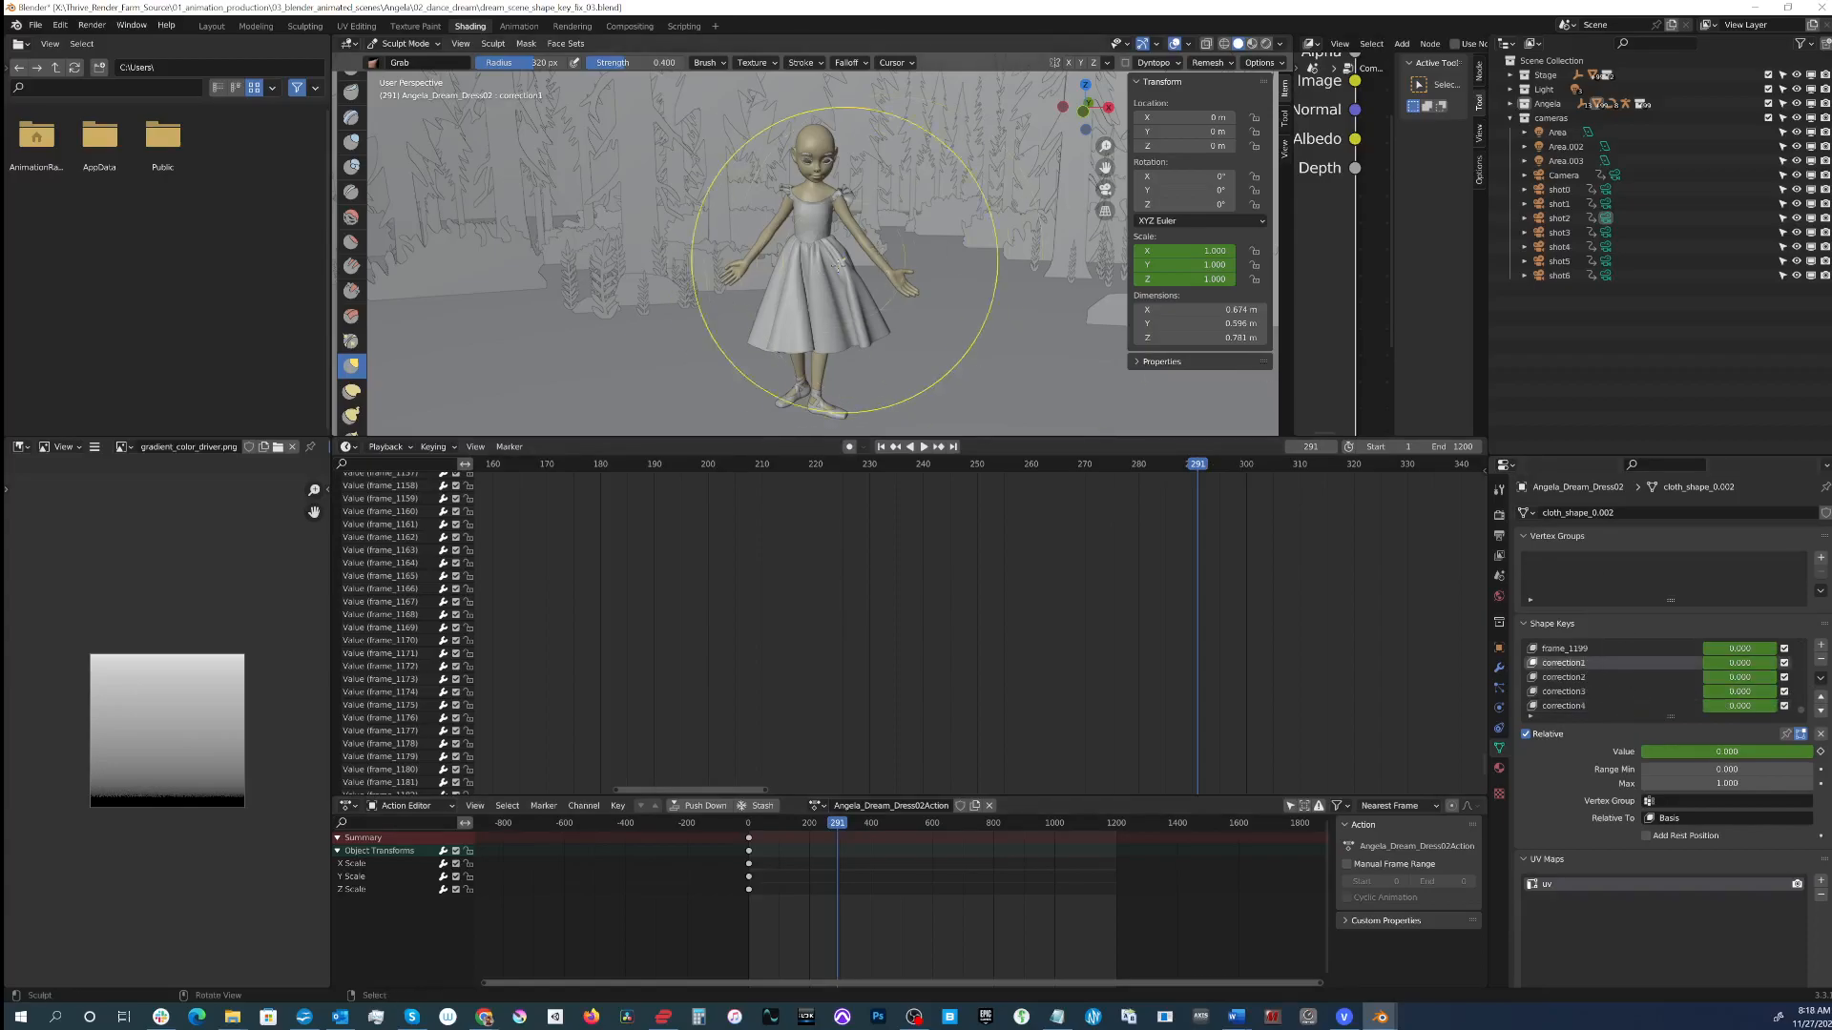
scroll(822, 282, up, 5)
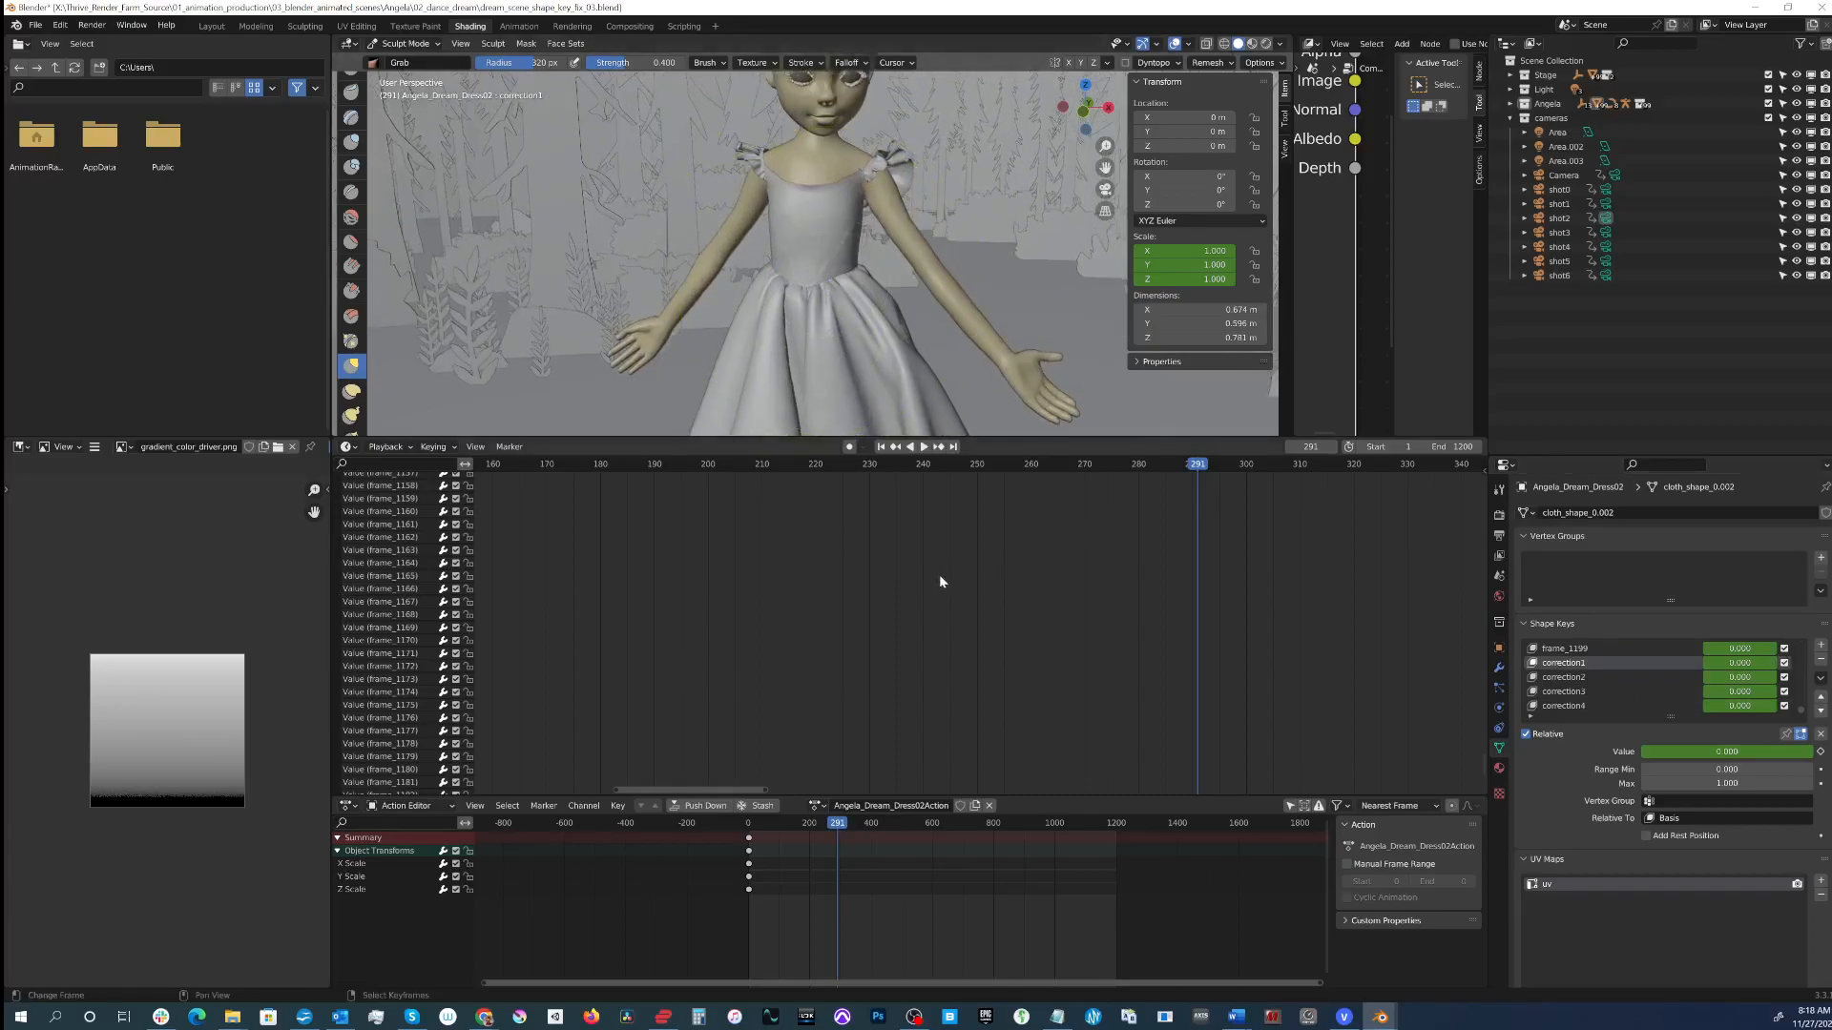
scroll(792, 294, down, 5)
middle_drag(792, 294, 830, 286)
scroll(840, 286, up, 4)
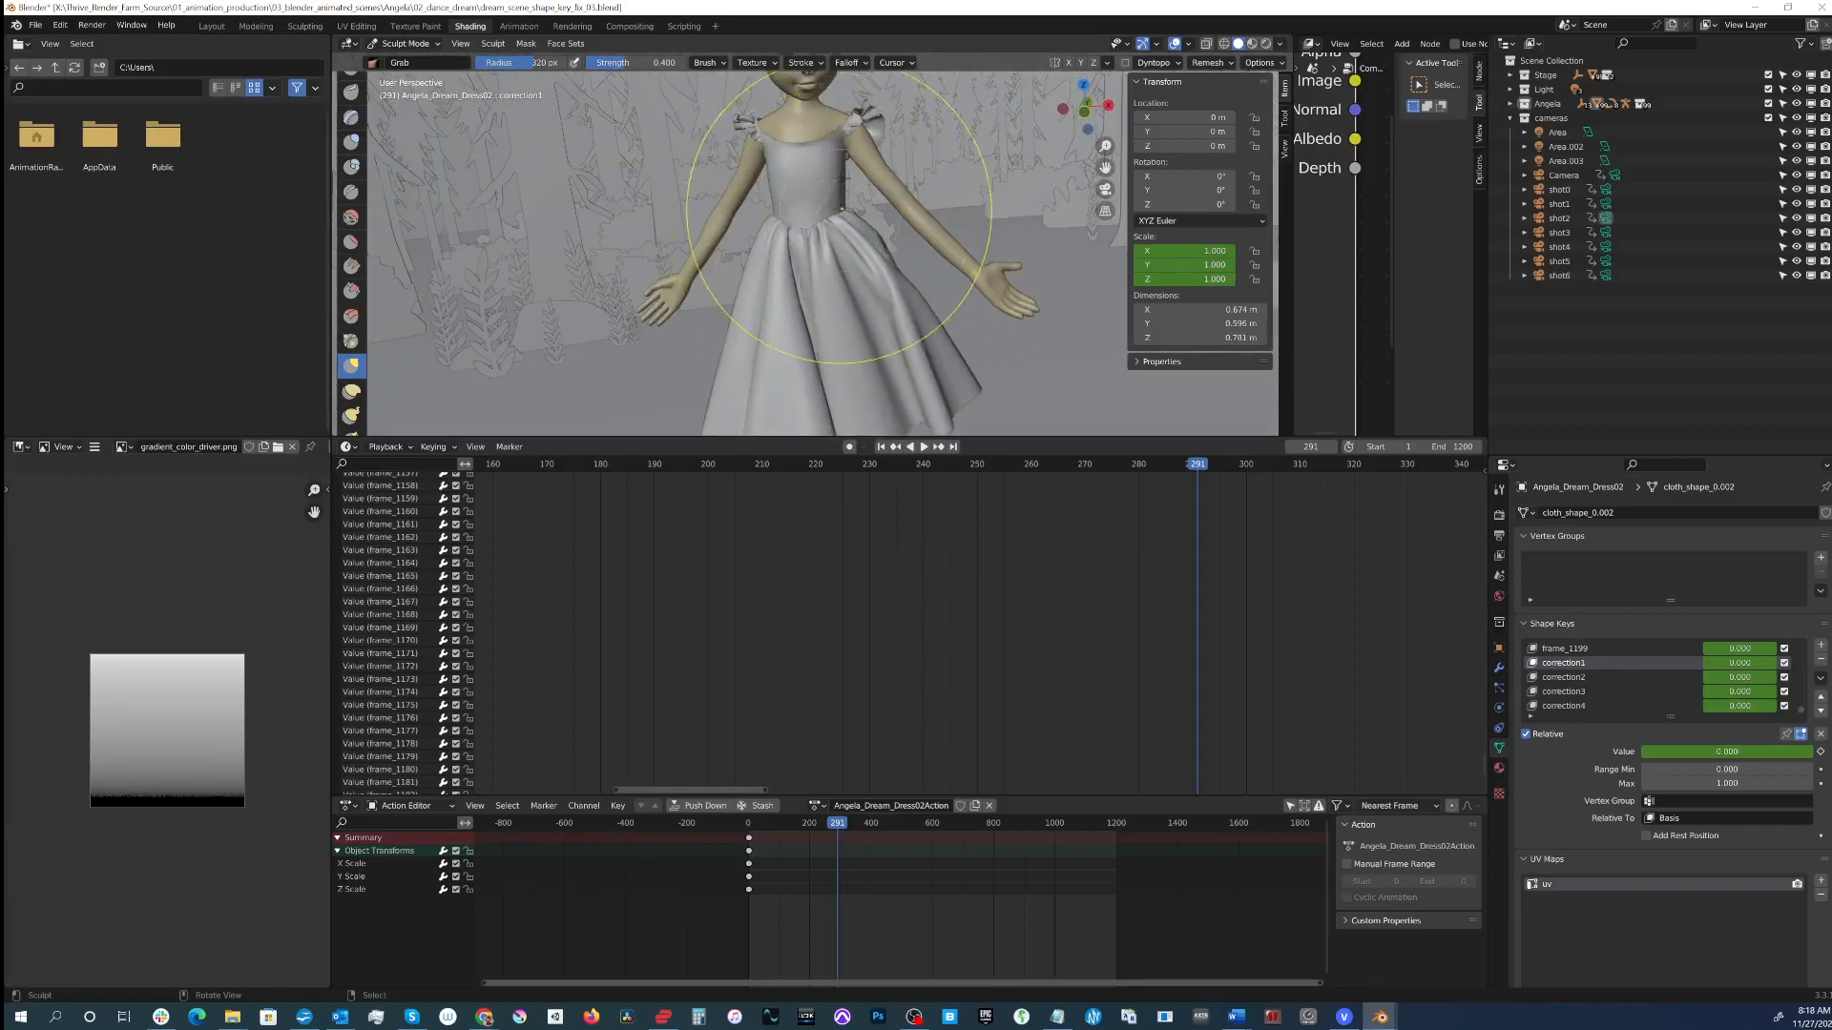